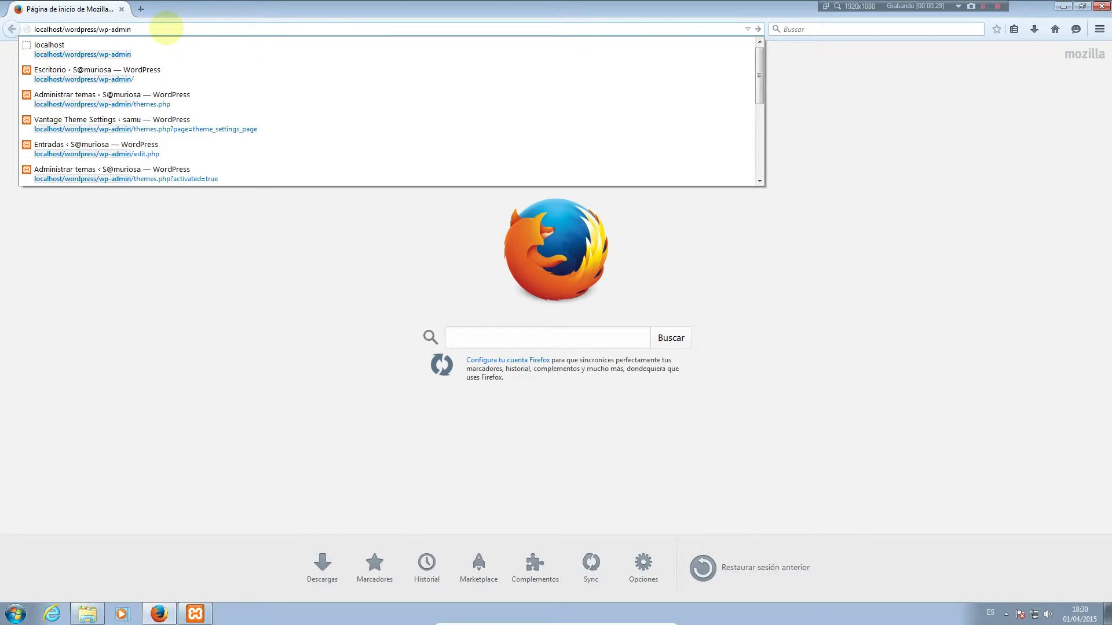
# Log in to localhost/wordpress/wp-admin with the site's username and password
pyautogui.press('Return')
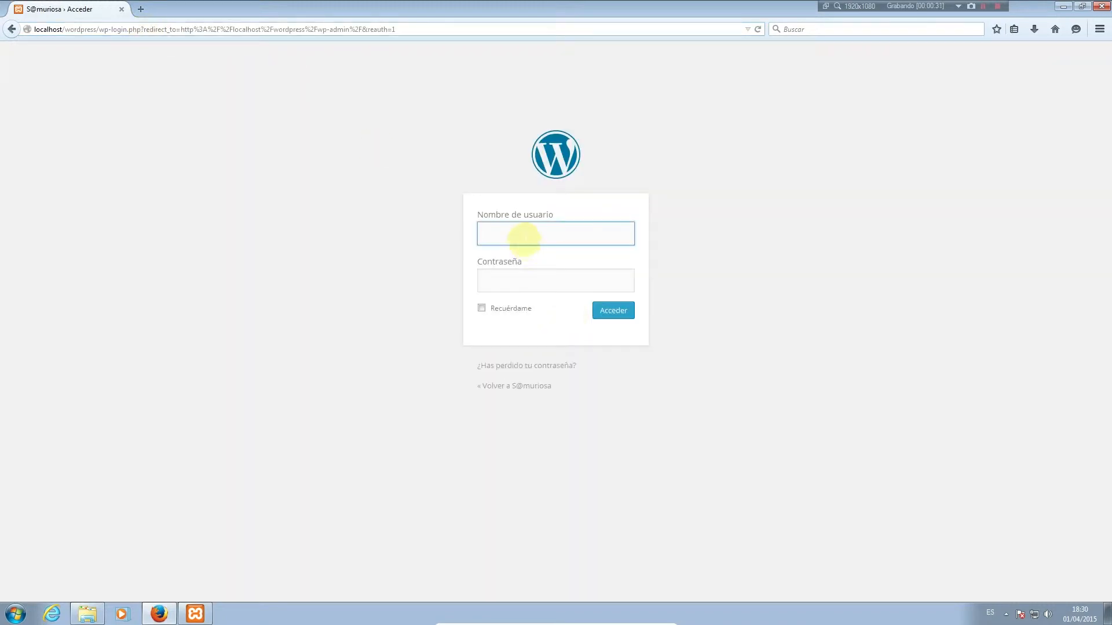
pyautogui.click(524, 237)
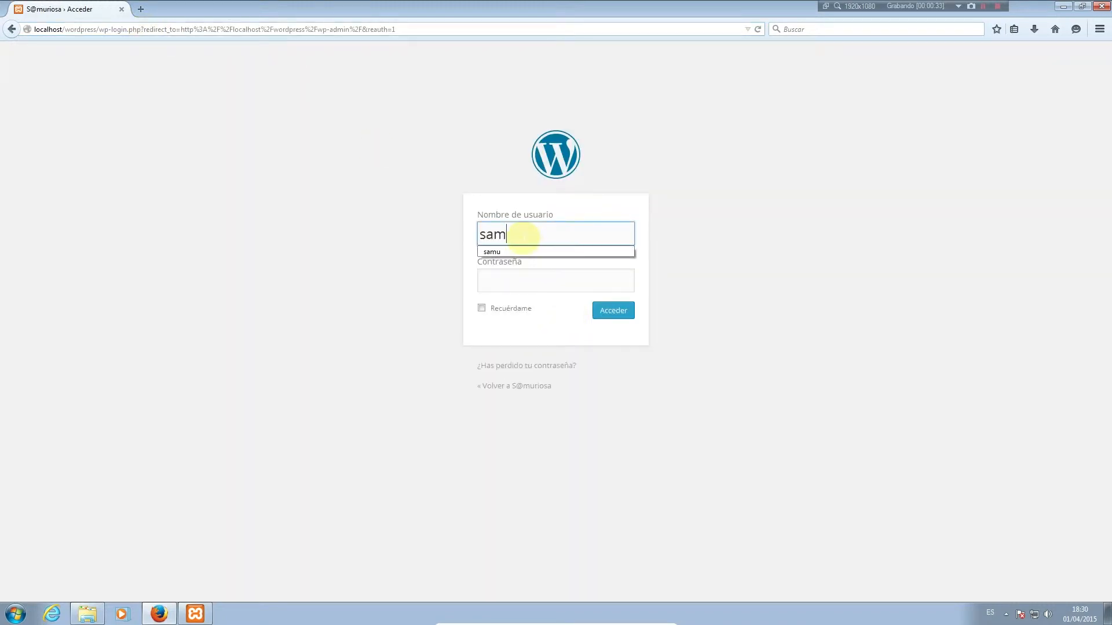
pyautogui.press('Tab')
pyautogui.press('Return')
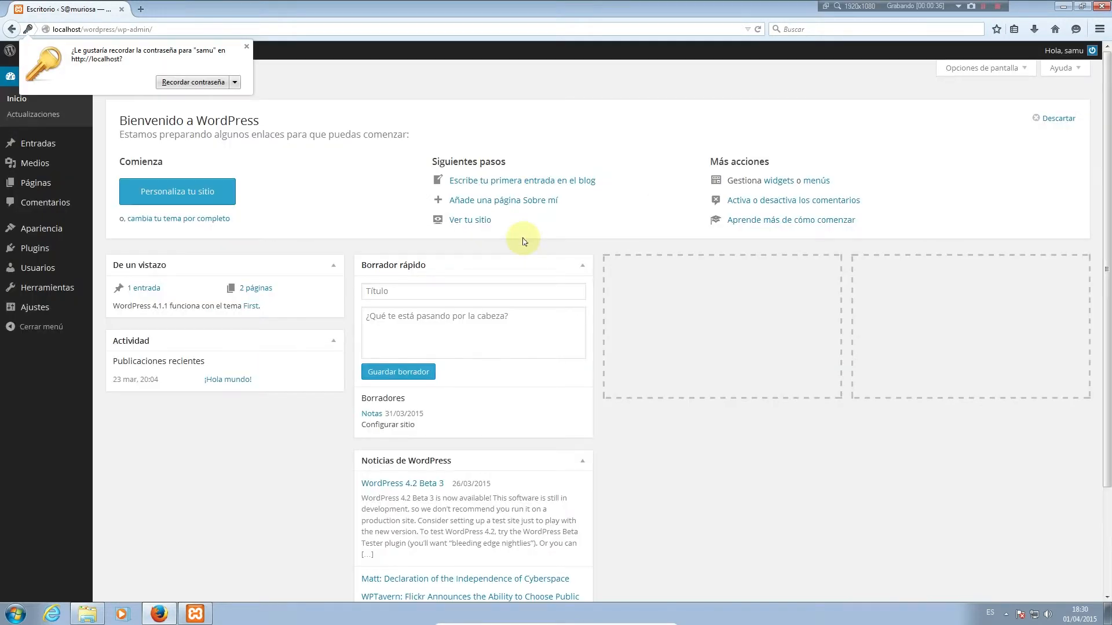
# Dismiss Firefox's password prompt and start a new page from Páginas
pyautogui.click(247, 46)
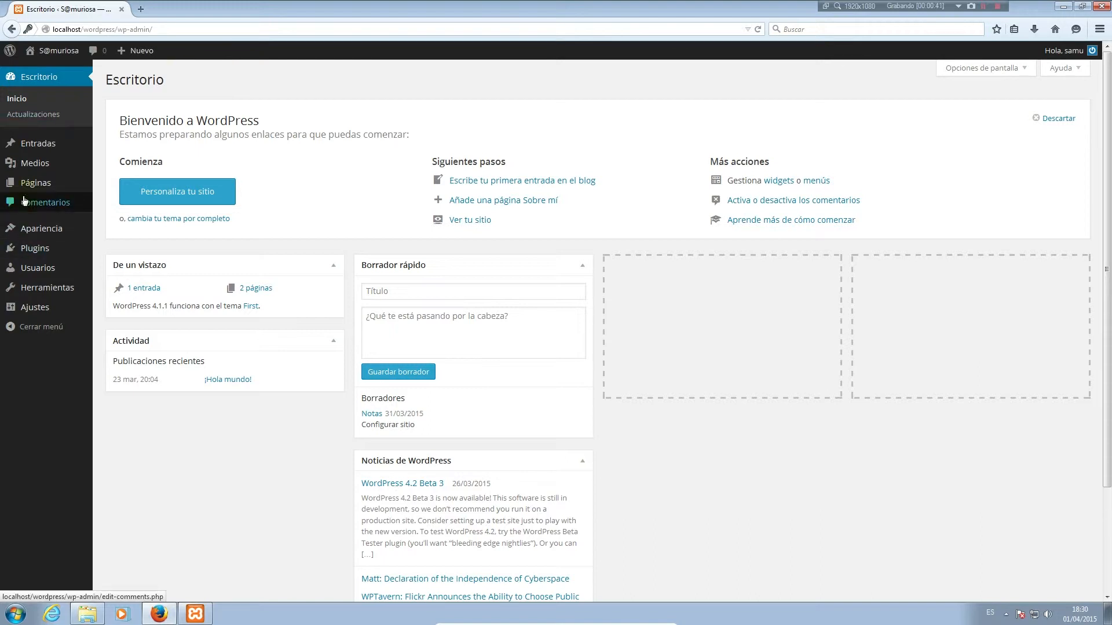
pyautogui.click(47, 191)
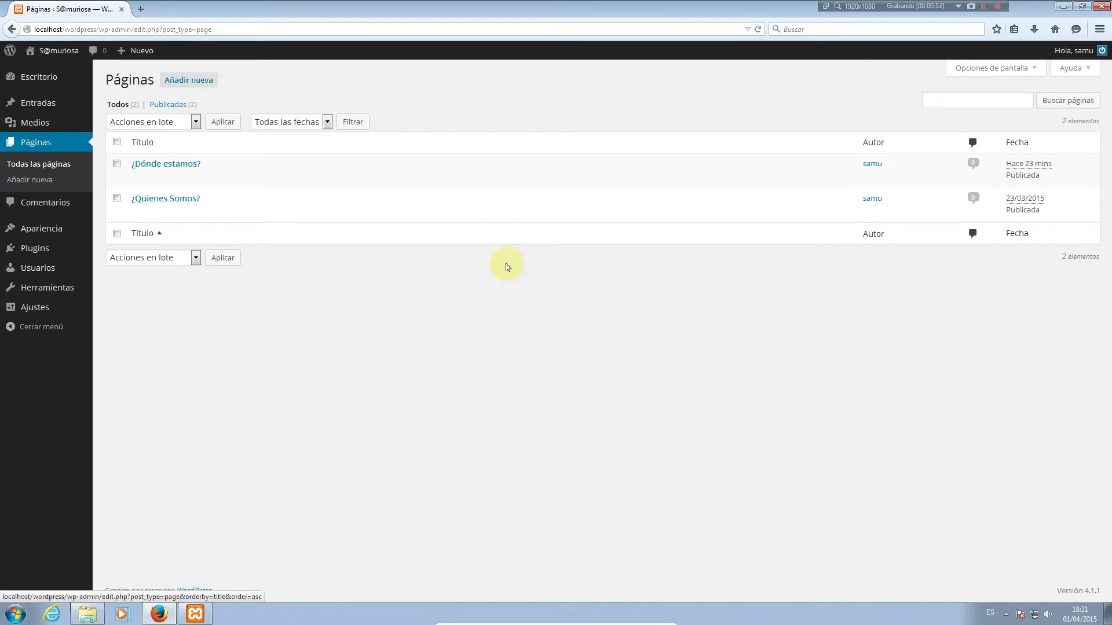
pyautogui.click(193, 81)
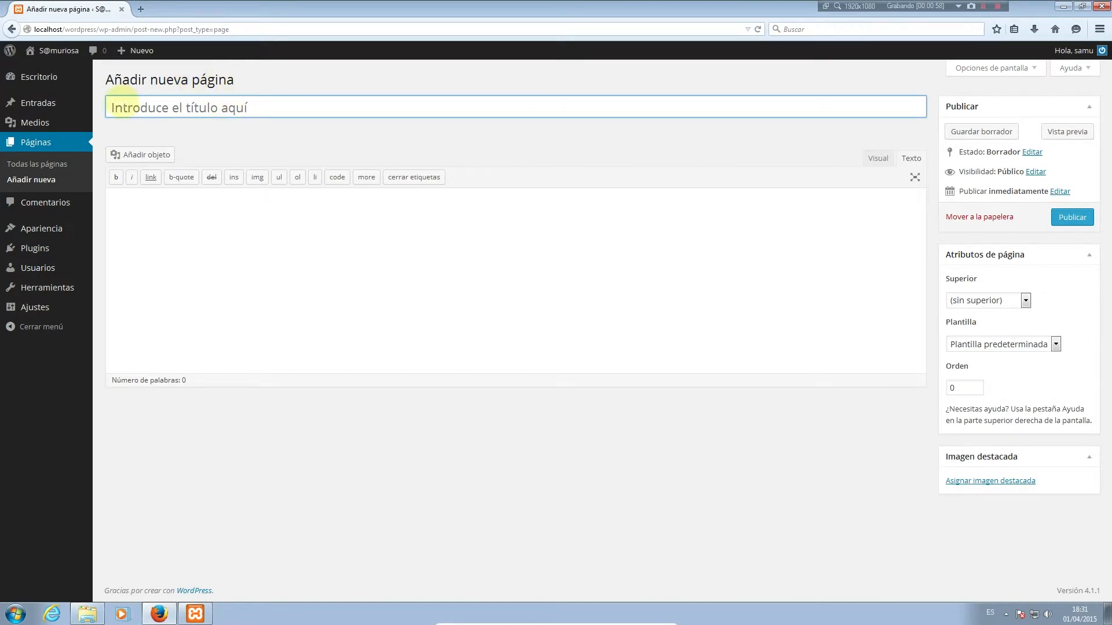
# Title the page Contacto and write 'Contacto conmigo:' in the Visual editor body
pyautogui.write('Contac')
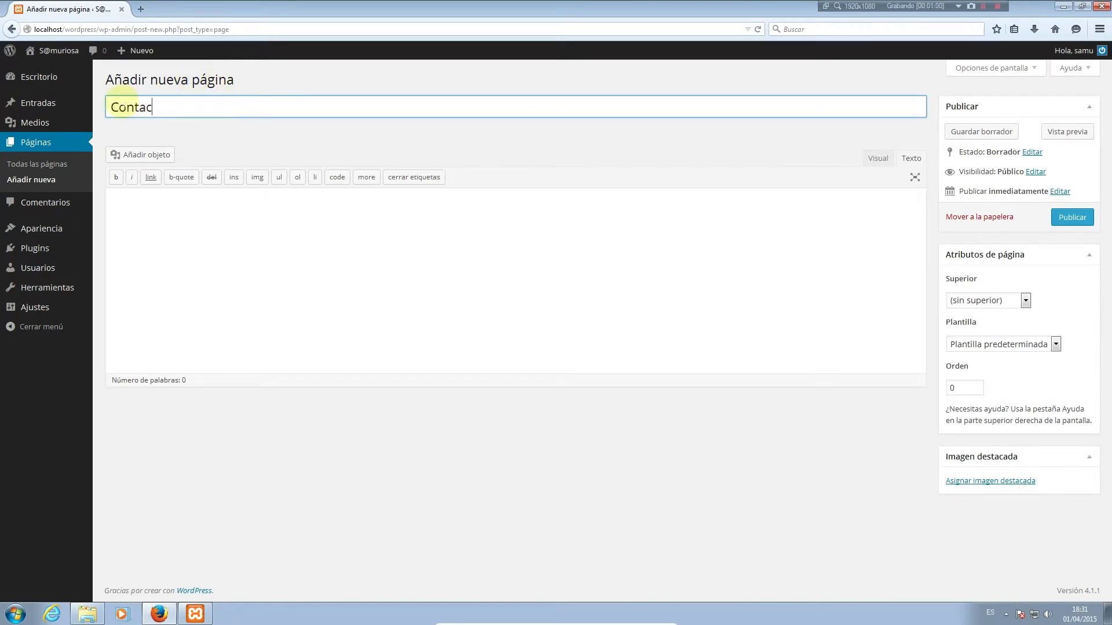
pyautogui.write('to')
pyautogui.click(150, 223)
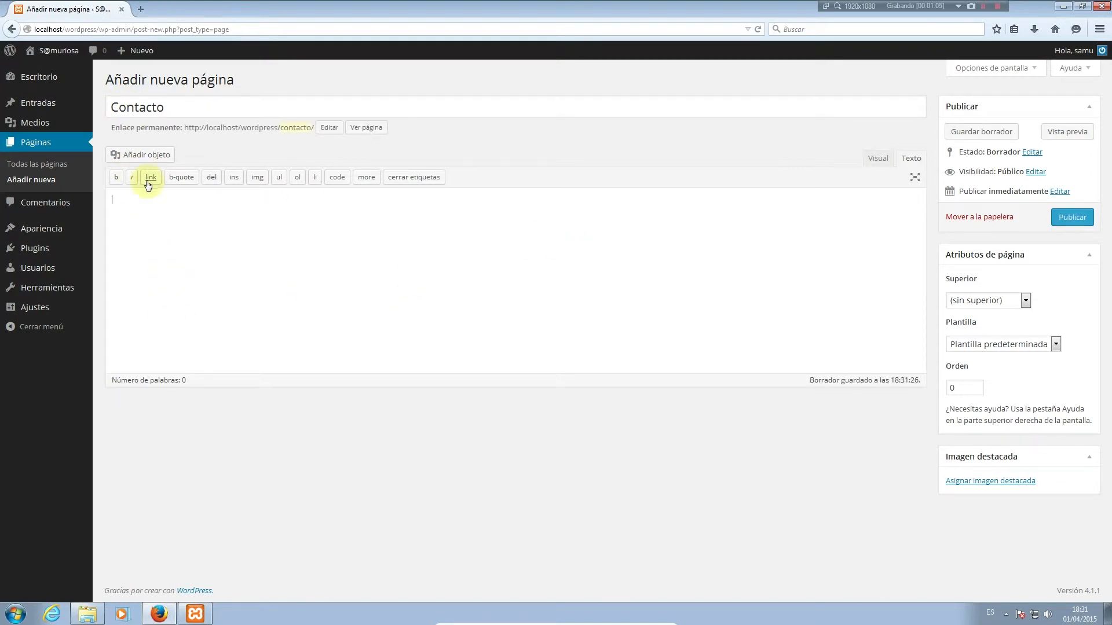
pyautogui.click(879, 159)
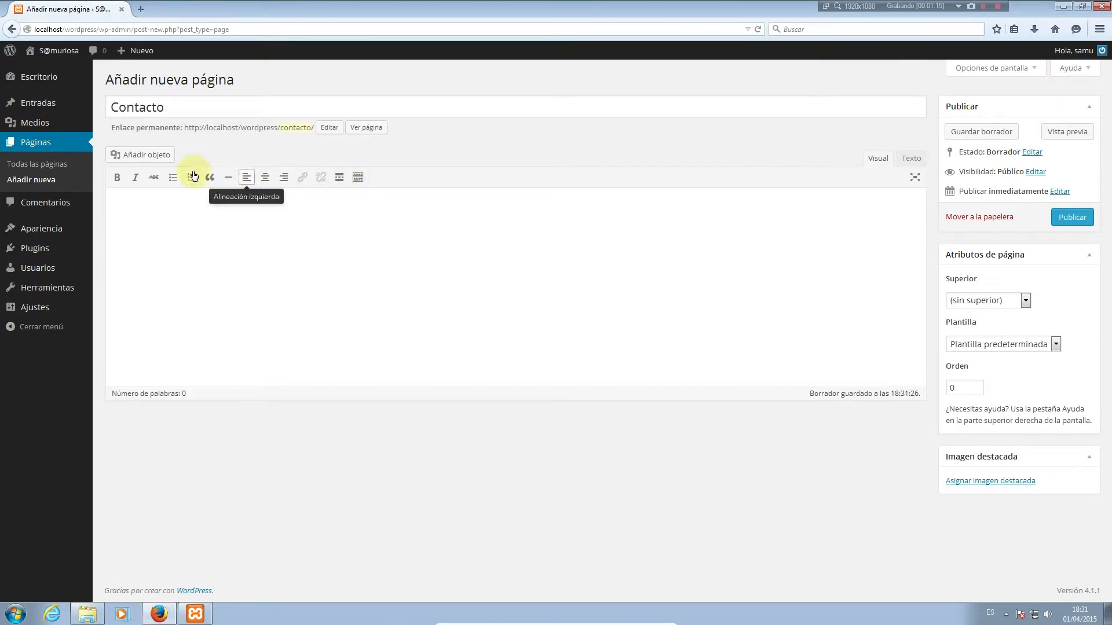
pyautogui.click(344, 248)
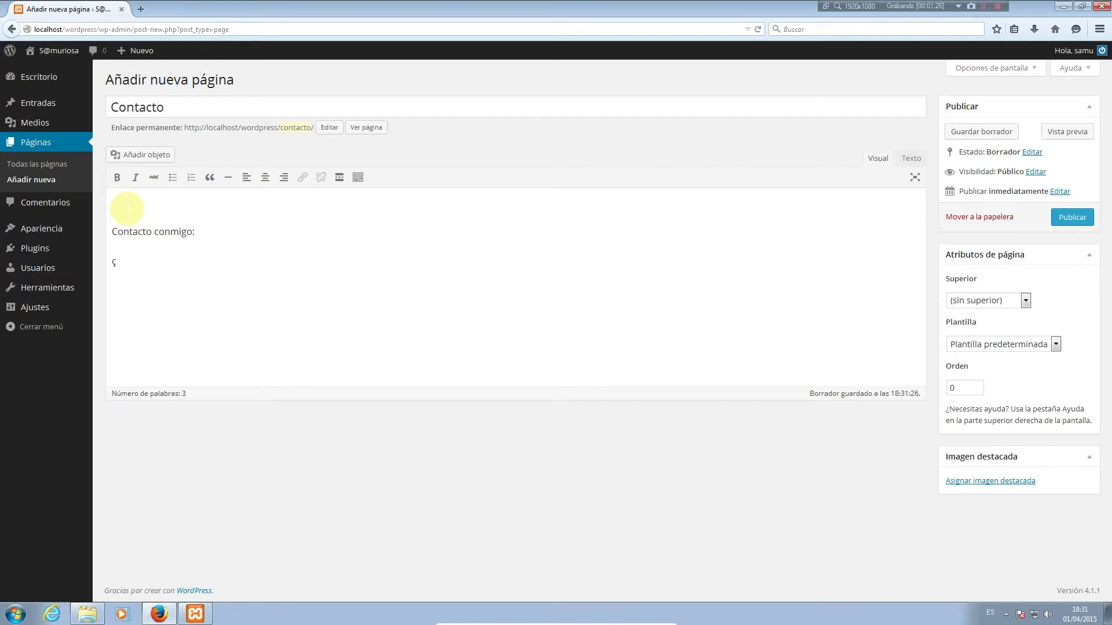
pyautogui.press('BackSpace')
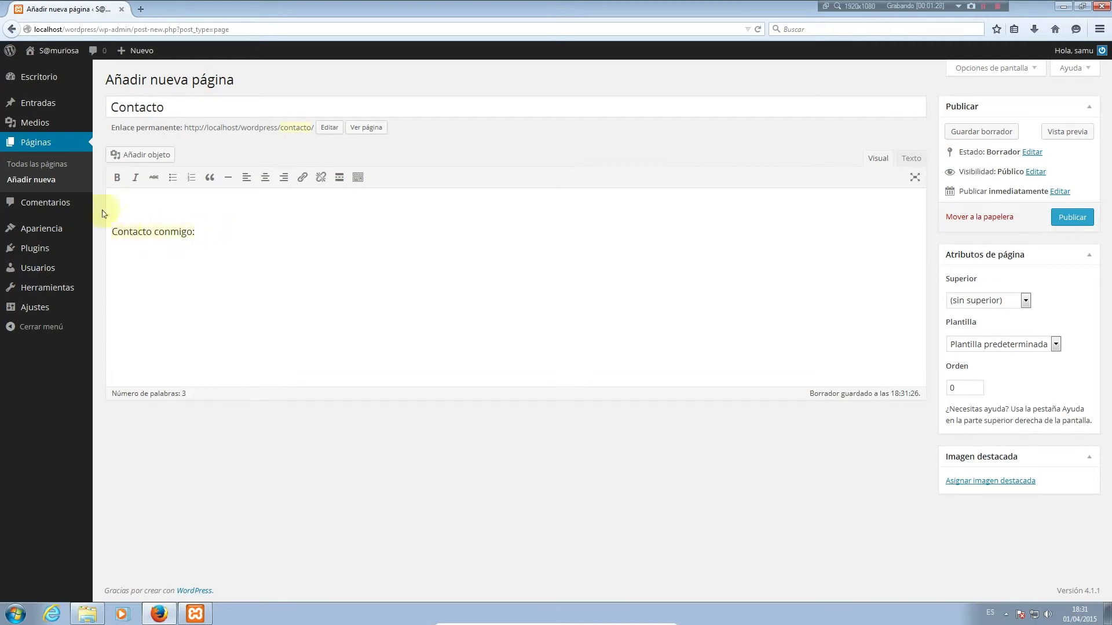
# Make 'Contacto' bold and 'conmigo:' italic, and centre the line
pyautogui.click(117, 177)
pyautogui.click(261, 258)
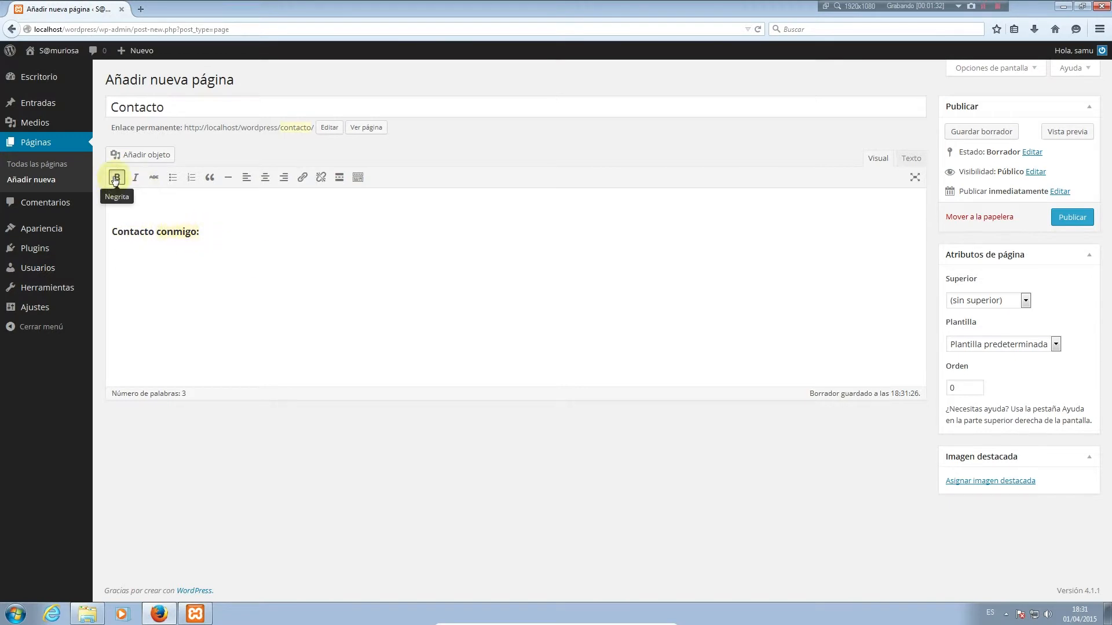
pyautogui.click(117, 177)
pyautogui.click(135, 177)
pyautogui.click(249, 248)
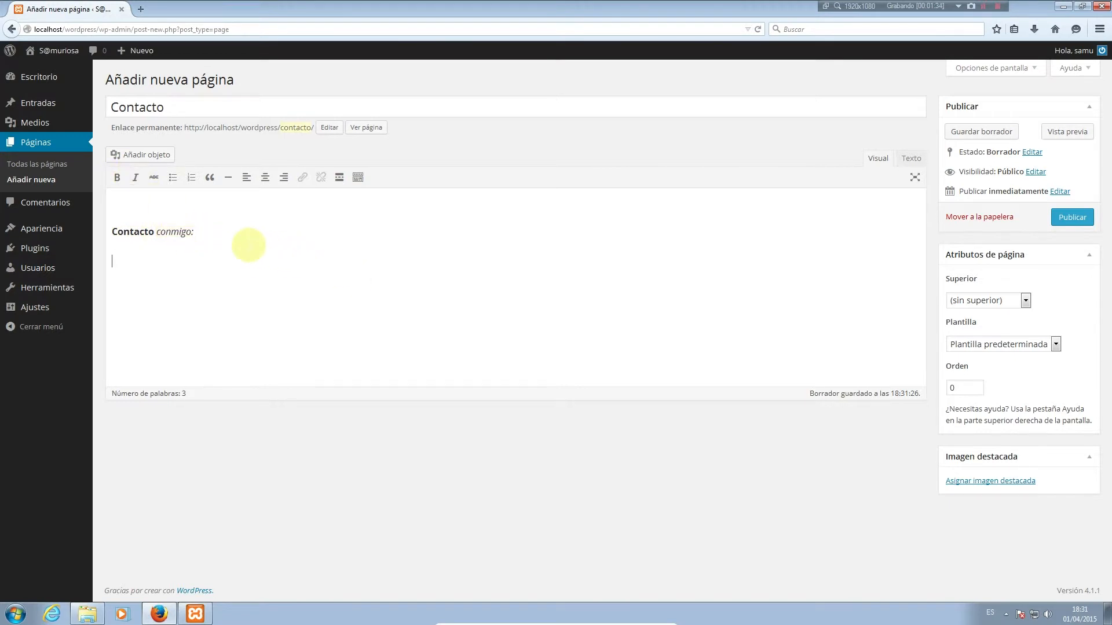
pyautogui.moveTo(195, 231); pyautogui.dragTo(109, 229)
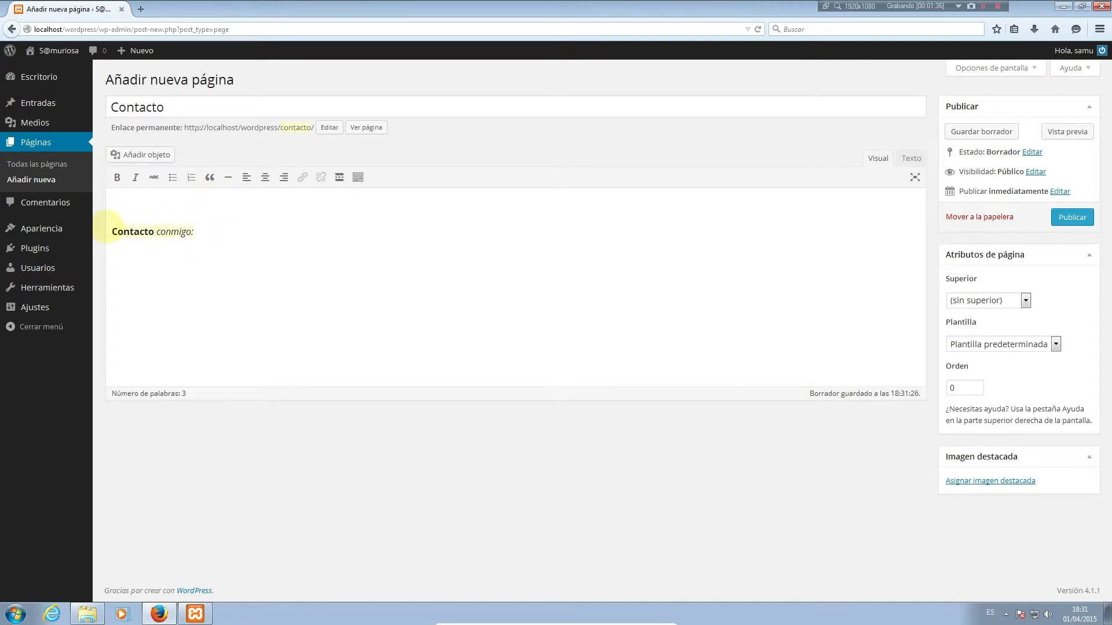
pyautogui.click(265, 177)
pyautogui.click(373, 238)
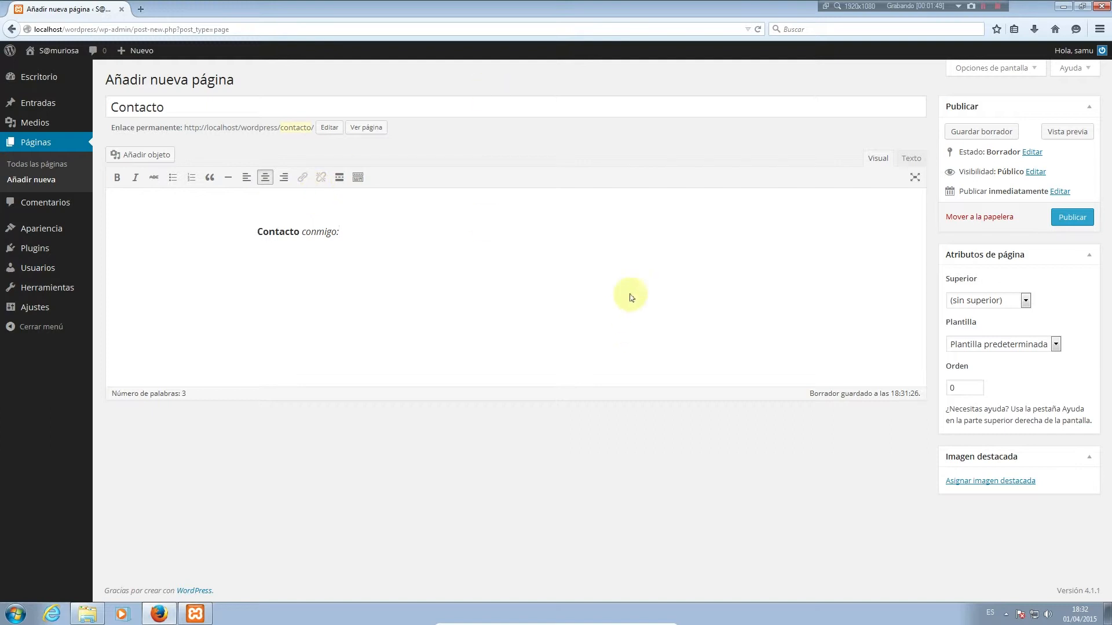
pyautogui.click(907, 161)
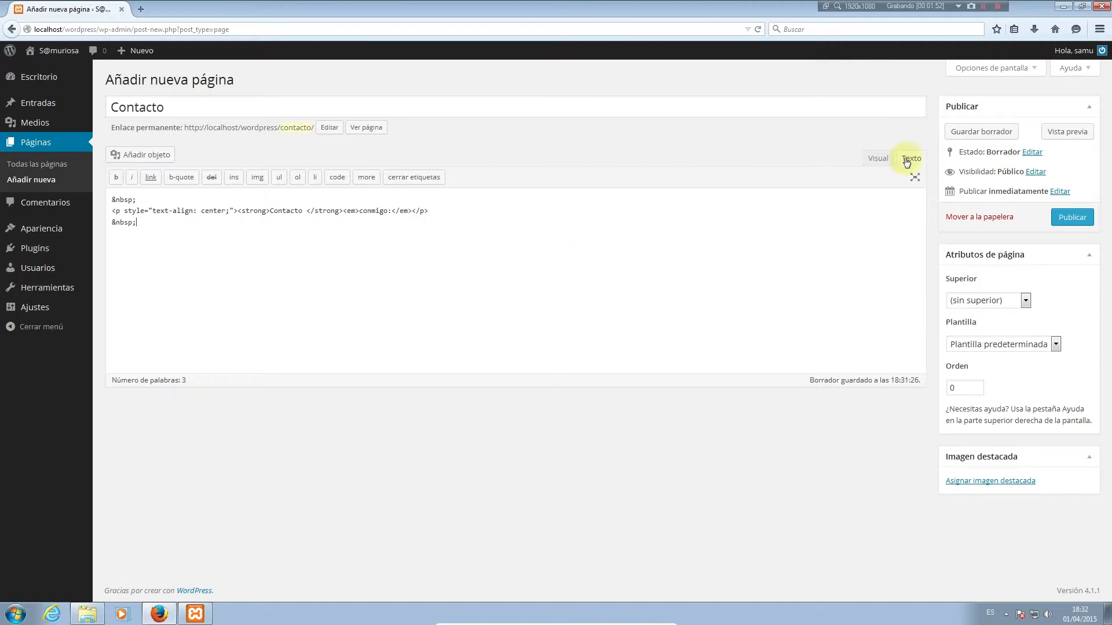
# Inspect the HTML source, highlighting the paragraph's text-align style attribute
pyautogui.moveTo(152, 227); pyautogui.dragTo(88, 187)
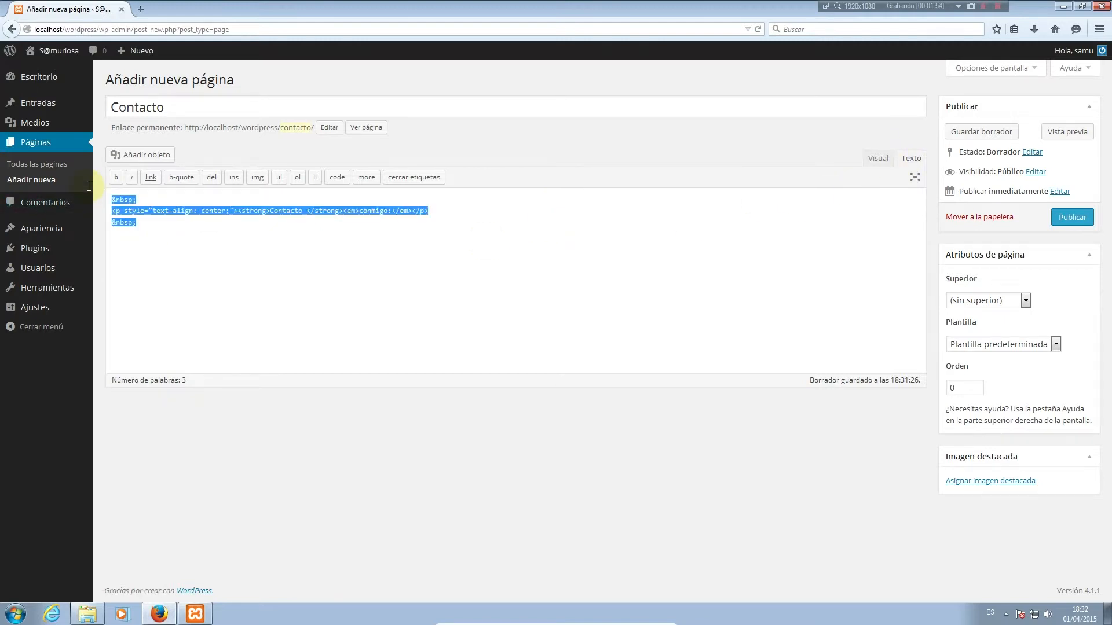
pyautogui.click(142, 224)
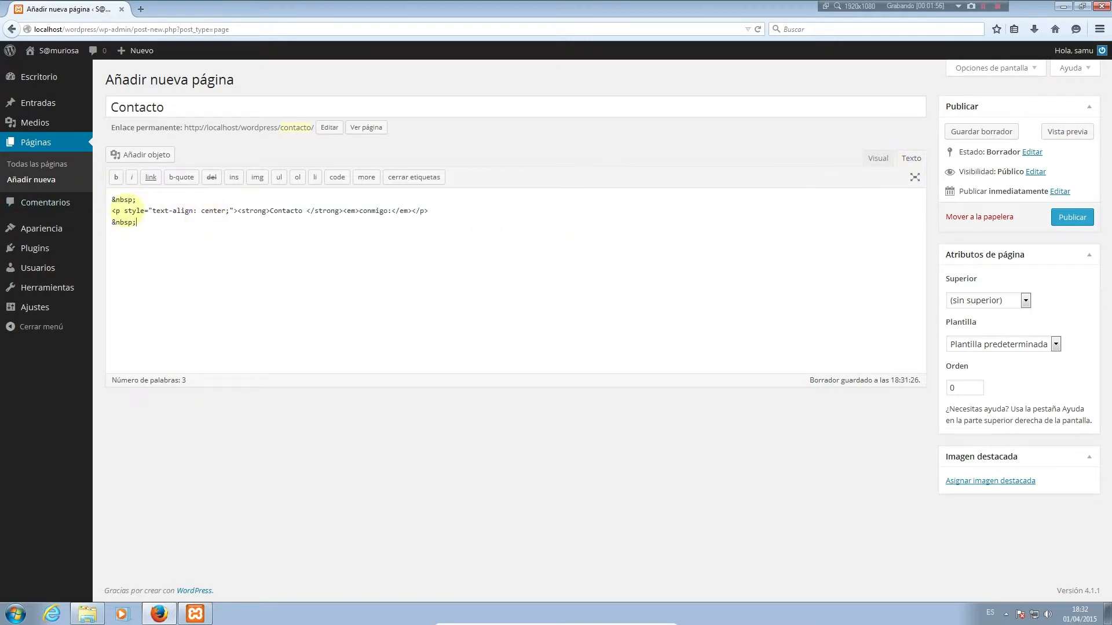
pyautogui.moveTo(123, 211); pyautogui.dragTo(234, 211)
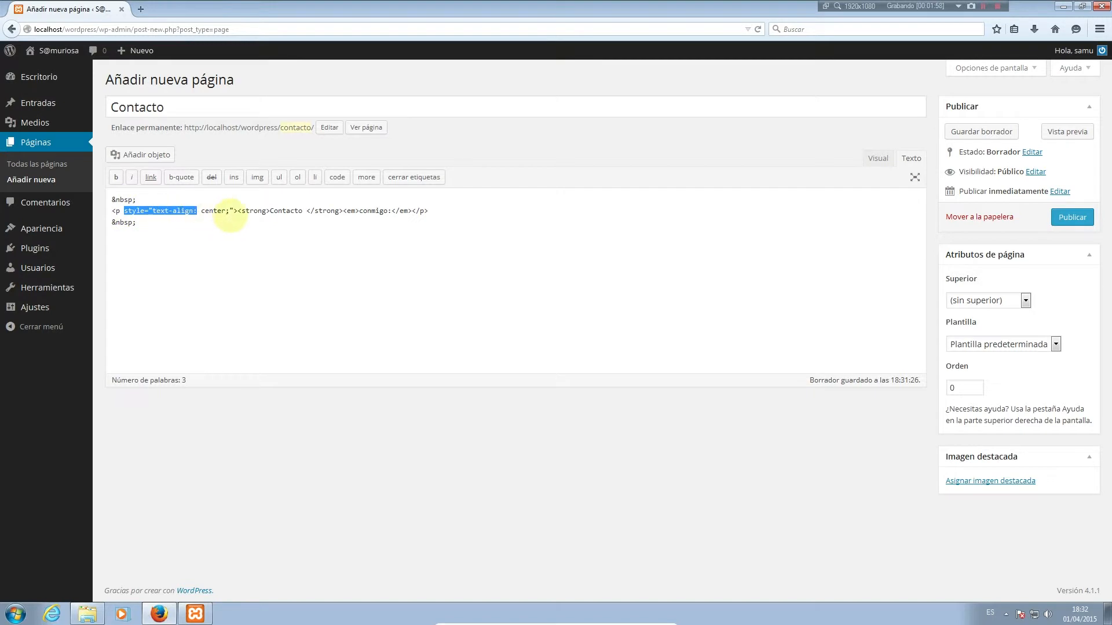
pyautogui.click(299, 232)
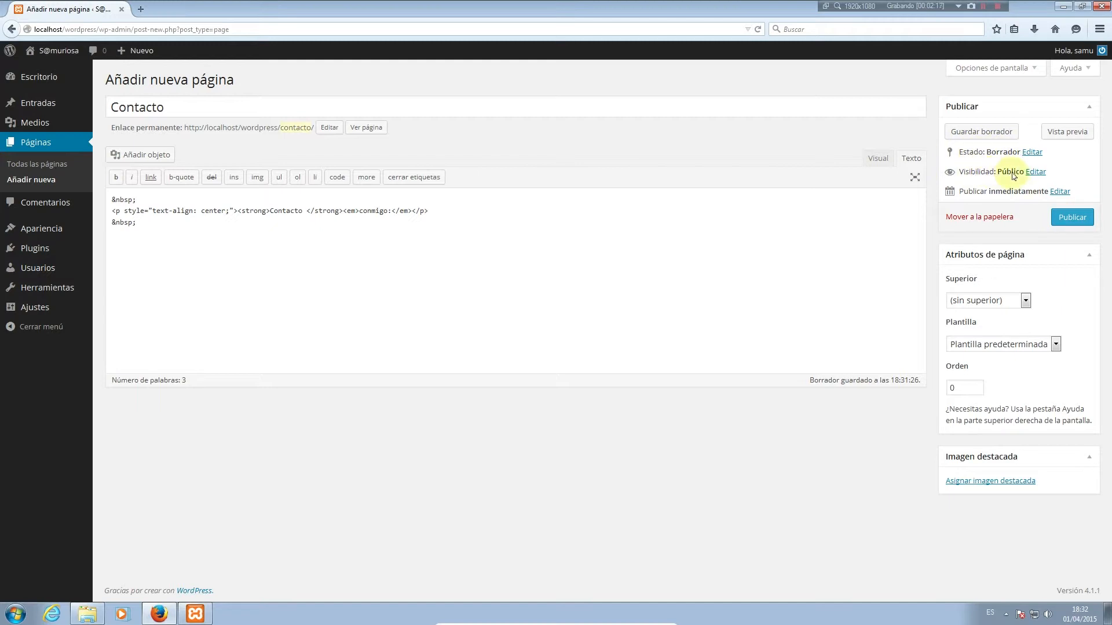
pyautogui.click(1035, 172)
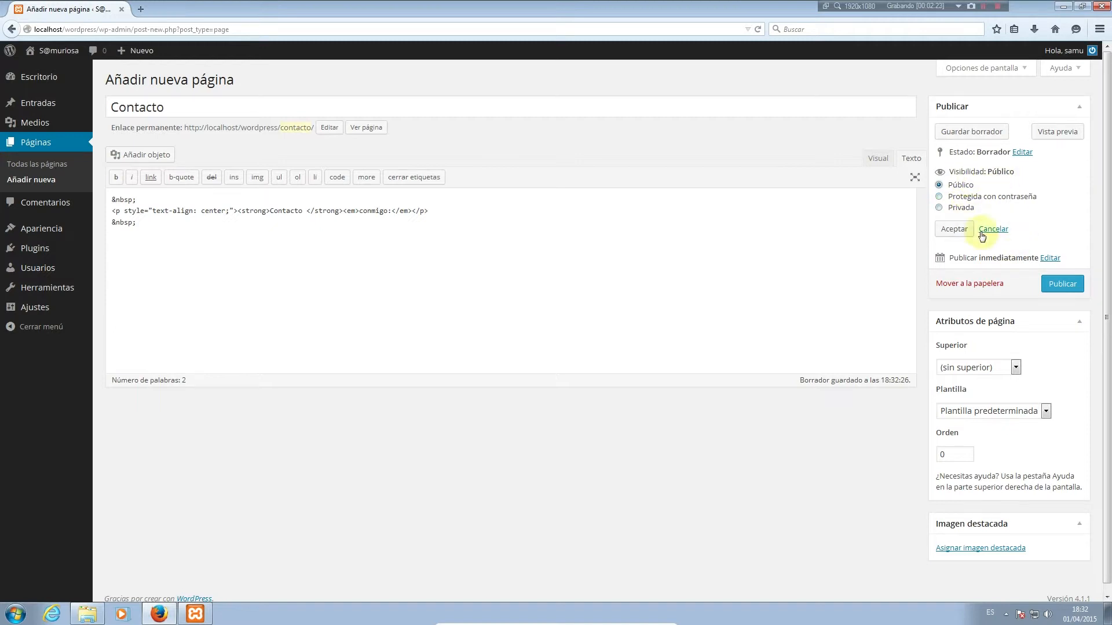
pyautogui.click(955, 230)
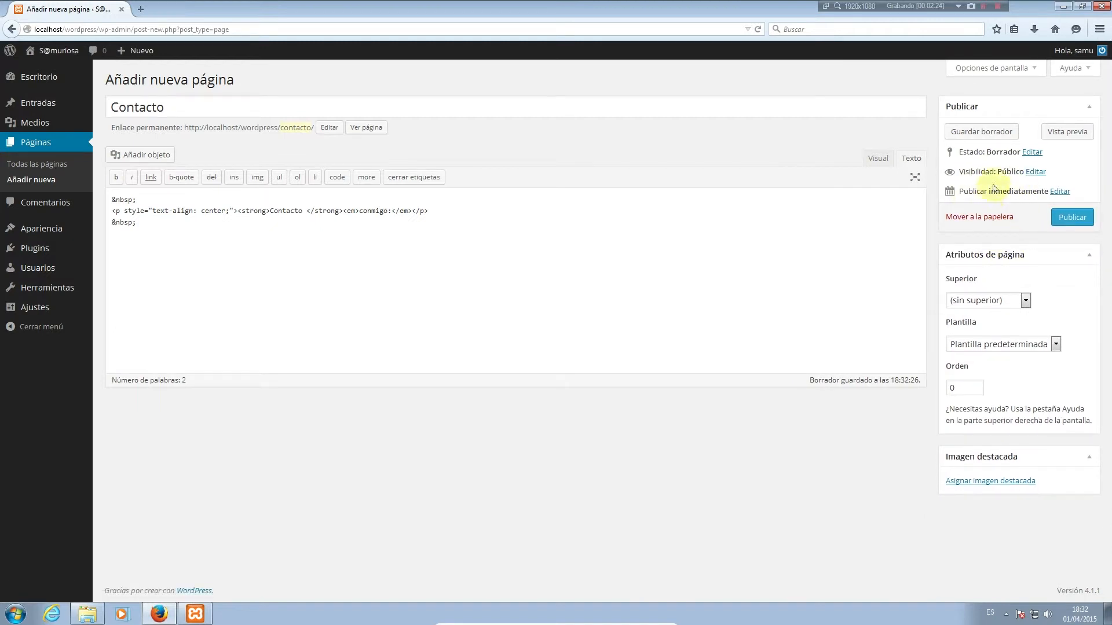
pyautogui.click(1070, 192)
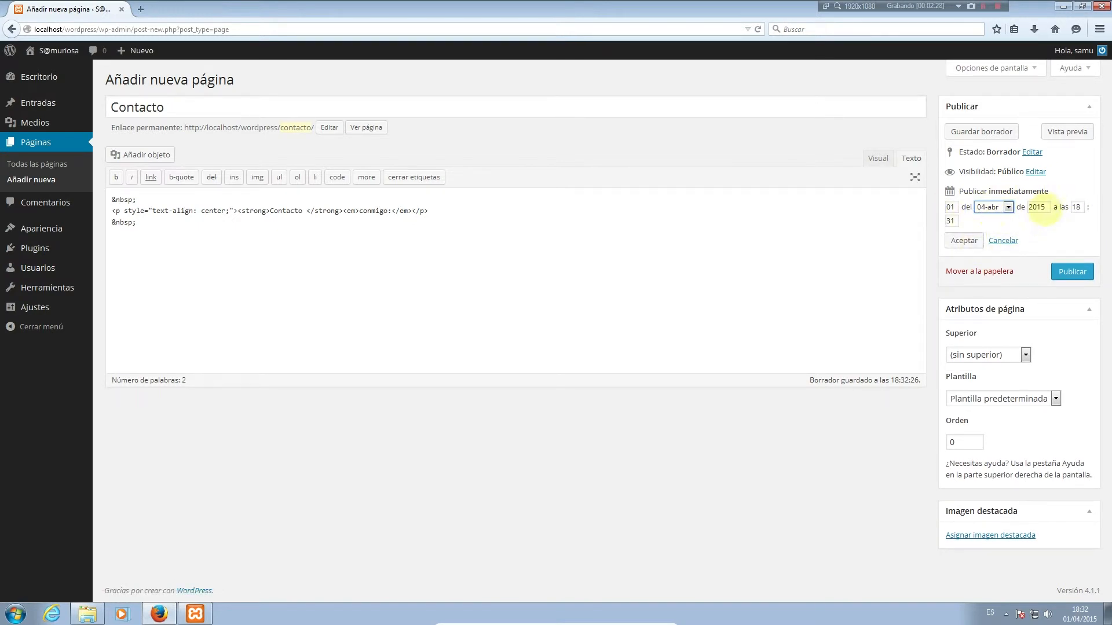
pyautogui.click(963, 240)
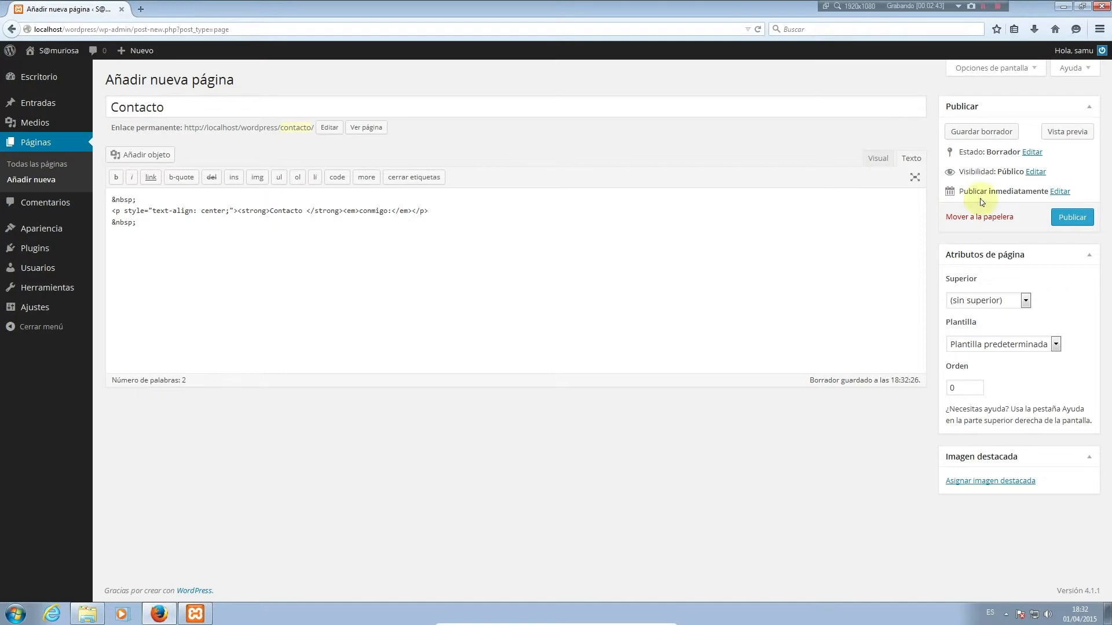
pyautogui.click(1059, 191)
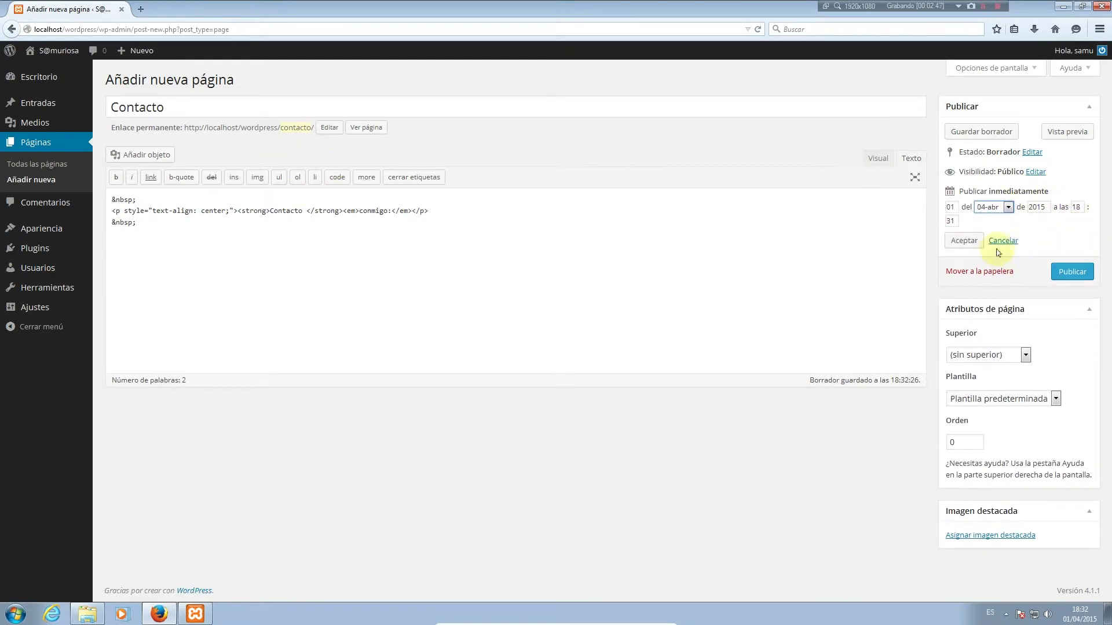
pyautogui.click(963, 240)
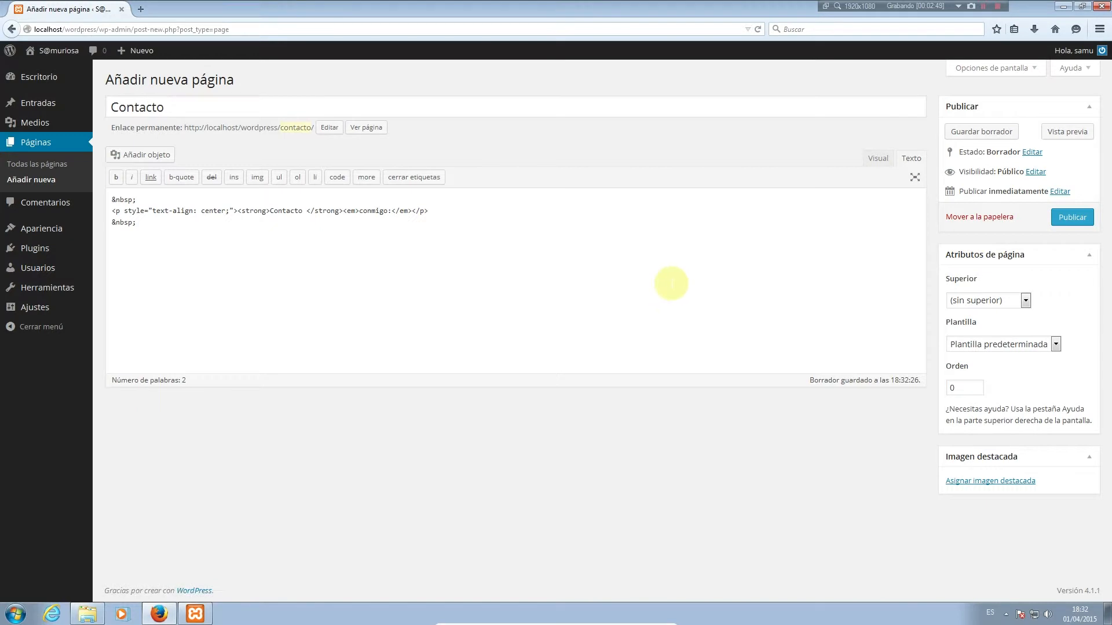
pyautogui.click(655, 230)
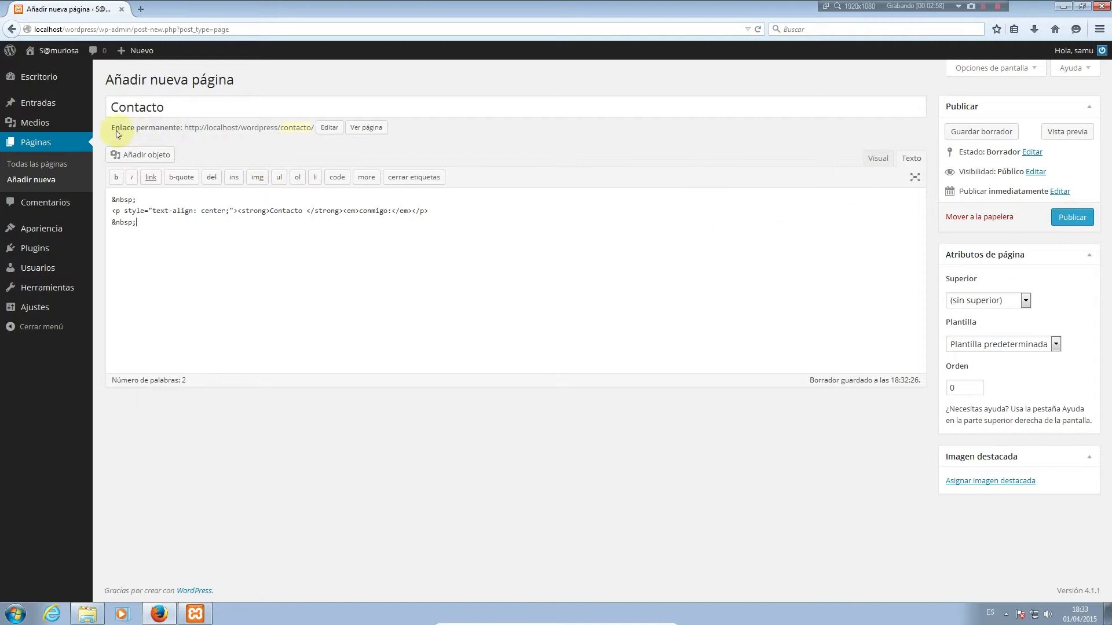
# Change the Contacto page's permalink slug to contactar
pyautogui.moveTo(112, 128); pyautogui.dragTo(148, 128)
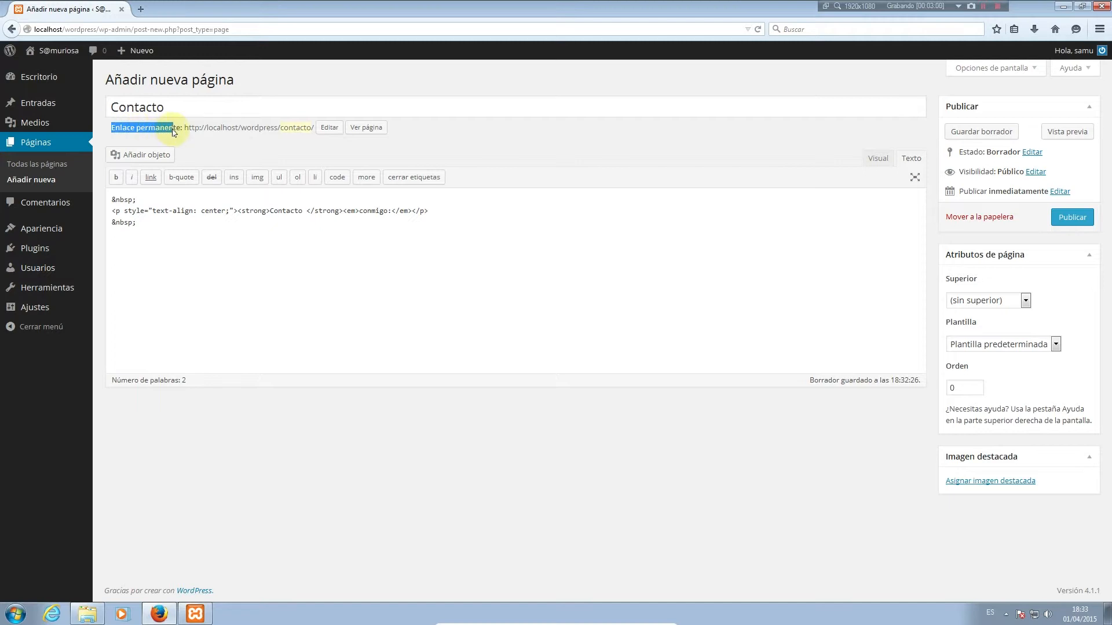
pyautogui.click(173, 132)
pyautogui.moveTo(41, 314)
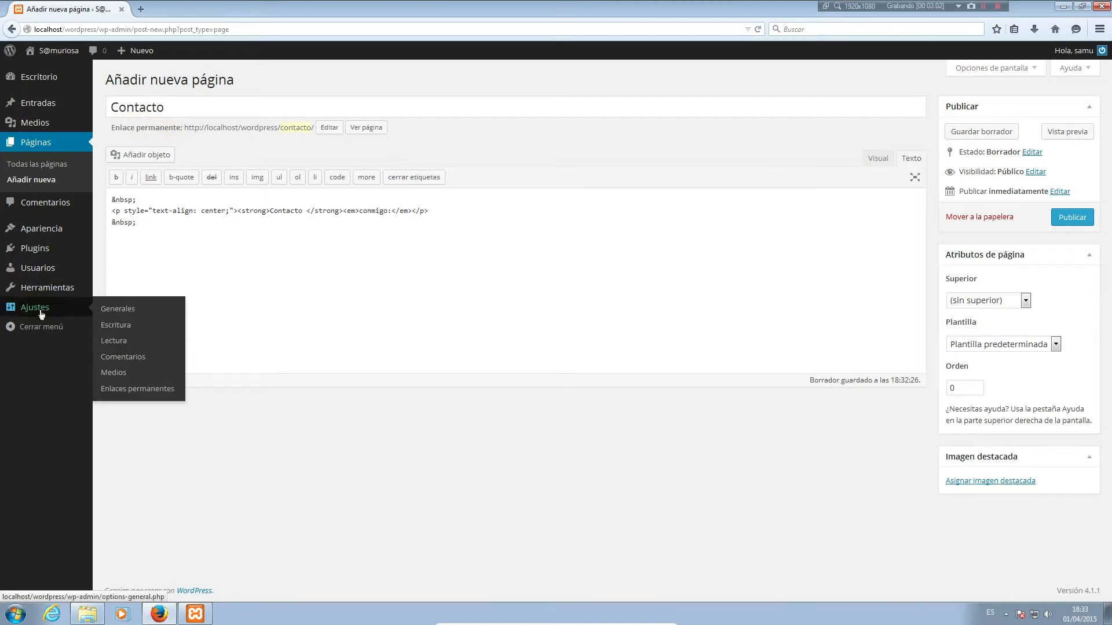
pyautogui.click(328, 128)
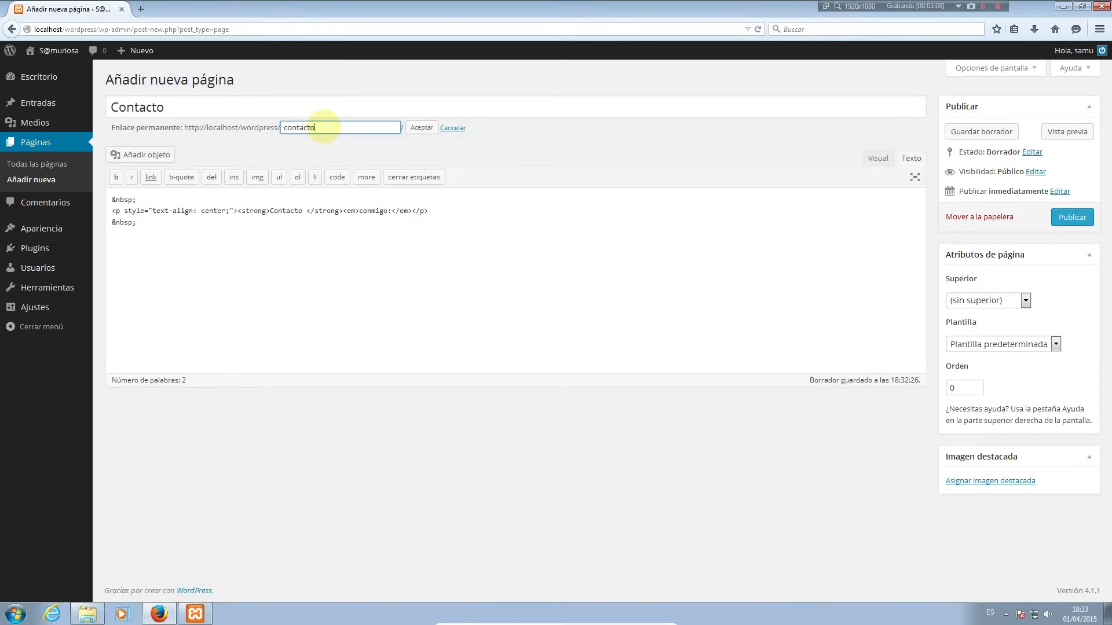
pyautogui.click(421, 127)
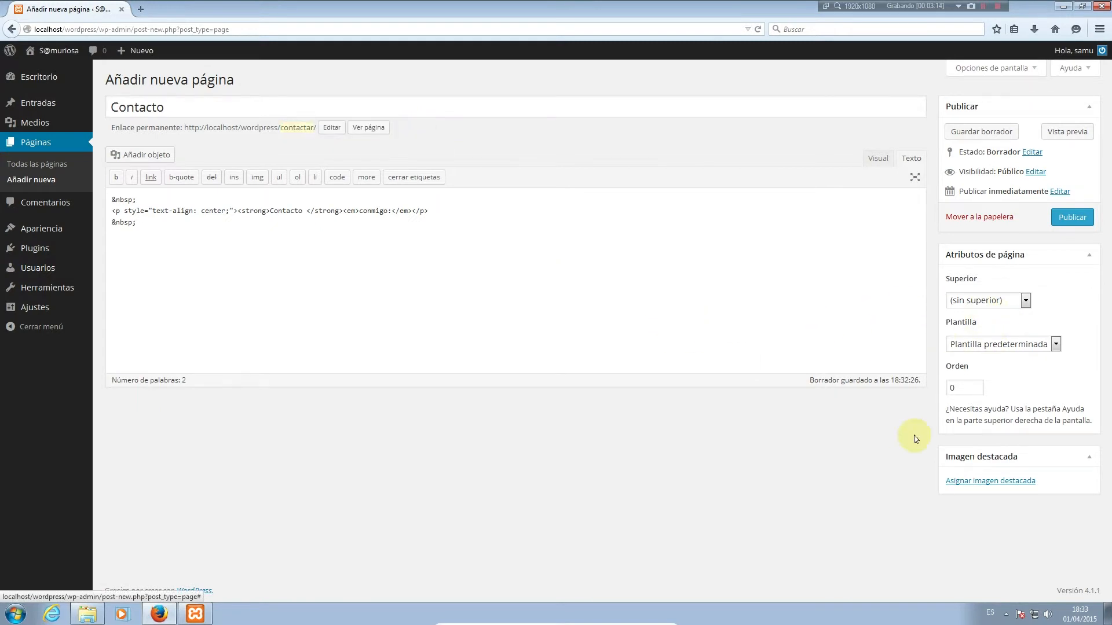
# Publish the Contacto page and visit the public site
pyautogui.click(1071, 217)
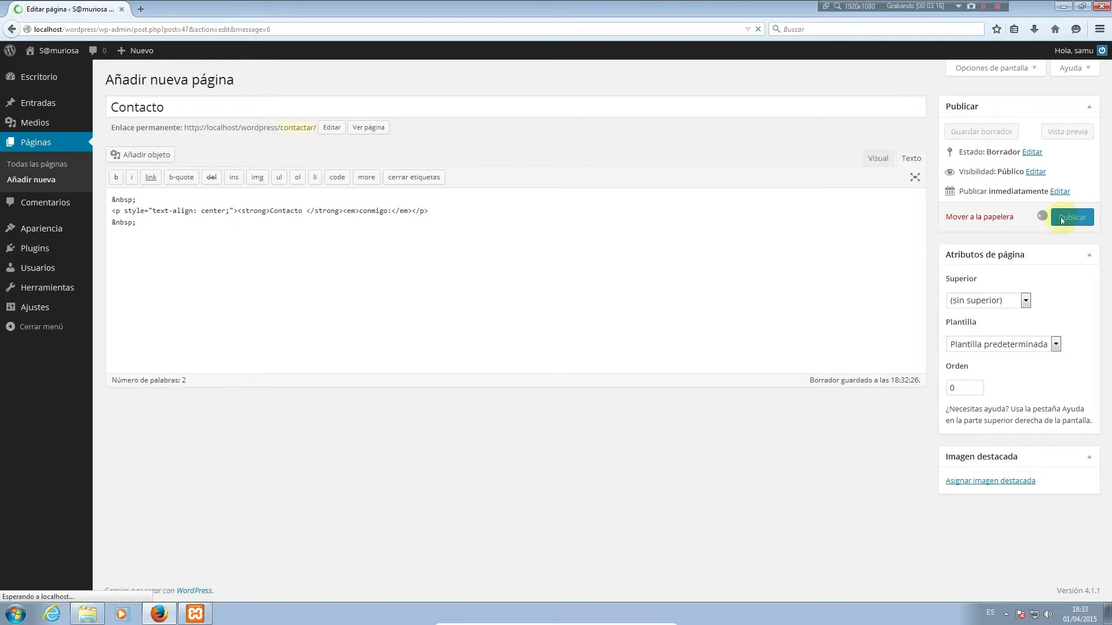
pyautogui.moveTo(63, 53)
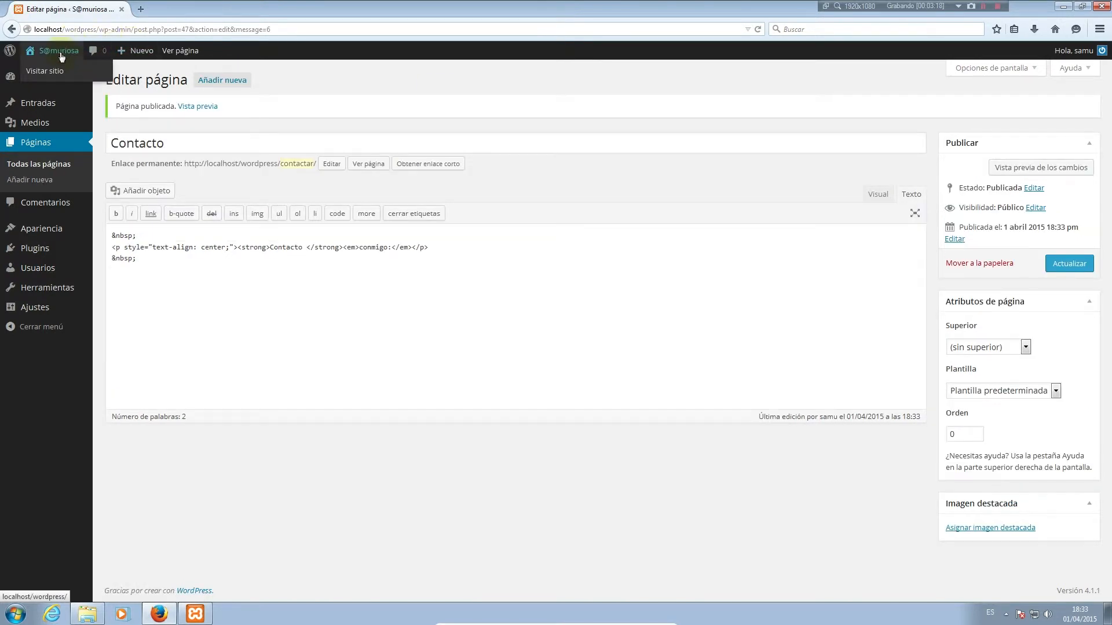
pyautogui.click(57, 73)
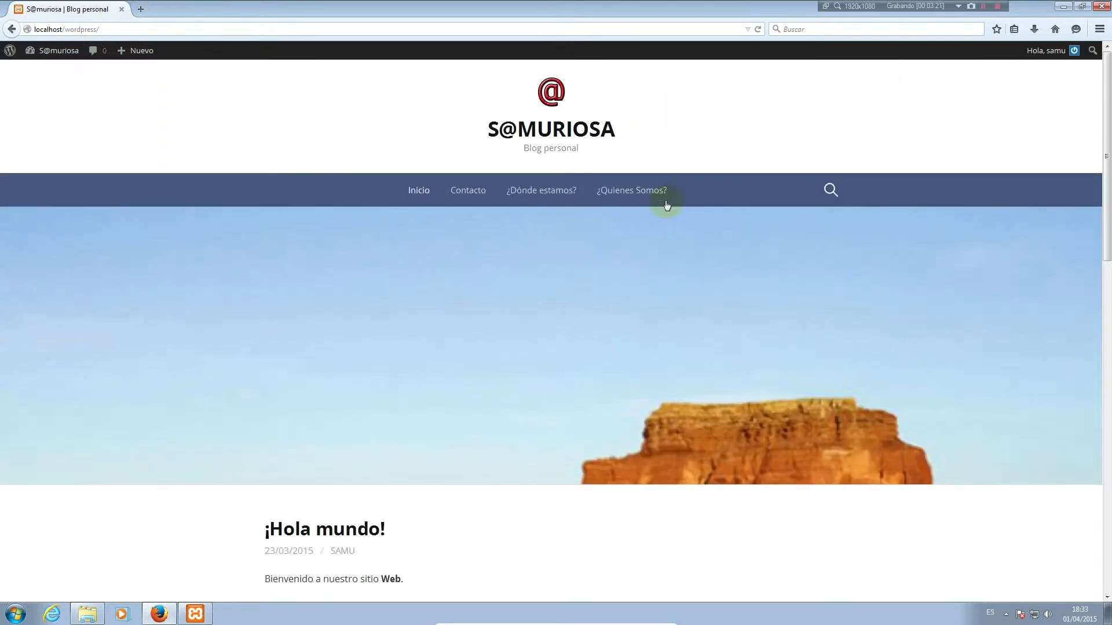
# View the Contacto page from the site navigation, then return to the Administrar temas tab
pyautogui.click(475, 192)
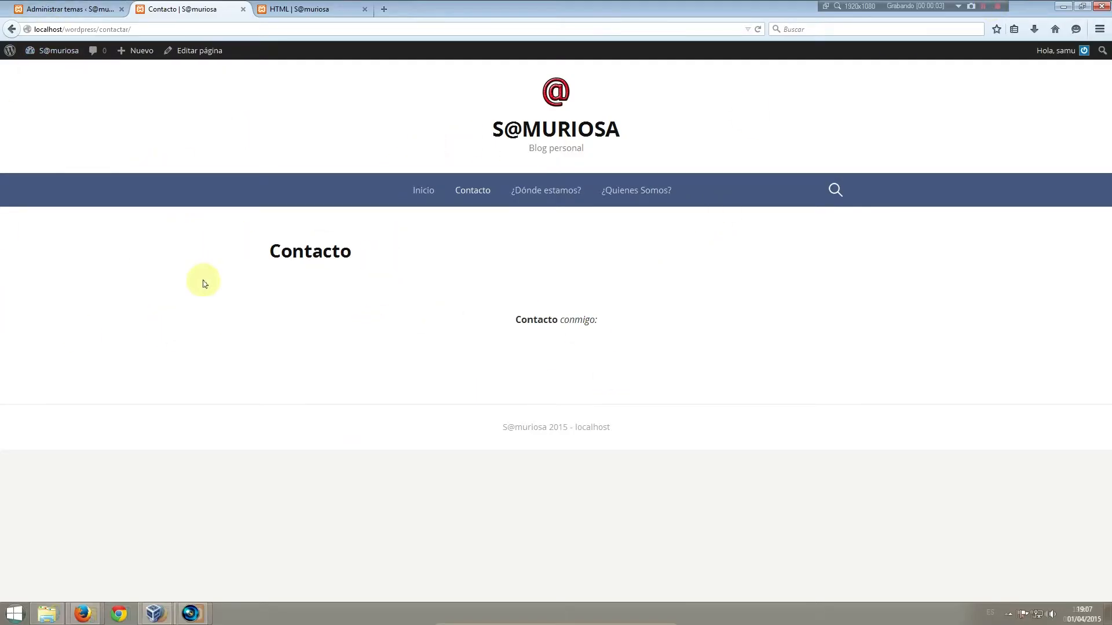
pyautogui.click(56, 11)
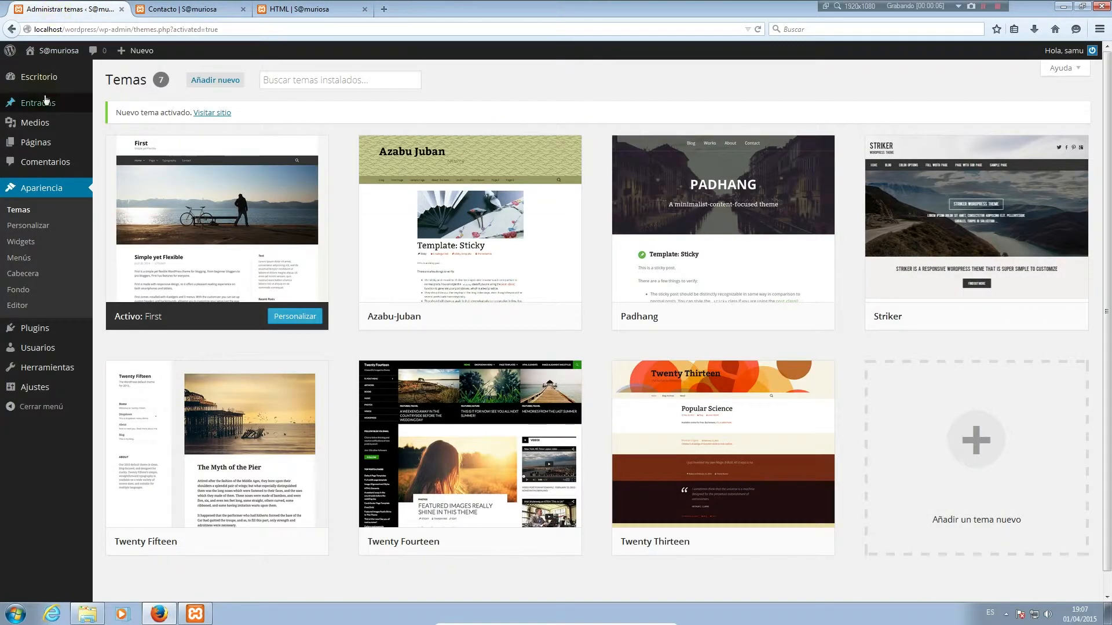
# Open Entradas > Categorías and edit the Sin categoría category
pyautogui.moveTo(38, 105)
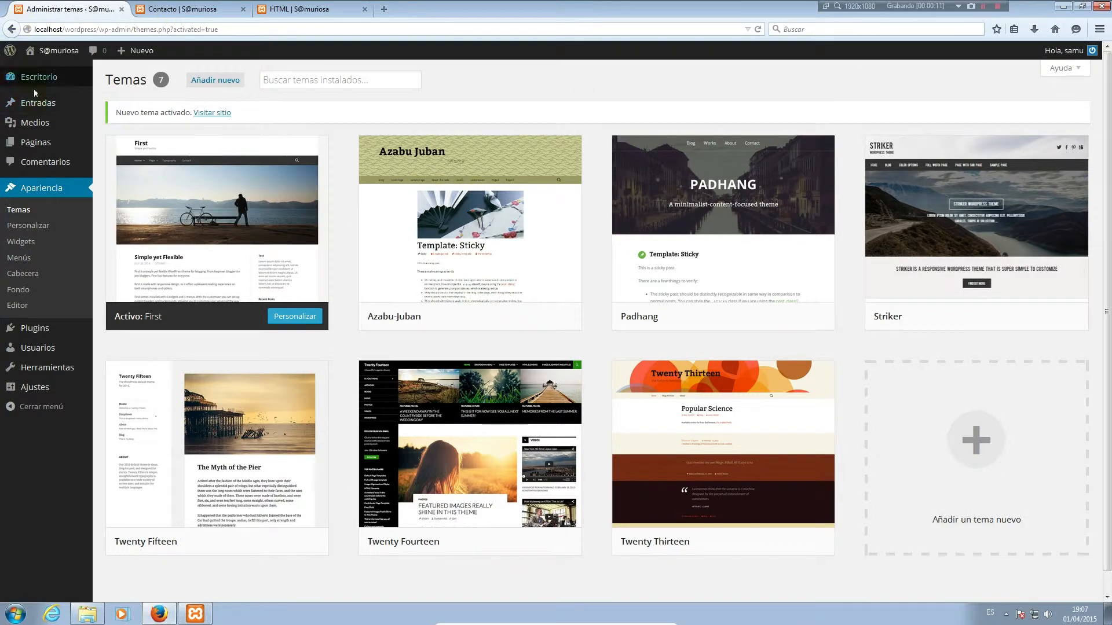
pyautogui.click(34, 105)
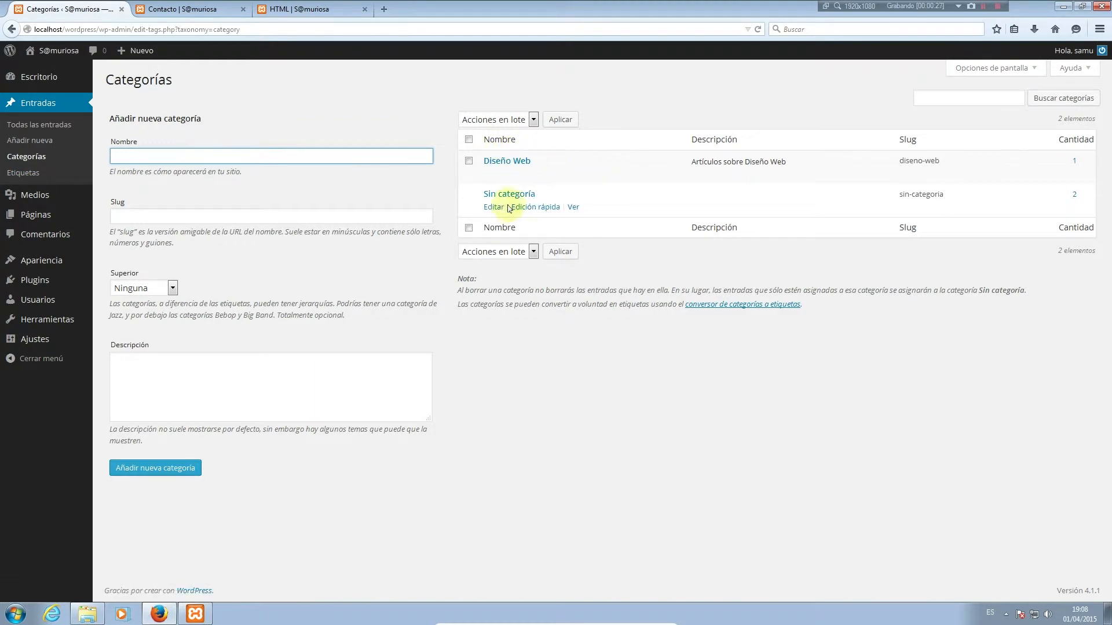
pyautogui.click(493, 207)
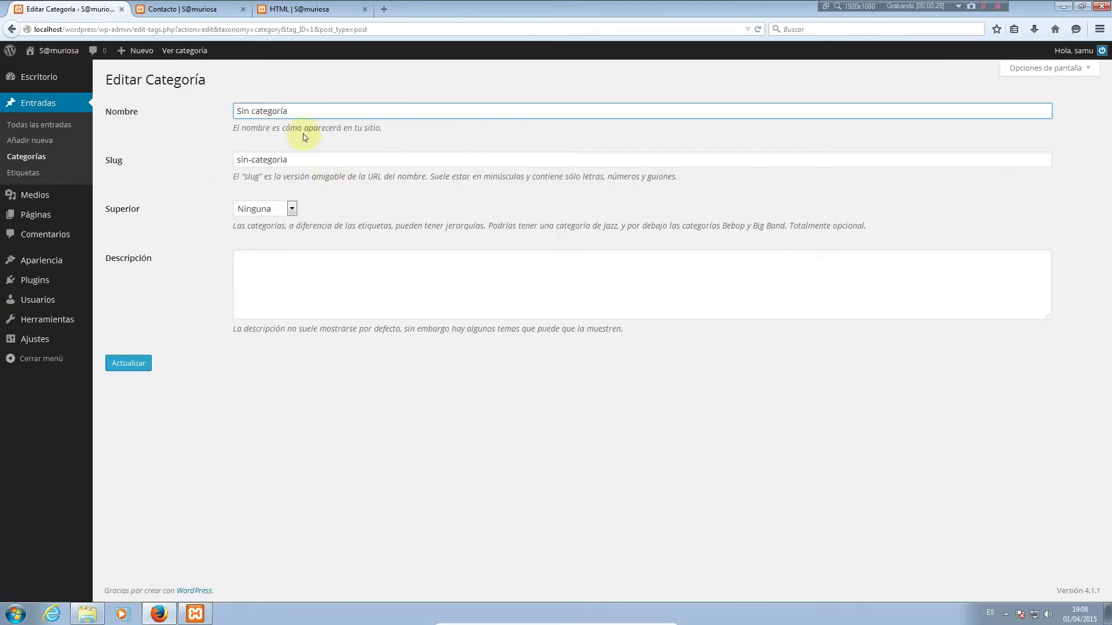
# Set name Noticias, slug noticias and description 'Artículos de noticias', then update
pyautogui.moveTo(289, 111); pyautogui.dragTo(190, 97)
pyautogui.write('NoticiaS')
pyautogui.moveTo(318, 159); pyautogui.dragTo(226, 158)
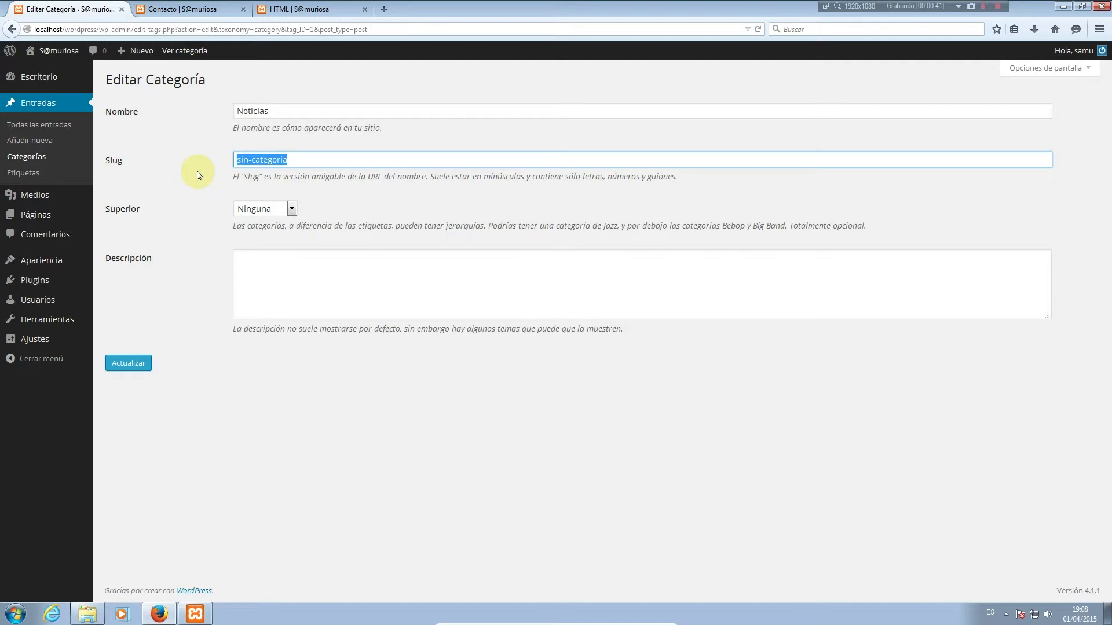
pyautogui.write('nop')
pyautogui.write('ticias')
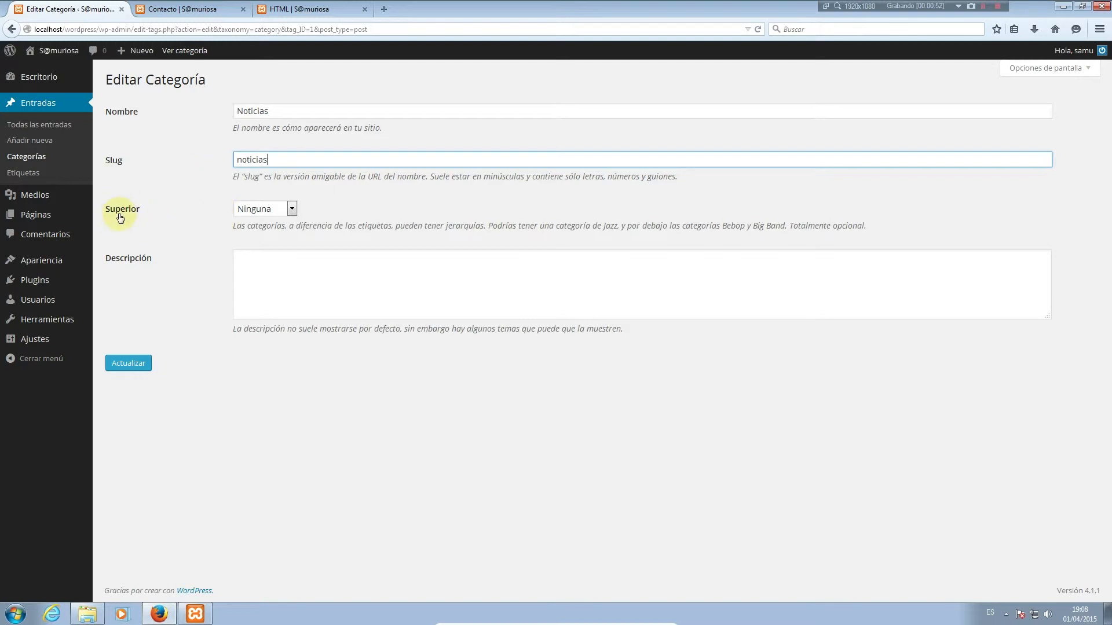
pyautogui.click(301, 279)
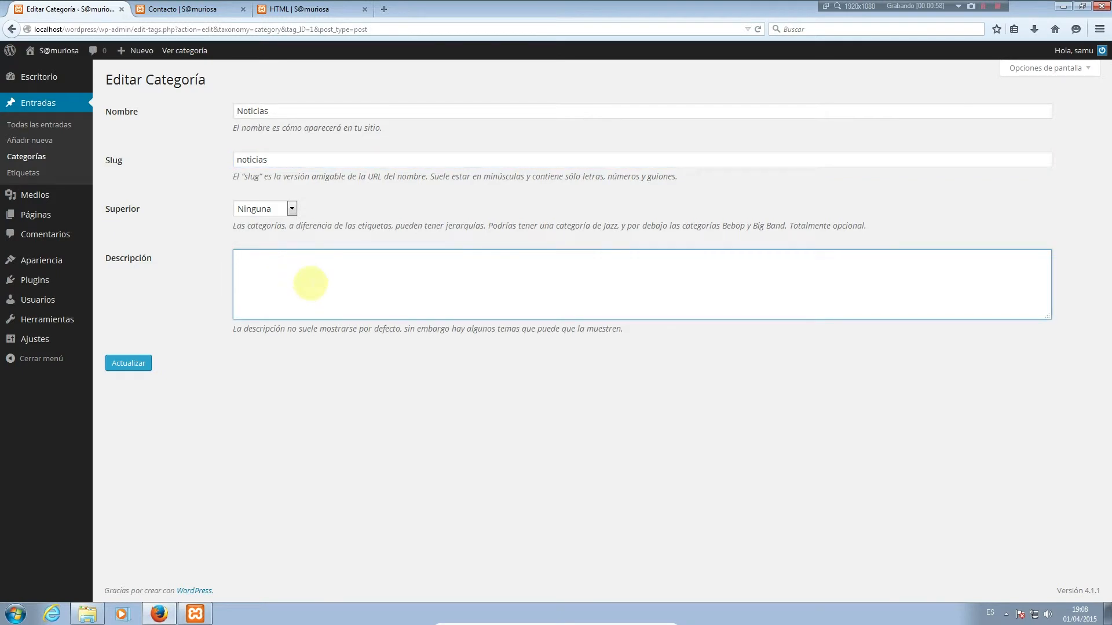
pyautogui.write('Artículos de noticias')
pyautogui.click(131, 363)
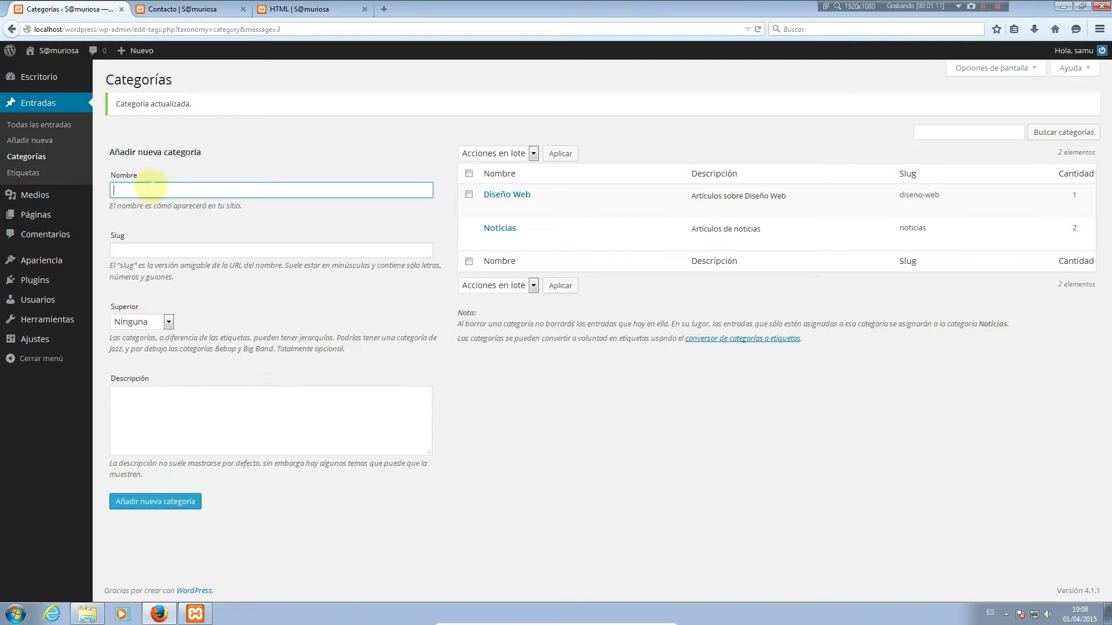
# Add category Programacion, slug programacion, described 'Artículos sobre lenguajes de programación'
pyautogui.click(147, 189)
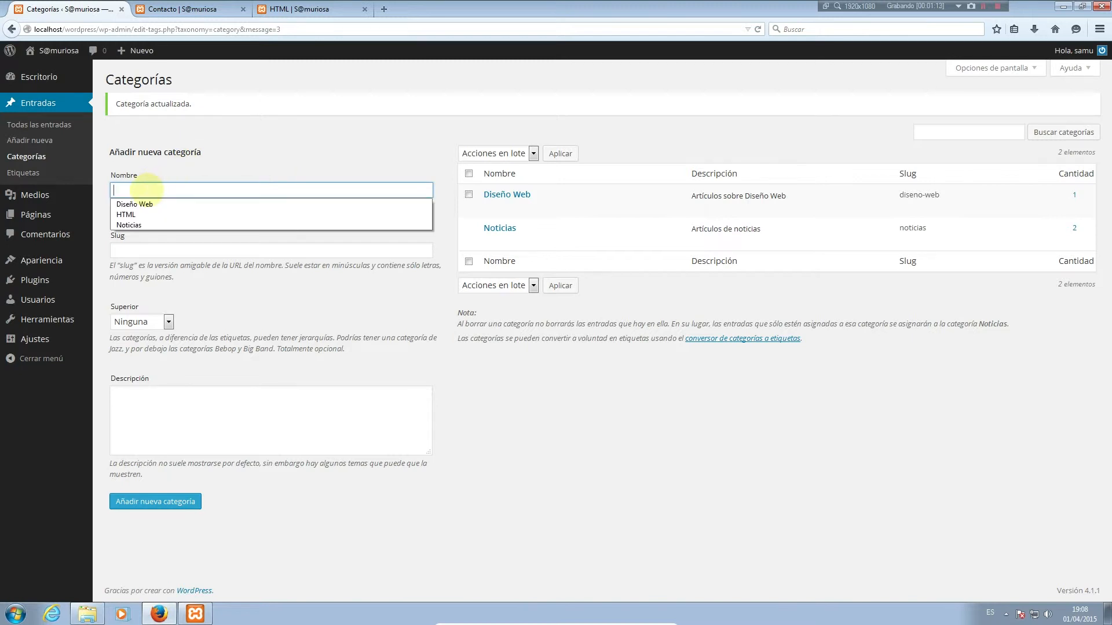
pyautogui.click(147, 190)
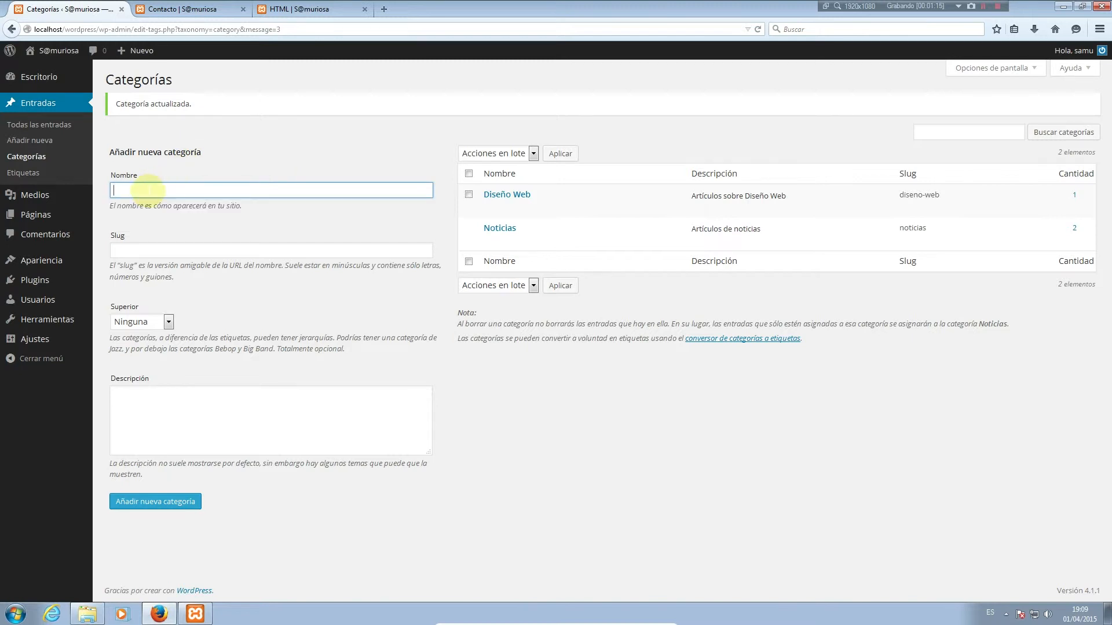
pyautogui.write('Programacion')
pyautogui.press('Tab')
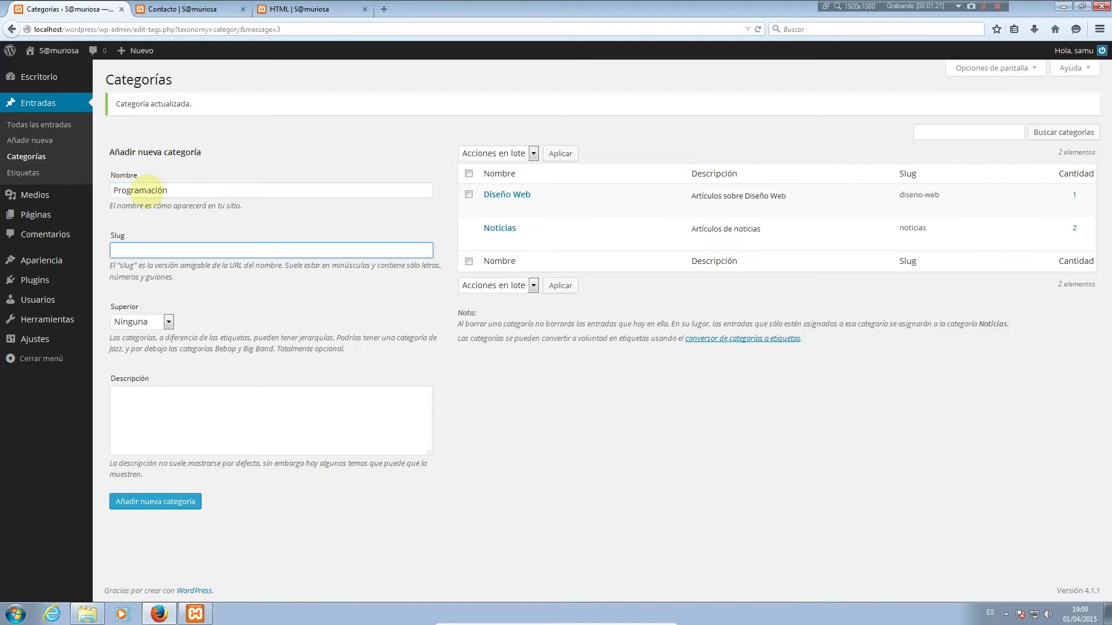
pyautogui.write('programacion')
pyautogui.press('Tab')
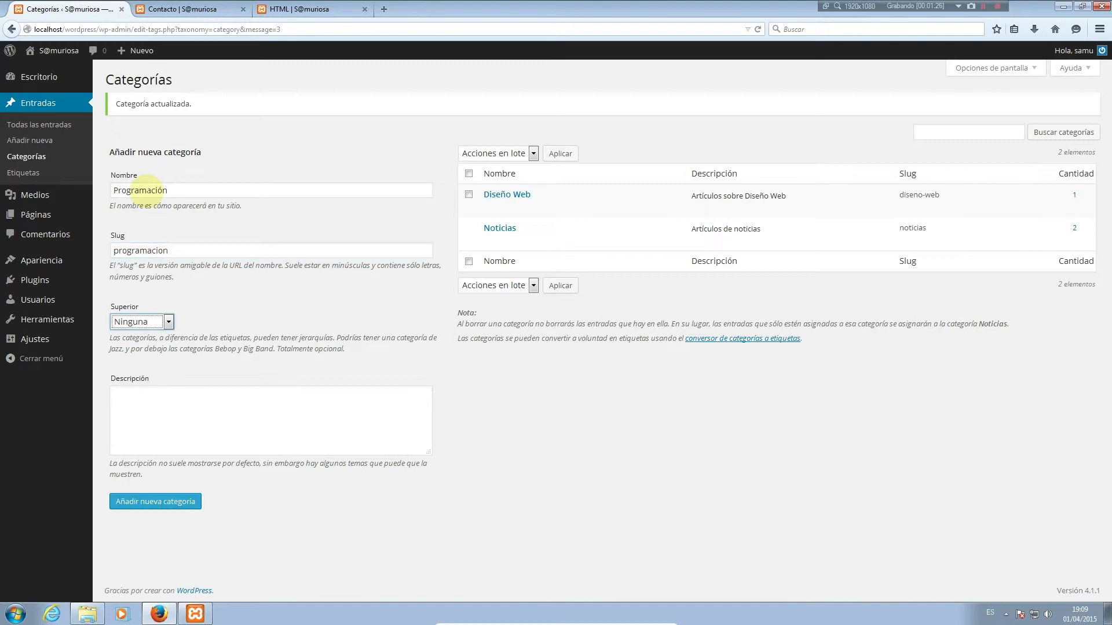
pyautogui.press('Tab')
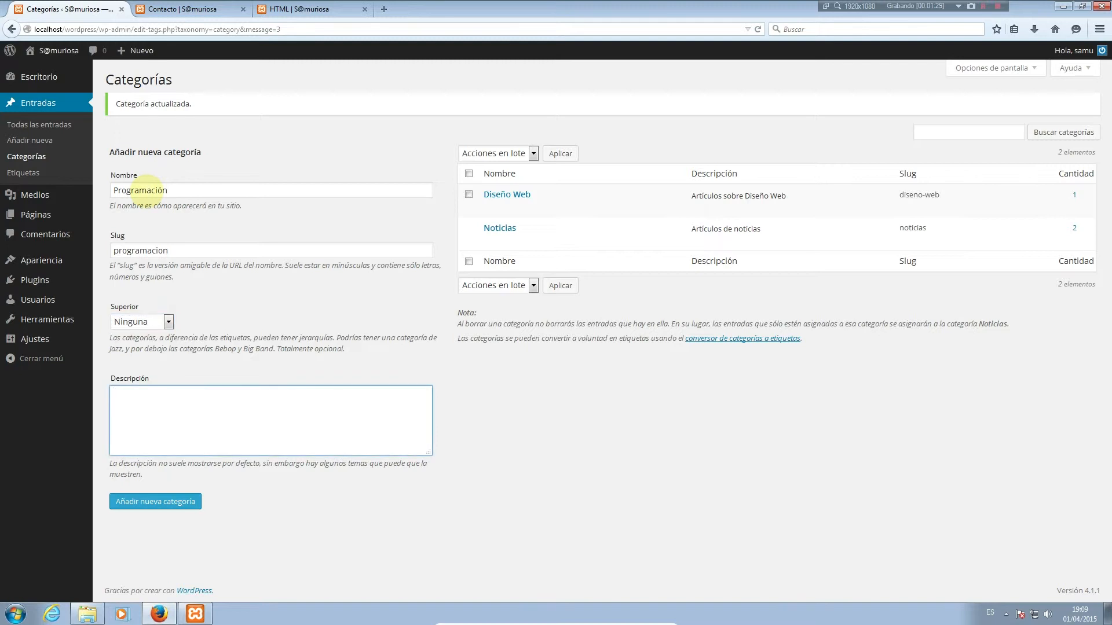
pyautogui.write('Artículos sobre lenguajes de progr')
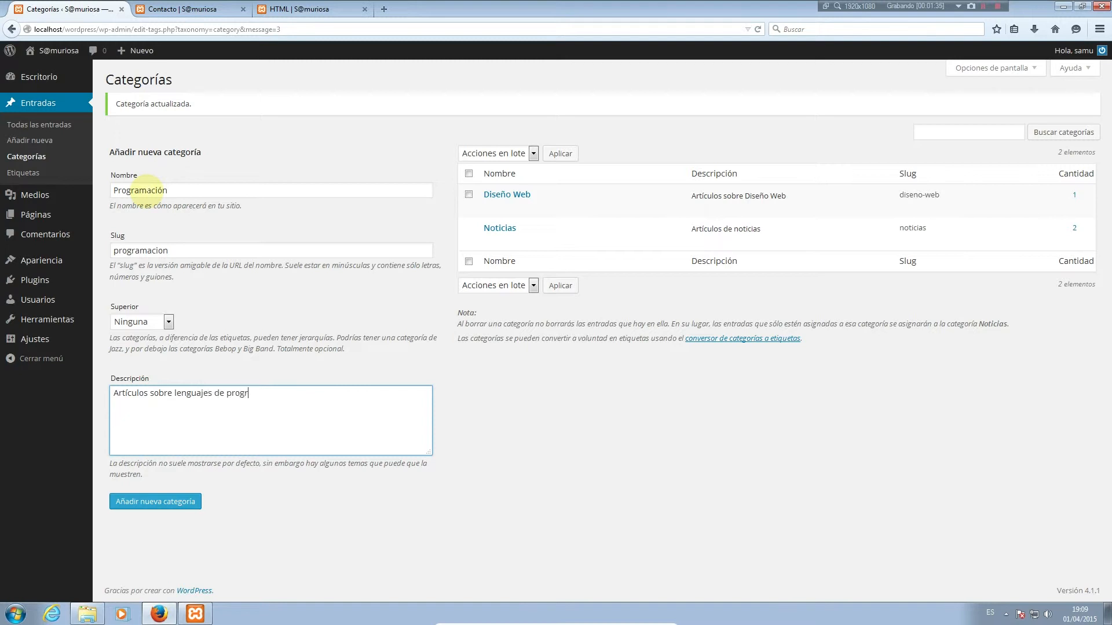
pyautogui.write('amación')
pyautogui.click(169, 505)
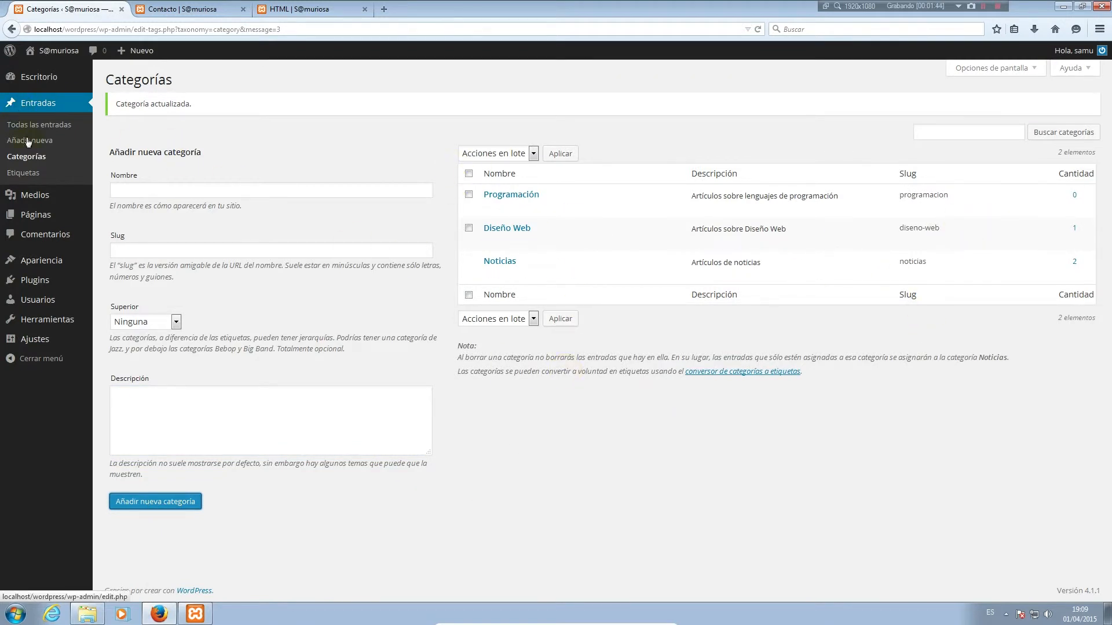
pyautogui.click(28, 174)
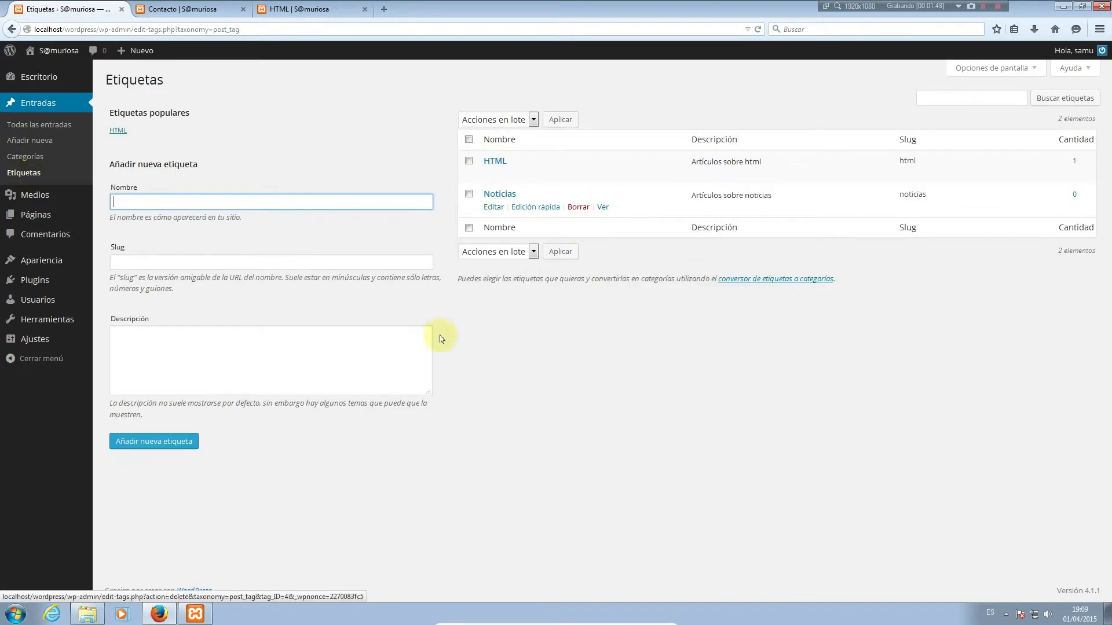
# Add tag Programación with slug programacion and description 'Artículos sobre programacion'
pyautogui.click(226, 206)
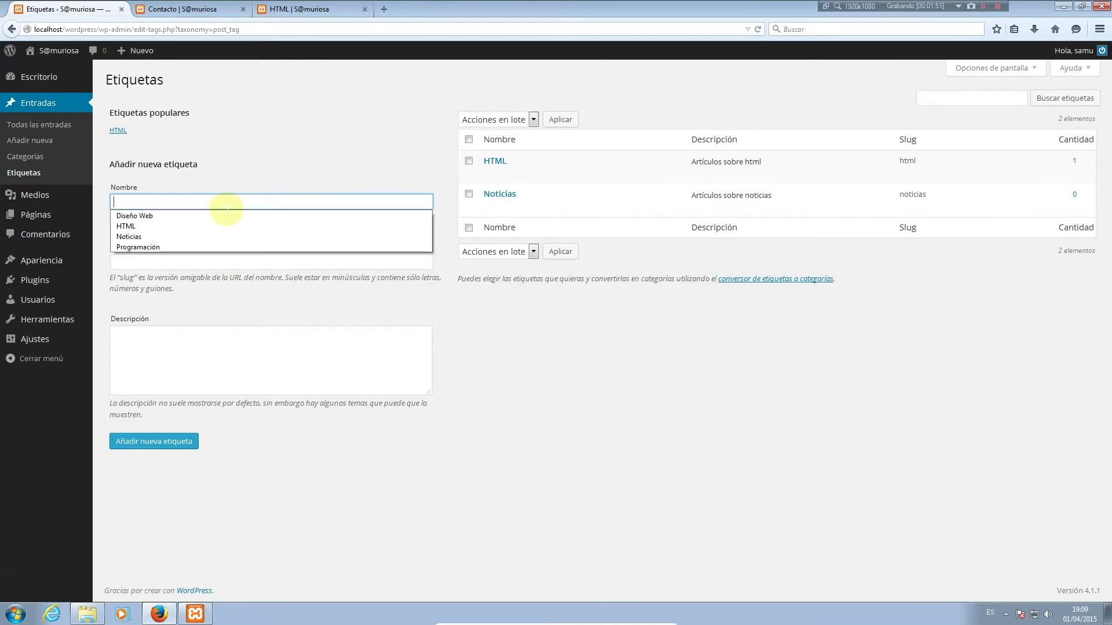
pyautogui.click(227, 208)
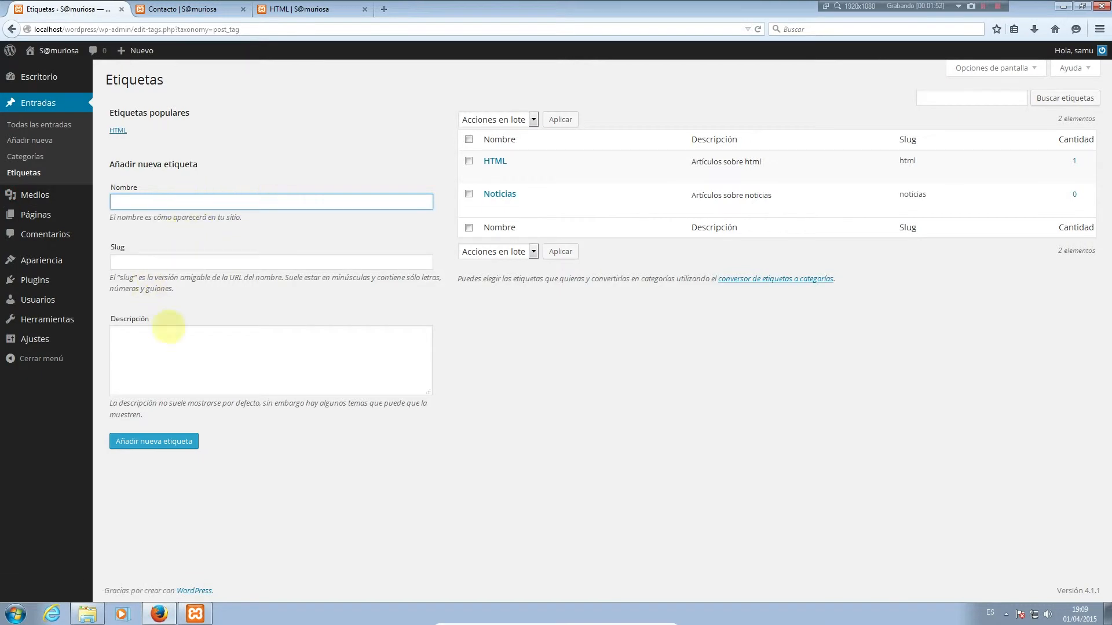
pyautogui.click(165, 205)
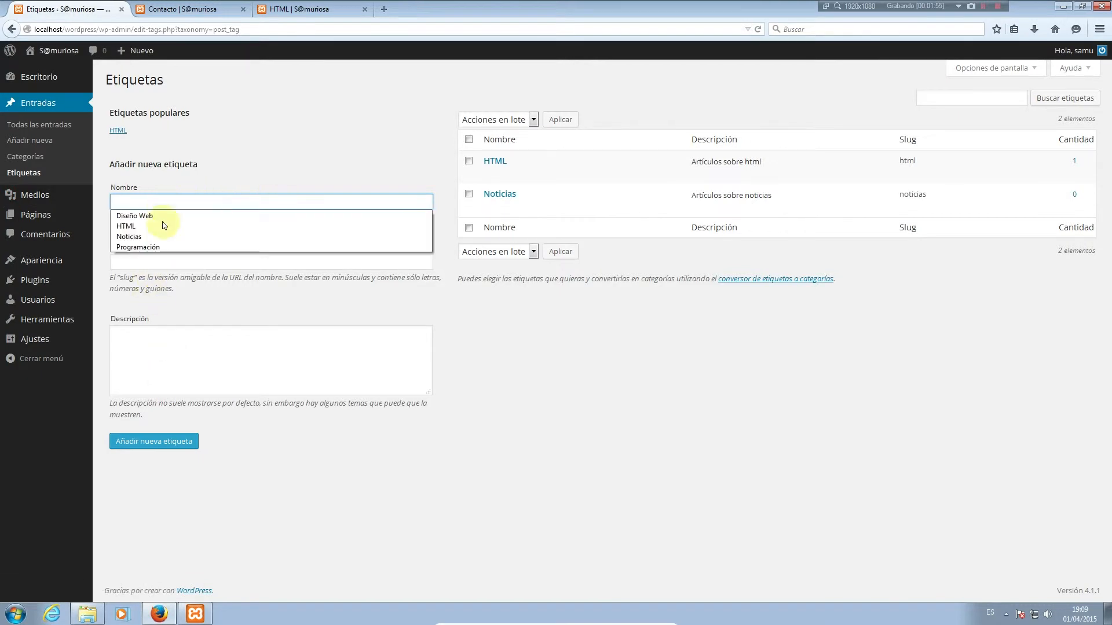
pyautogui.click(153, 249)
pyautogui.click(142, 262)
pyautogui.write('p')
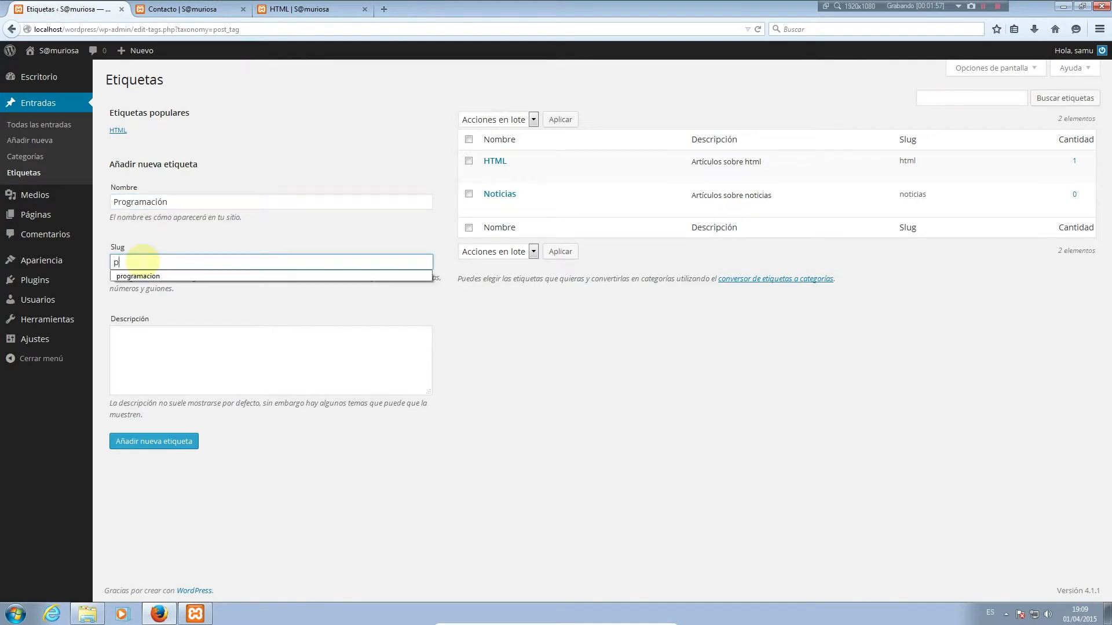
pyautogui.write('rogramacion')
pyautogui.press('Tab')
pyautogui.write('Ar')
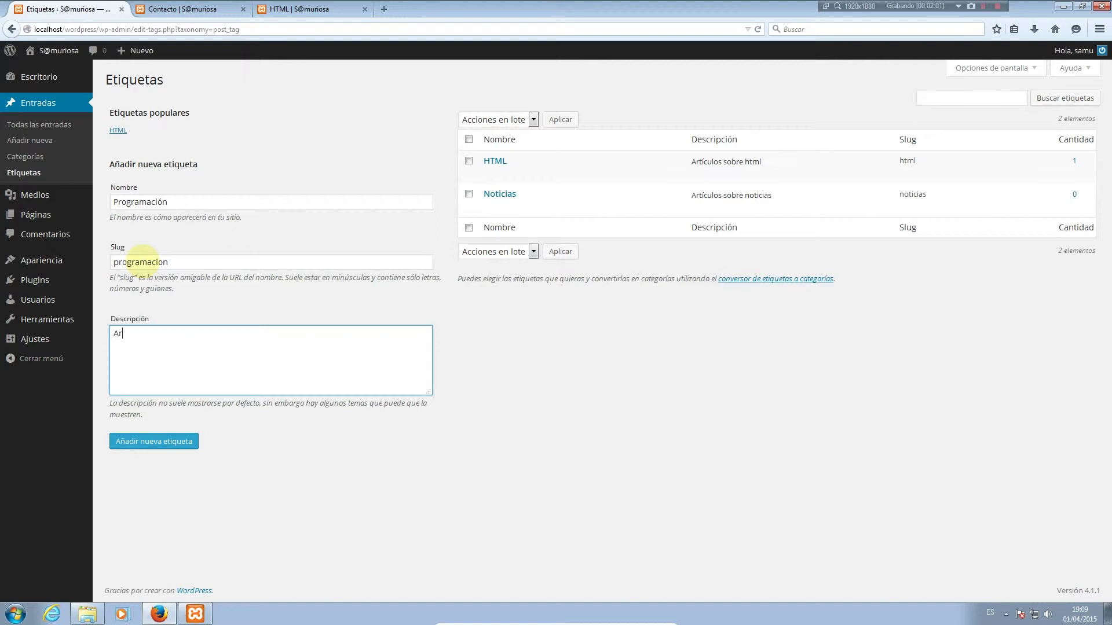
pyautogui.write('tículos sobre programacion')
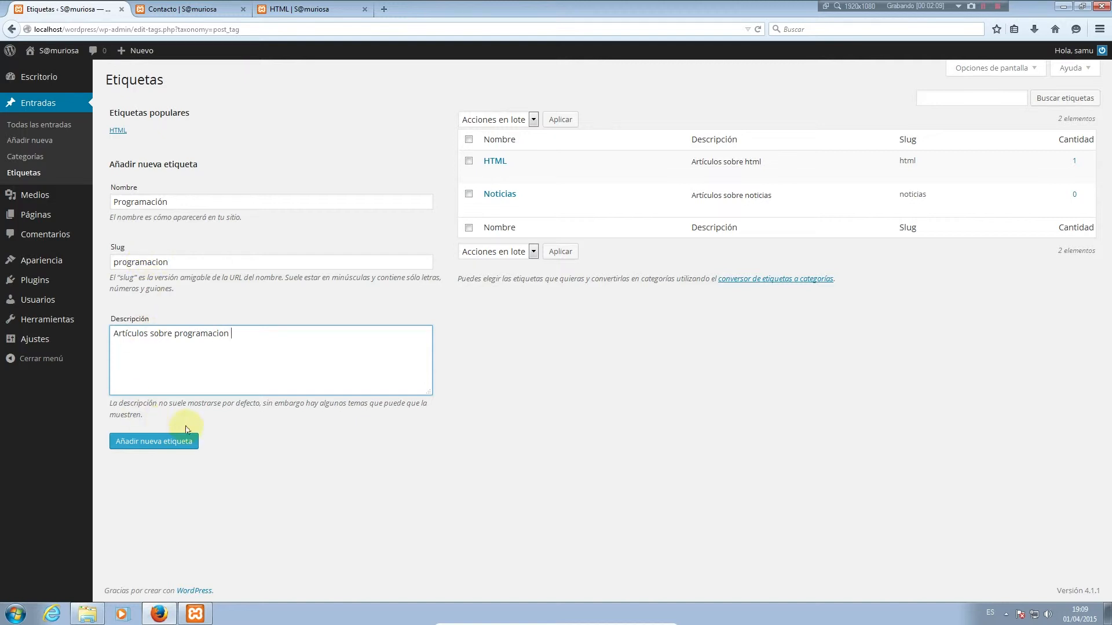
pyautogui.click(178, 442)
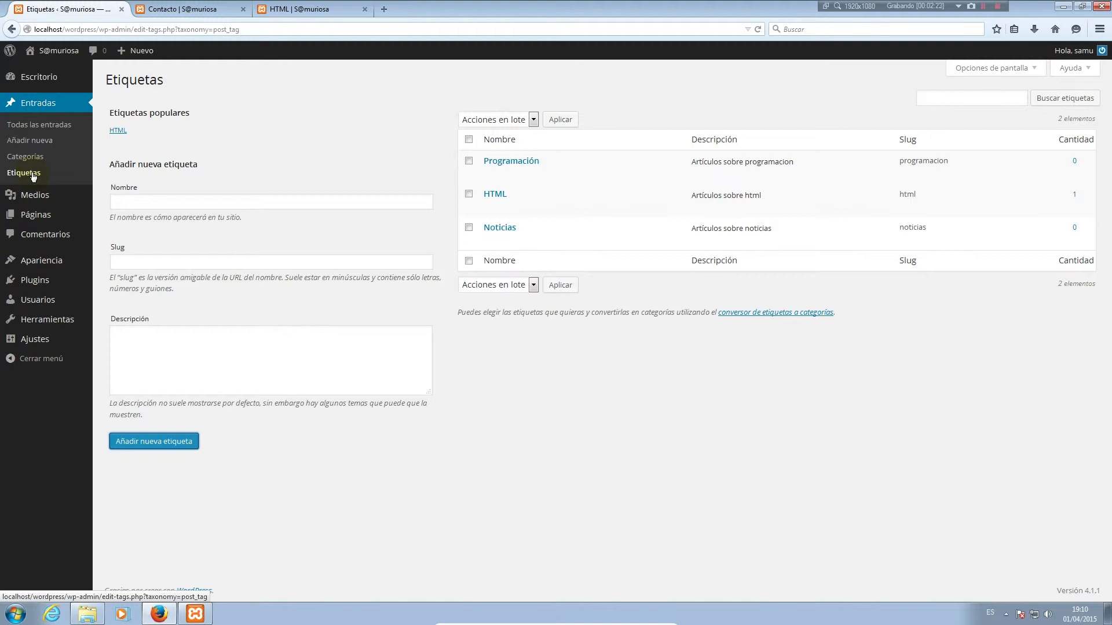
# Close the old tag page and load localhost/wordpress/tag/HTML in a new tab
pyautogui.click(363, 9)
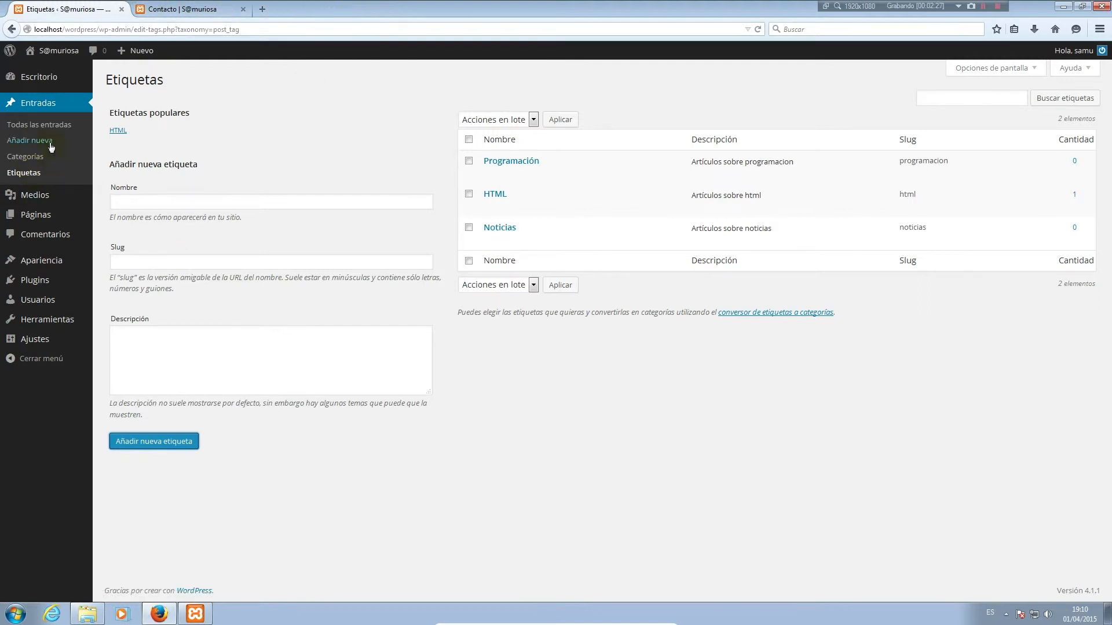
pyautogui.moveTo(77, 203)
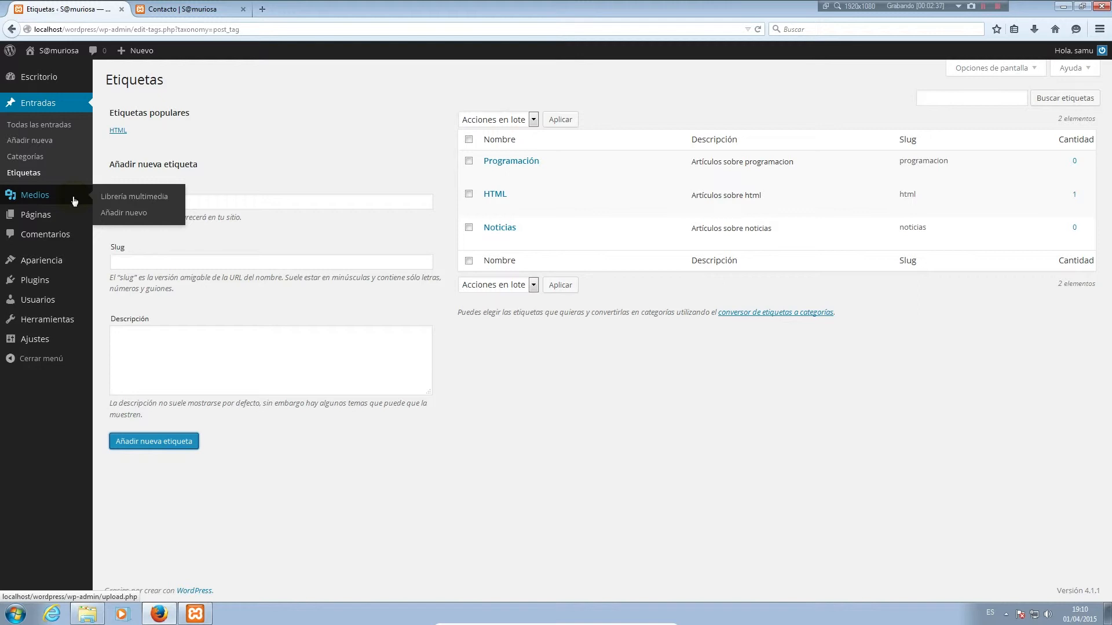
pyautogui.click(262, 10)
pyautogui.write('localhost')
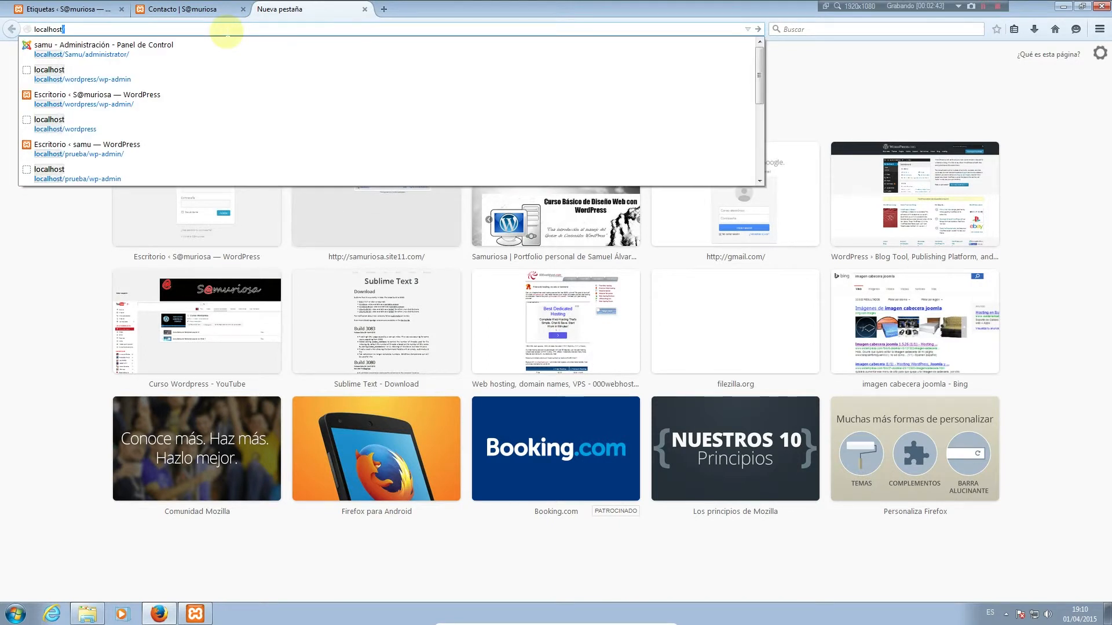
pyautogui.write('/wordpr')
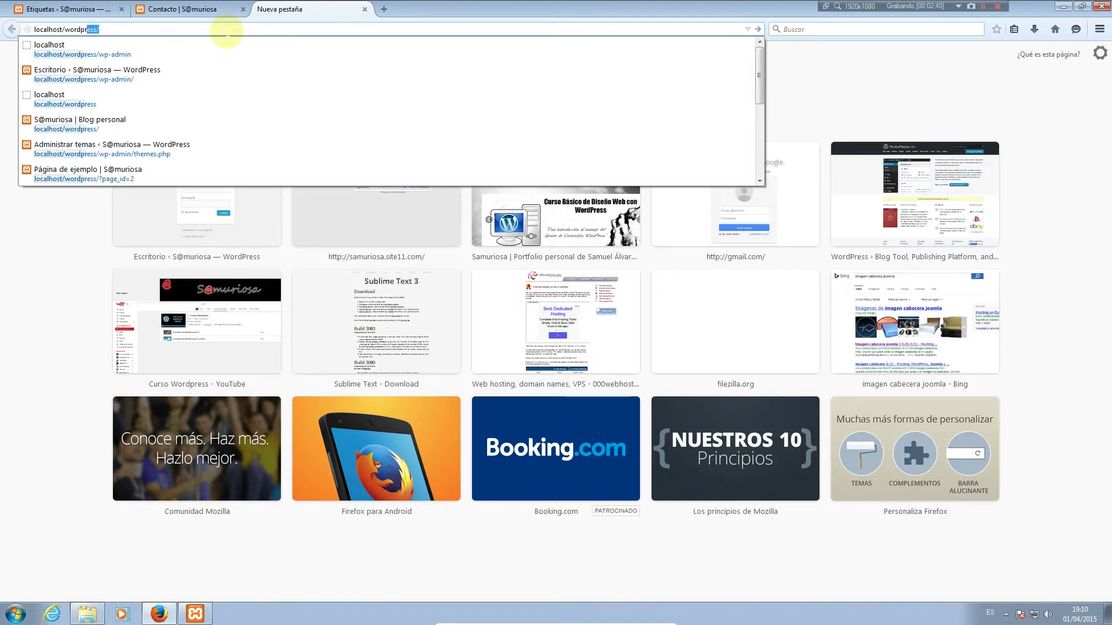
pyautogui.write('ess/')
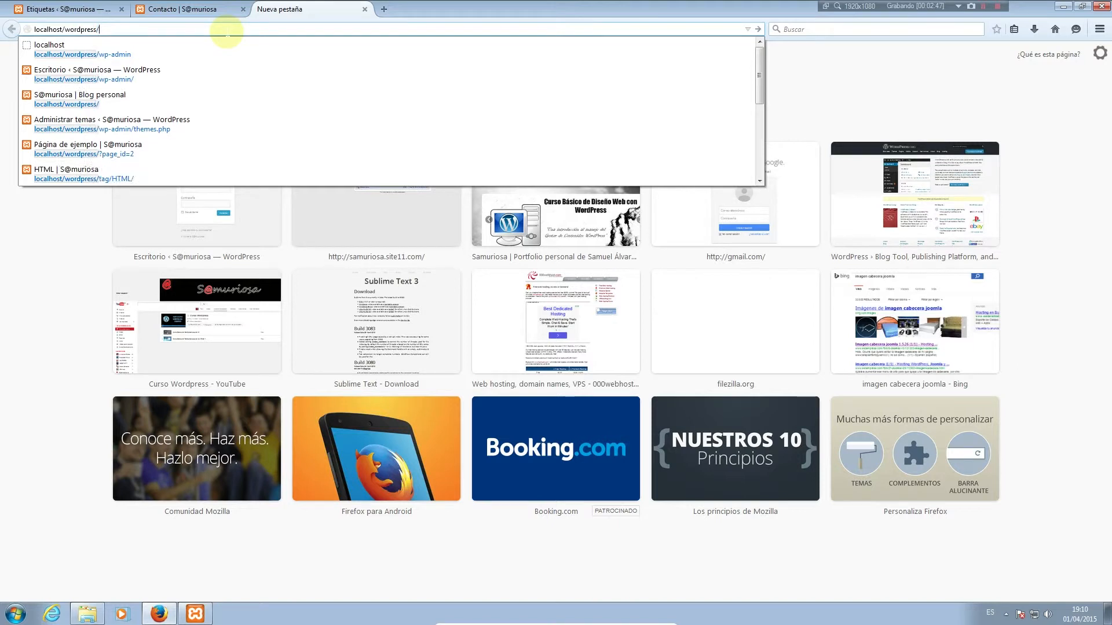
pyautogui.write('tag/HTML')
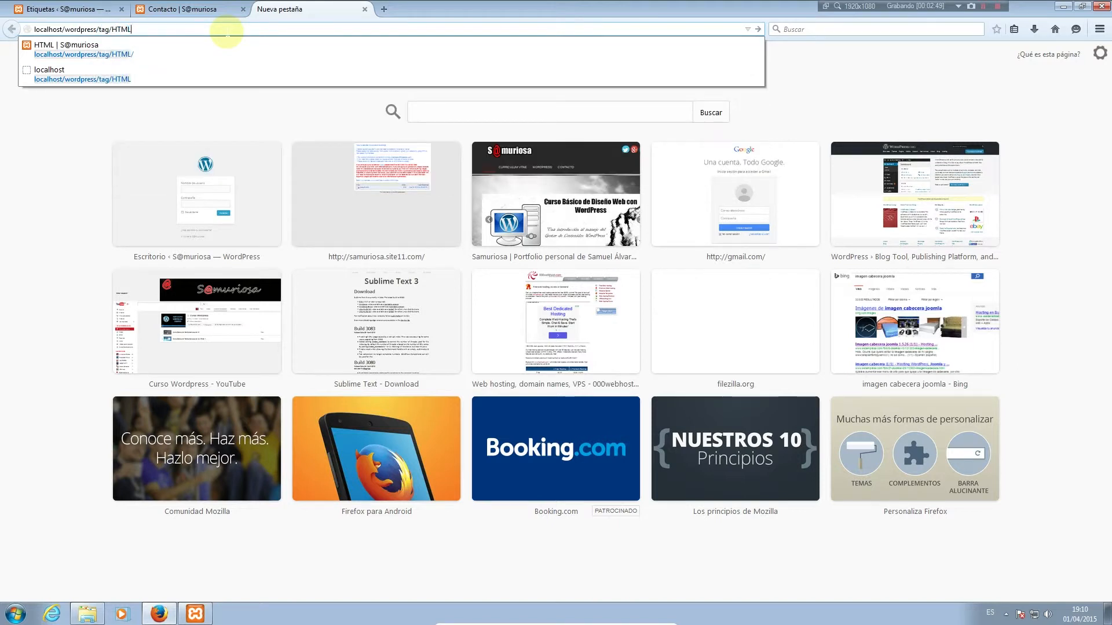
pyautogui.press('Return')
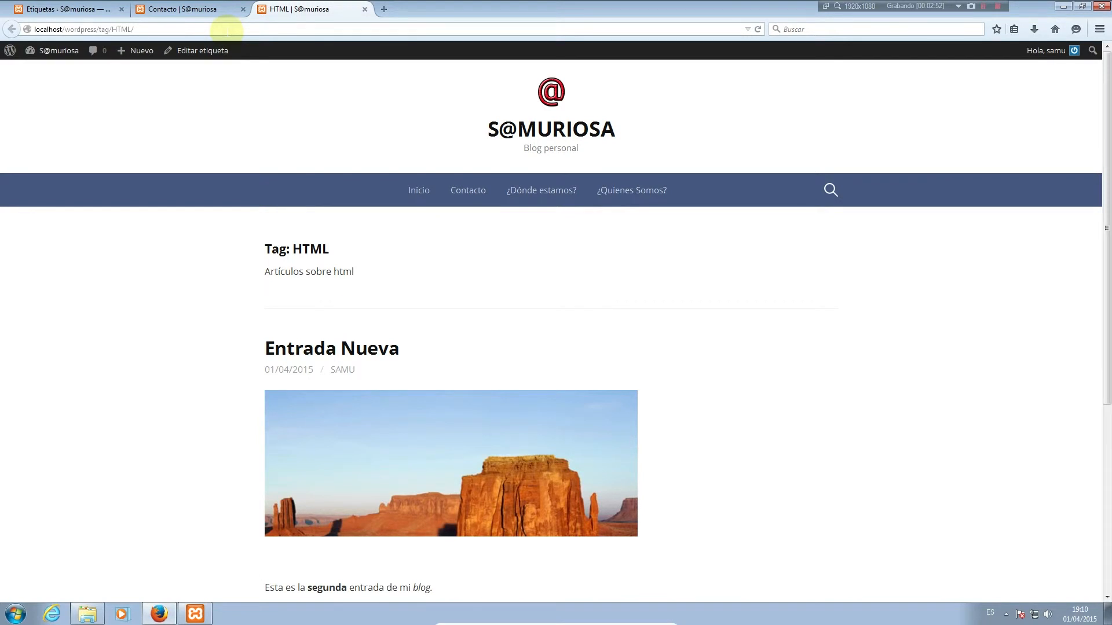
# Scroll through the HTML tag archive, then go back to the Etiquetas tab
pyautogui.scroll(-4, 427, 432)
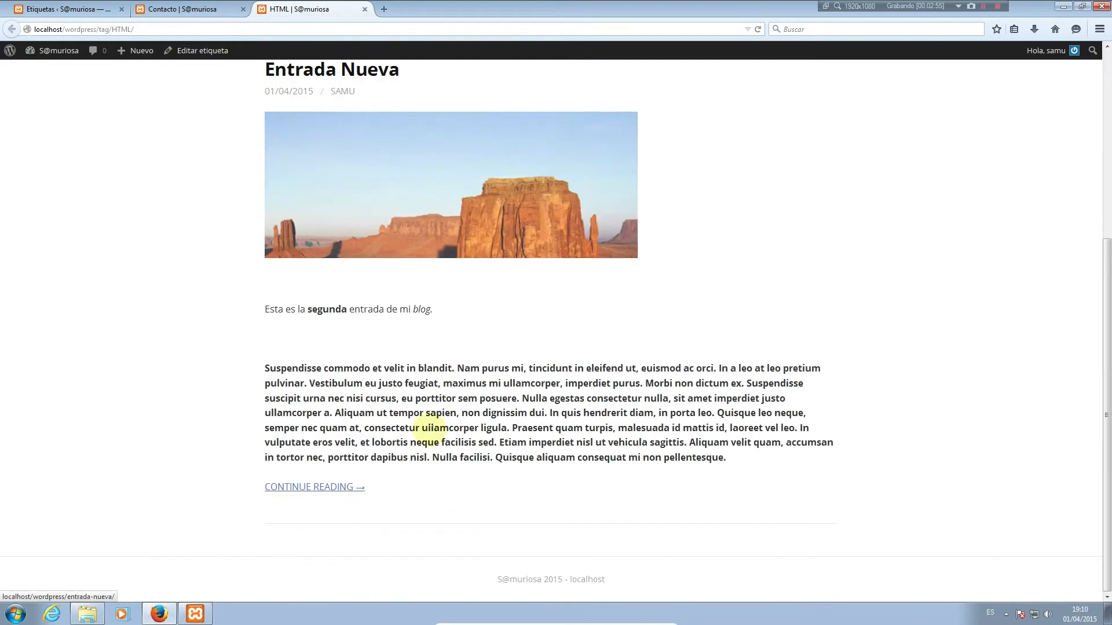
pyautogui.scroll(1, 429, 430)
pyautogui.scroll(3, 429, 430)
pyautogui.click(58, 9)
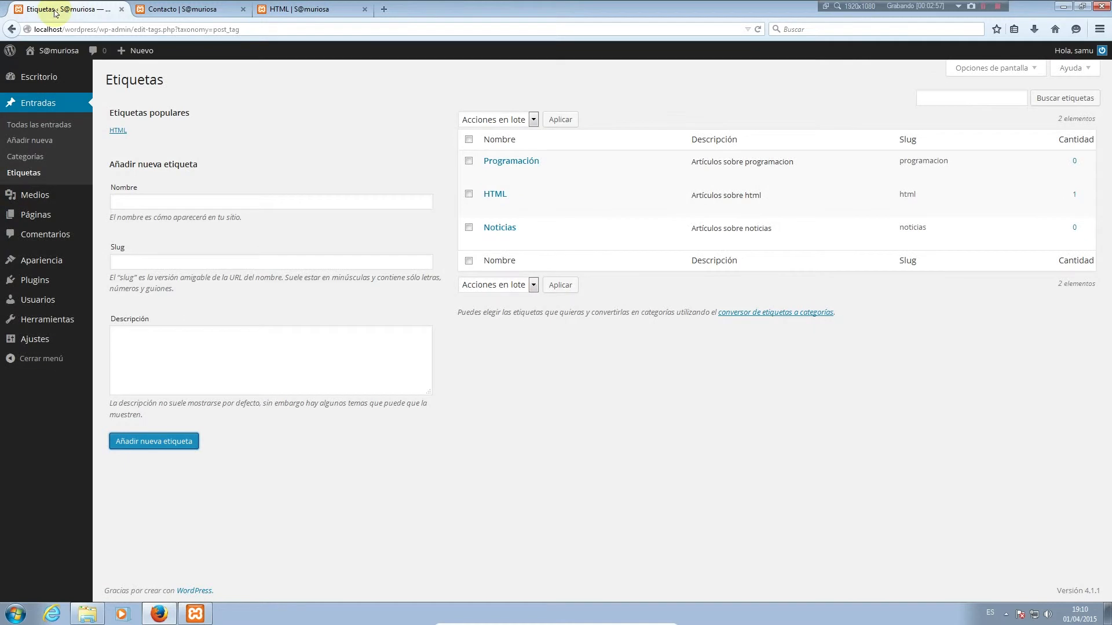
# Change the archive tab's address to localhost/wordpress/category/diseno-web and load it
pyautogui.click(295, 9)
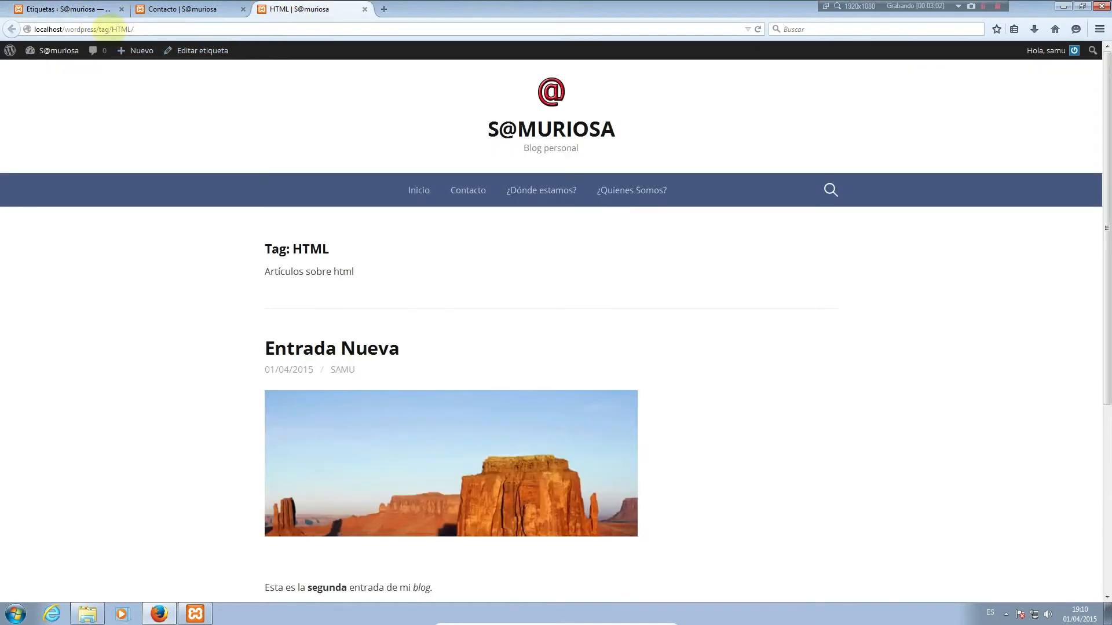
pyautogui.moveTo(109, 29); pyautogui.dragTo(102, 29)
pyautogui.moveTo(120, 48)
pyautogui.write('catego')
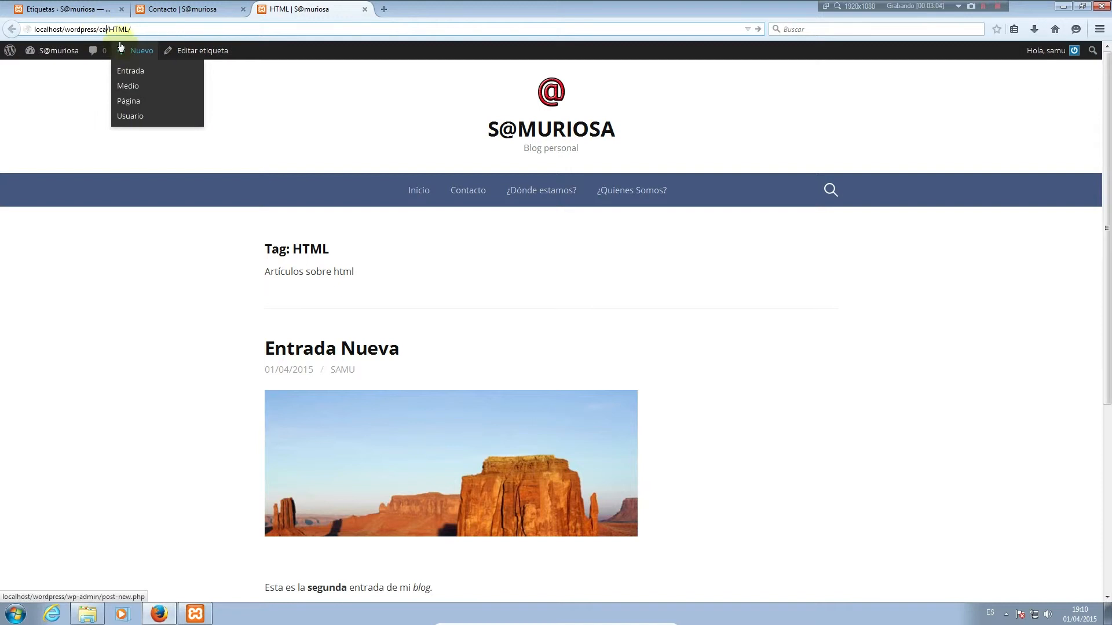
pyautogui.write('ry')
pyautogui.press('Delete')
pyautogui.press('Delete')
pyautogui.press('Delete')
pyautogui.press('BackSpace')
pyautogui.write('diseno-web')
pyautogui.press('Return')
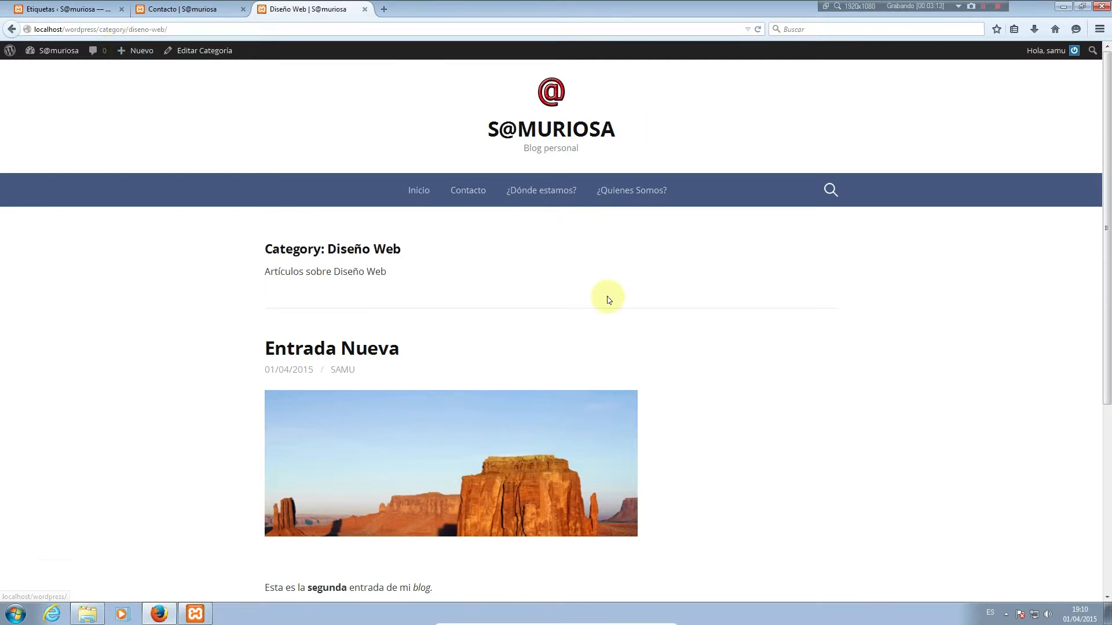
# Scroll through the Diseño Web archive, then go back to the Etiquetas tab
pyautogui.scroll(-5, 614, 304)
pyautogui.scroll(5, 588, 343)
pyautogui.scroll(-1, 589, 346)
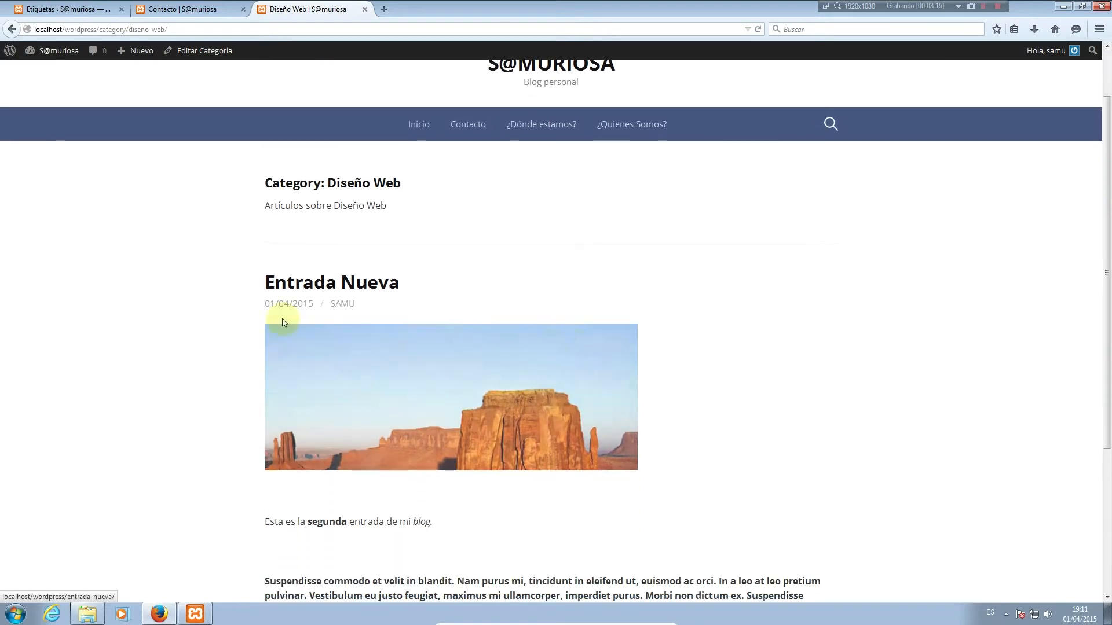
pyautogui.click(56, 5)
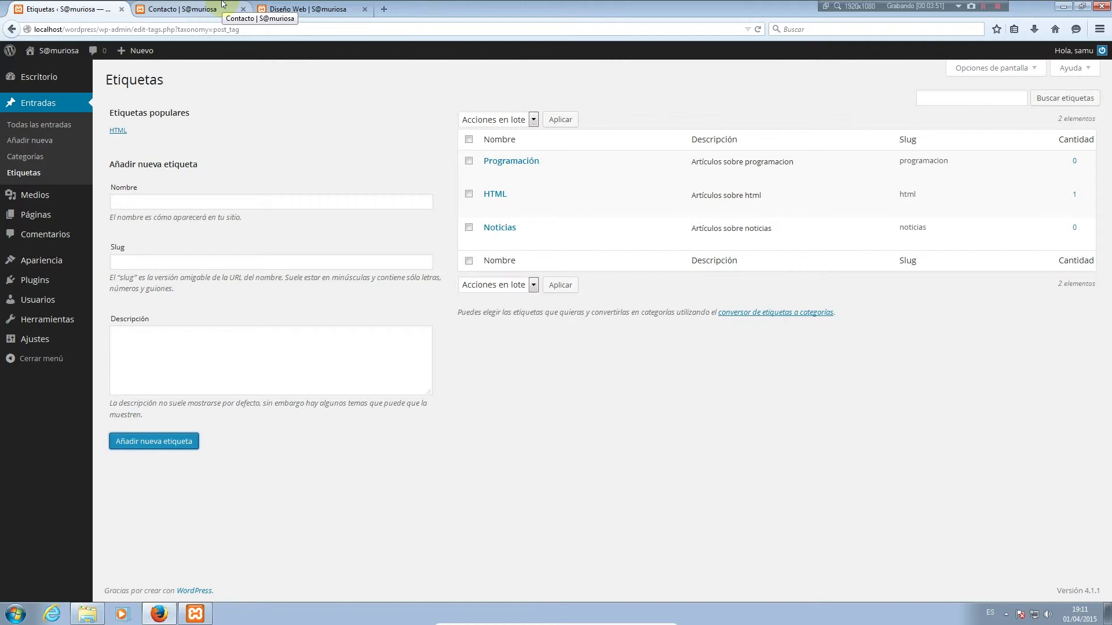
# Start a new post titled 'Entrada de prueba' and place the cursor in its body
pyautogui.click(49, 142)
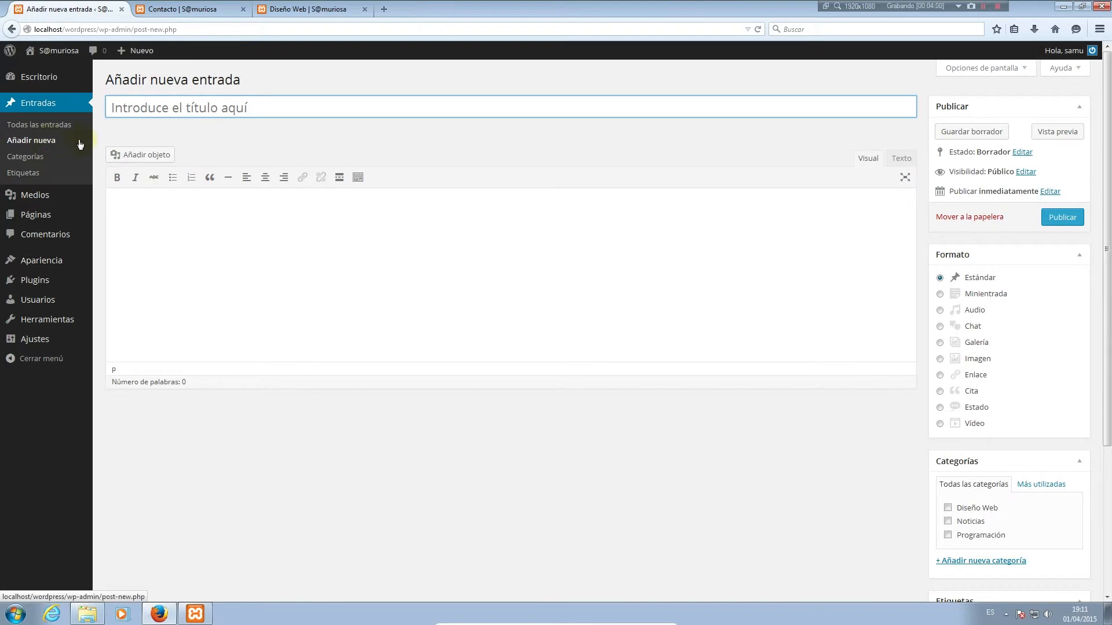
pyautogui.click(220, 109)
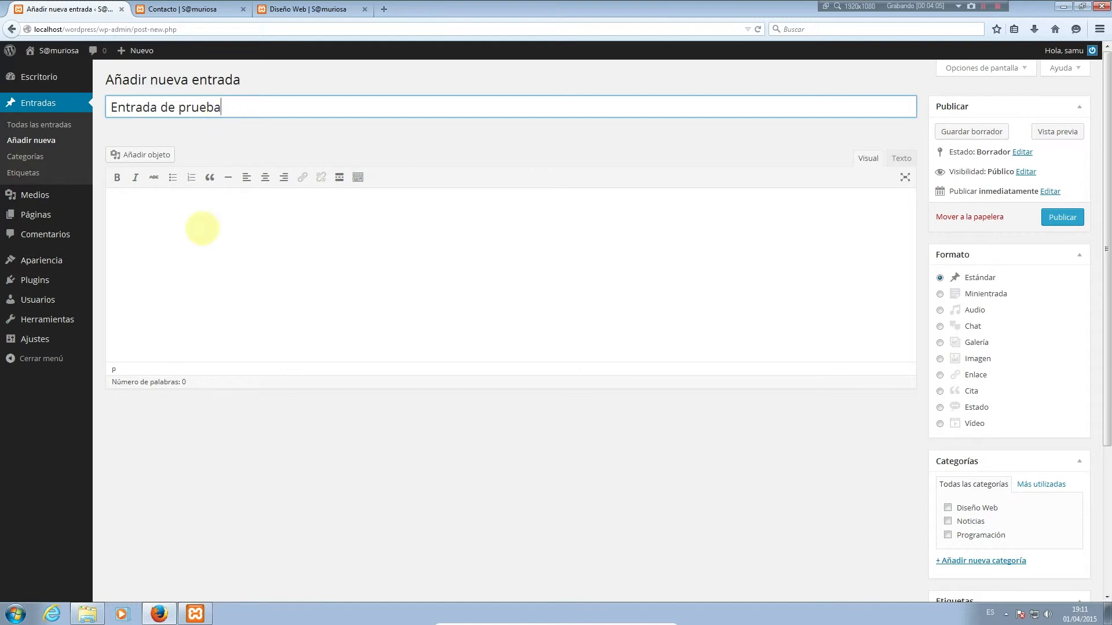
pyautogui.click(202, 229)
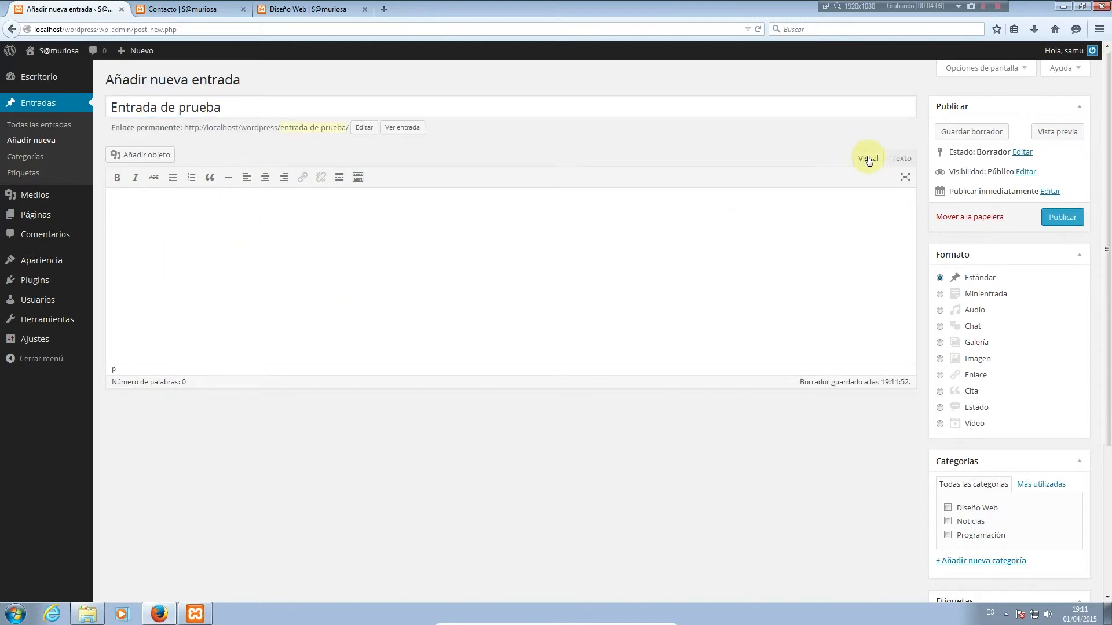
# Toggle the empty editor between the Texto and Visual views twice
pyautogui.click(899, 159)
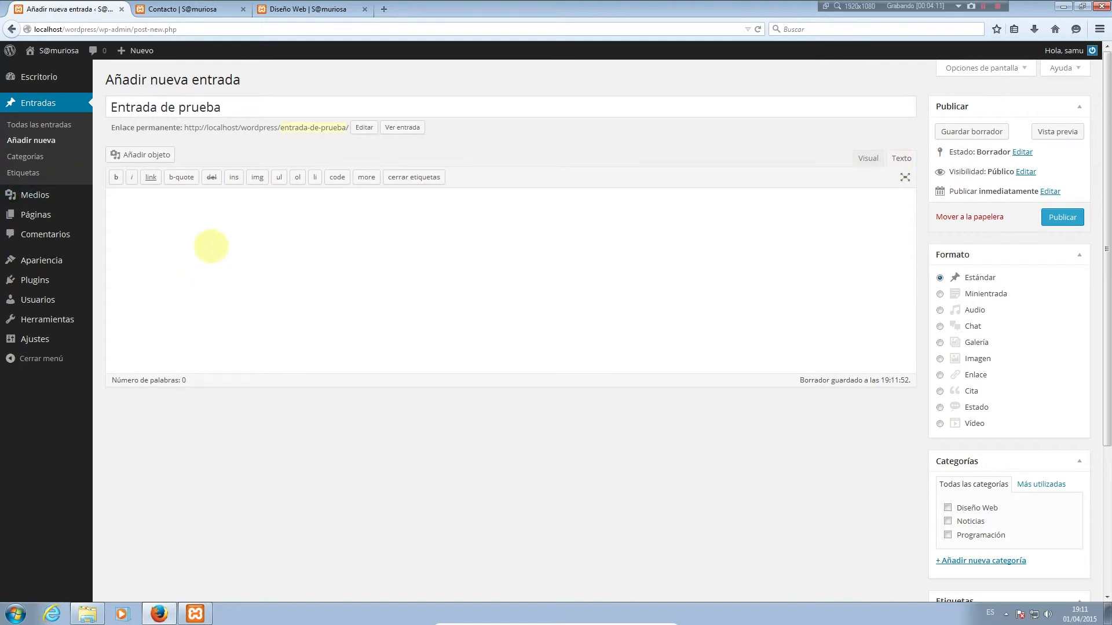
pyautogui.click(866, 160)
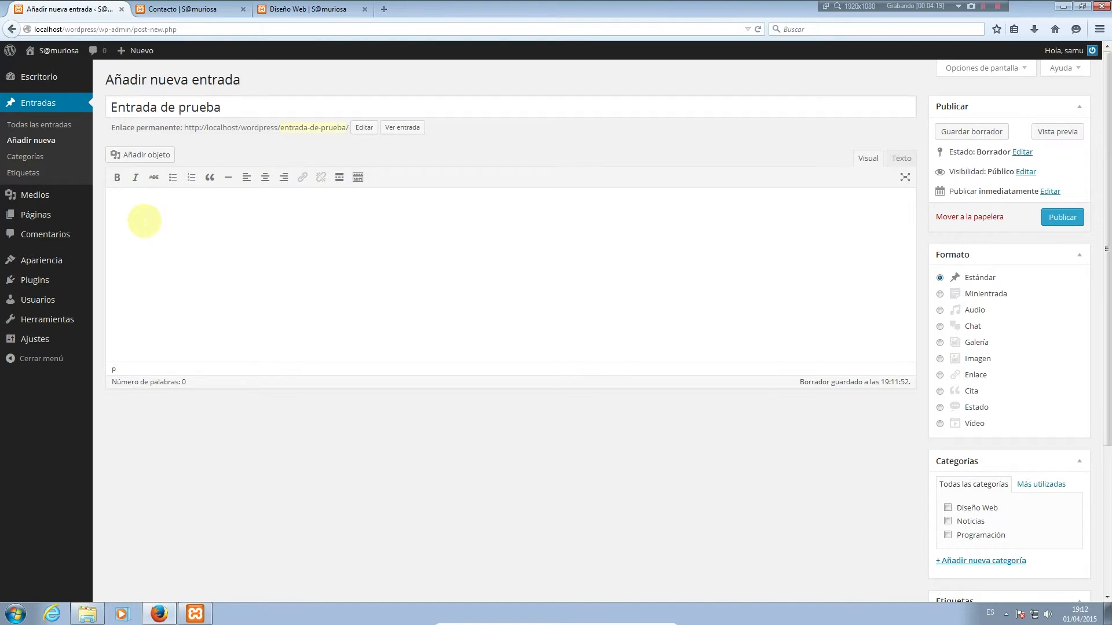
pyautogui.click(902, 158)
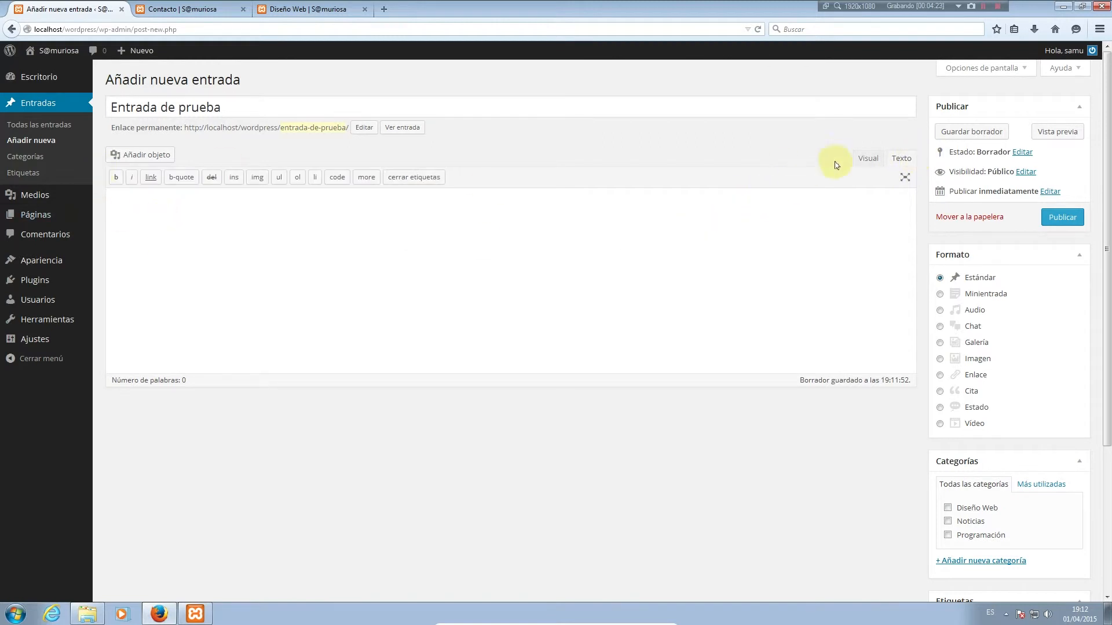
pyautogui.click(859, 159)
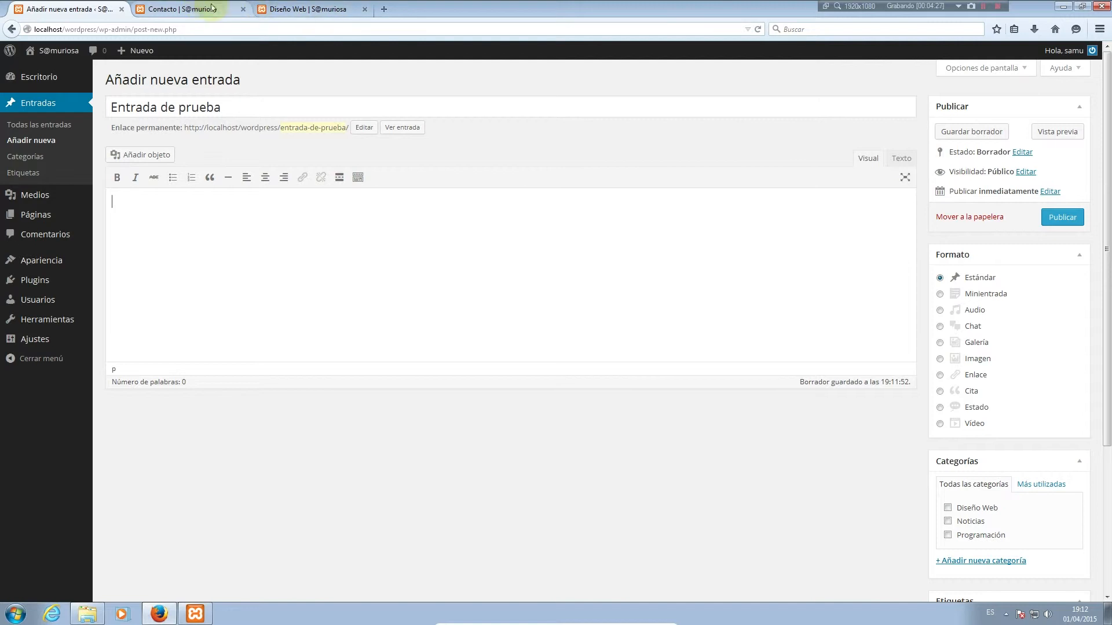
# Go from the Contacto page to the blog home page and scroll to the ¡Hola mundo! post
pyautogui.click(190, 8)
pyautogui.click(417, 189)
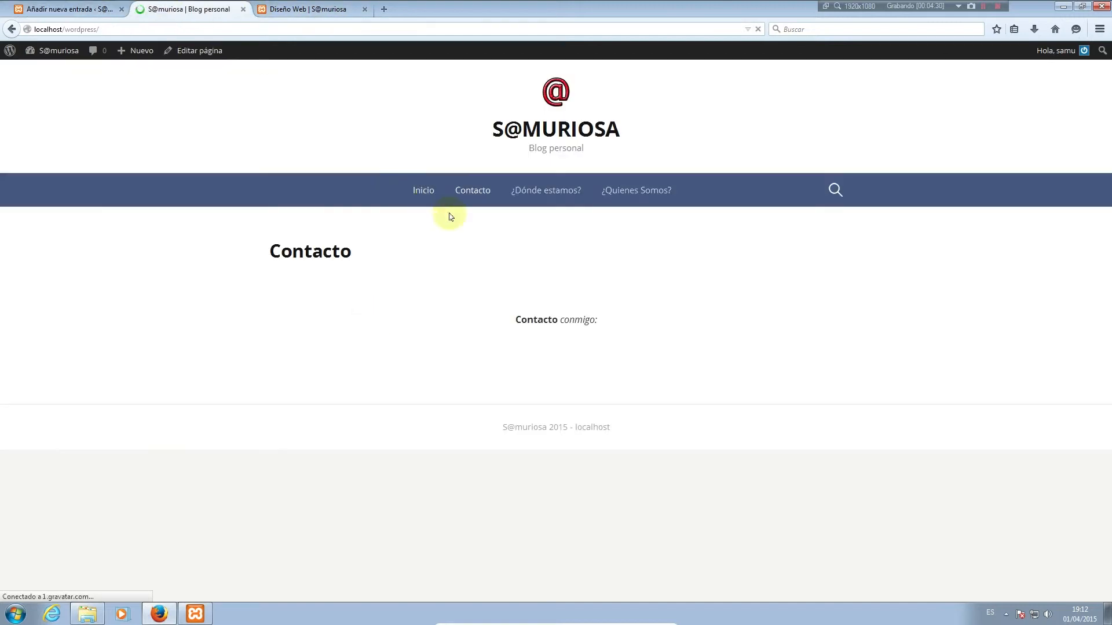
pyautogui.scroll(-20, 516, 288)
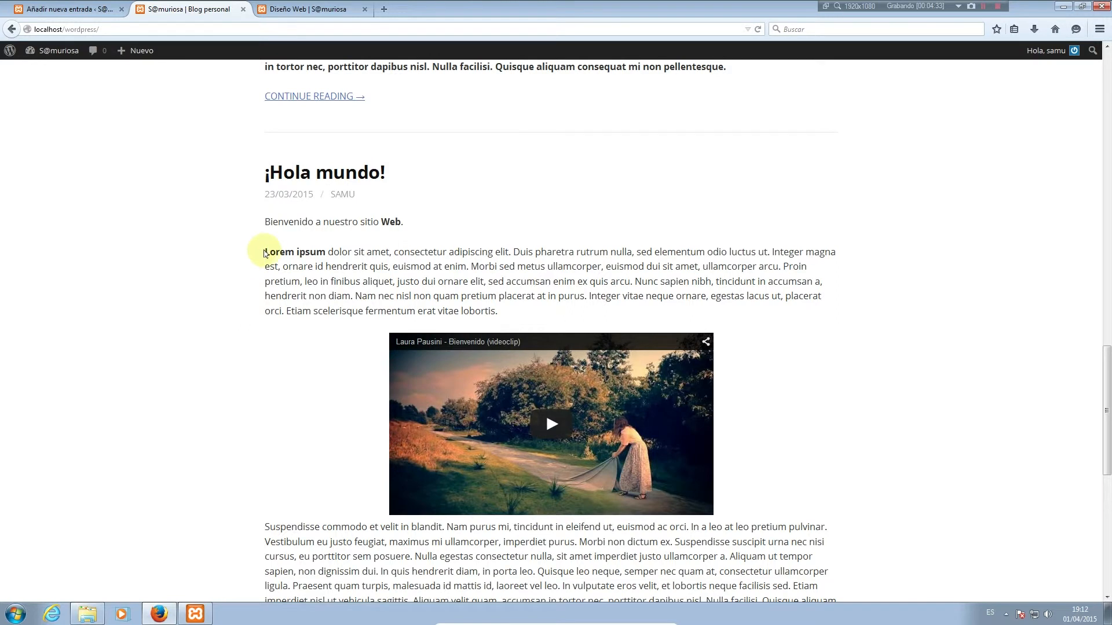
# Copy the Lorem ipsum paragraph and bring up the paste menu in the new post's empty body
pyautogui.moveTo(265, 251); pyautogui.dragTo(522, 312)
pyautogui.hotkey('ctrl', 'c')
pyautogui.rightClick(463, 286)
pyautogui.click(493, 294)
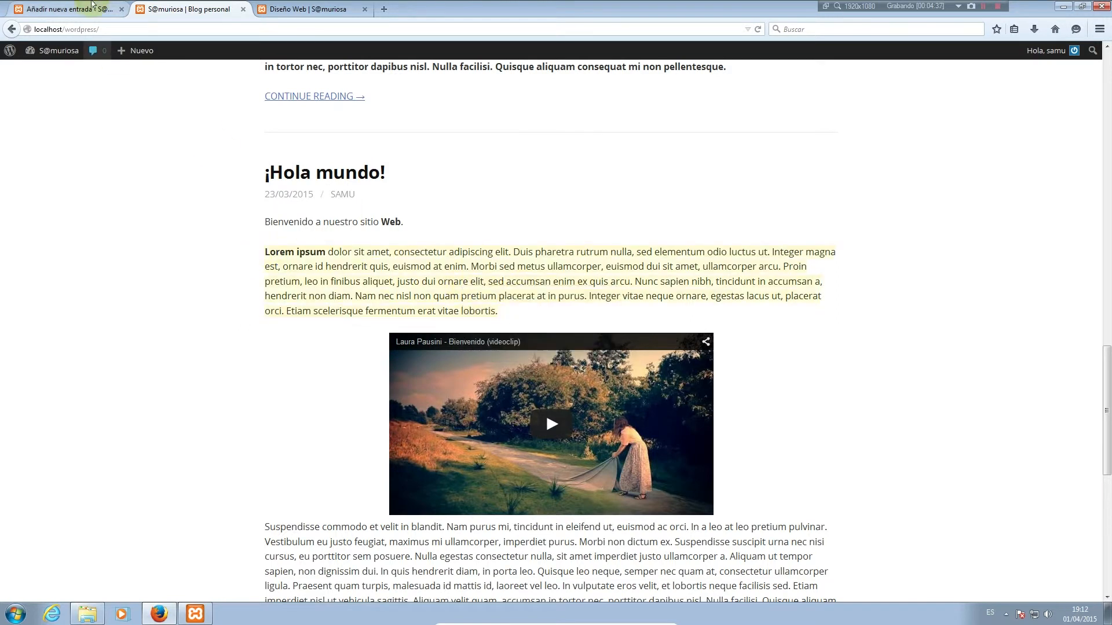
pyautogui.click(68, 9)
pyautogui.rightClick(193, 220)
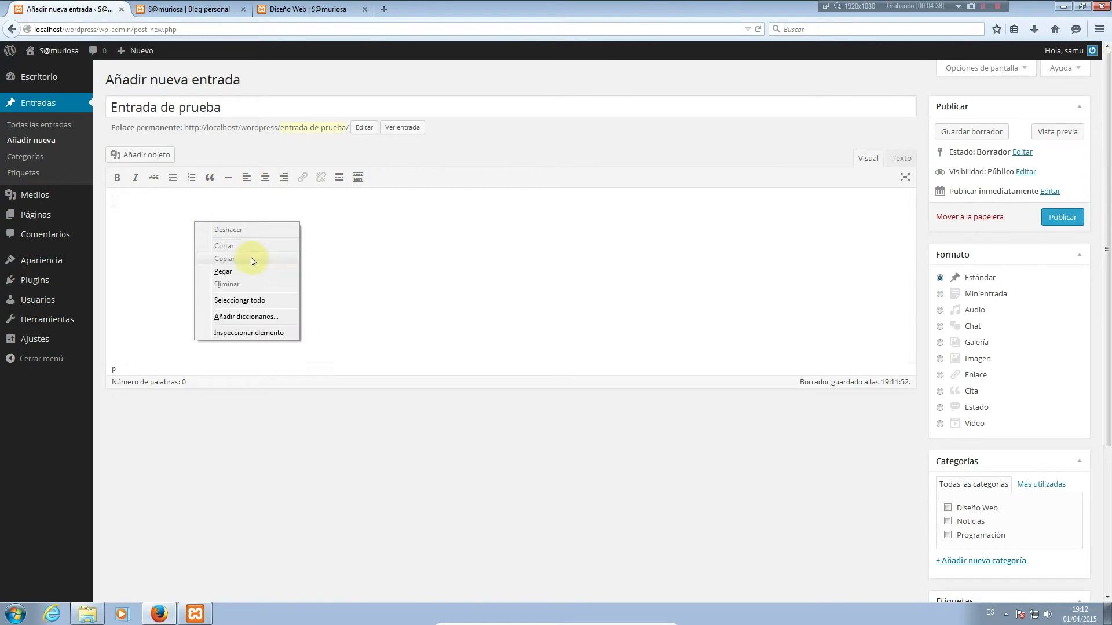
# Paste the Lorem ipsum paragraph into the body and italicize 'ornare elit'
pyautogui.click(249, 267)
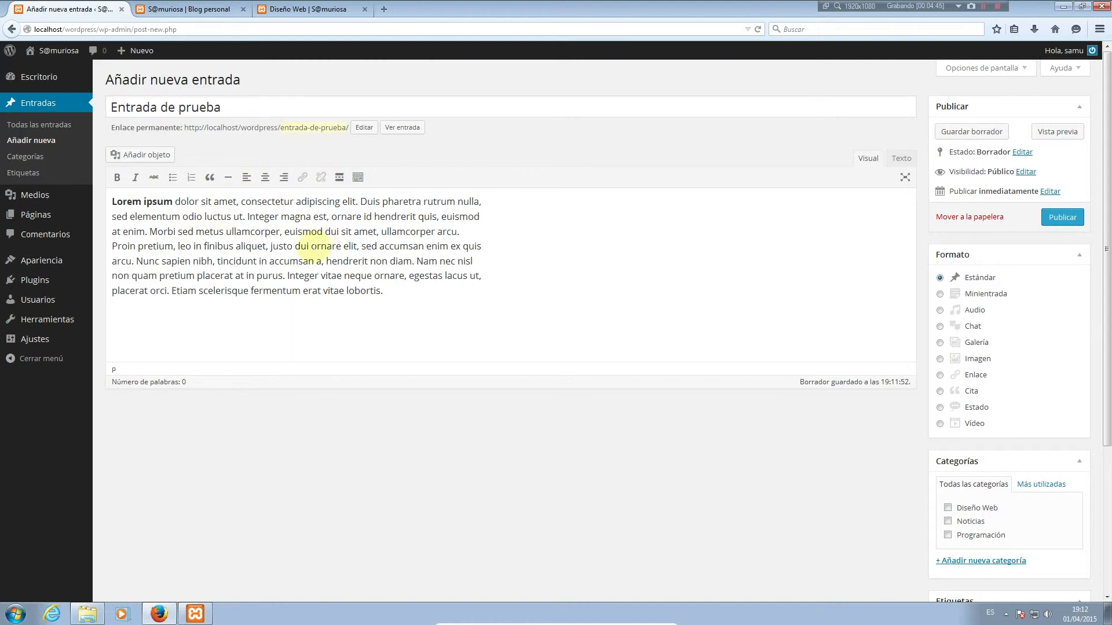
pyautogui.moveTo(311, 247); pyautogui.dragTo(357, 247)
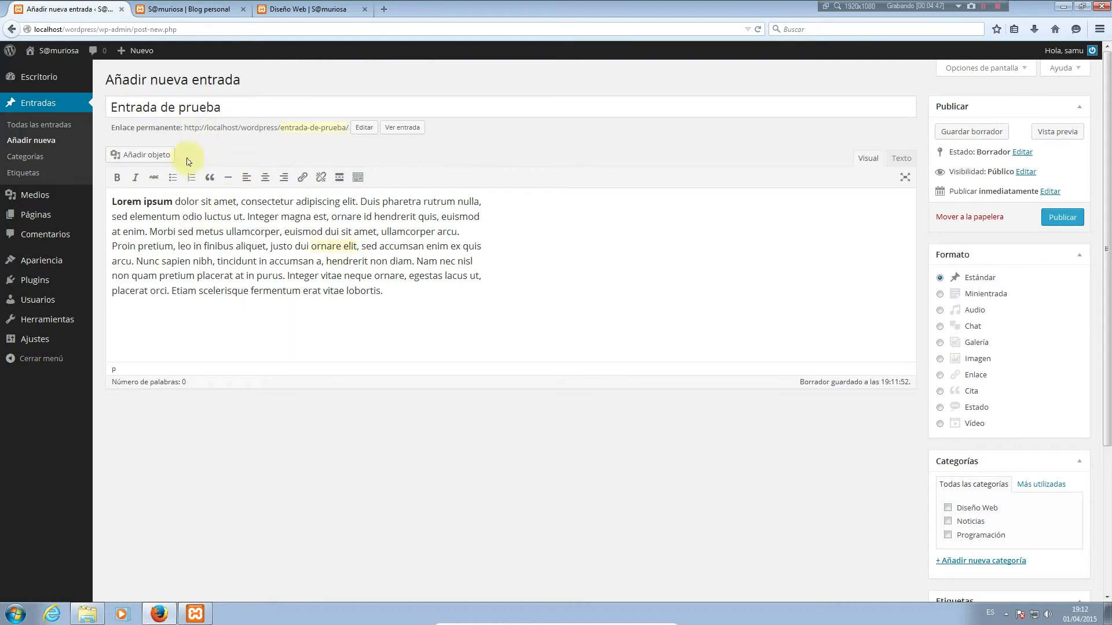
pyautogui.click(136, 178)
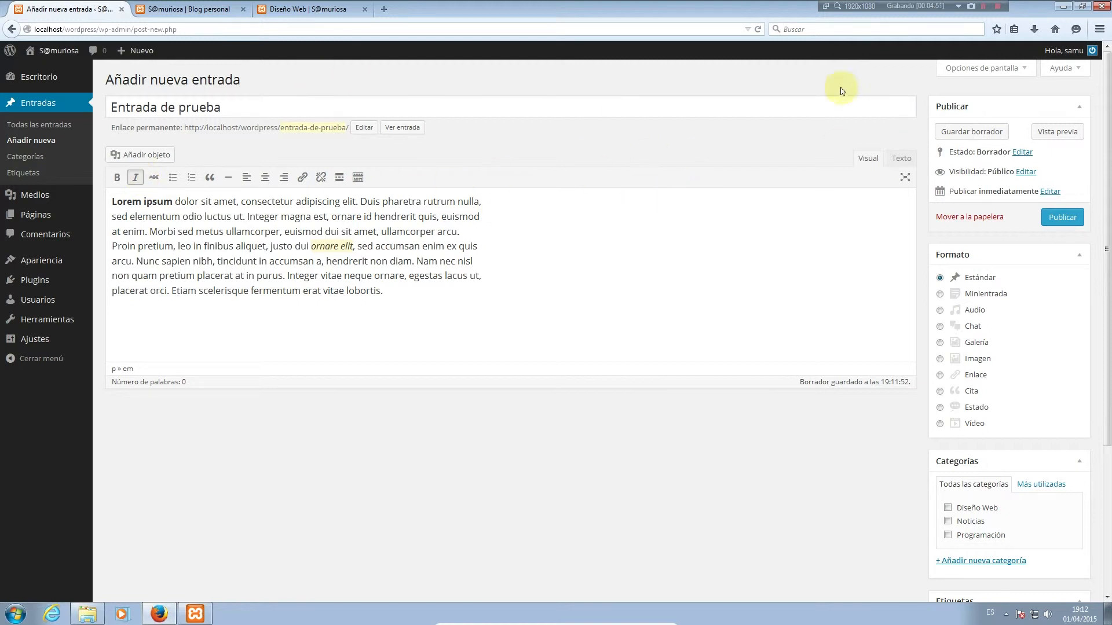
# Check the bold Lorem ipsum and italic ornare elit markup in Texto view, then open Añadir objeto
pyautogui.click(895, 161)
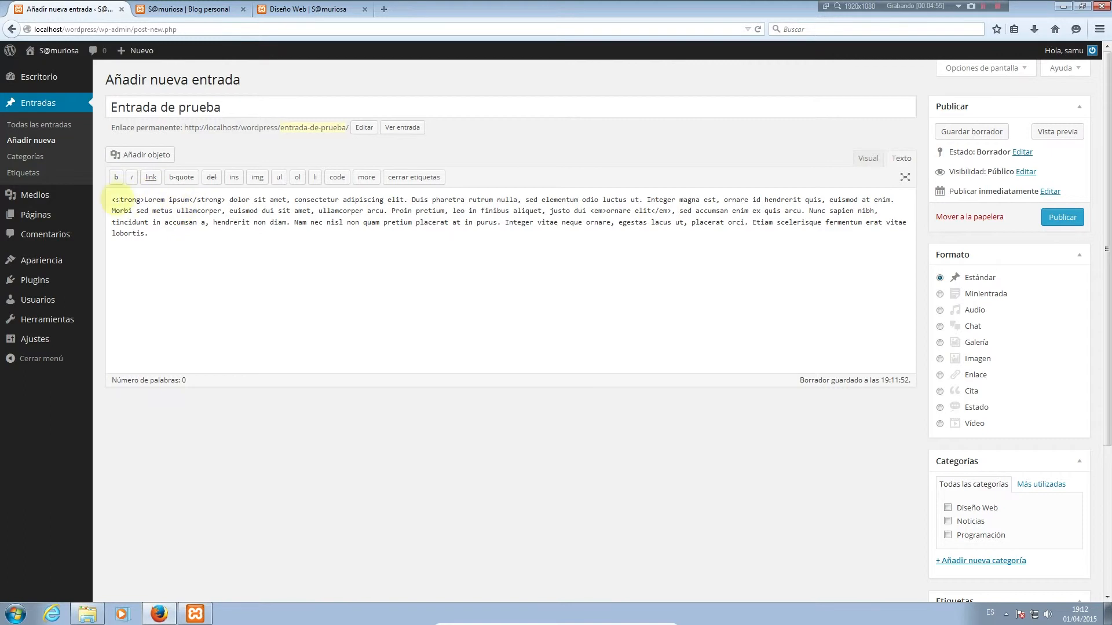
pyautogui.moveTo(112, 200); pyautogui.dragTo(231, 201)
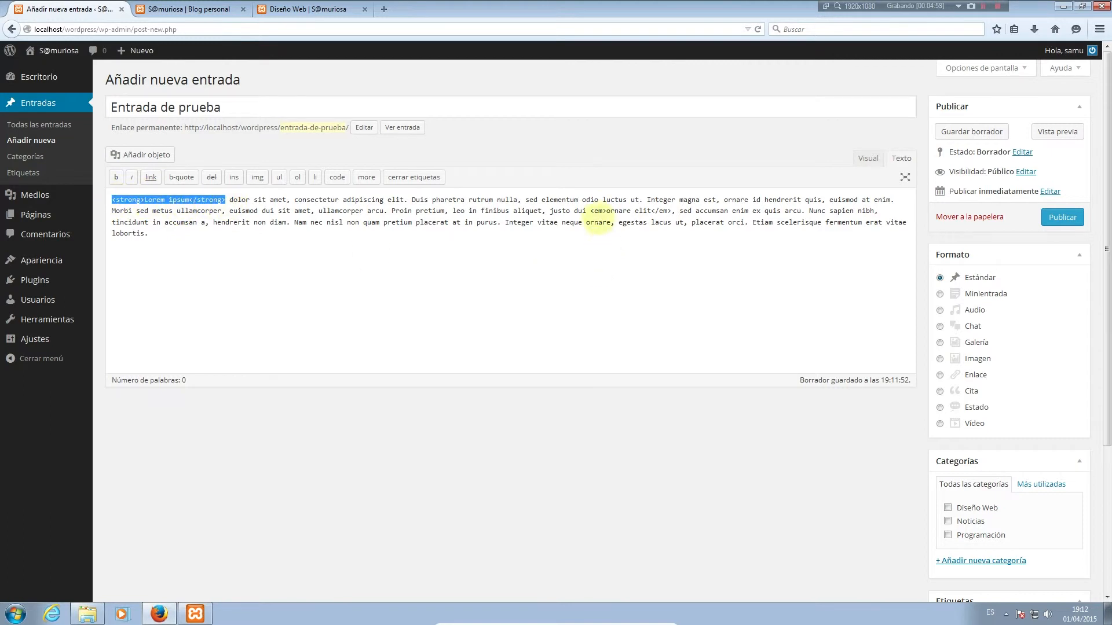
pyautogui.moveTo(590, 211); pyautogui.dragTo(625, 212)
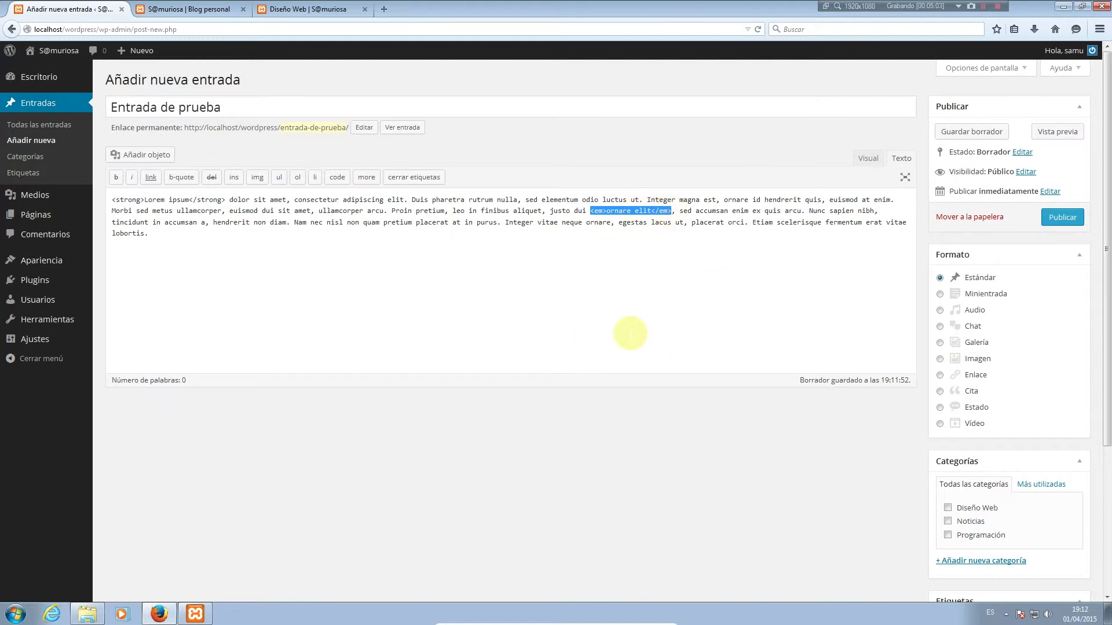
pyautogui.click(866, 165)
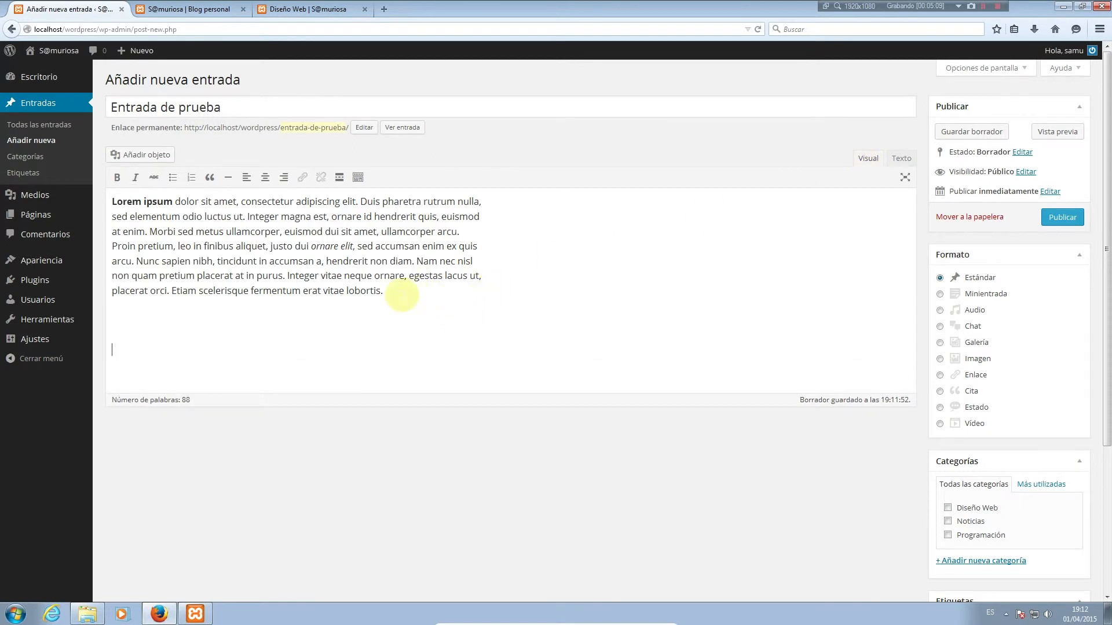
pyautogui.click(139, 155)
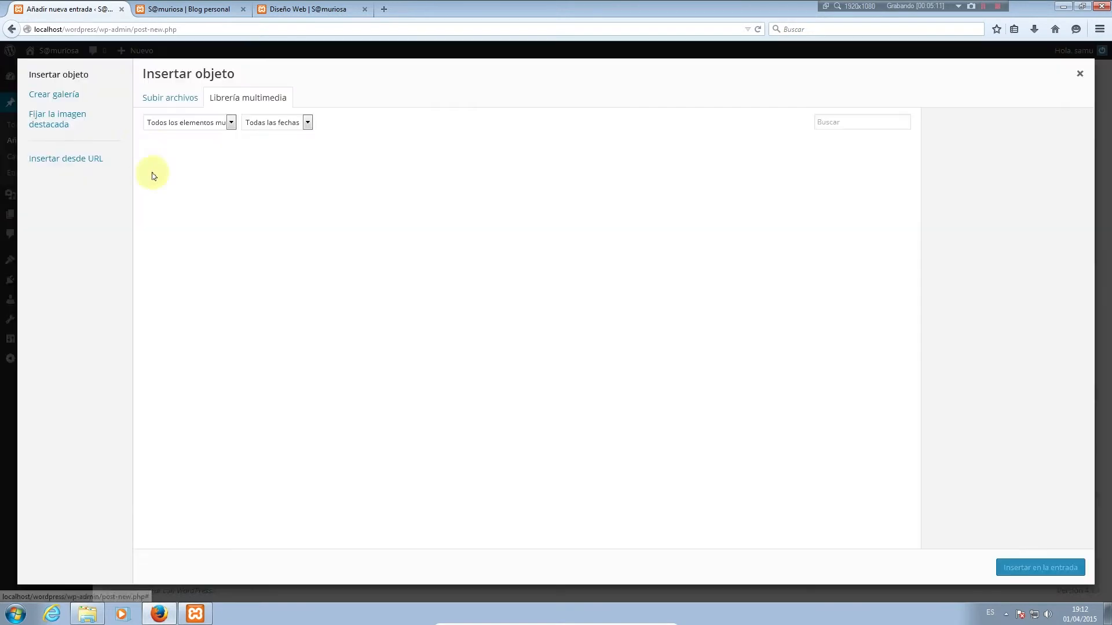
pyautogui.click(83, 160)
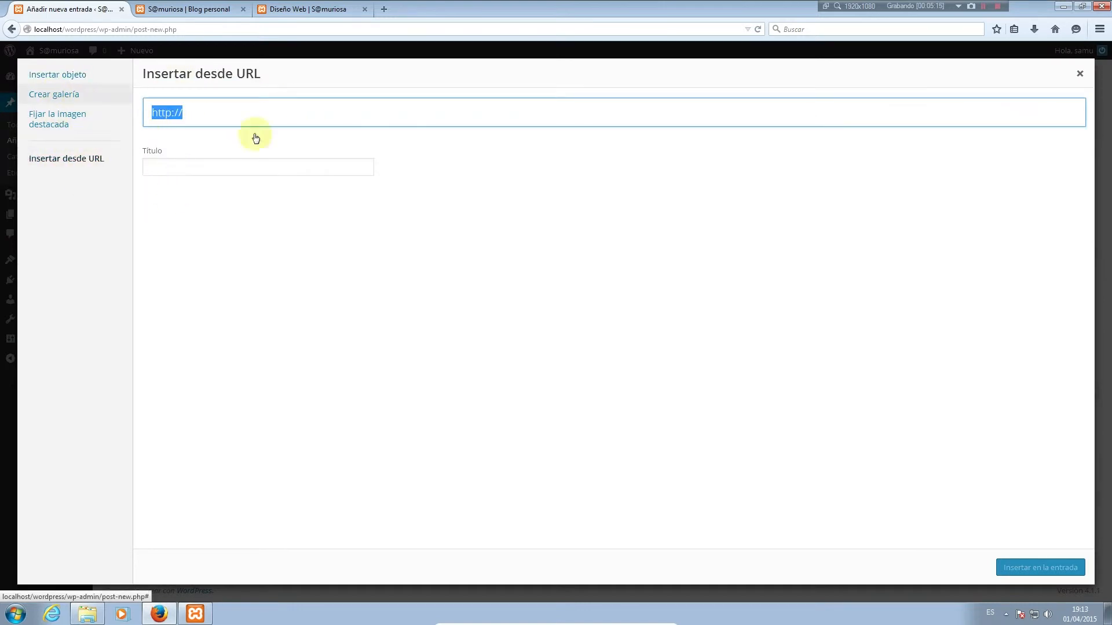
pyautogui.click(1078, 75)
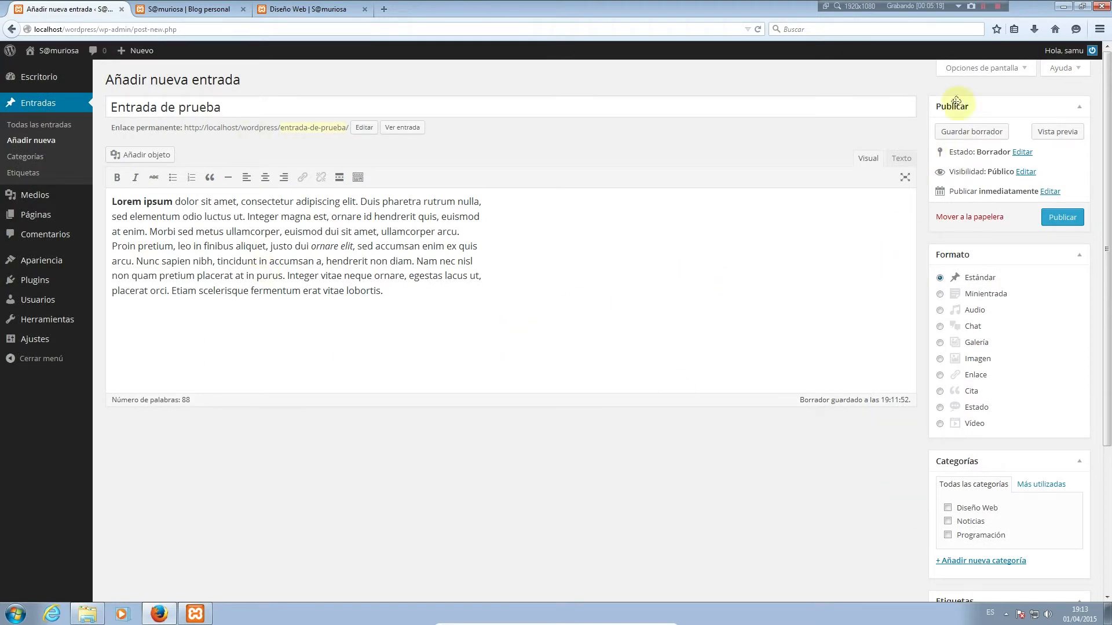
pyautogui.scroll(-2, 975, 454)
pyautogui.scroll(2, 764, 390)
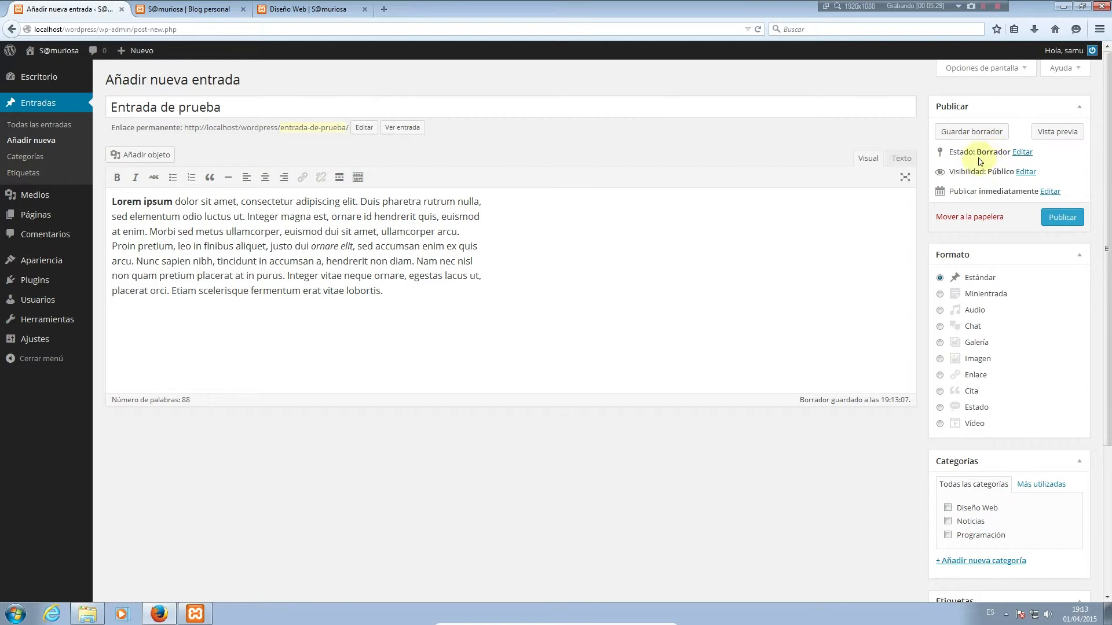
# Review the Visibilidad and publish-date options, then publish 'Entrada de prueba' publicly
pyautogui.click(1025, 172)
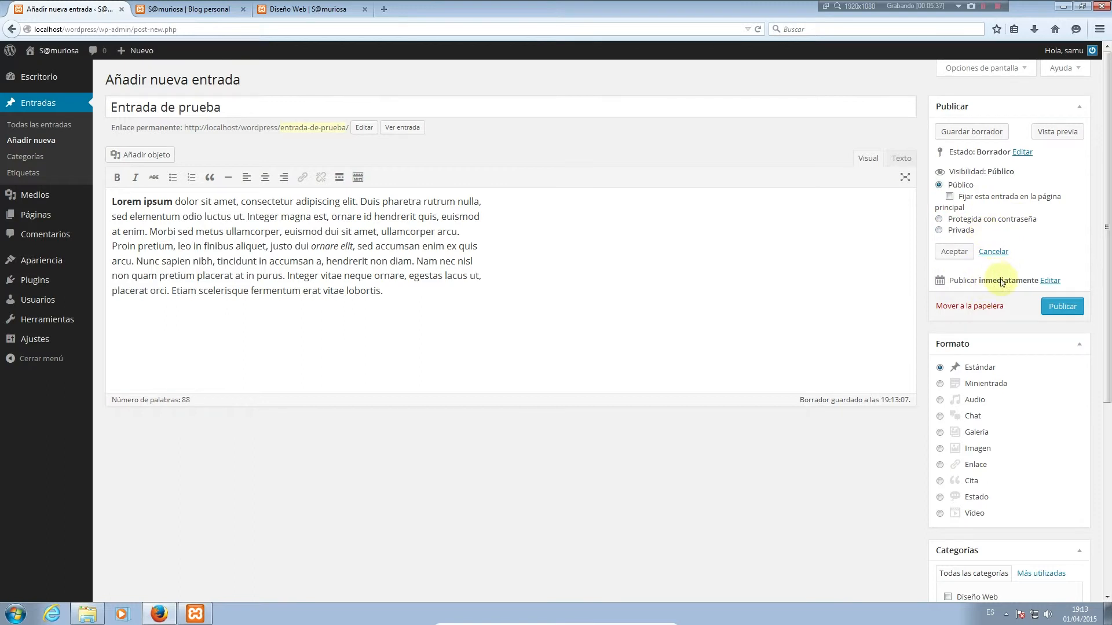
pyautogui.click(1049, 282)
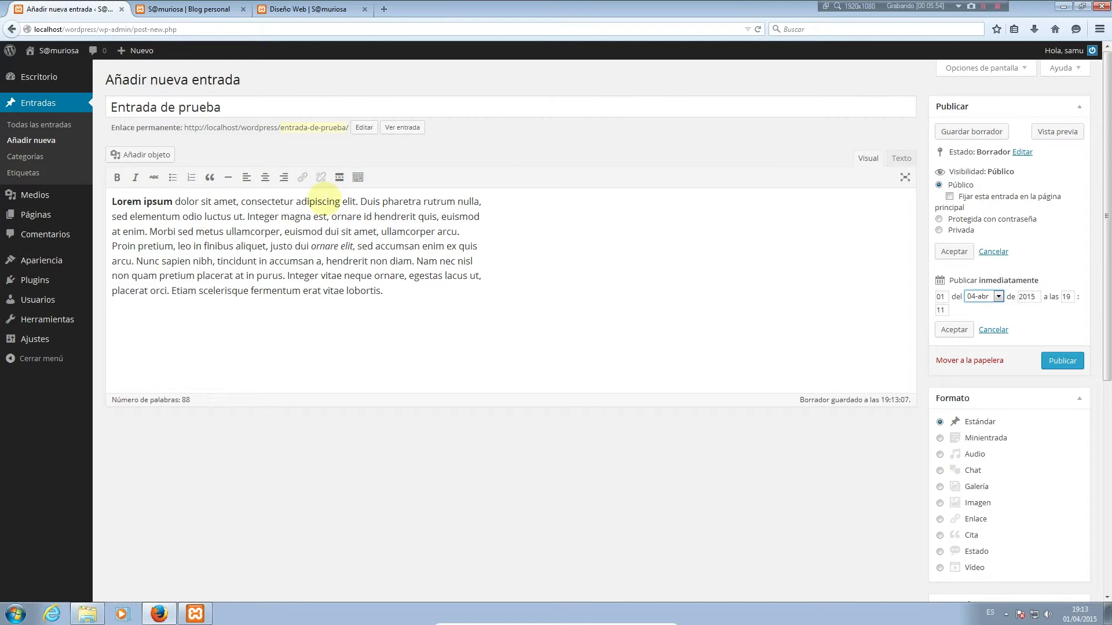
pyautogui.click(1048, 359)
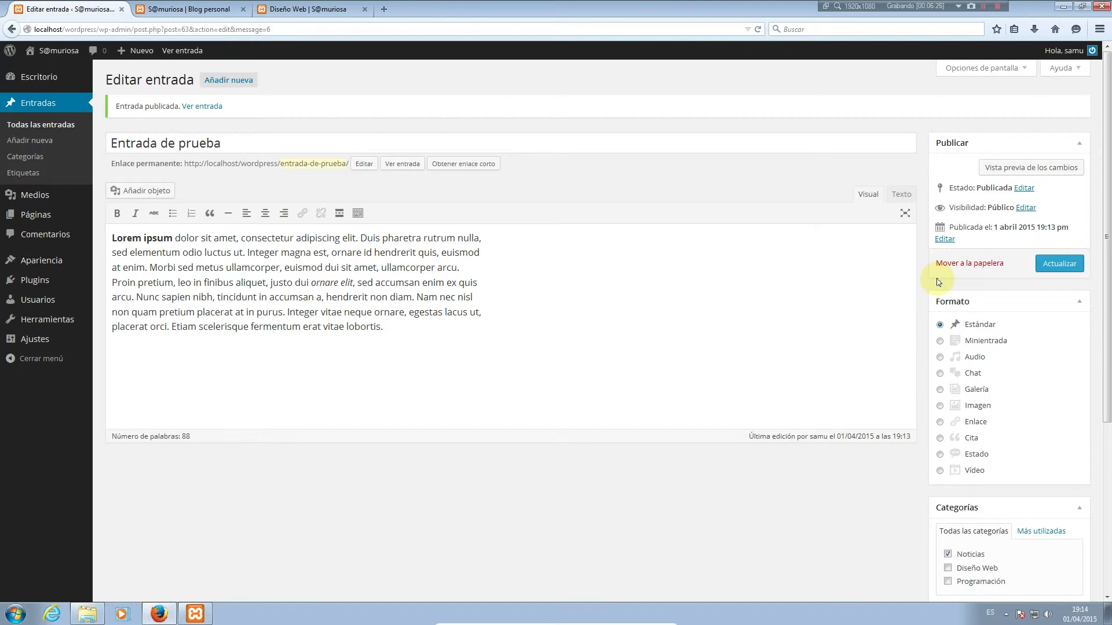
# Move the post from the Noticias category to Diseño Web
pyautogui.scroll(-3, 1019, 341)
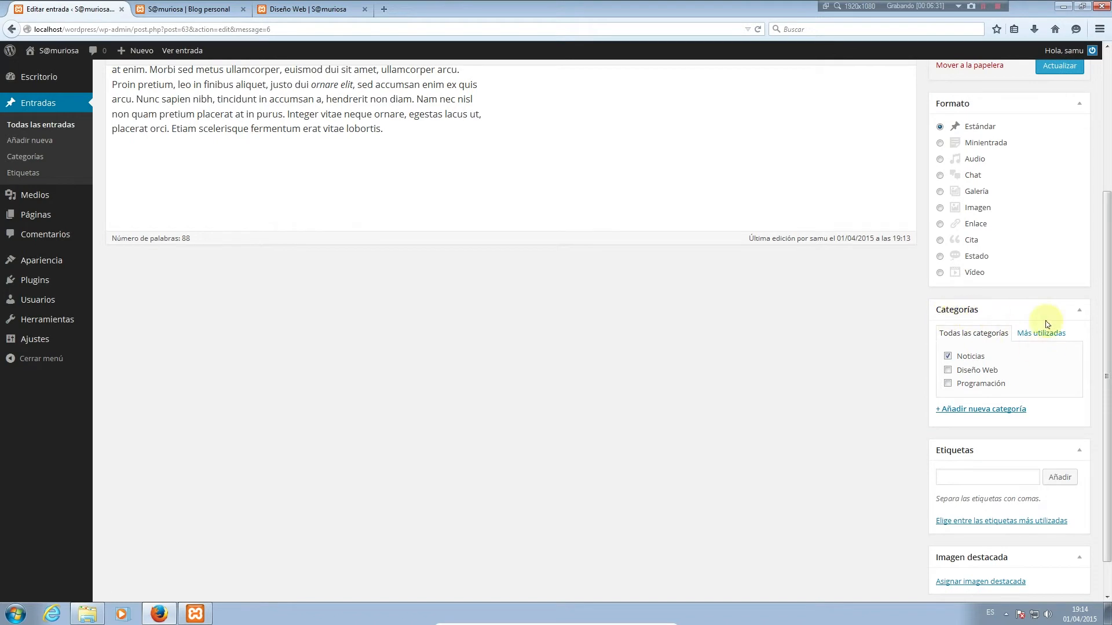
pyautogui.scroll(3, 363, 228)
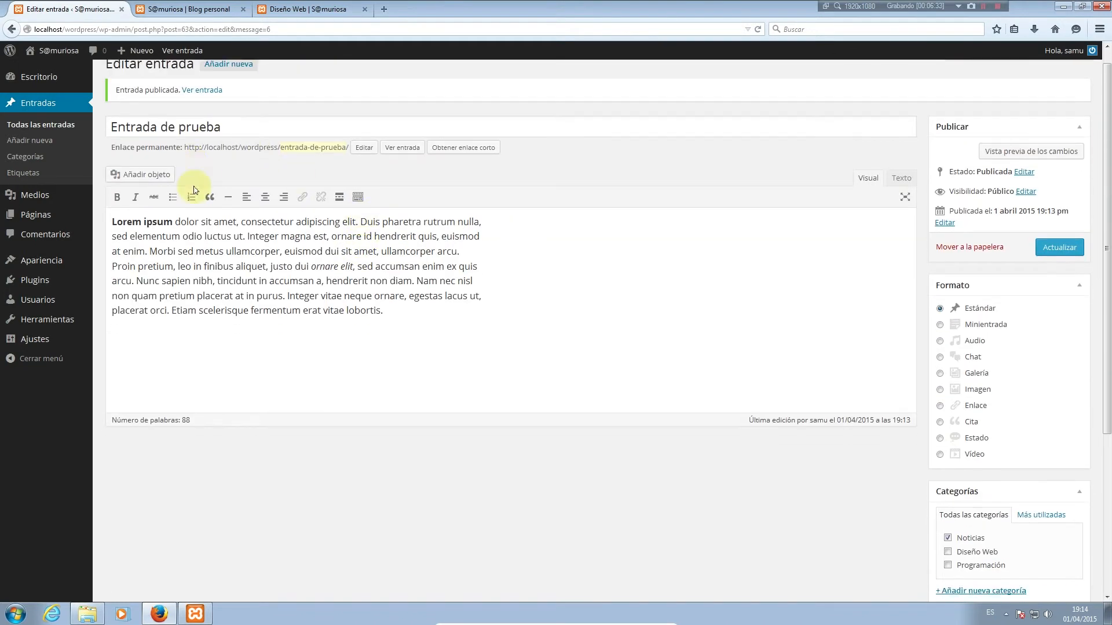
pyautogui.scroll(-3, 983, 283)
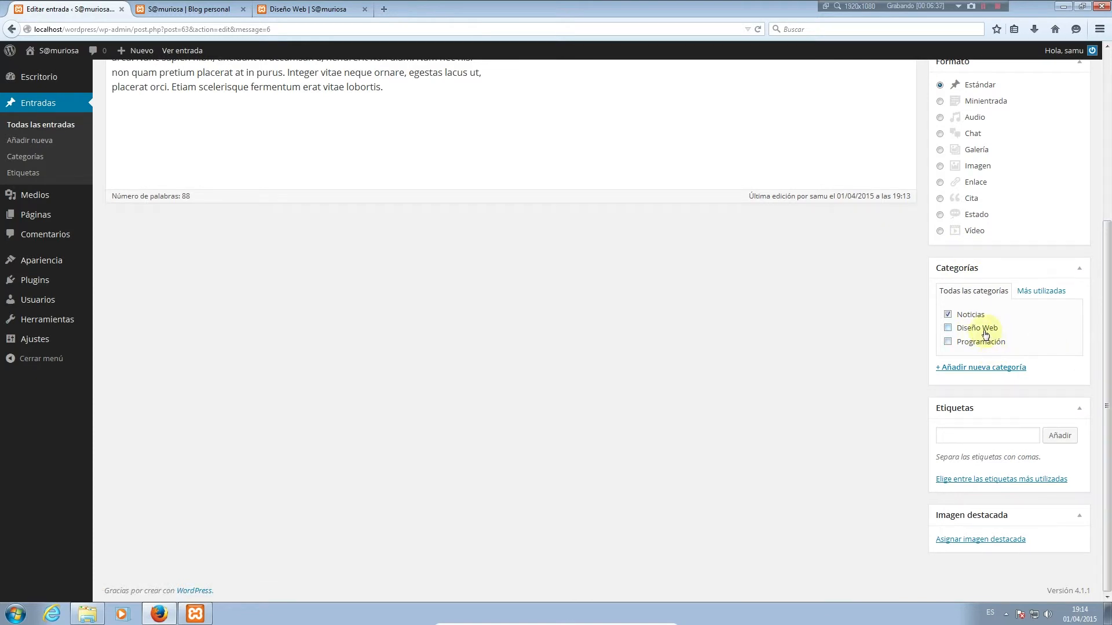
pyautogui.click(948, 315)
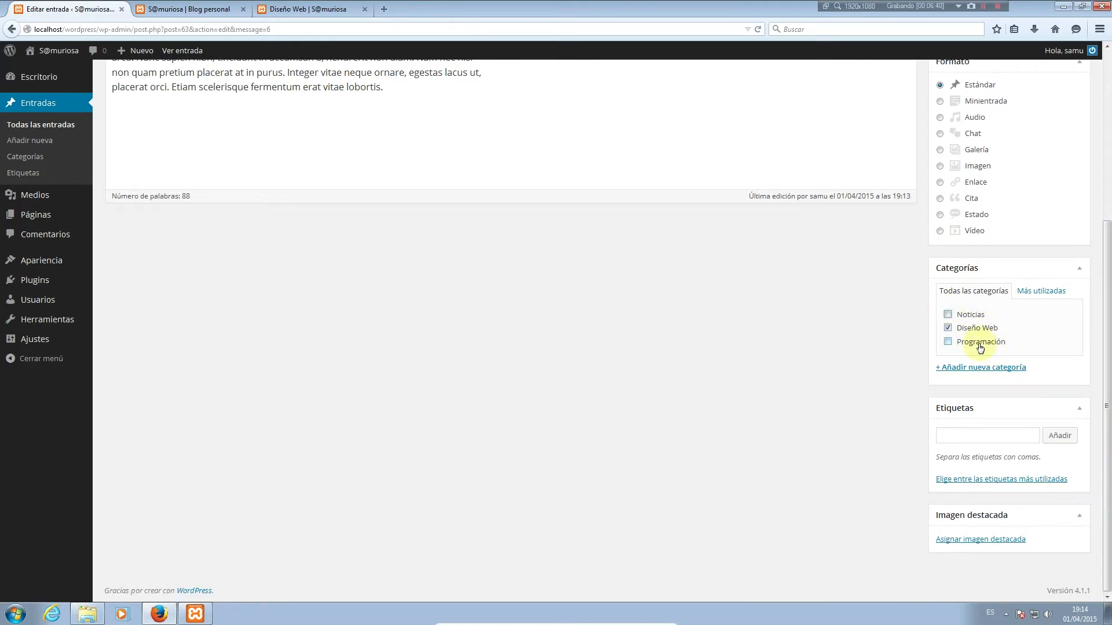
pyautogui.click(948, 333)
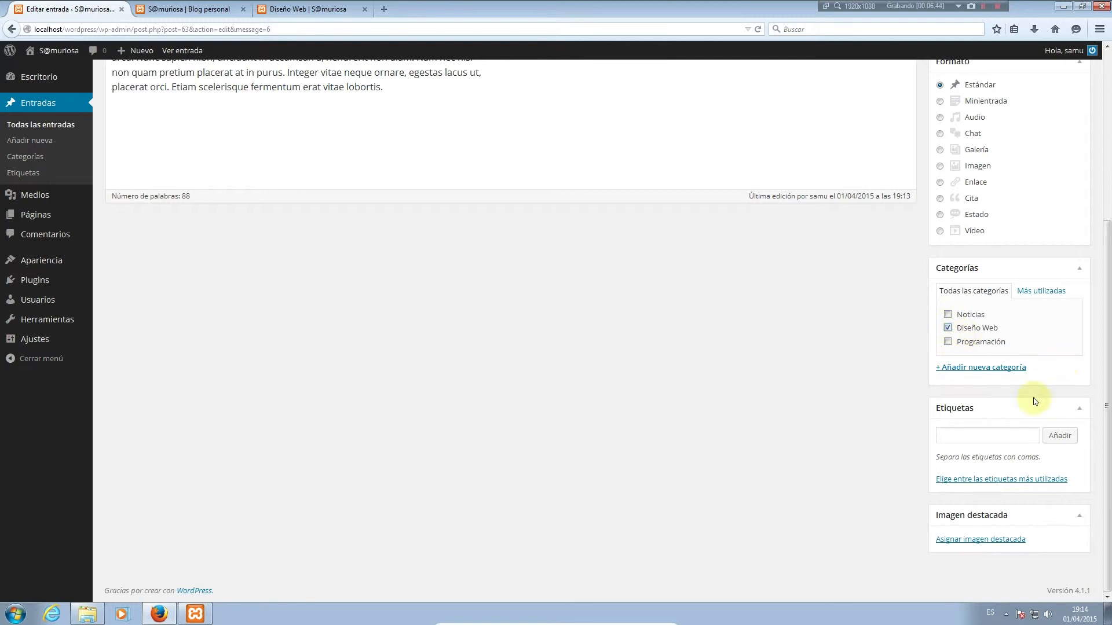
# Tag the post HTML from the most used tags list
pyautogui.click(975, 431)
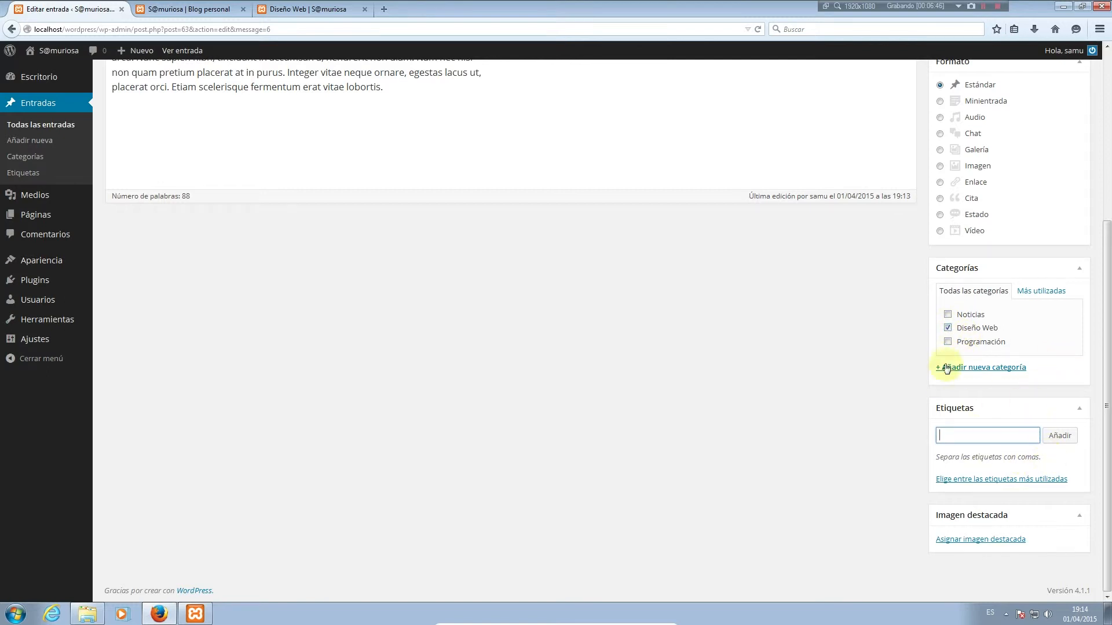
pyautogui.click(1026, 483)
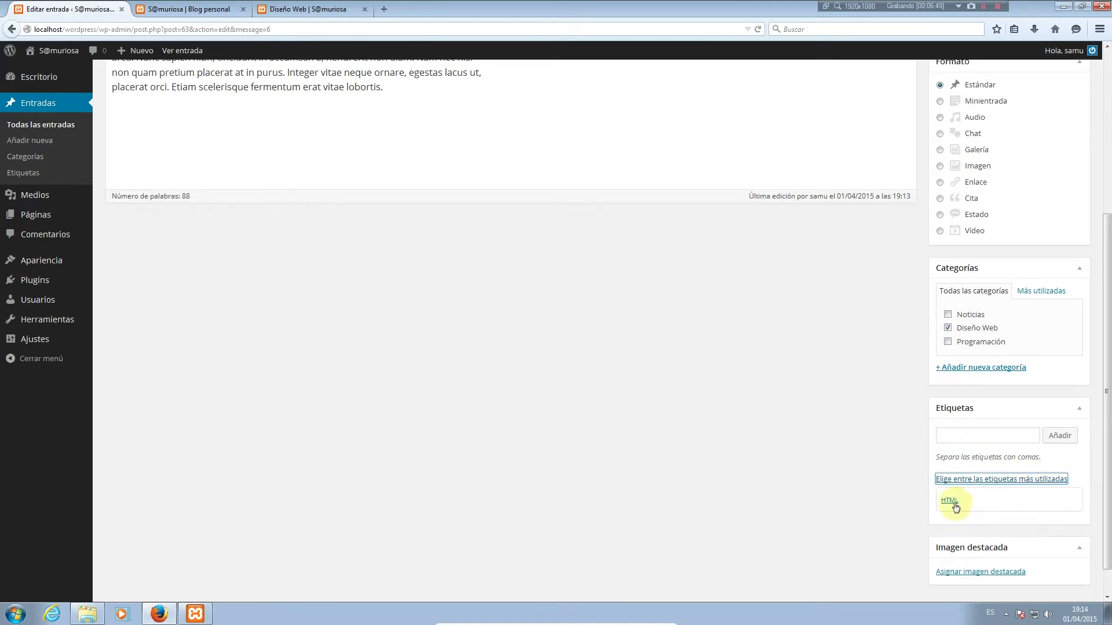
pyautogui.click(949, 501)
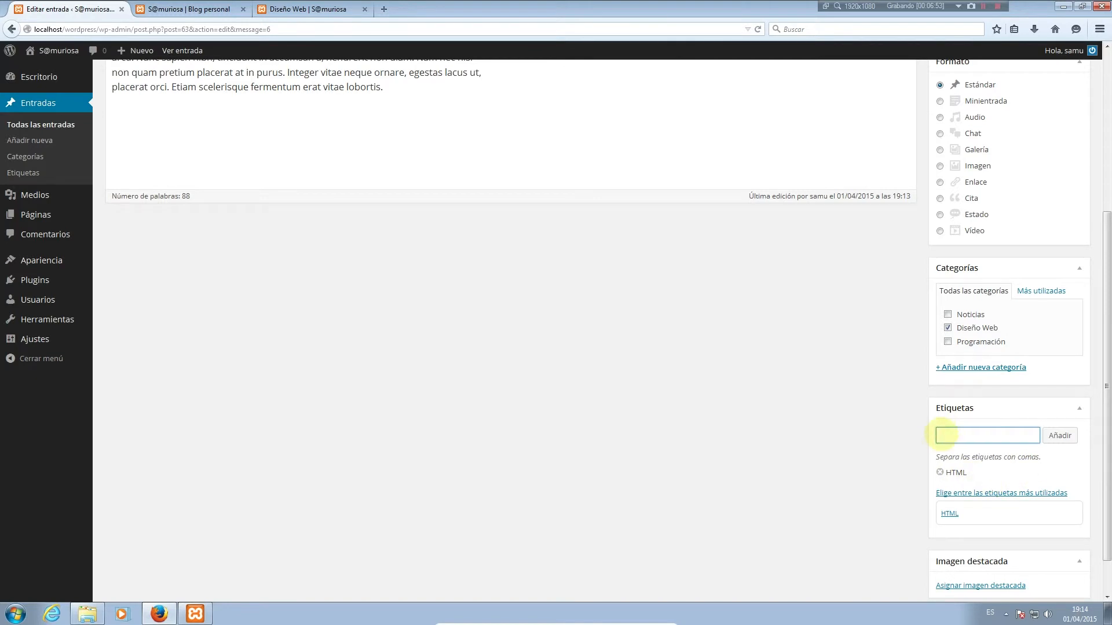
pyautogui.scroll(-2, 984, 484)
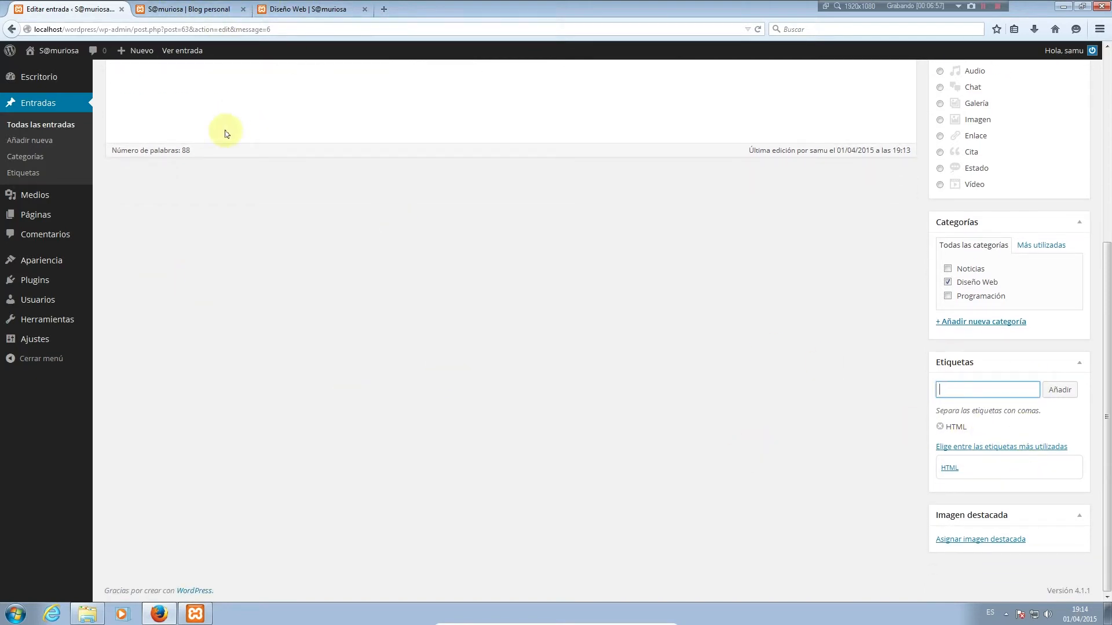
pyautogui.scroll(5, 300, 357)
pyautogui.scroll(1, 303, 362)
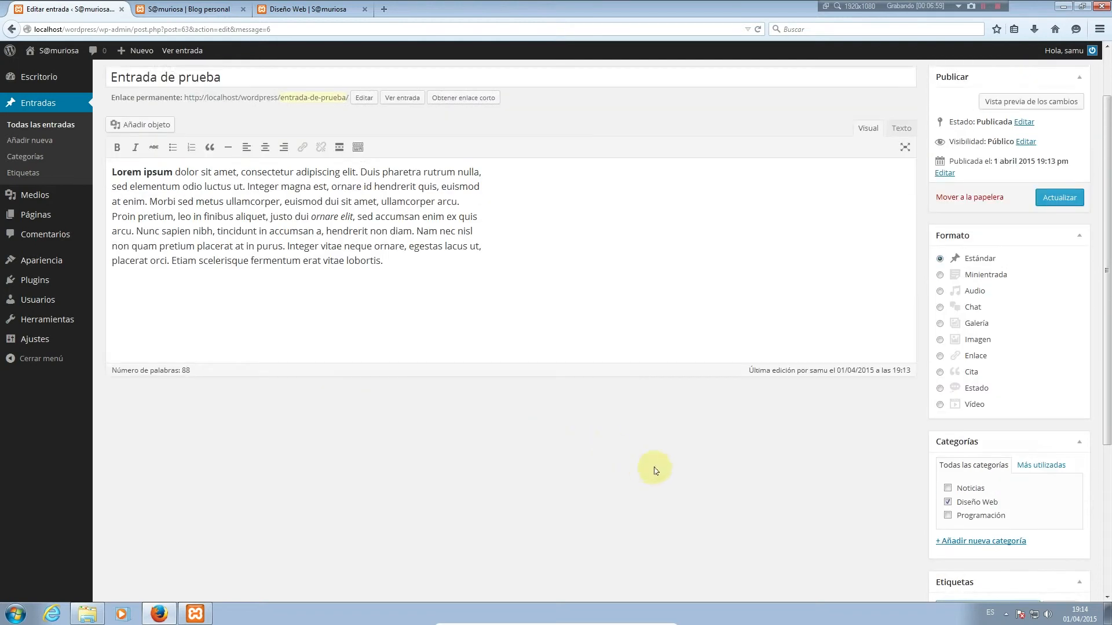
pyautogui.scroll(-4, 799, 488)
# Upload all eight sample photos to the media library for the featured image
pyautogui.click(971, 541)
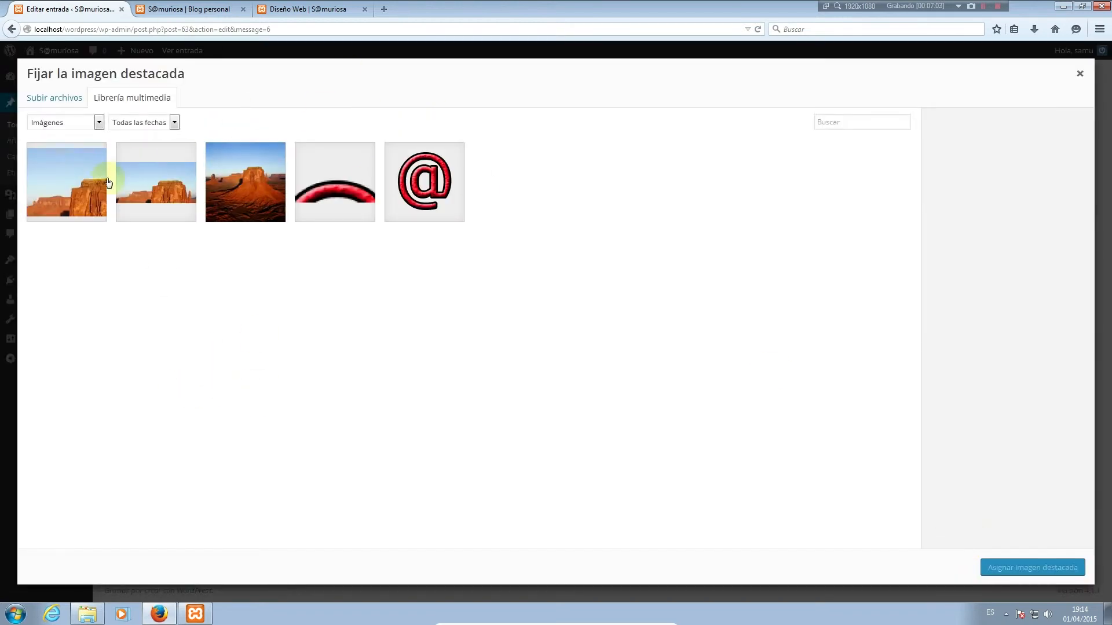
pyautogui.click(53, 98)
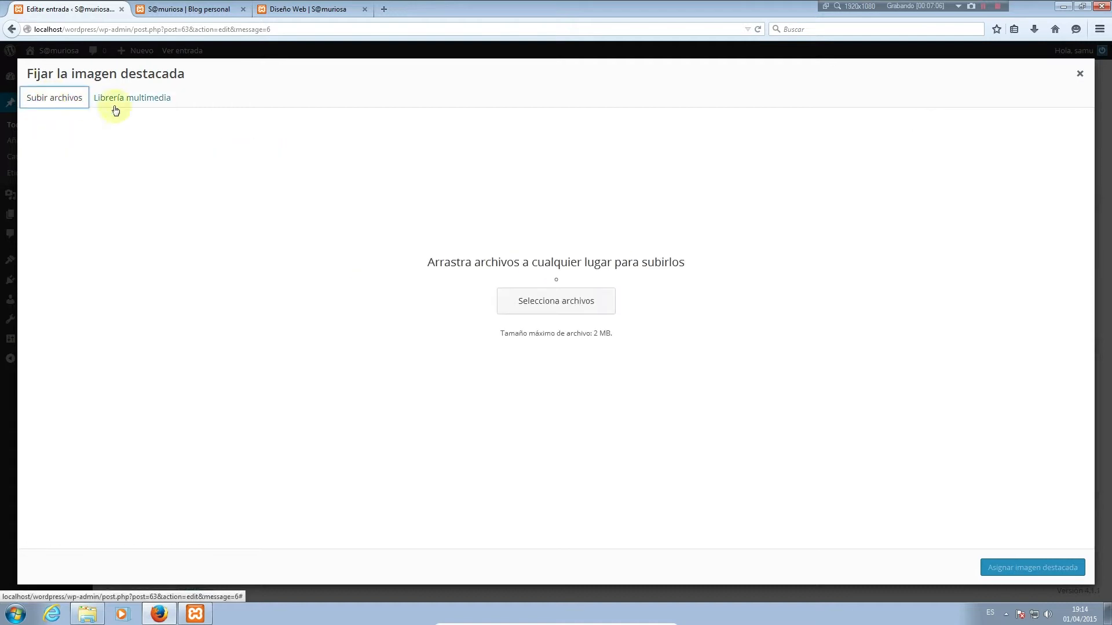
pyautogui.click(555, 306)
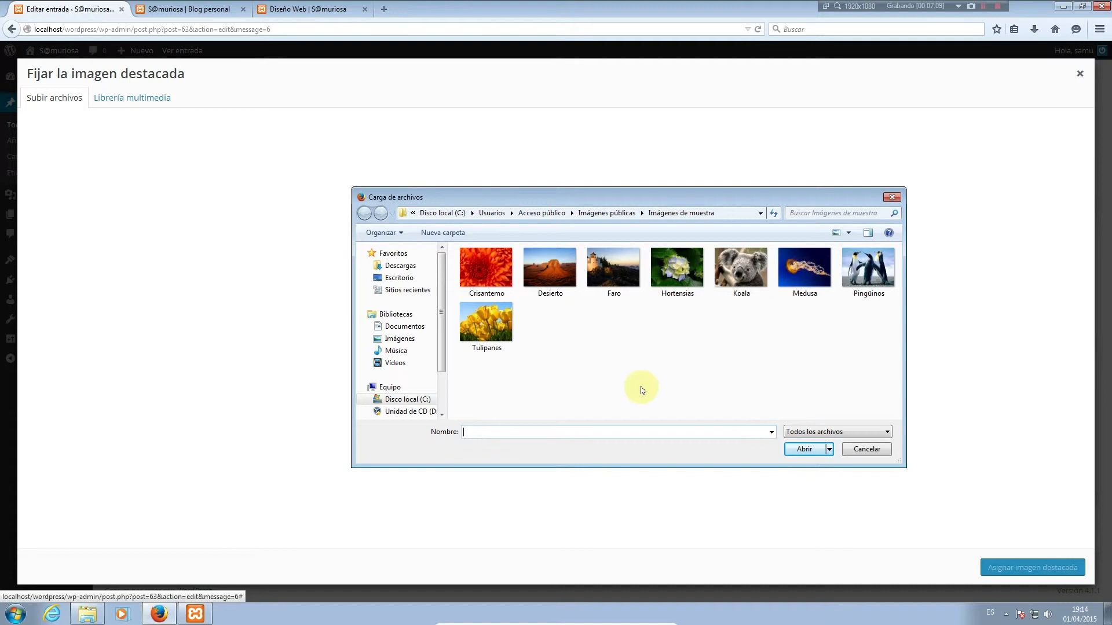
pyautogui.hotkey('ctrl', 'a')
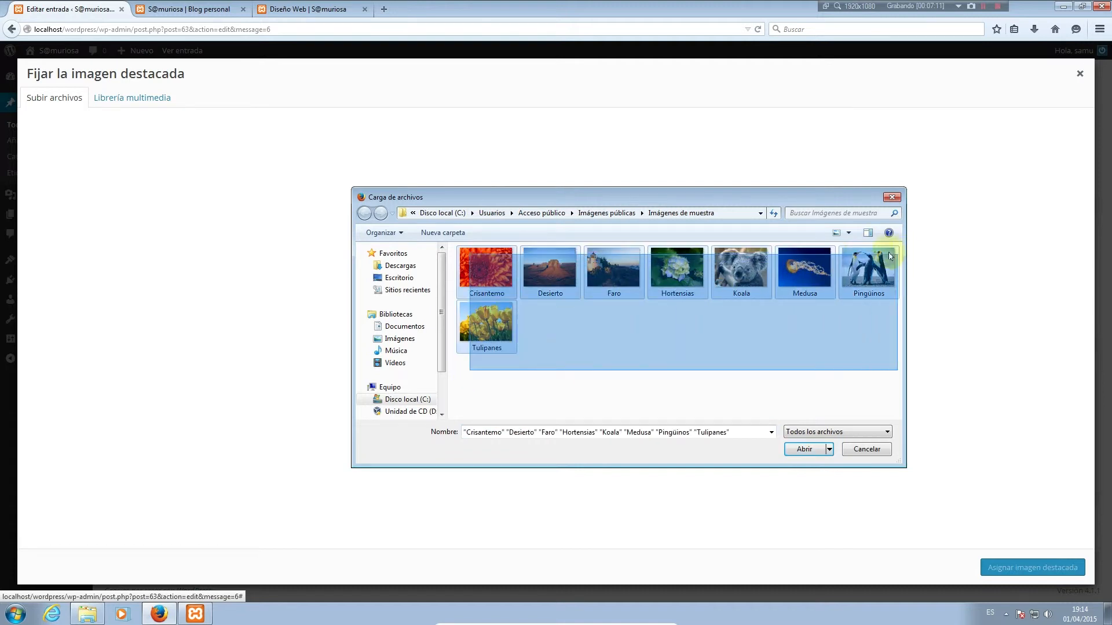
pyautogui.click(810, 458)
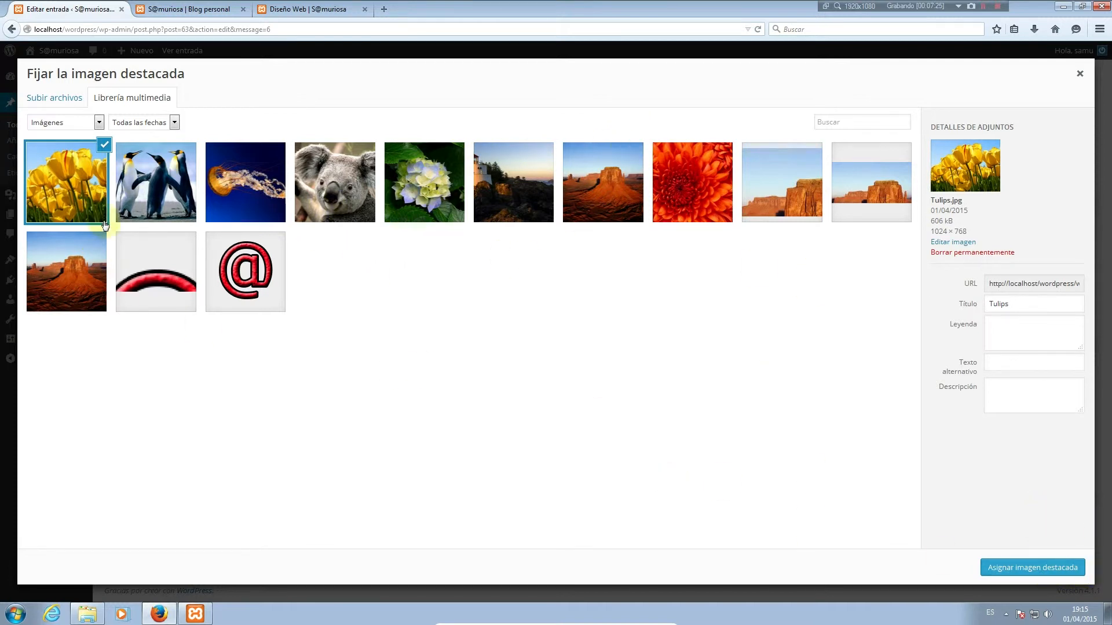
# Set the Penguins photo as featured image, update the post, and switch to the blog
pyautogui.click(140, 186)
pyautogui.click(1030, 568)
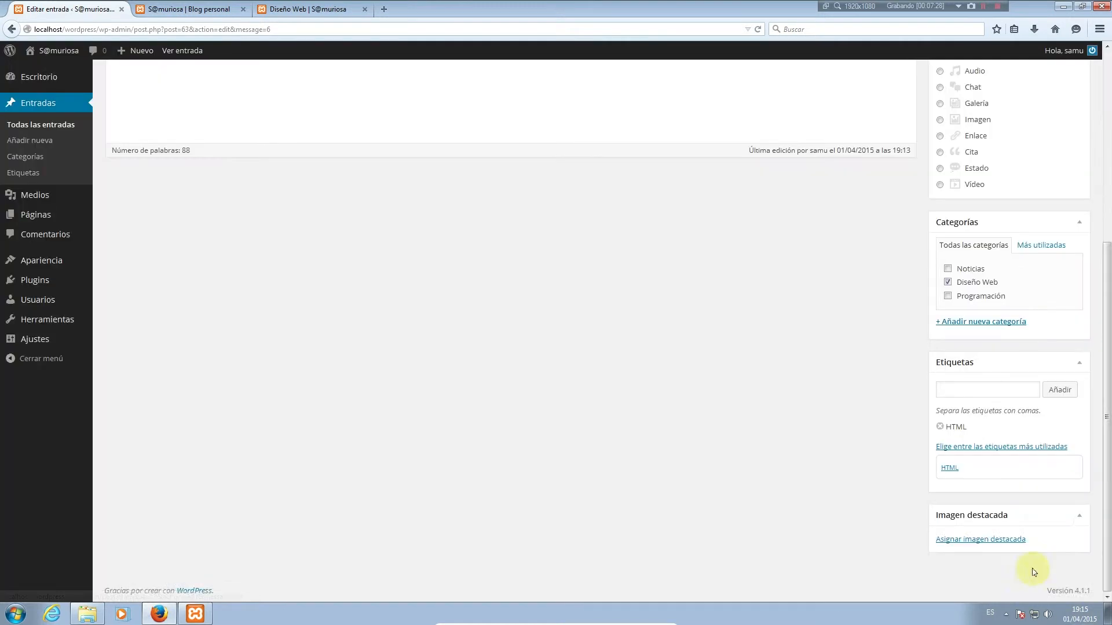
pyautogui.scroll(5, 1051, 382)
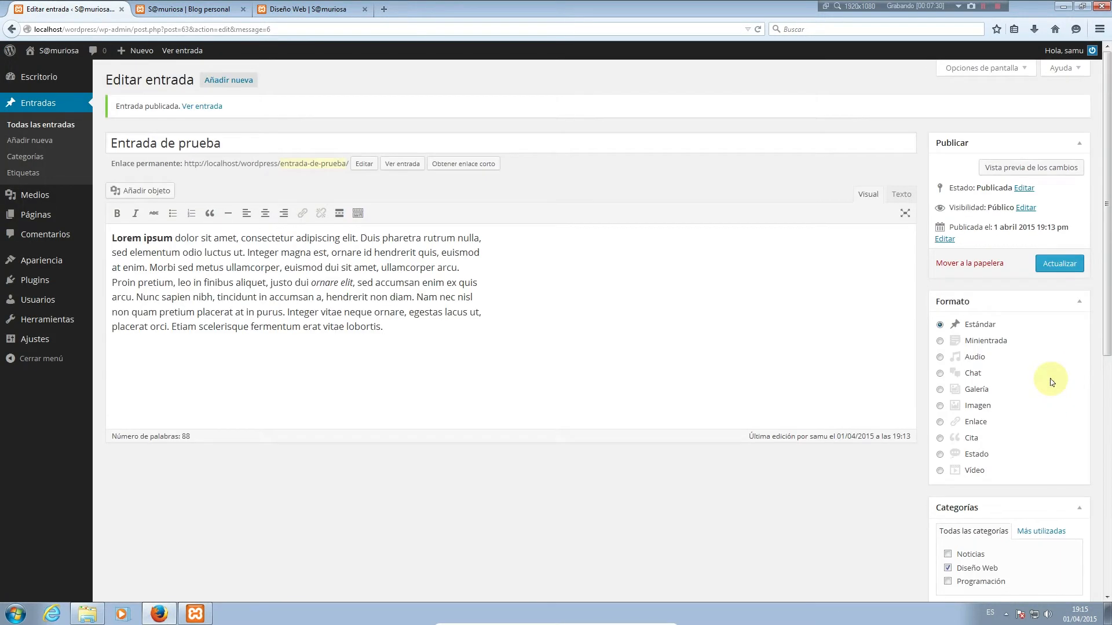
pyautogui.click(1059, 264)
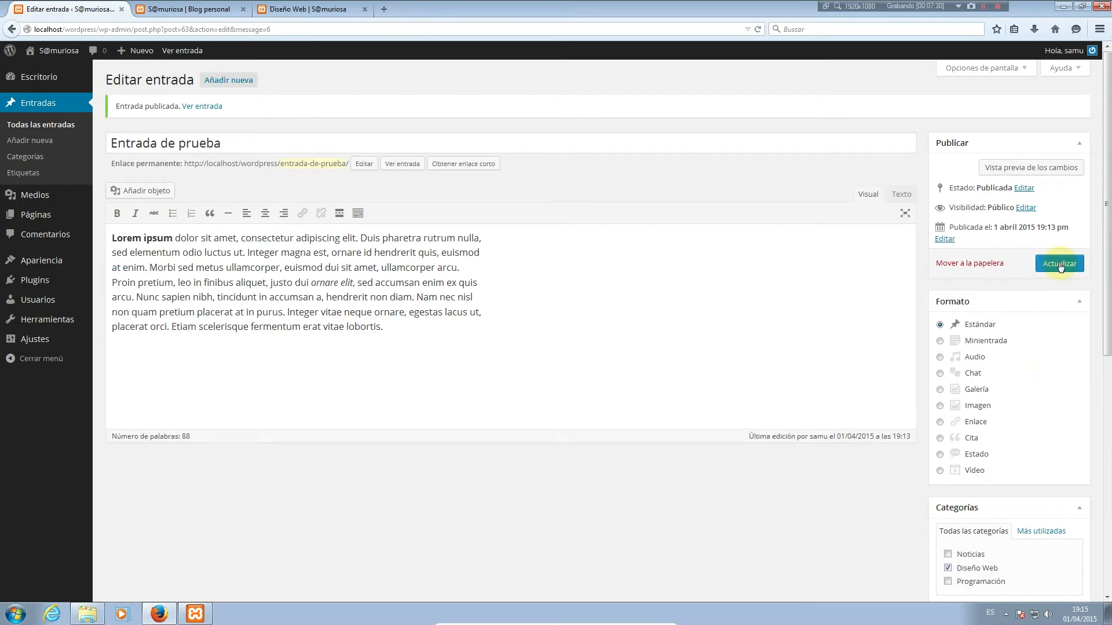
pyautogui.click(224, 12)
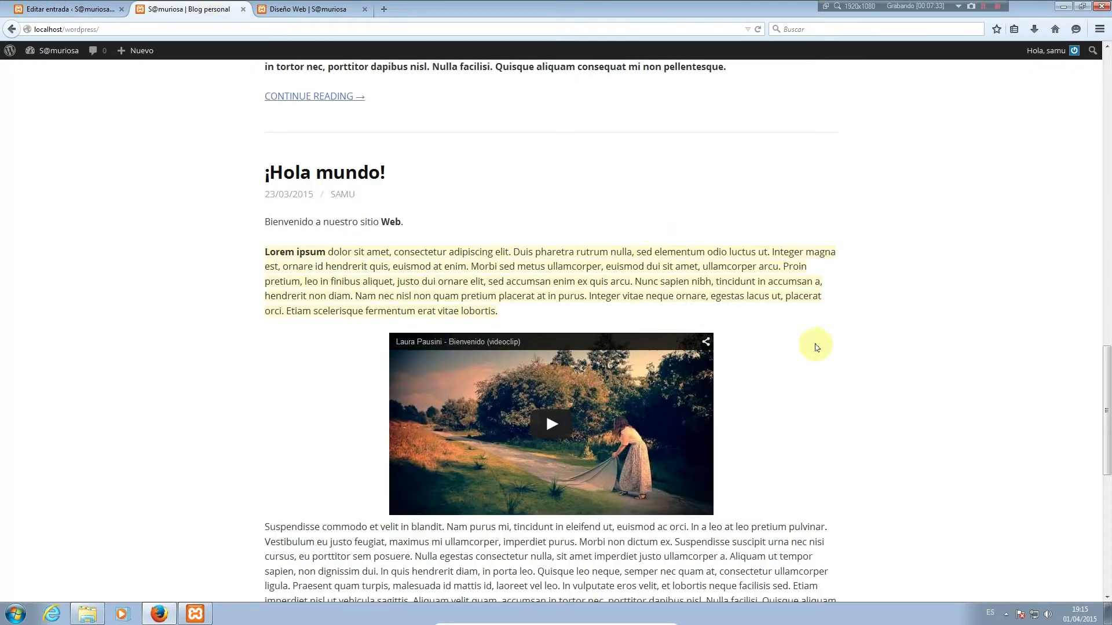
# Reload the blog, open the Entrada de prueba post, and scroll to its Diseño Web category and HTML tag
pyautogui.press('F5')
pyautogui.scroll(4, 712, 351)
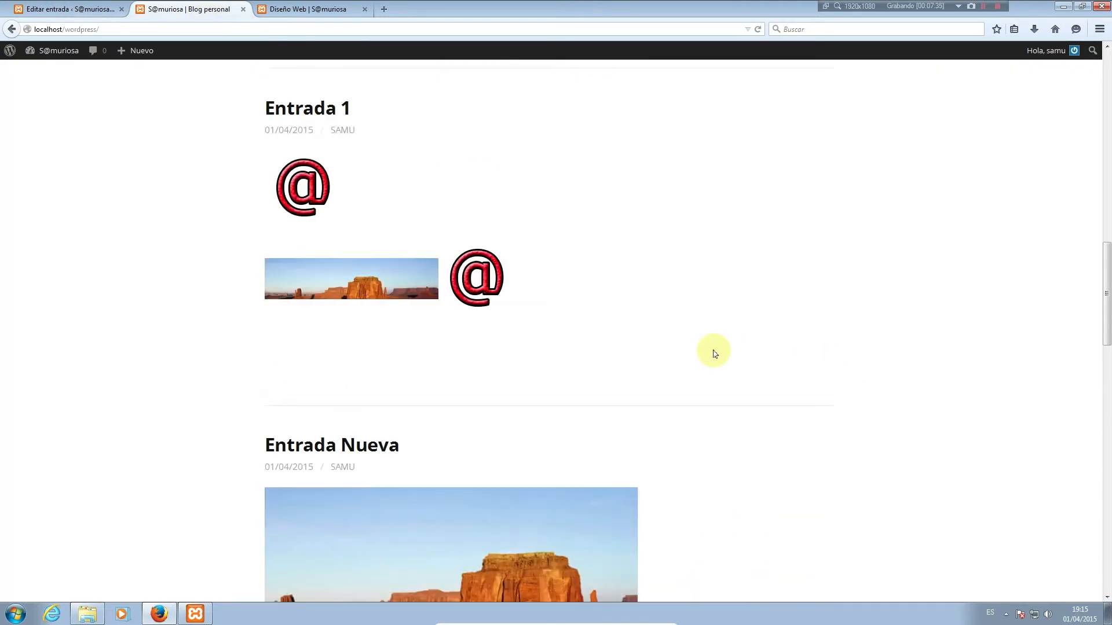
pyautogui.scroll(10, 713, 353)
pyautogui.scroll(-5, 714, 353)
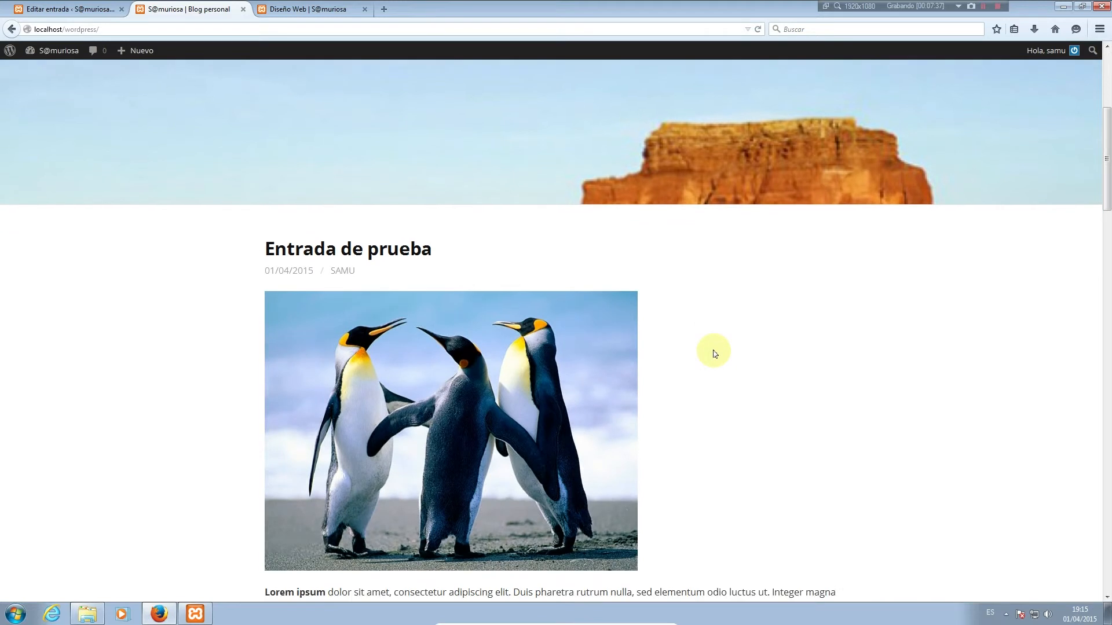
pyautogui.scroll(-1, 714, 353)
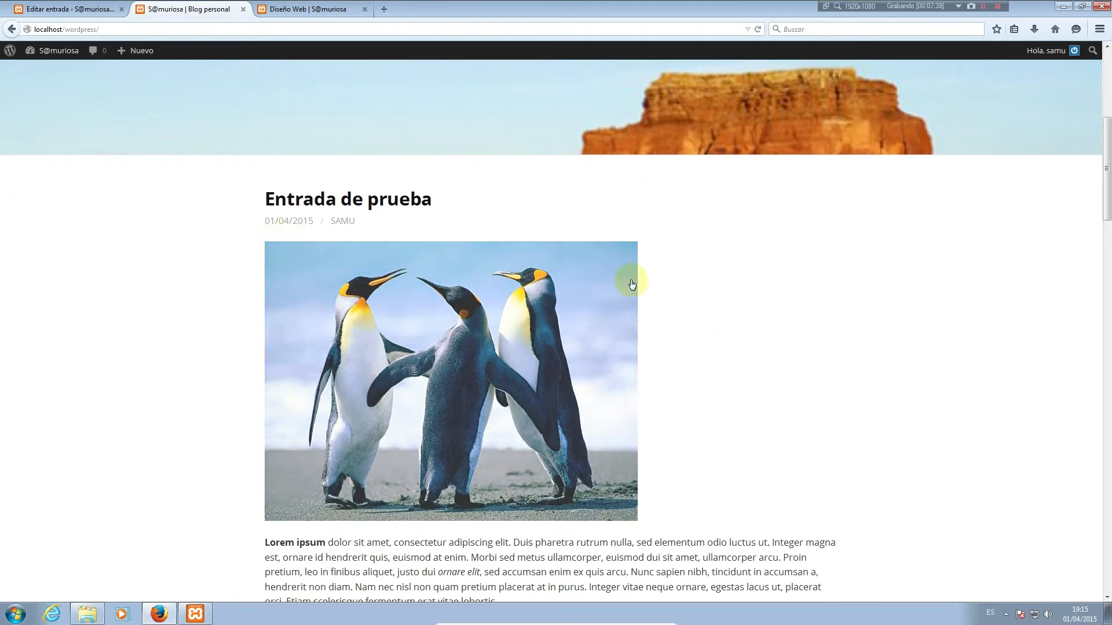
pyautogui.click(508, 417)
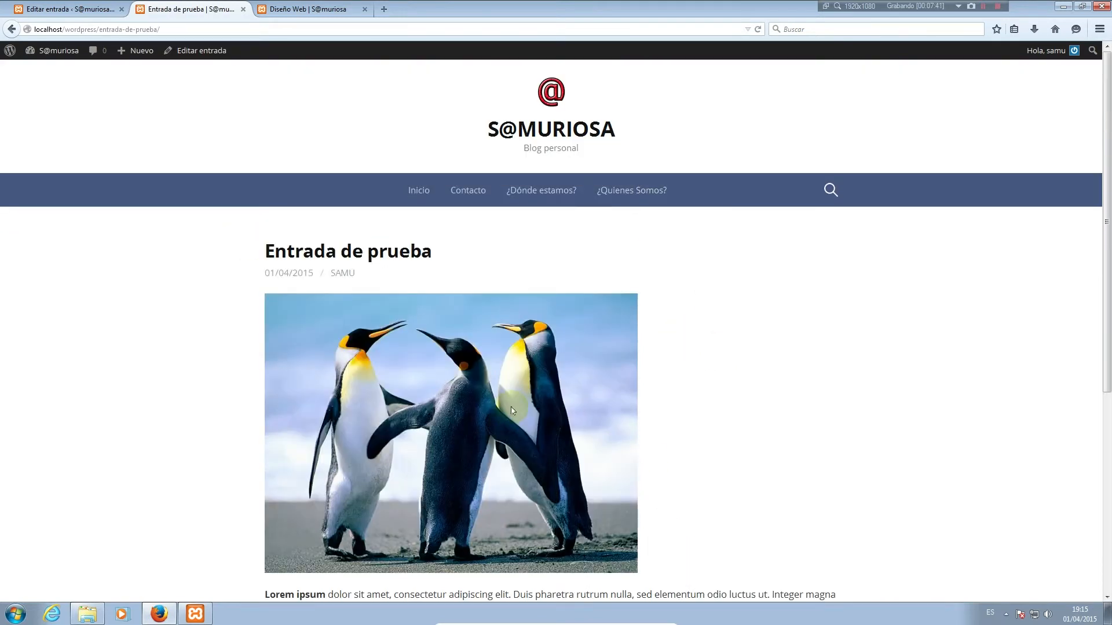
pyautogui.scroll(-6, 749, 424)
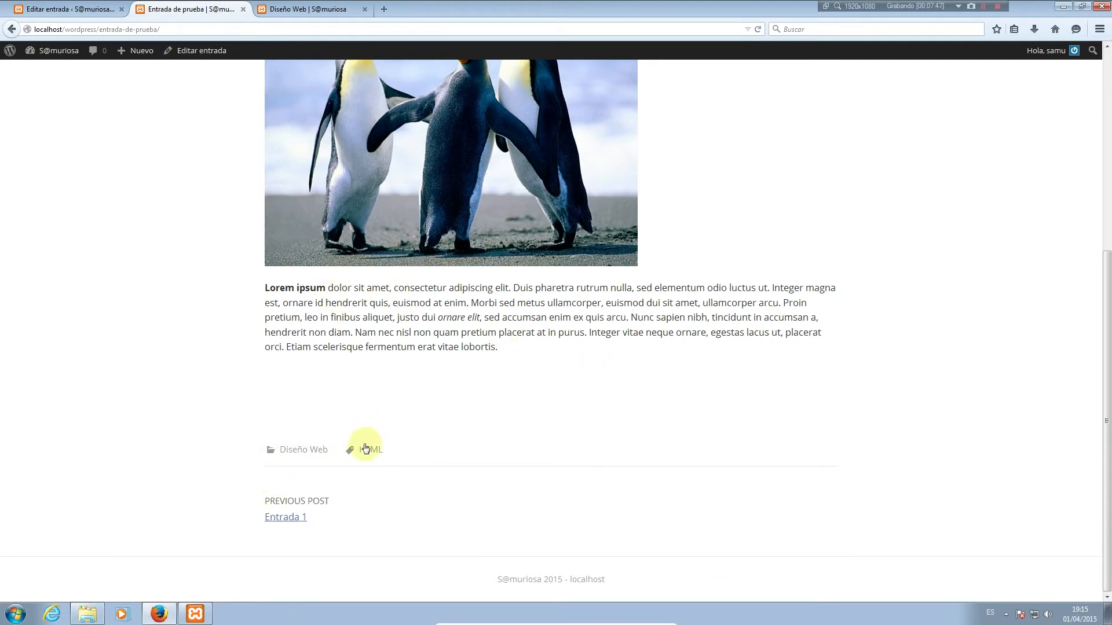
pyautogui.scroll(3, 478, 463)
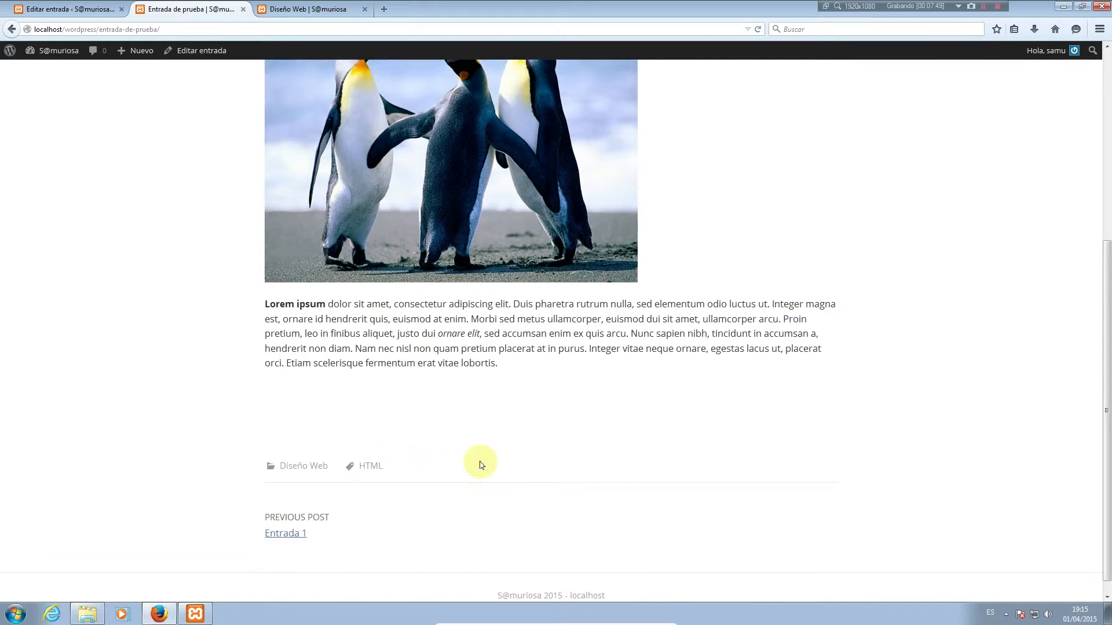
pyautogui.scroll(3, 479, 463)
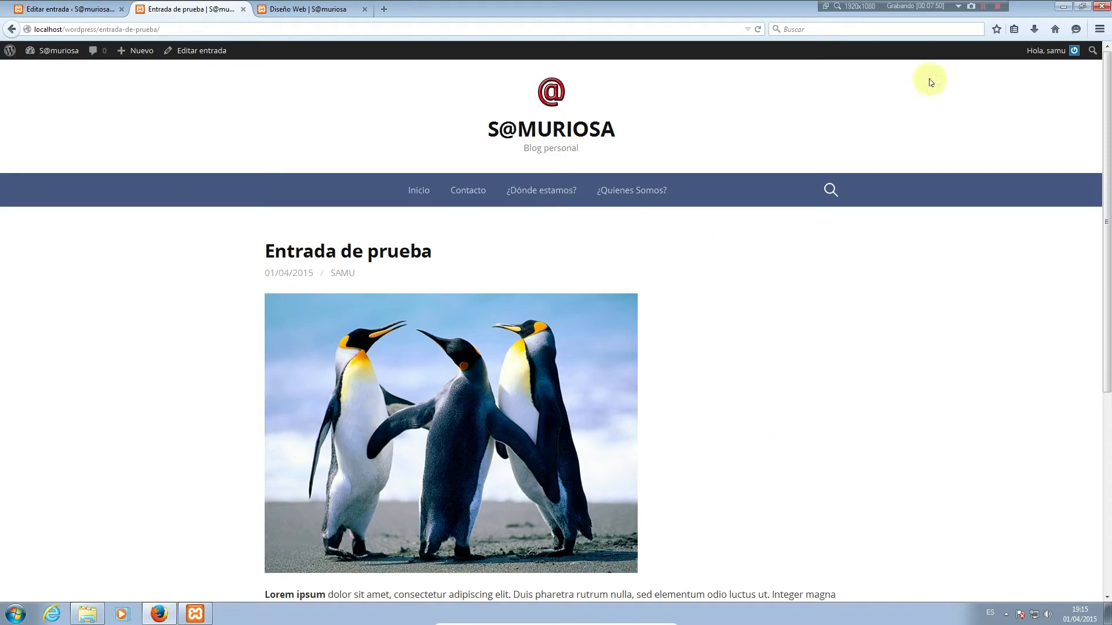
# Open a fresh, untitled post in the Añadir nueva entrada editor
pyautogui.click(978, 6)
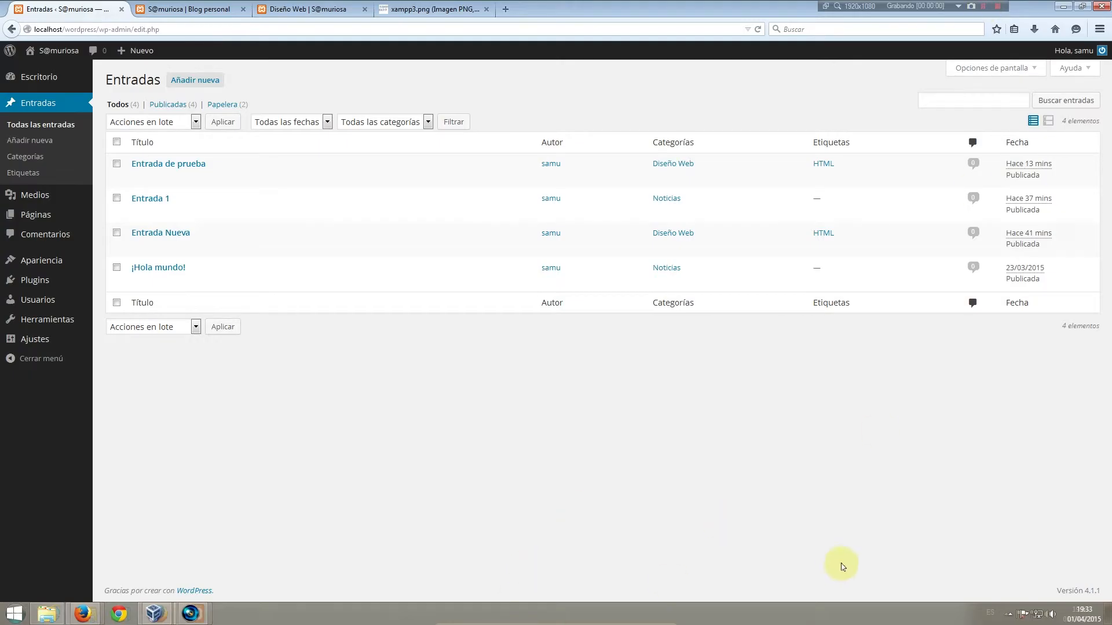
pyautogui.click(726, 531)
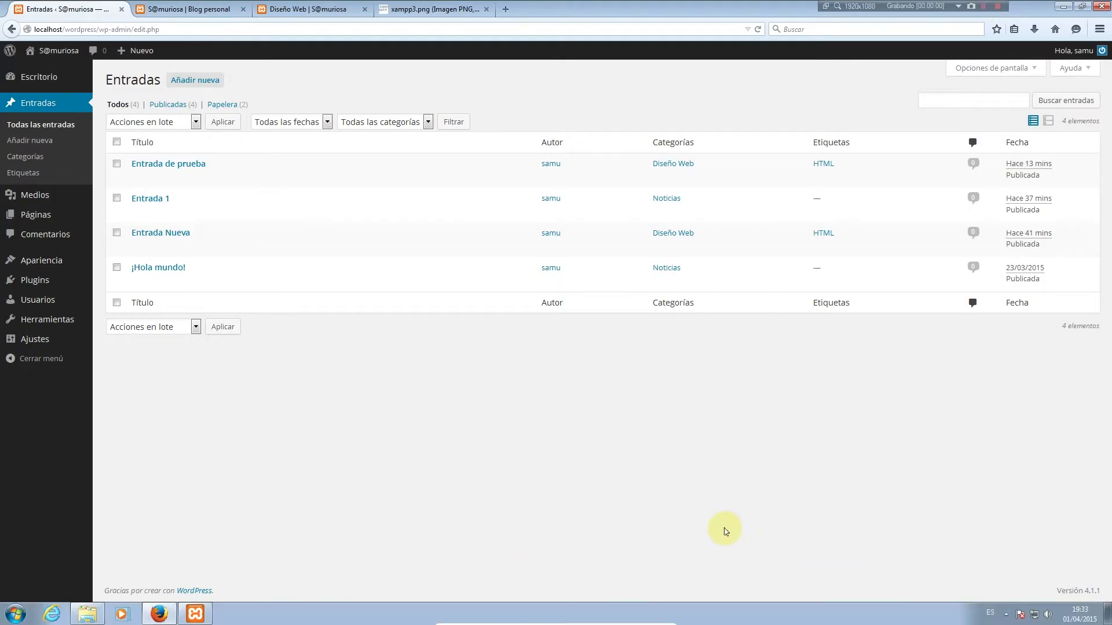
pyautogui.moveTo(75, 271)
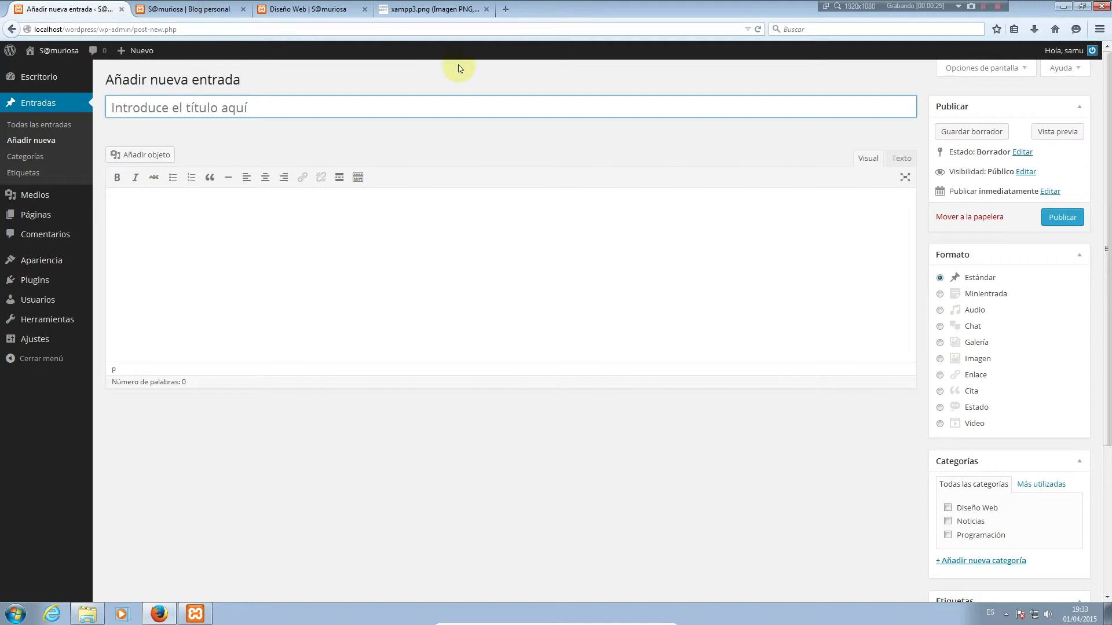
# Try the Minientrada, Chat, Galería and Enlace formats, settle on Vídeo, then show the public homepage
pyautogui.click(974, 295)
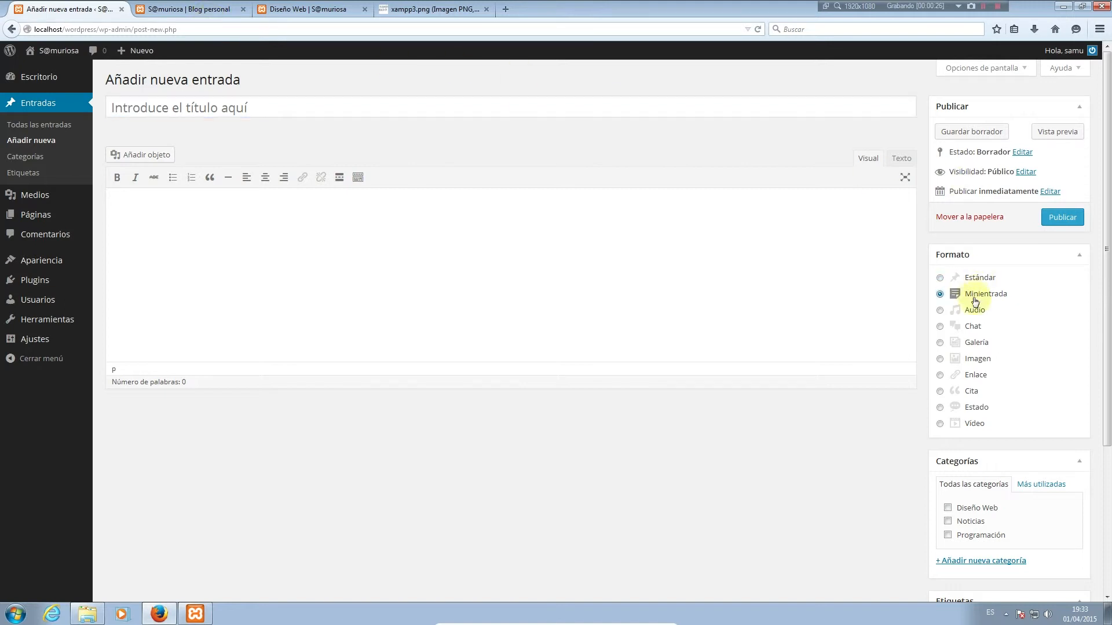
pyautogui.click(972, 327)
pyautogui.click(976, 343)
pyautogui.click(975, 377)
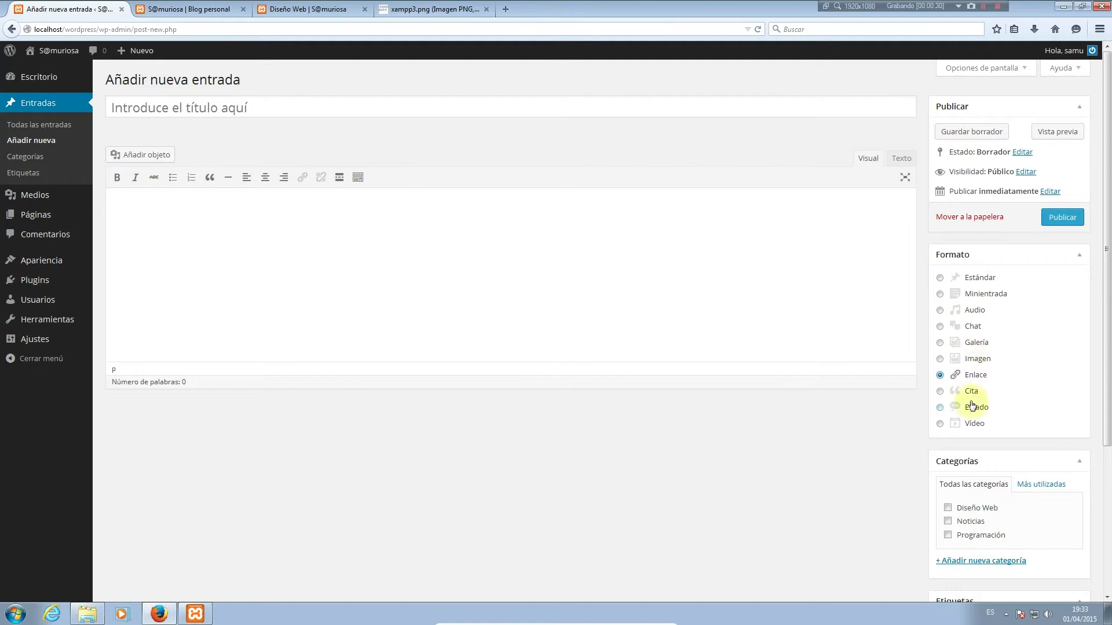
pyautogui.click(974, 423)
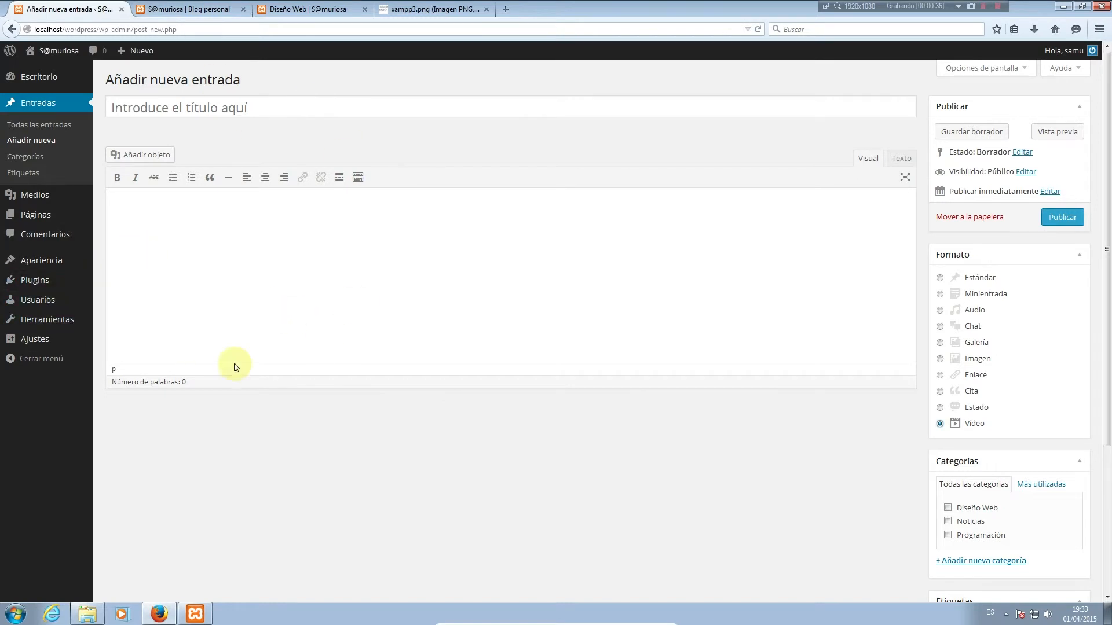
pyautogui.click(174, 4)
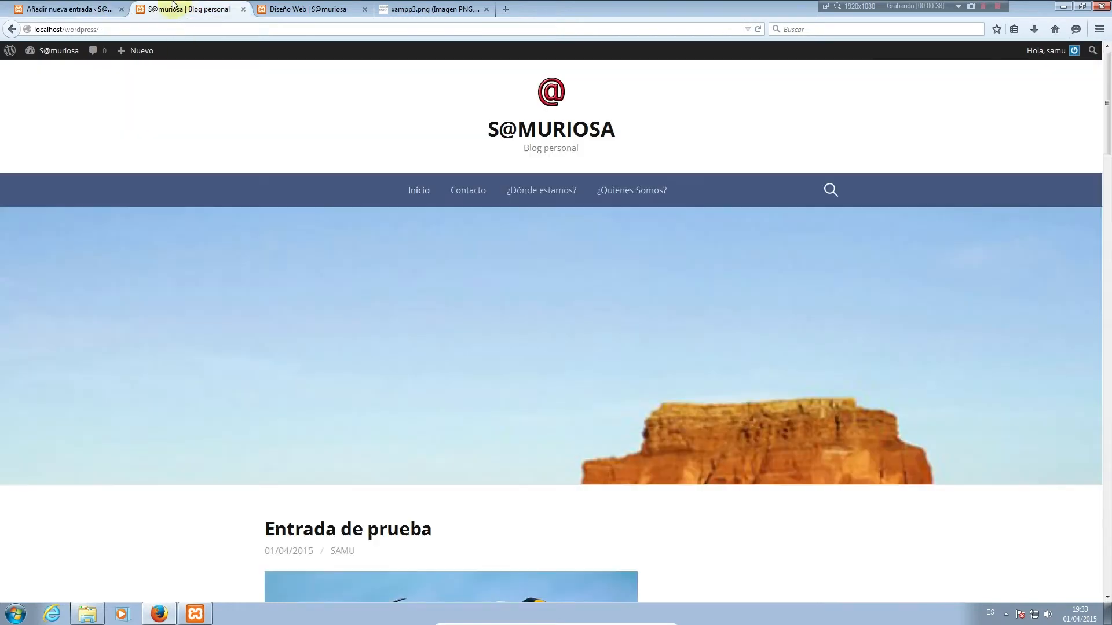
# Scroll through the blog homepage, then return to the admin and go to Apariencia > Temas
pyautogui.scroll(-10, 459, 450)
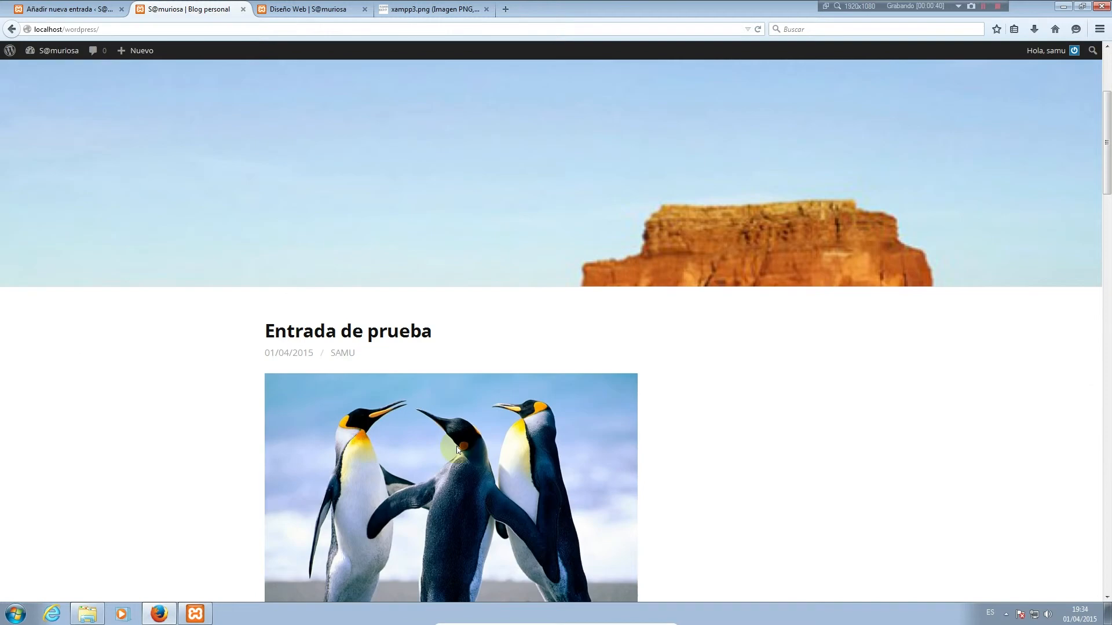
pyautogui.scroll(-10, 458, 450)
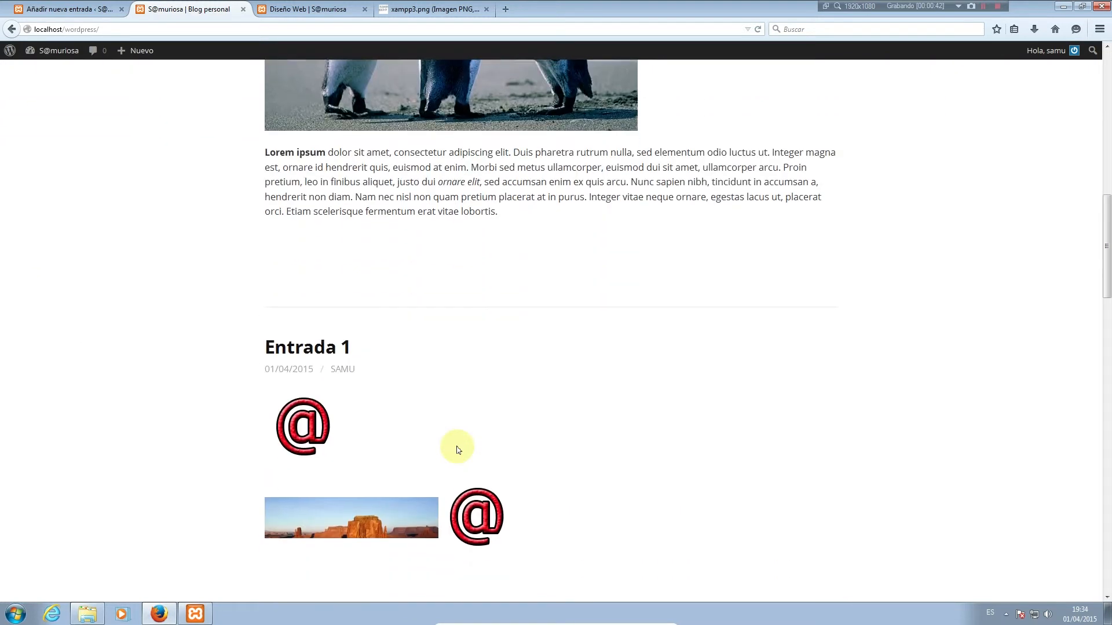
pyautogui.scroll(-5, 457, 450)
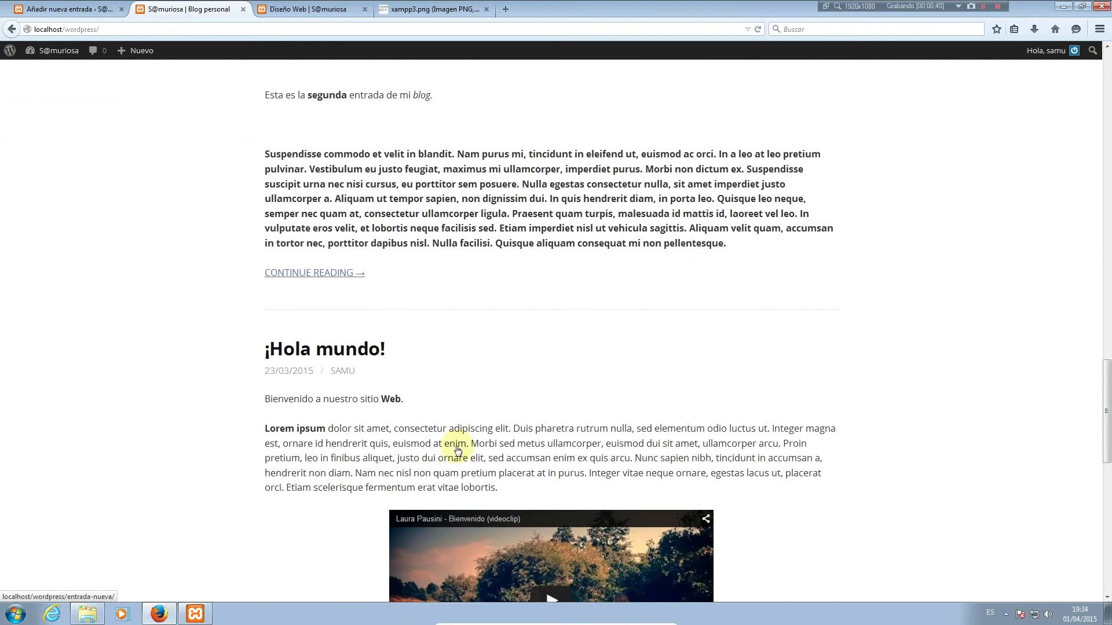
pyautogui.scroll(20, 457, 451)
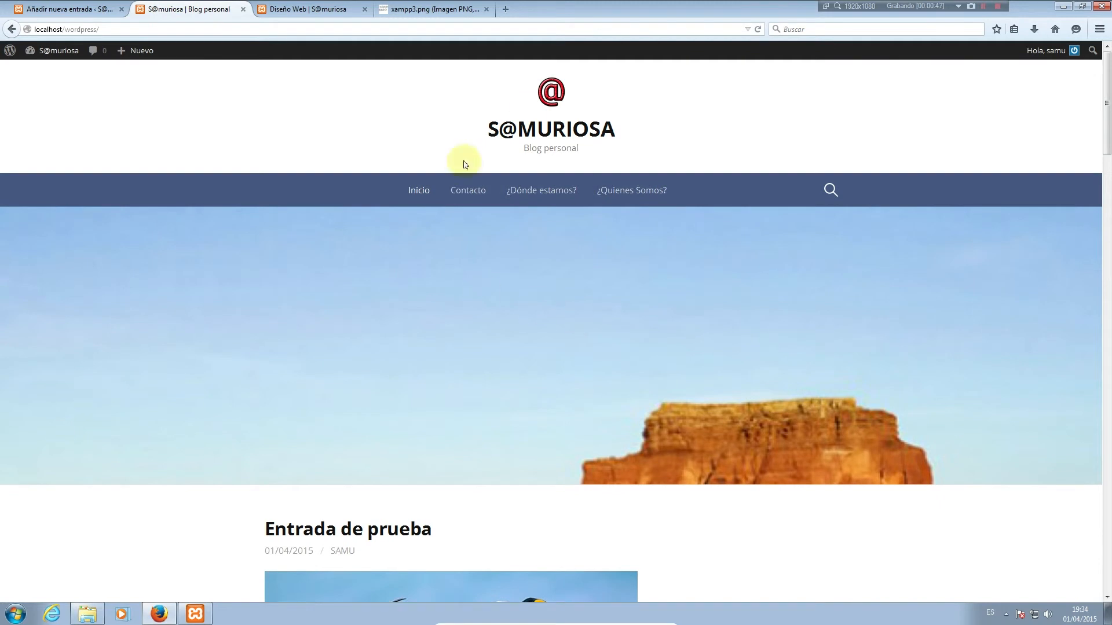
pyautogui.click(554, 223)
pyautogui.click(66, 10)
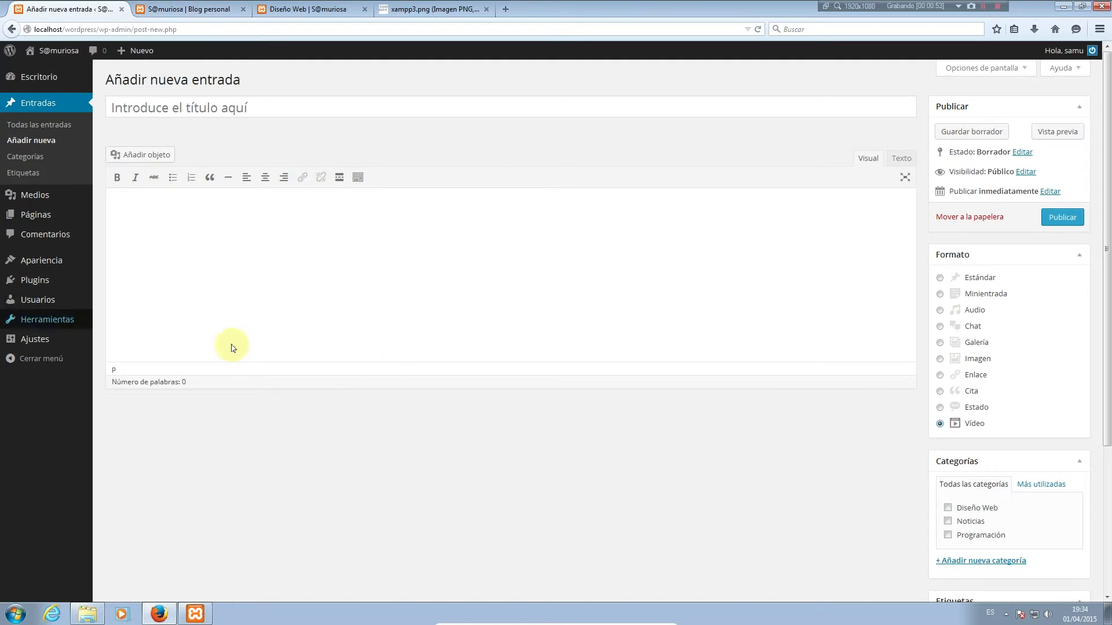
pyautogui.moveTo(33, 258)
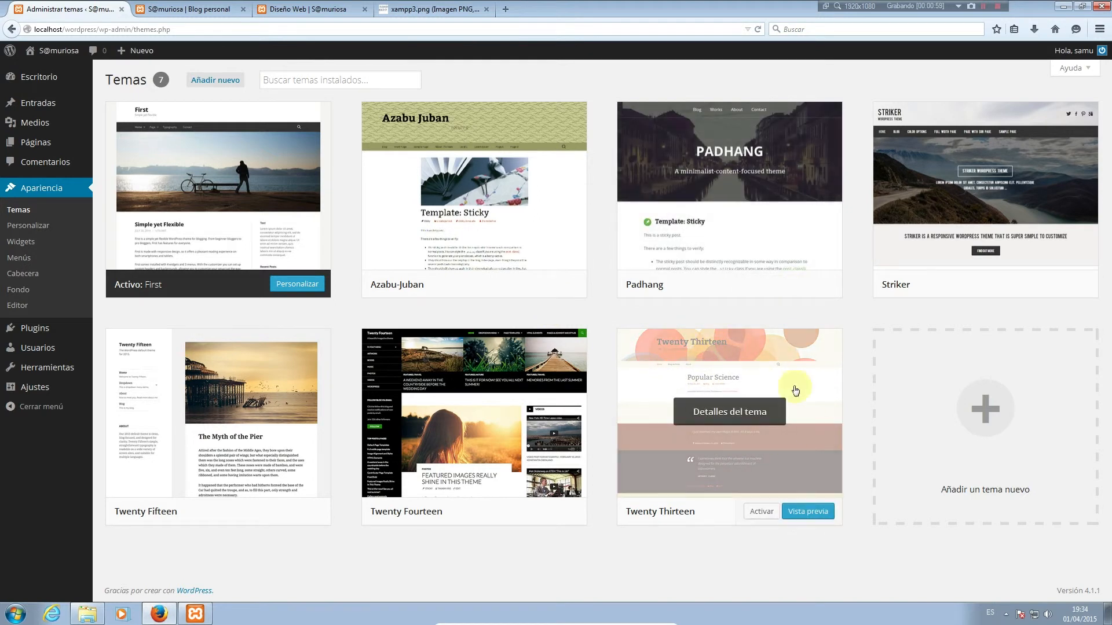
# Activate the Twenty Thirteen theme and start a new blank post from Entradas
pyautogui.click(761, 512)
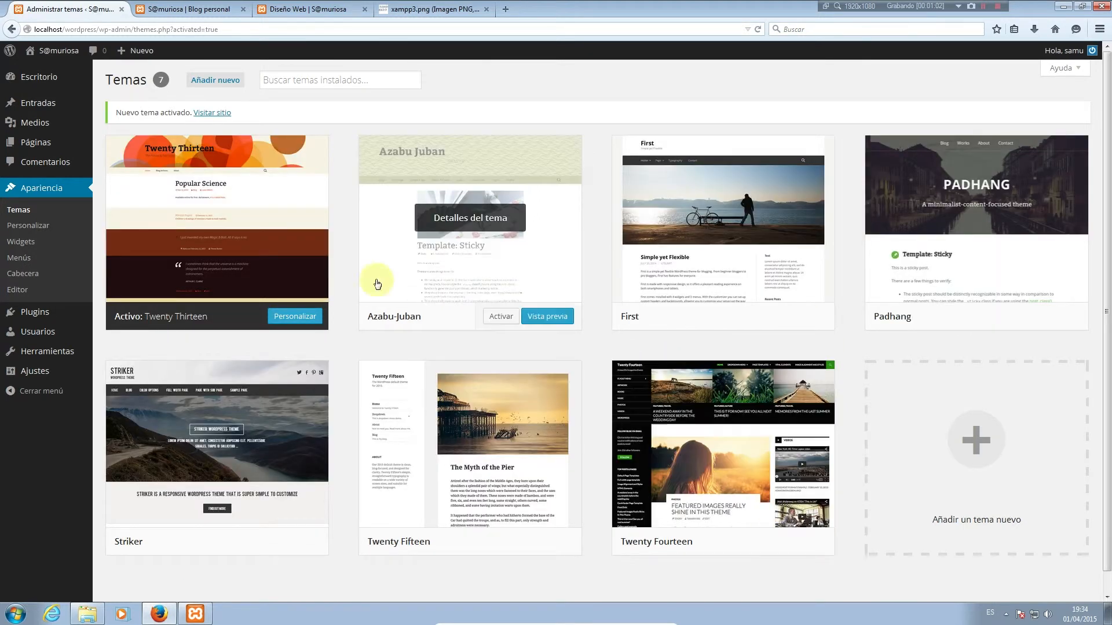
pyautogui.click(33, 103)
pyautogui.click(177, 166)
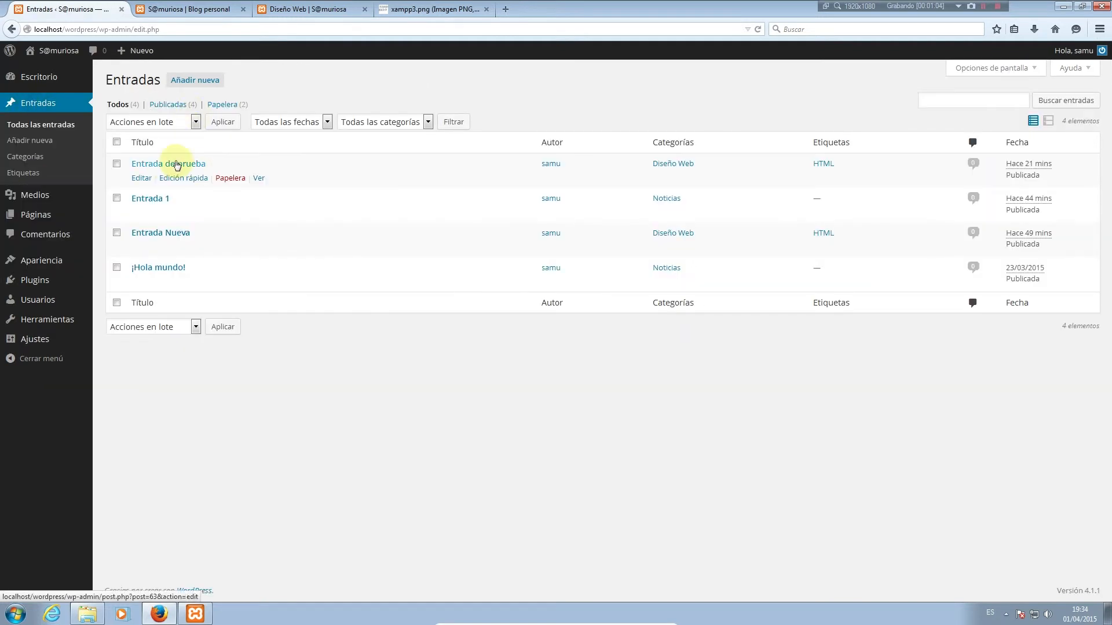
pyautogui.click(184, 80)
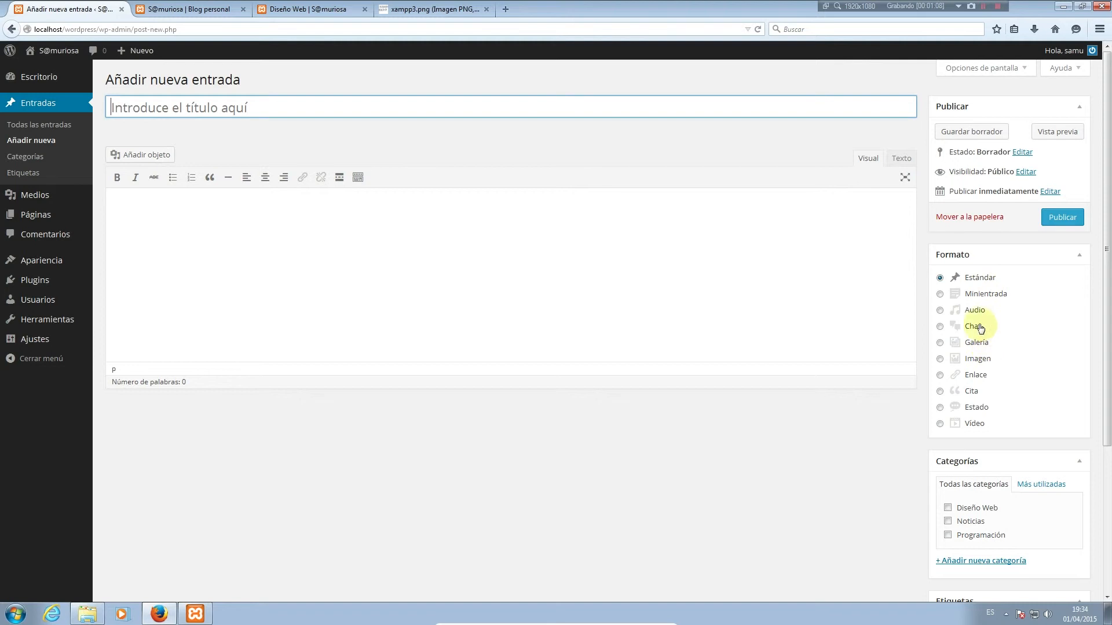
# Preview the Minientrada, Audio, Chat, Galería and Imagen formats on the draft
pyautogui.click(976, 296)
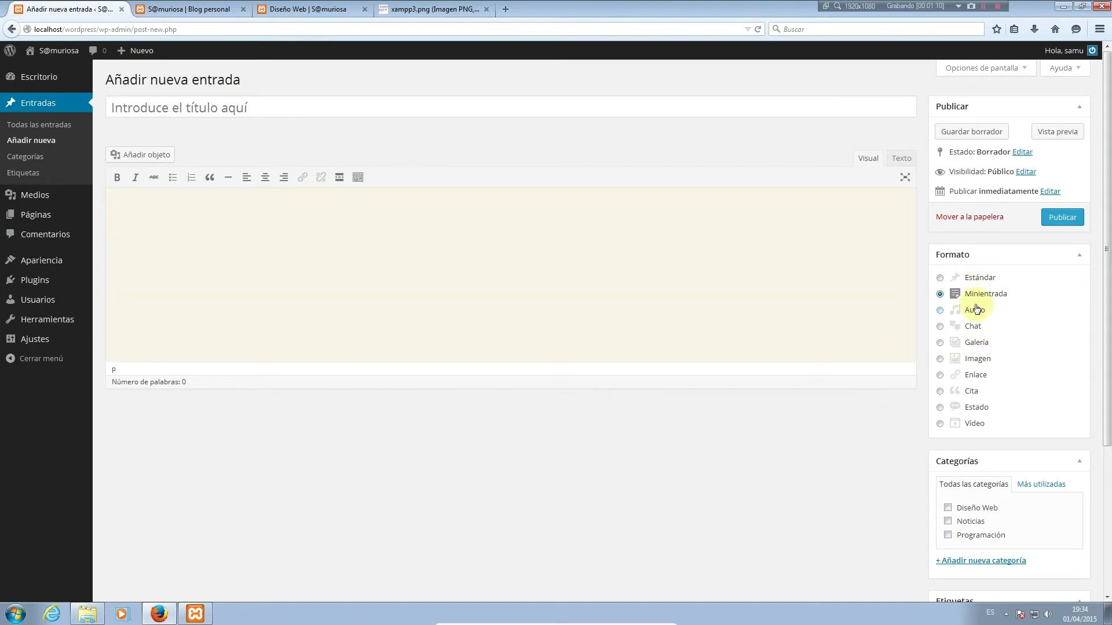
pyautogui.click(977, 310)
pyautogui.click(980, 328)
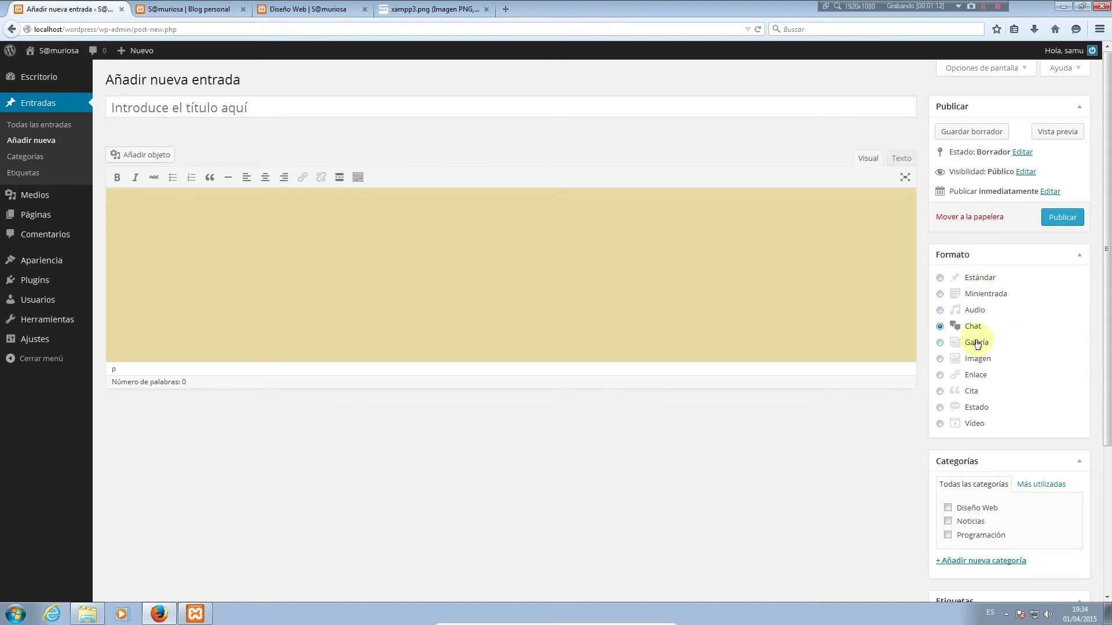
pyautogui.click(977, 344)
pyautogui.click(977, 359)
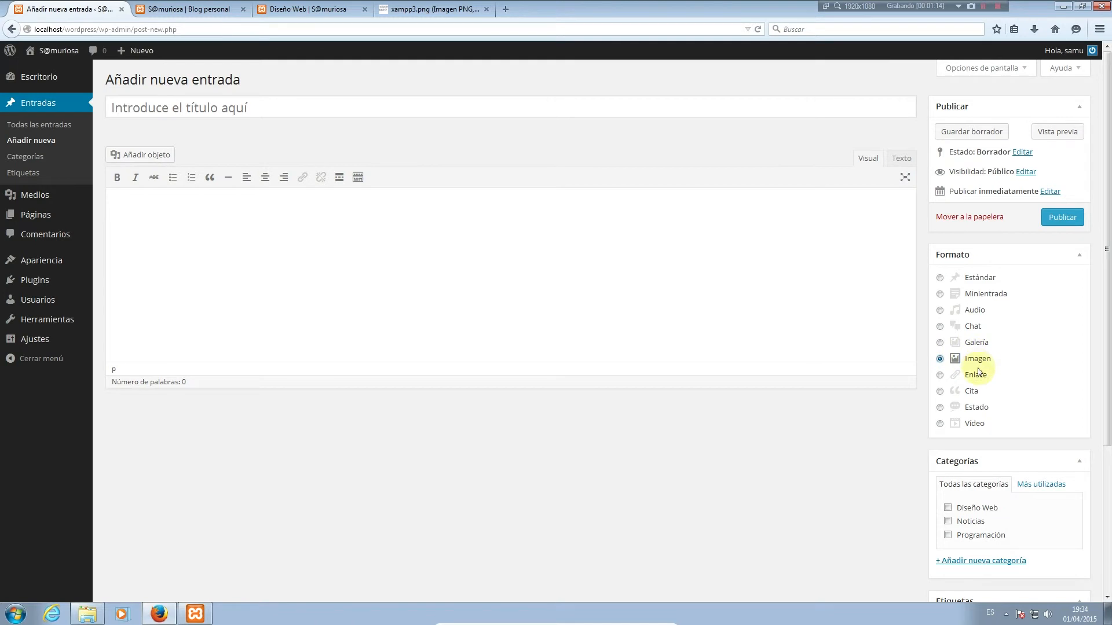
# Preview the Enlace, Cita, Estado and Vídeo formats, reset to Estándar, and view the blog homepage
pyautogui.click(979, 375)
pyautogui.click(977, 392)
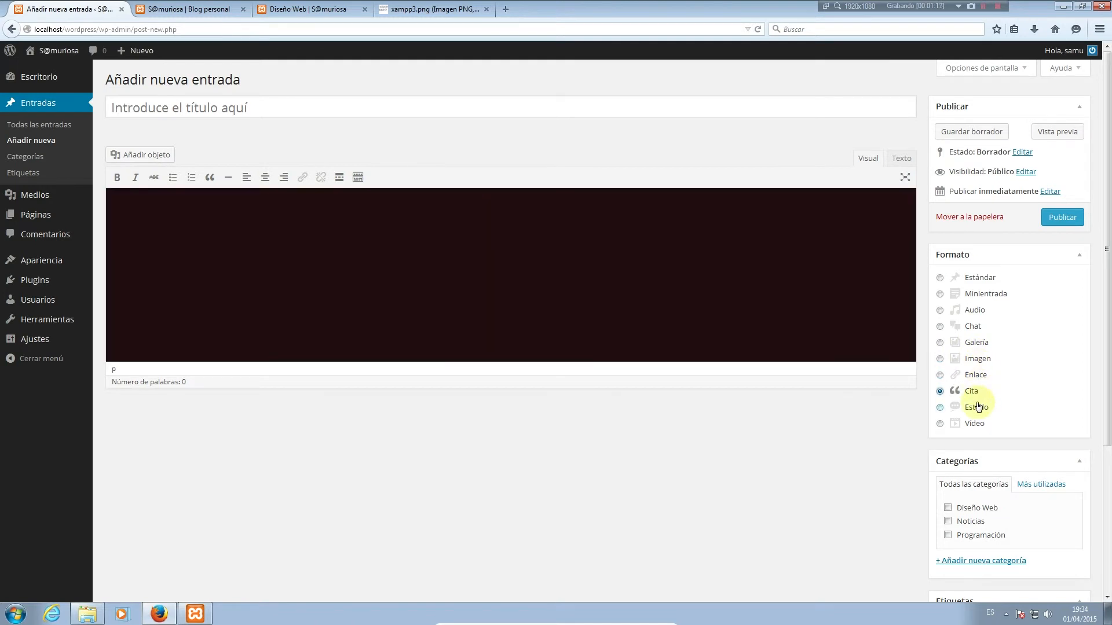
pyautogui.click(977, 406)
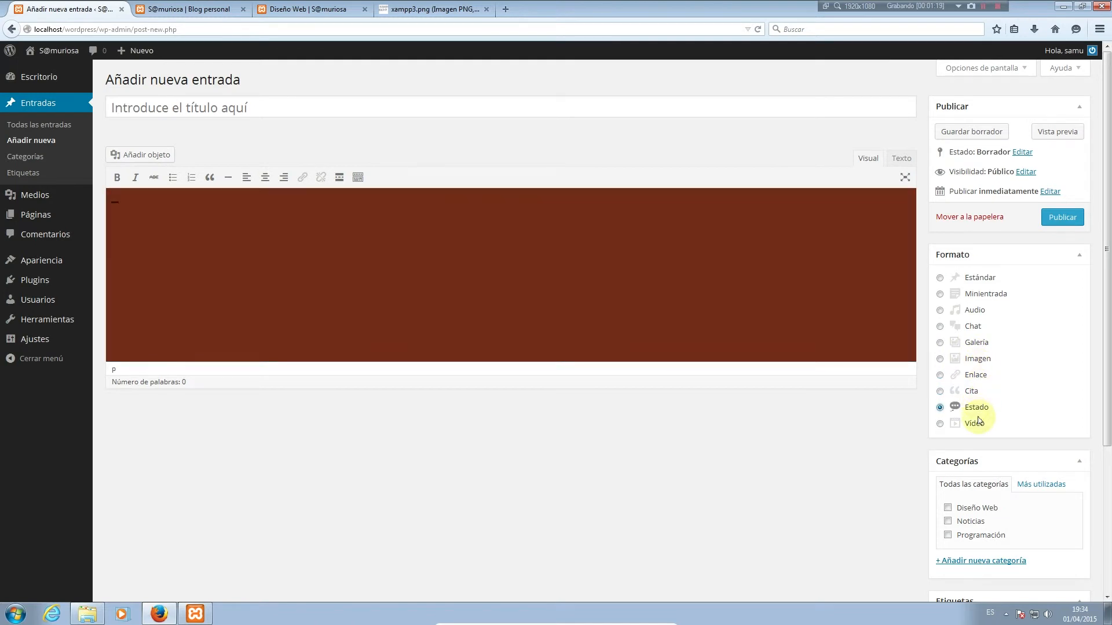
pyautogui.click(977, 424)
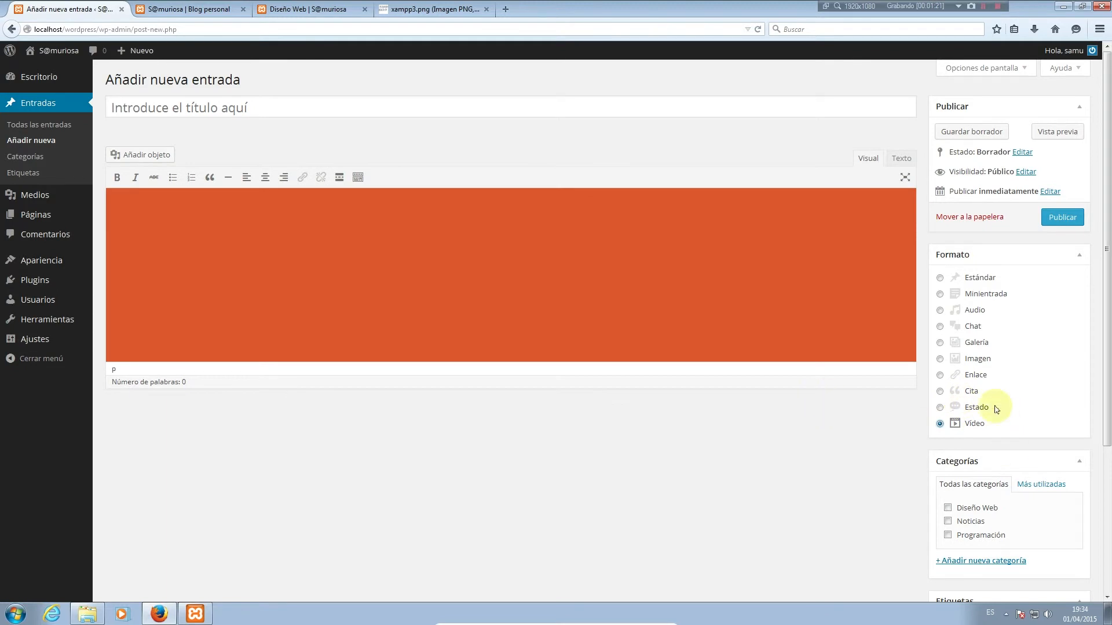
pyautogui.click(976, 279)
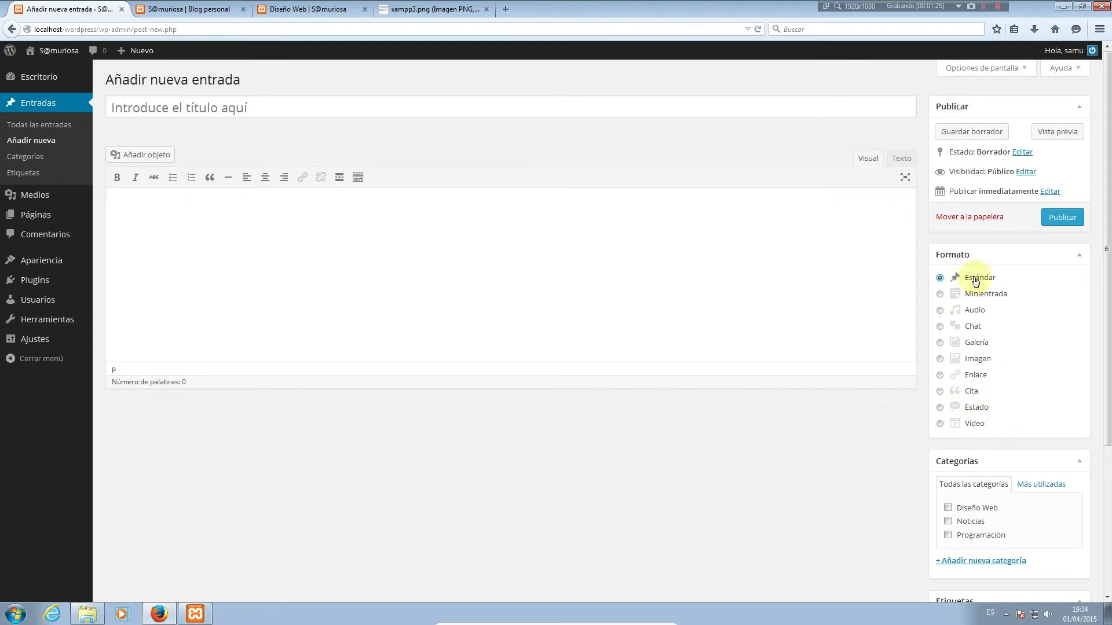
pyautogui.click(177, 8)
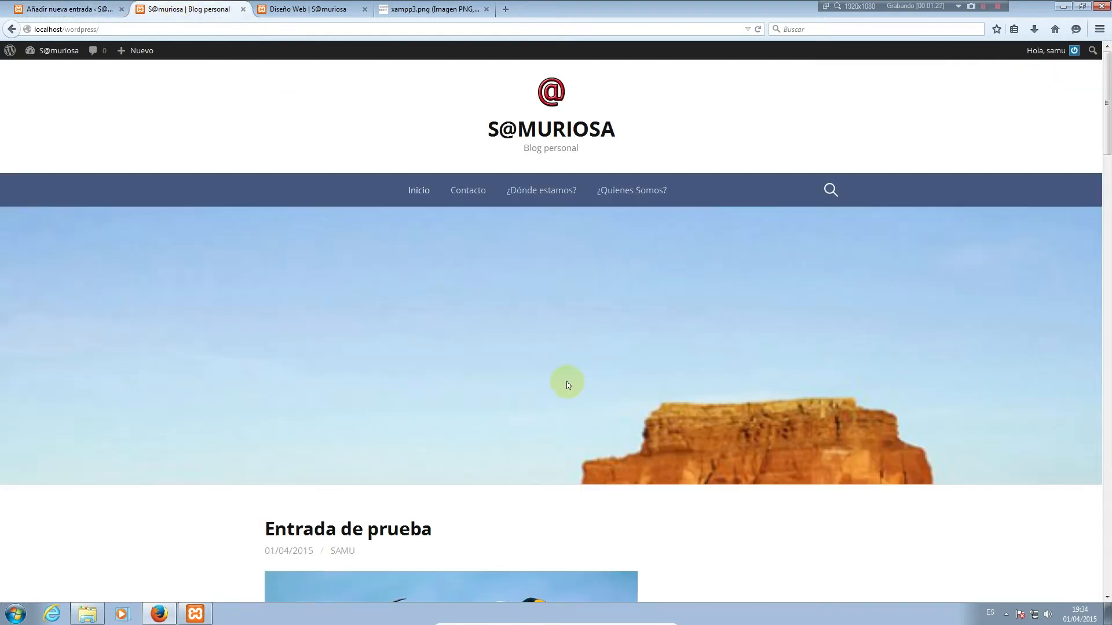
# Reload the blog homepage so it displays in the Twenty Thirteen theme
pyautogui.scroll(-20, 568, 384)
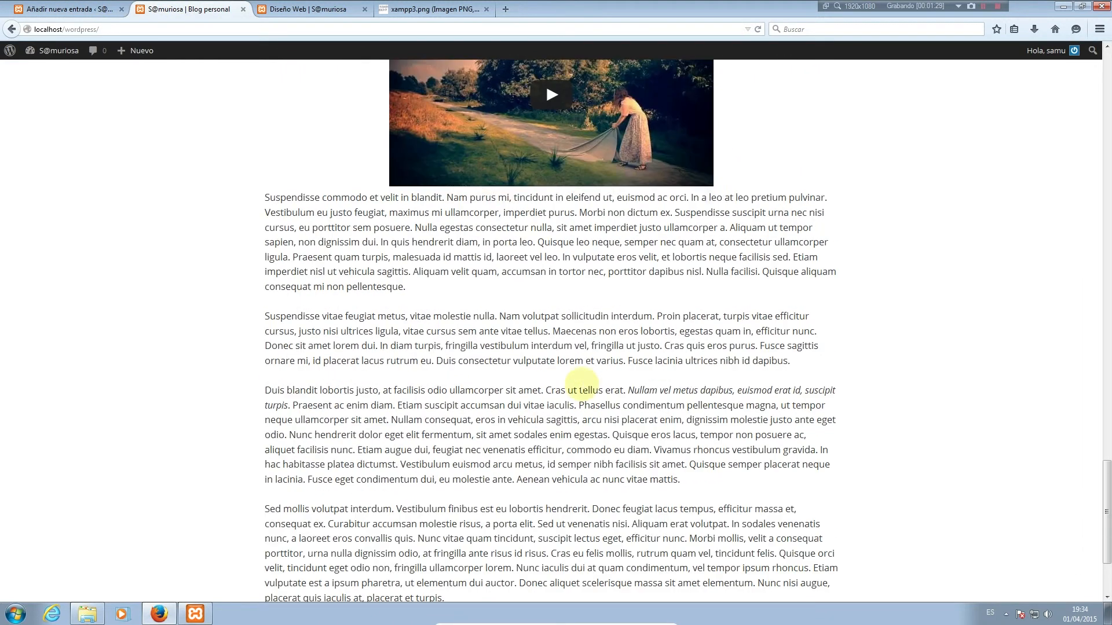
pyautogui.scroll(6, 582, 383)
pyautogui.scroll(-2, 373, 144)
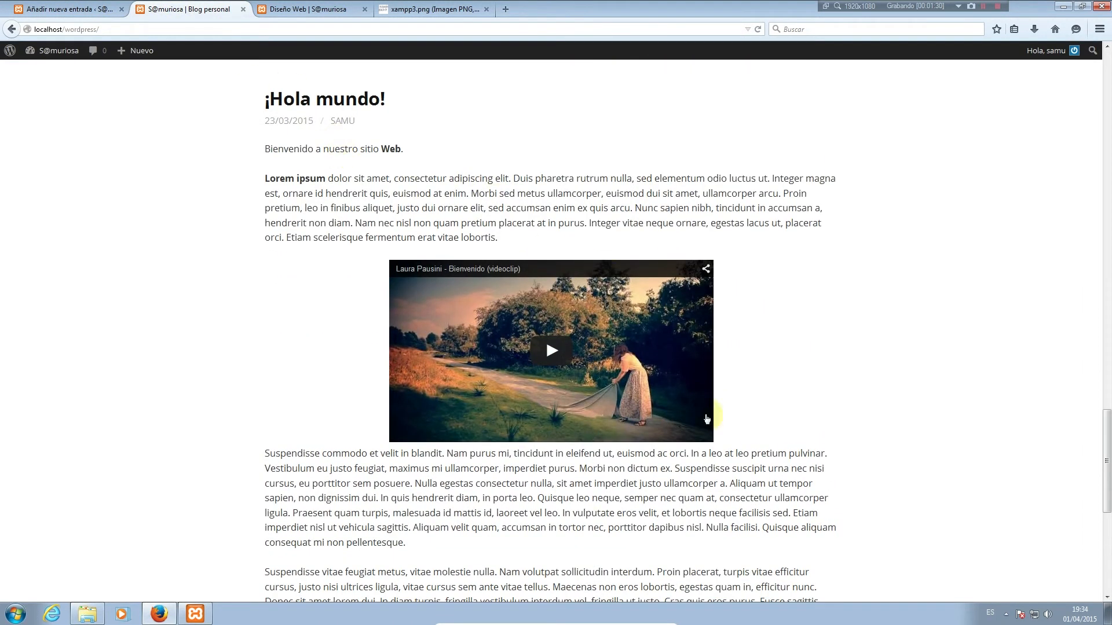
pyautogui.scroll(8, 454, 323)
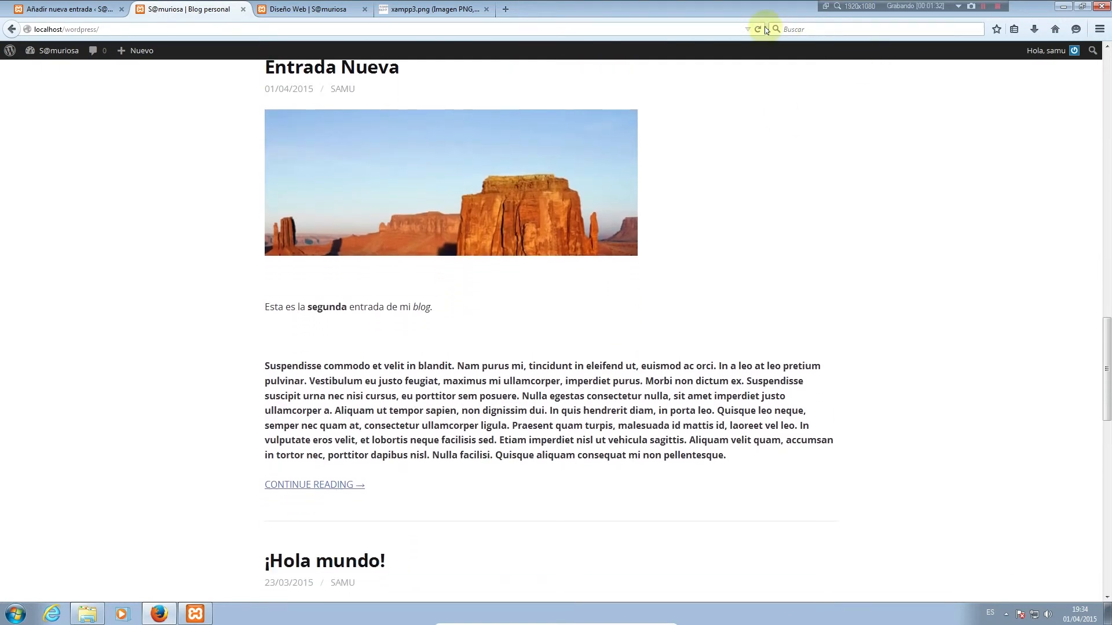
pyautogui.click(758, 29)
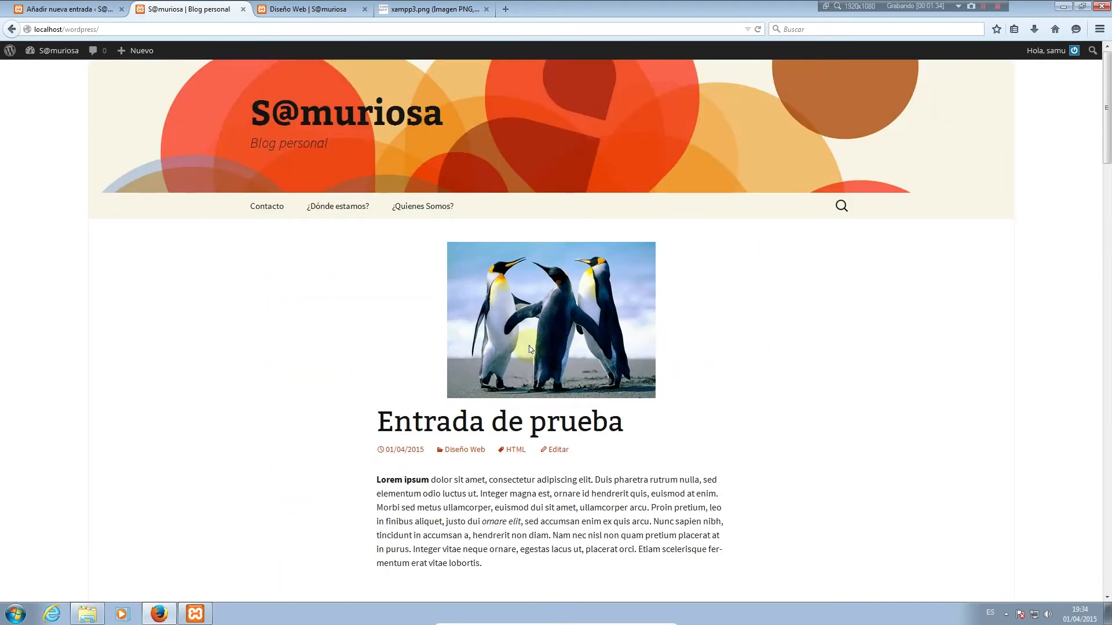
# Look over the ¡Hola mundo! post on the blog, then return to the new-post editor
pyautogui.scroll(-15, 635, 367)
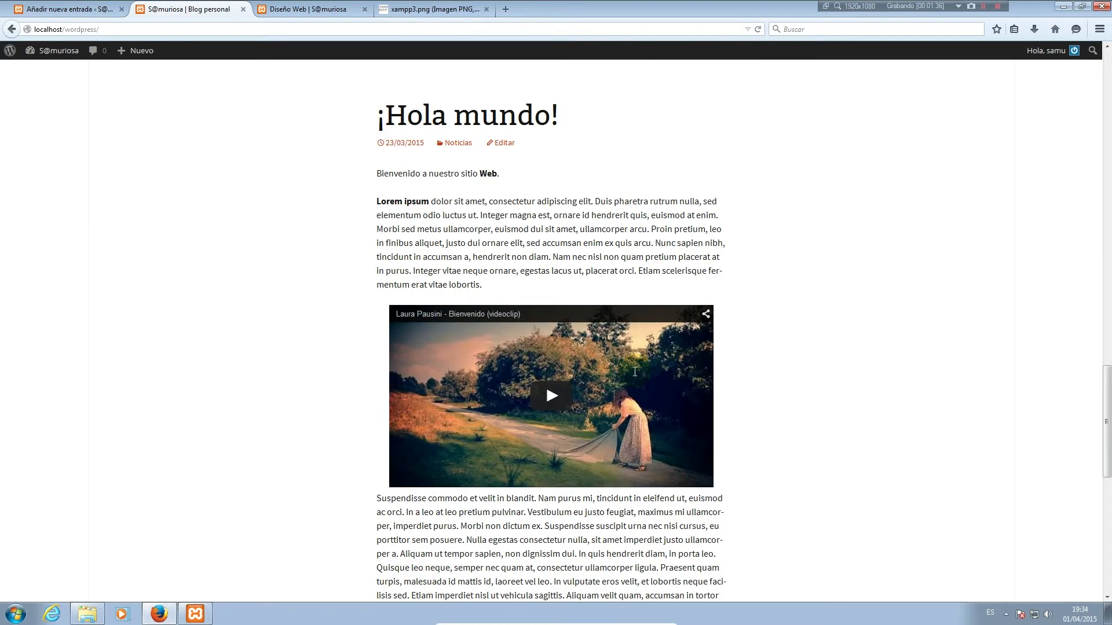
pyautogui.scroll(5, 634, 371)
pyautogui.scroll(2, 635, 371)
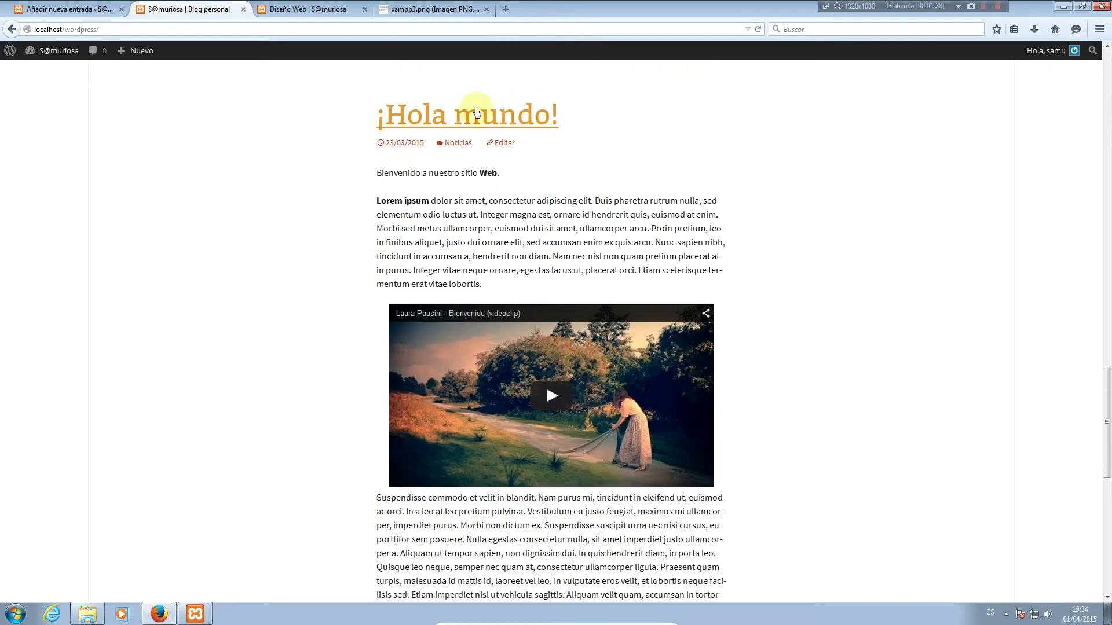
pyautogui.scroll(-16, 645, 454)
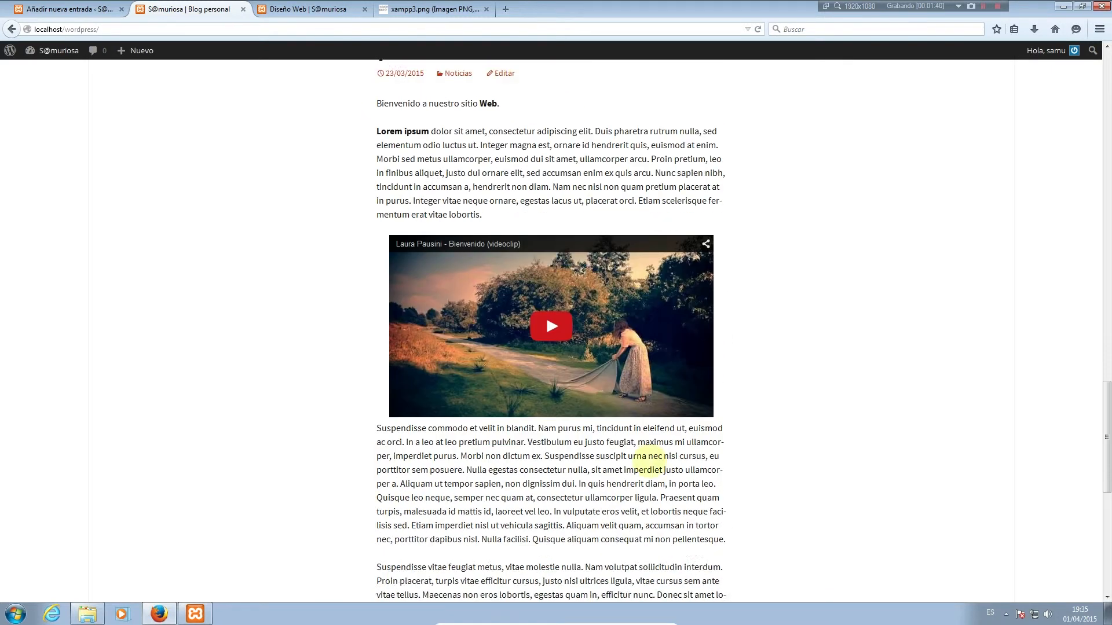
pyautogui.scroll(20, 466, 396)
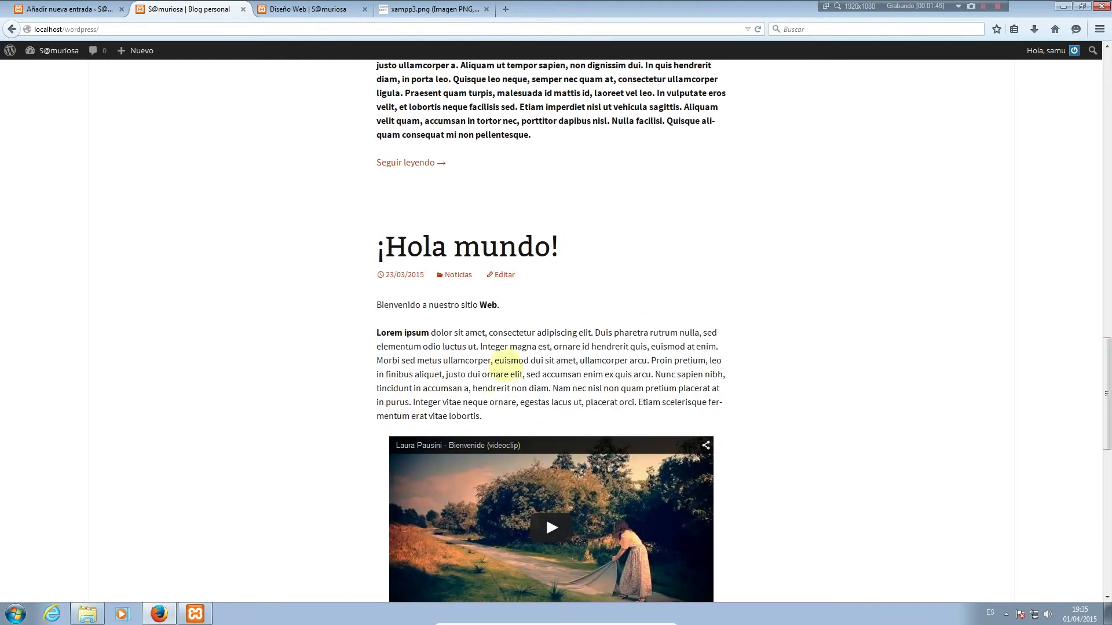
pyautogui.click(50, 7)
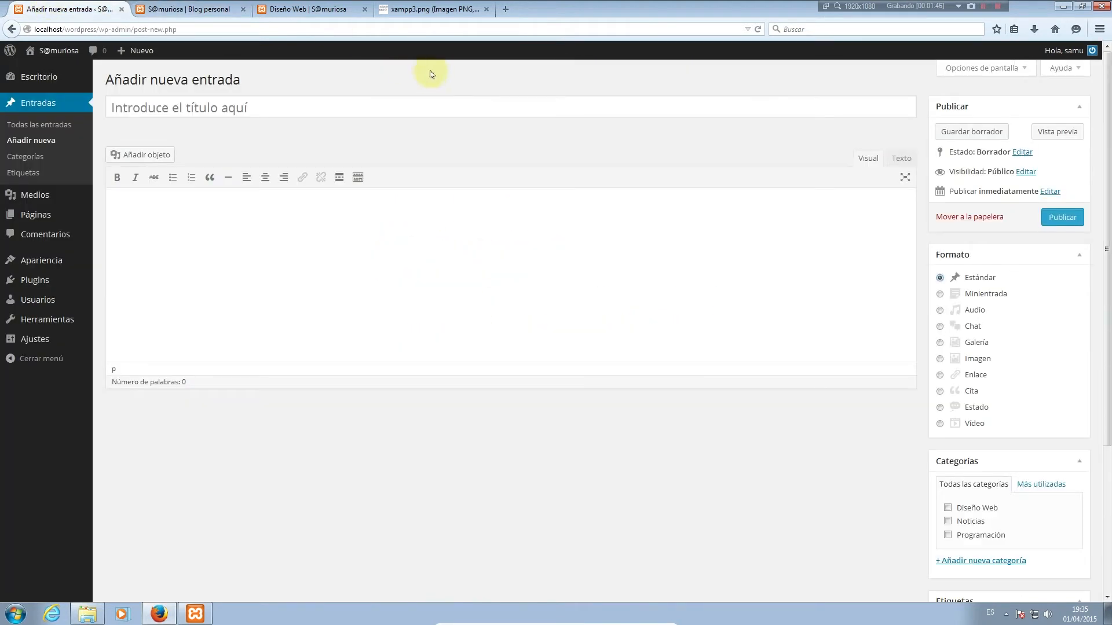
# Open ¡Hola mundo! from Todas las entradas, set its format to Minientrada, and update it
pyautogui.click(36, 123)
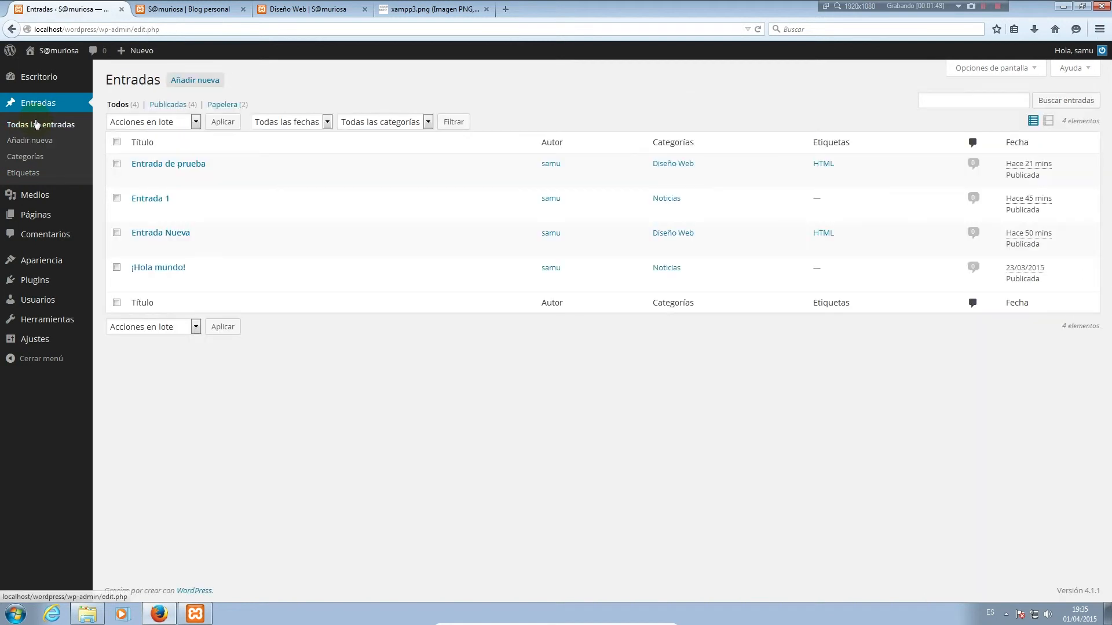
pyautogui.click(142, 282)
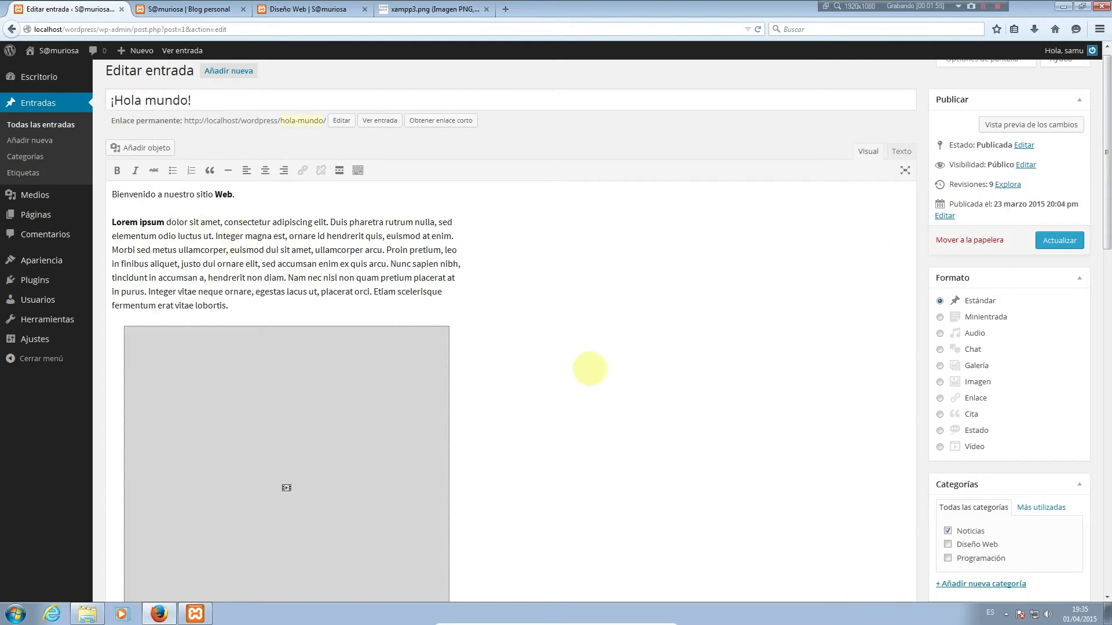
pyautogui.scroll(-5, 533, 362)
pyautogui.scroll(3, 534, 362)
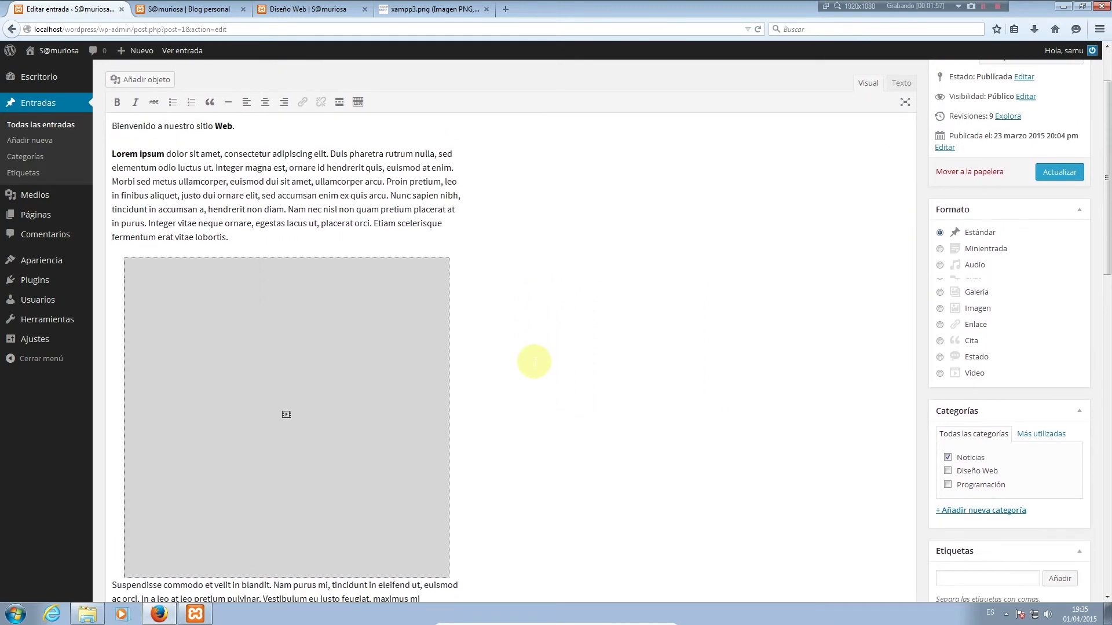
pyautogui.scroll(-4, 976, 227)
pyautogui.scroll(5, 977, 227)
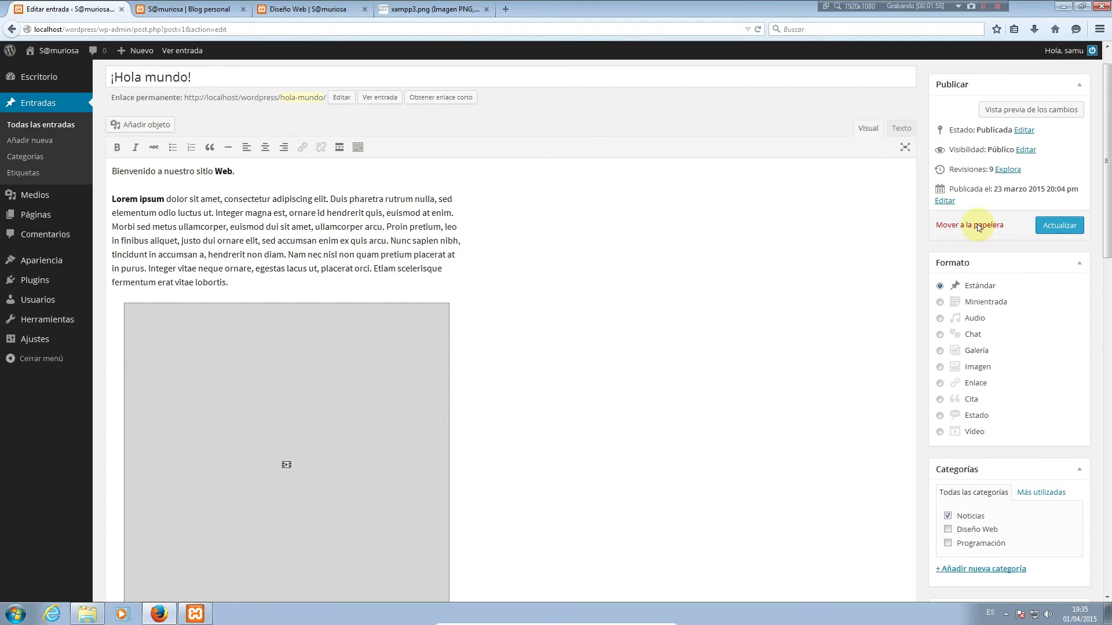
pyautogui.click(982, 319)
pyautogui.click(1057, 242)
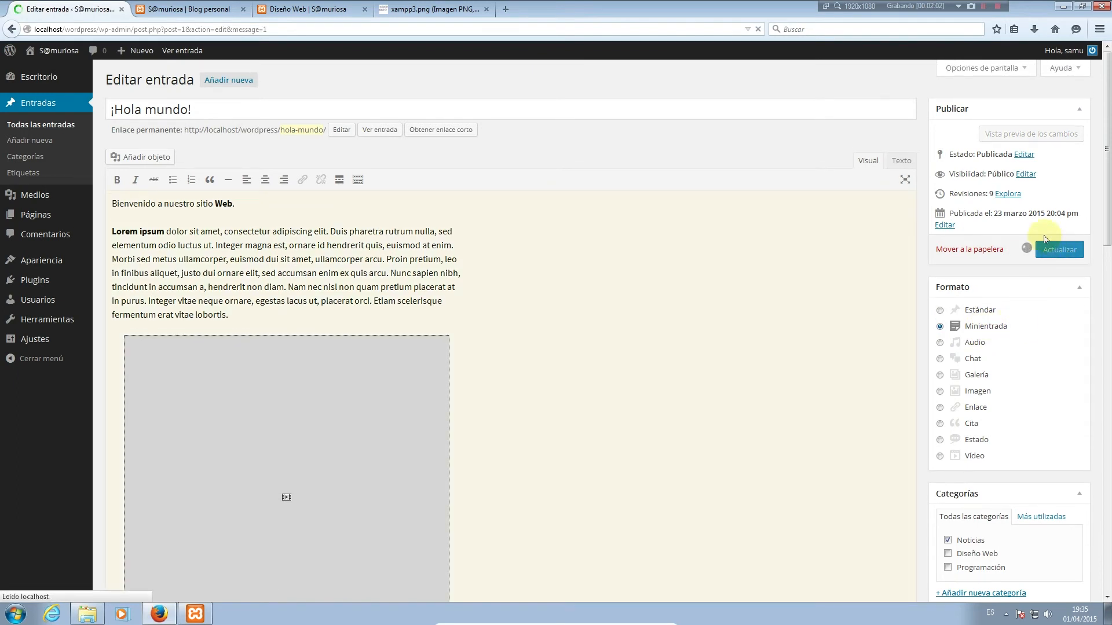
# Reload the blog and inspect ¡Hola mundo! shown untitled as a Minientrada, selecting part of its text
pyautogui.click(188, 9)
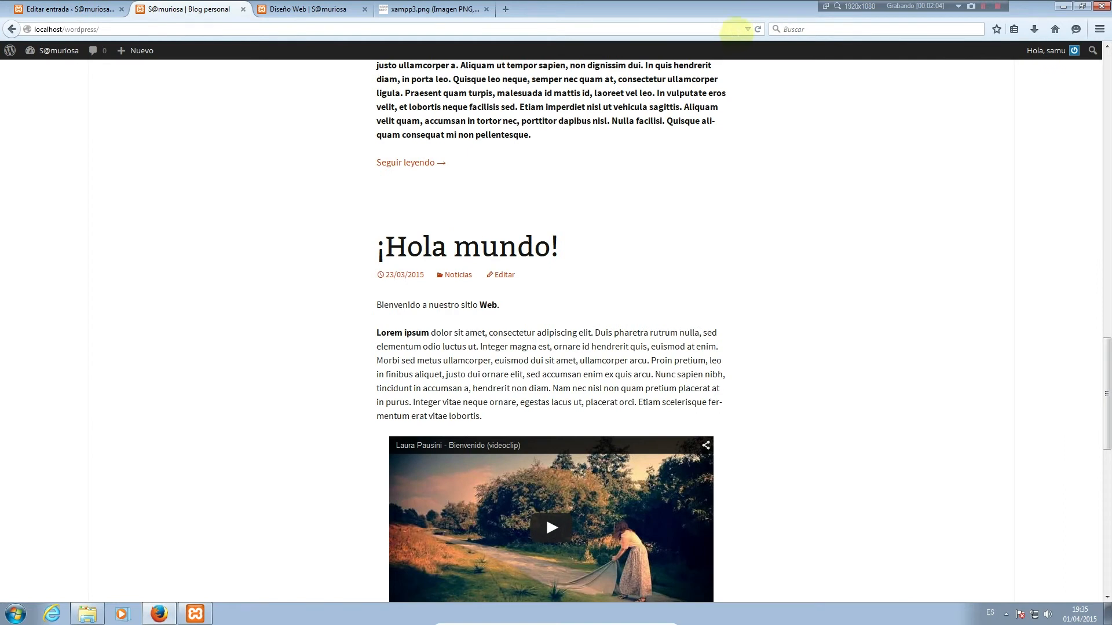
pyautogui.click(758, 29)
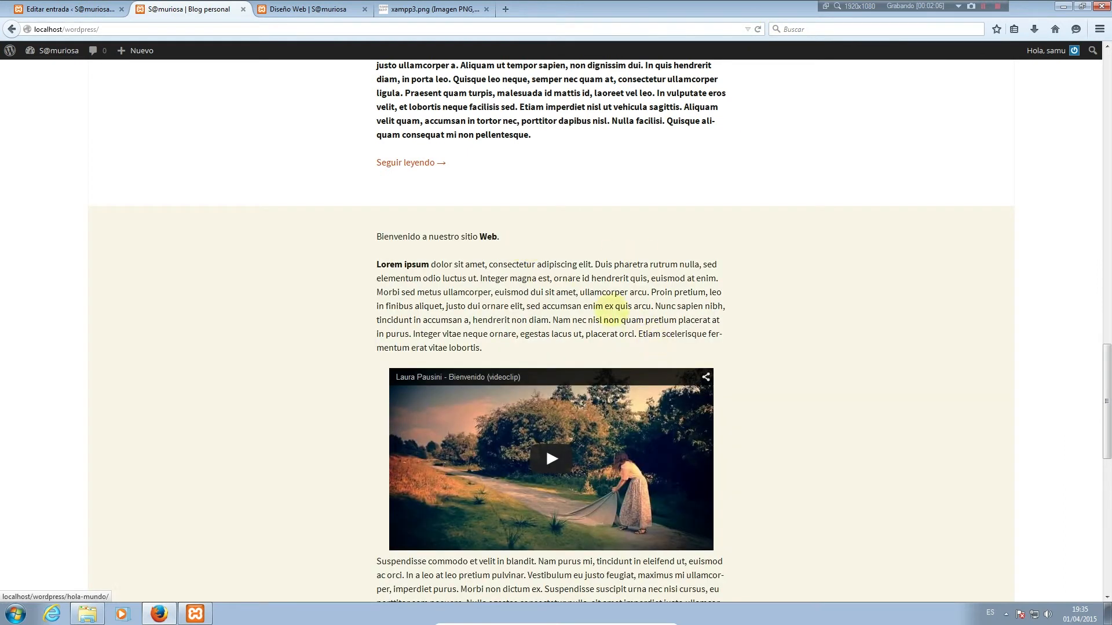
pyautogui.scroll(-3, 1003, 270)
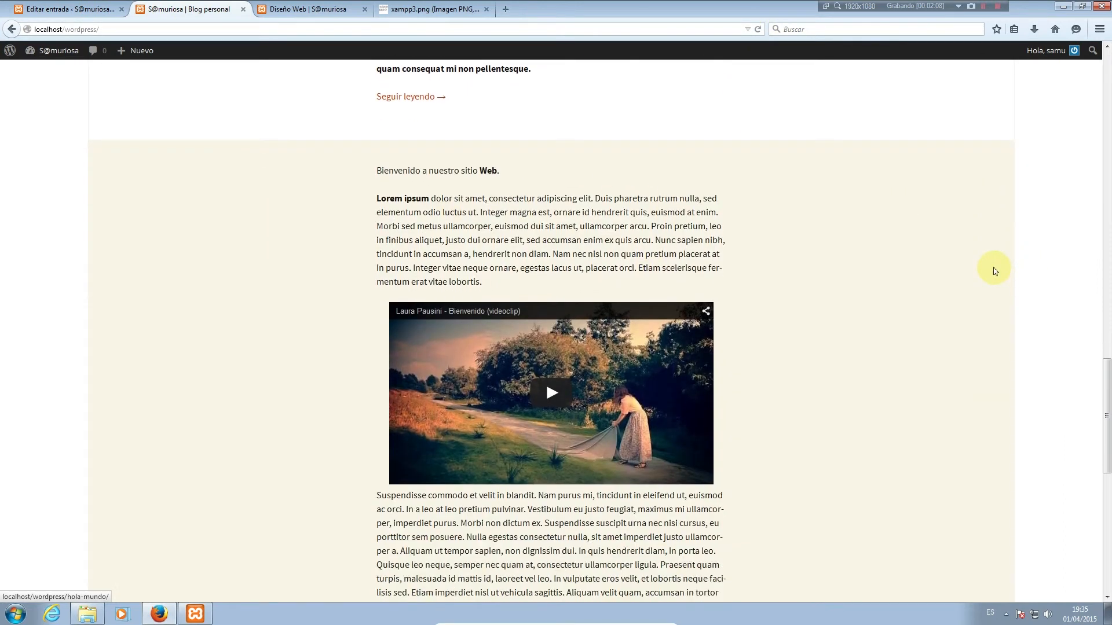
pyautogui.scroll(3, 984, 296)
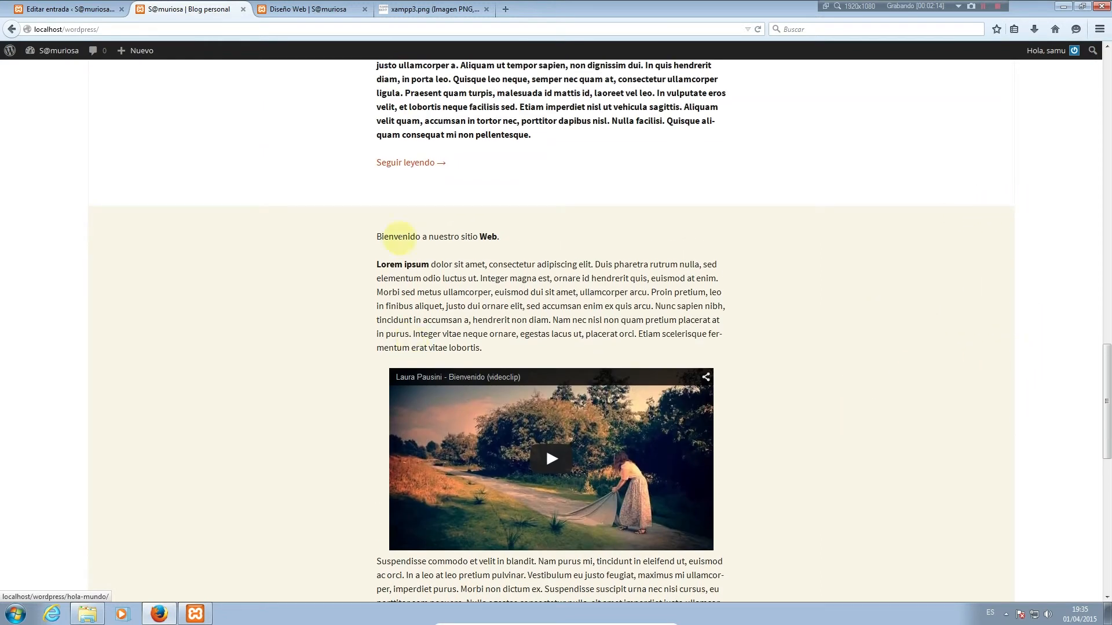
pyautogui.scroll(-10, 434, 307)
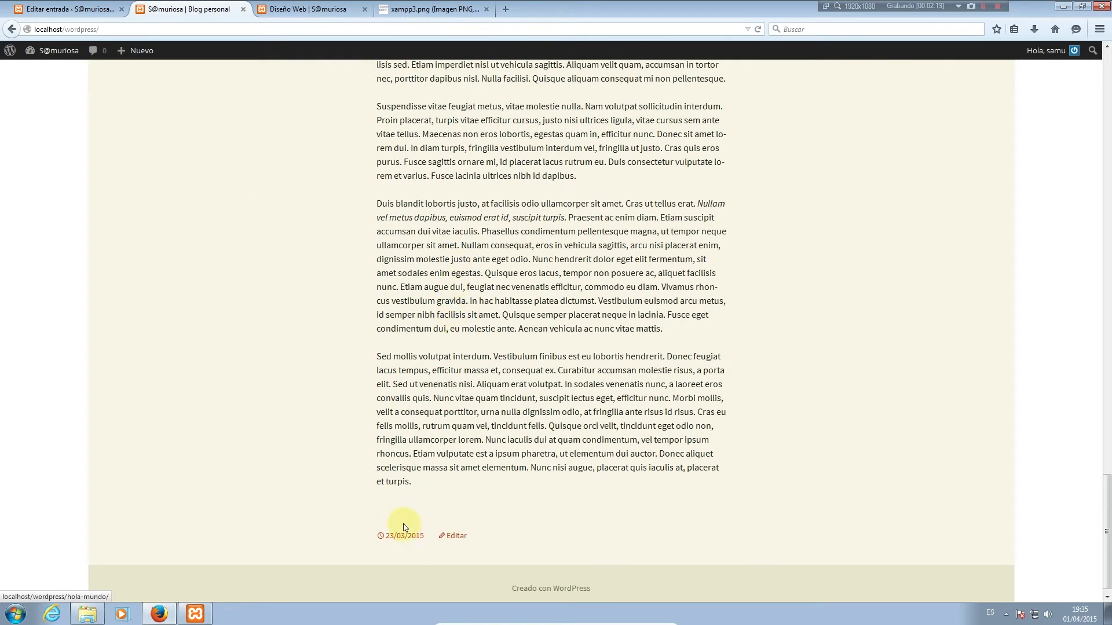
pyautogui.scroll(15, 443, 522)
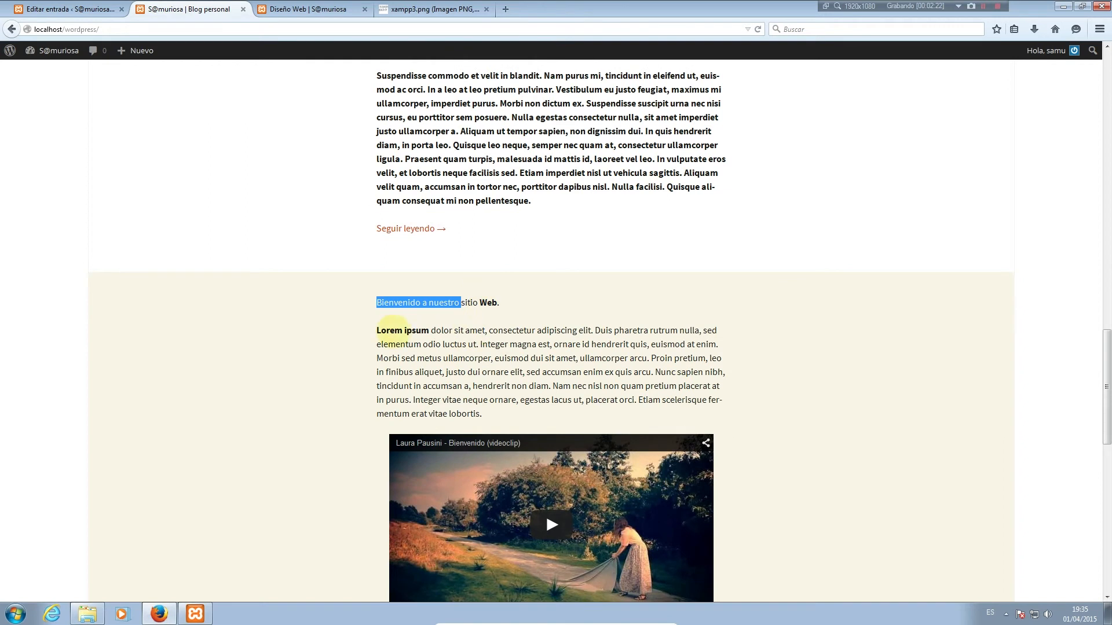
pyautogui.moveTo(378, 330); pyautogui.dragTo(712, 413)
pyautogui.click(788, 385)
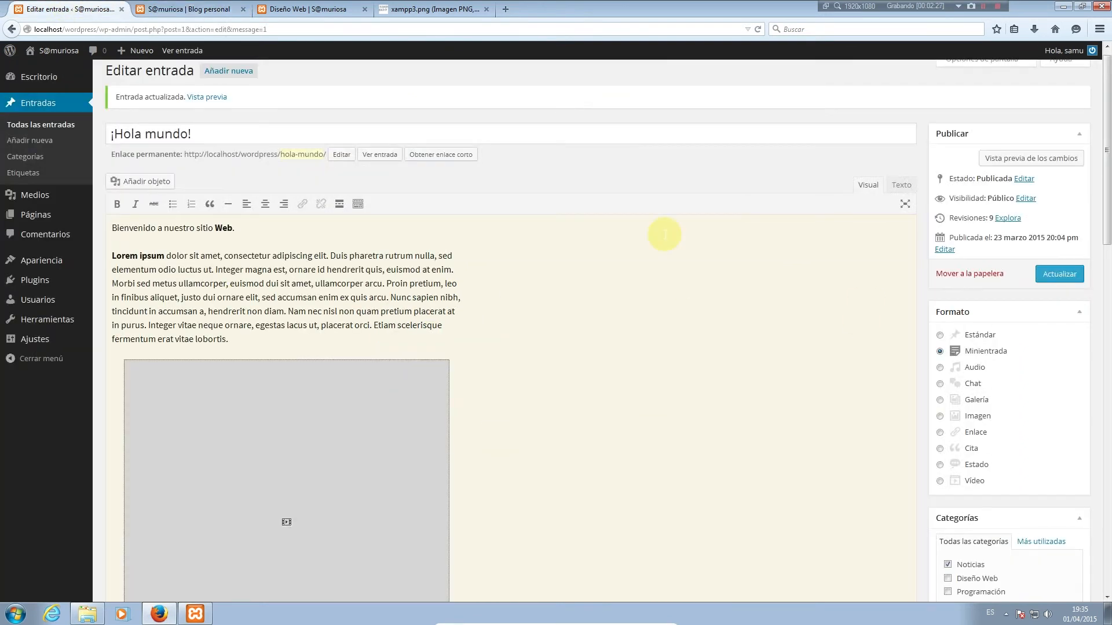
# Set ¡Hola mundo! to Audio format and delete the video placeholder and later paragraphs
pyautogui.click(975, 373)
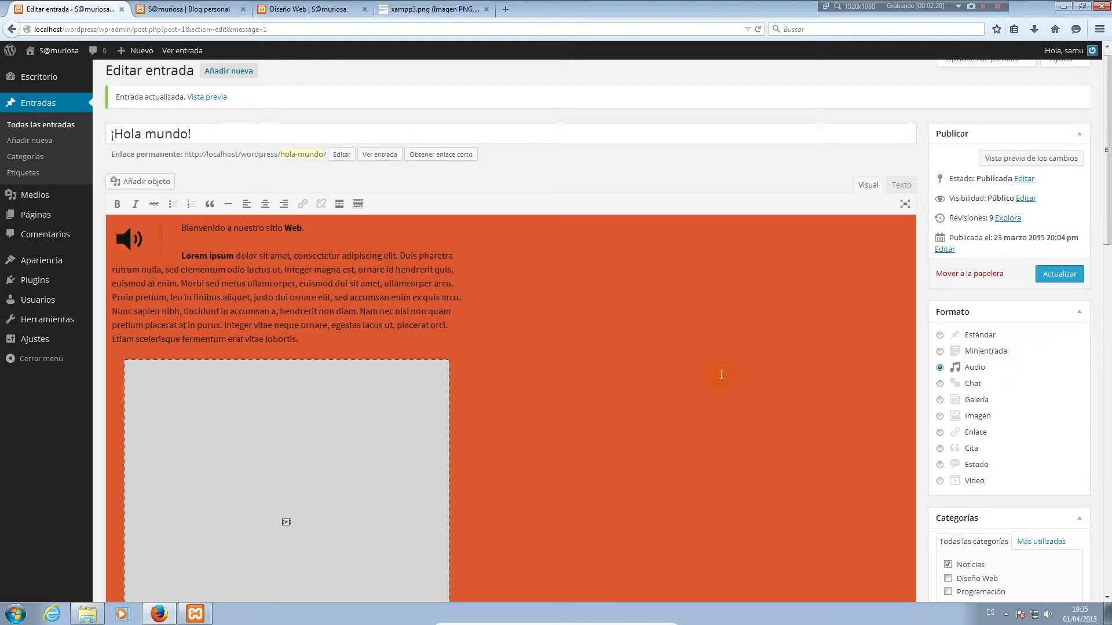
pyautogui.scroll(-5, 585, 290)
pyautogui.scroll(3, 608, 290)
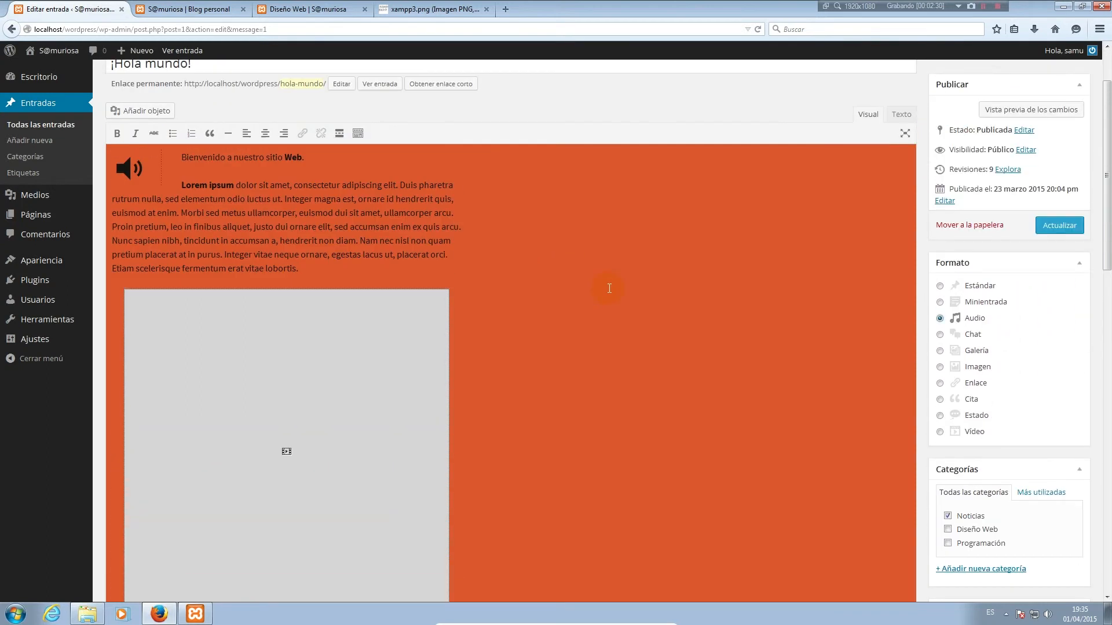
pyautogui.press('Delete')
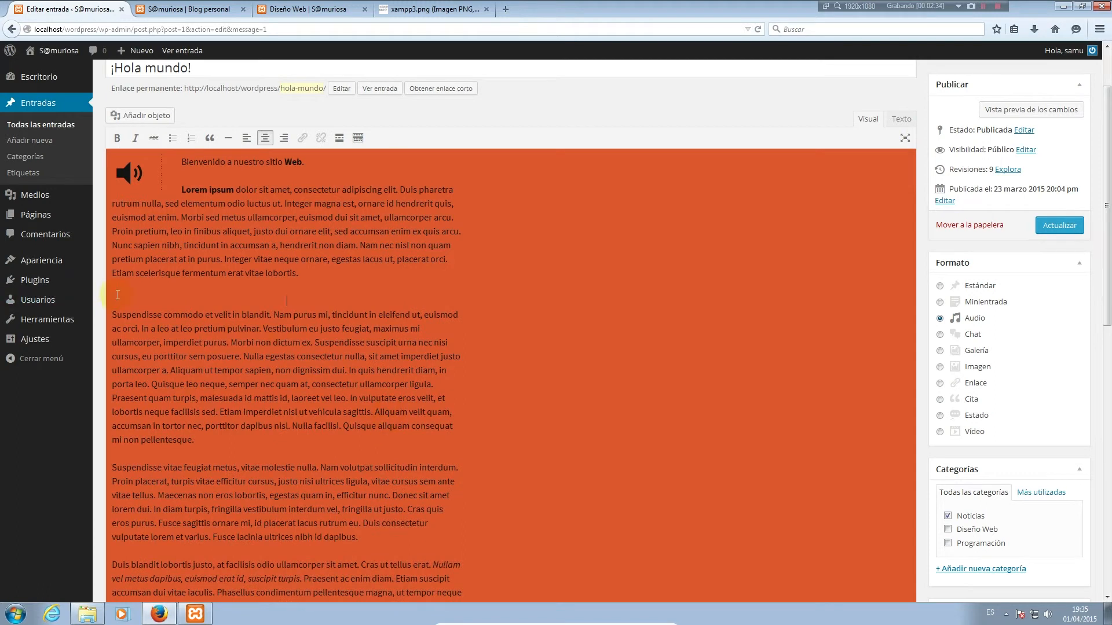
pyautogui.moveTo(115, 296); pyautogui.dragTo(329, 347)
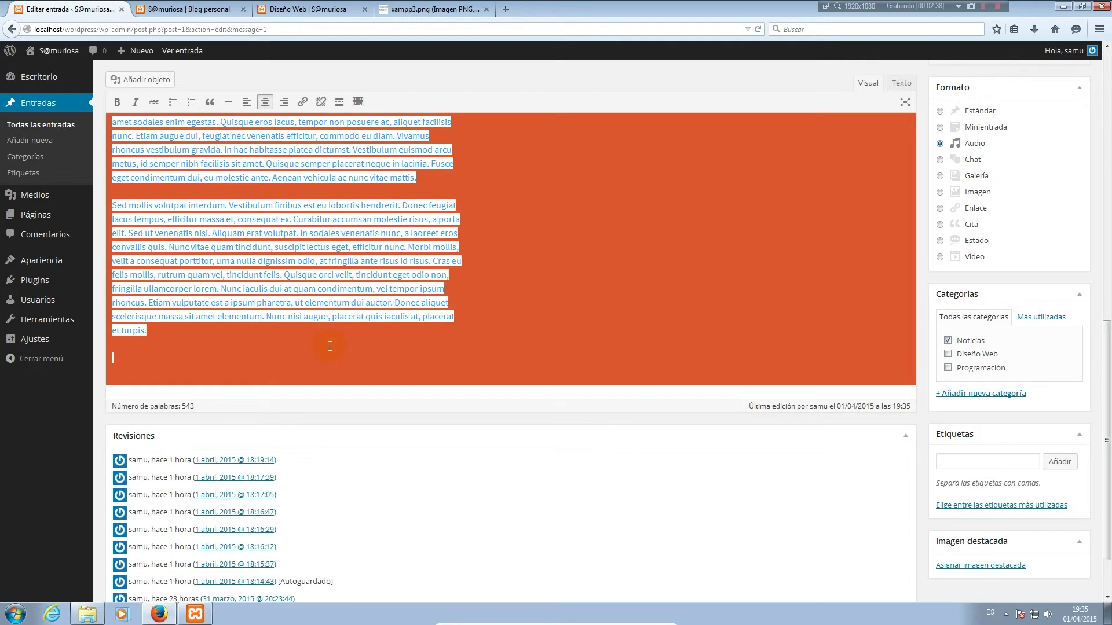
pyautogui.press('Delete')
# Insert Kalimba.mp3 from the media library into the post and update it
pyautogui.scroll(2, 382, 255)
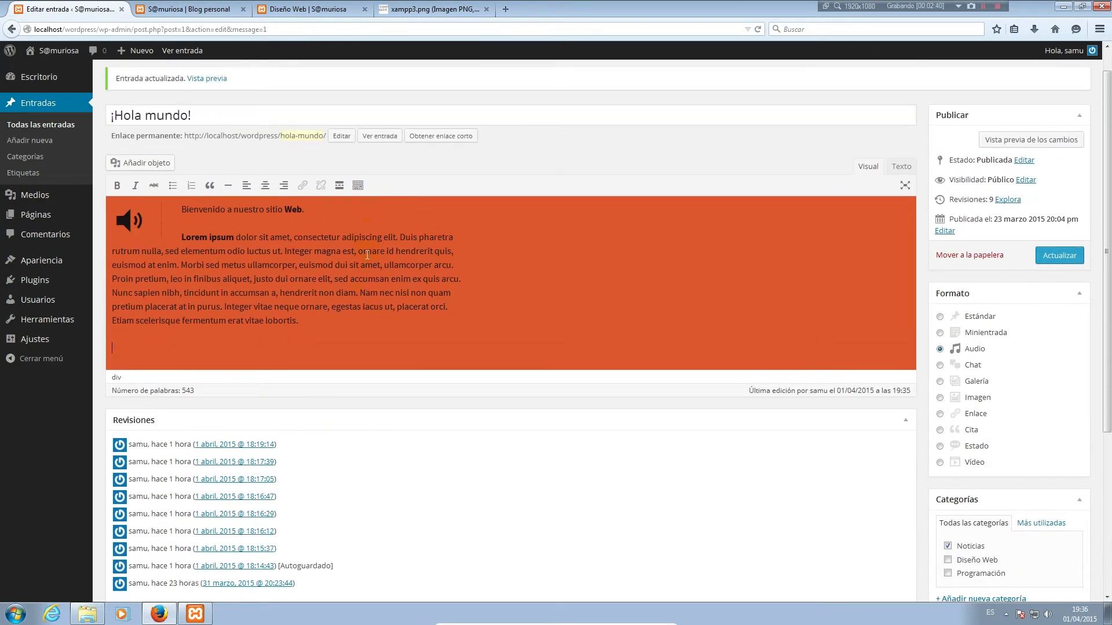
pyautogui.scroll(-5, 264, 313)
pyautogui.scroll(5, 622, 355)
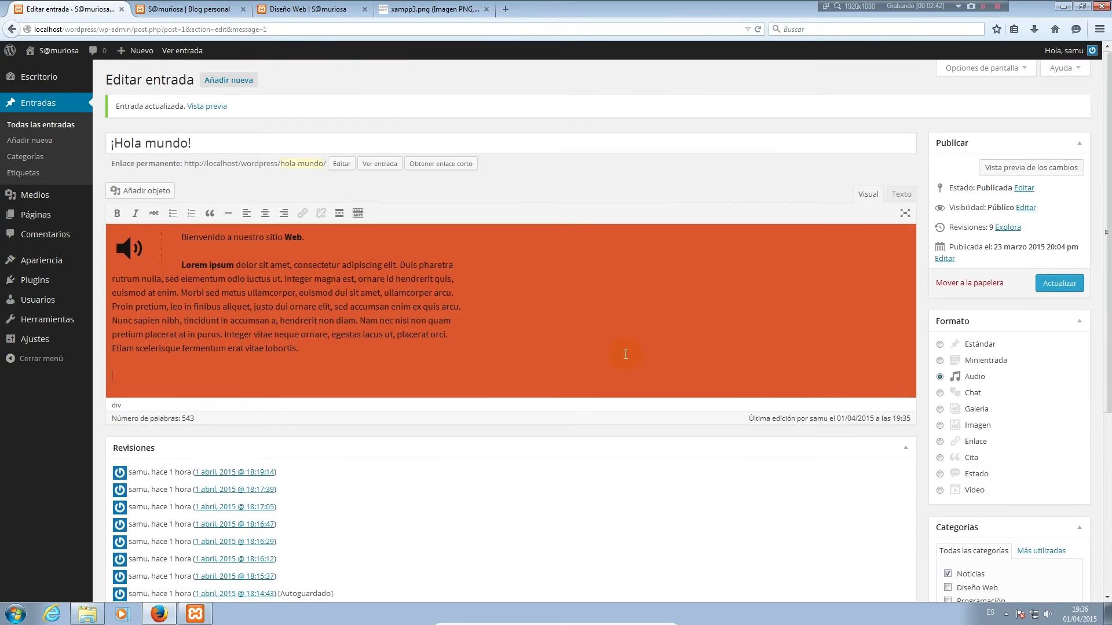
pyautogui.click(158, 192)
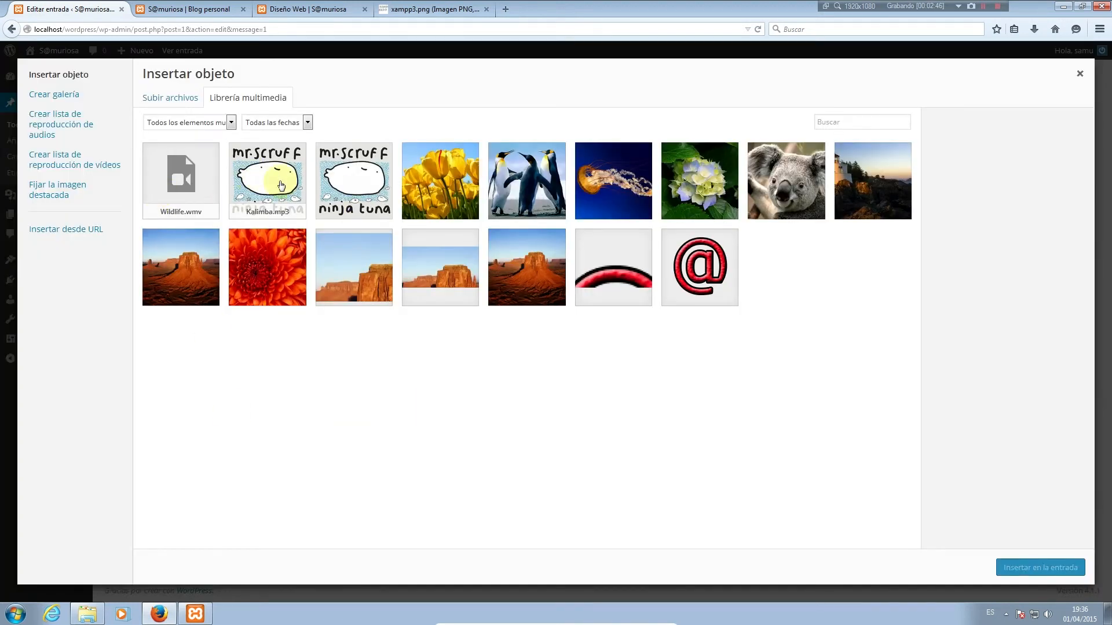
pyautogui.click(281, 186)
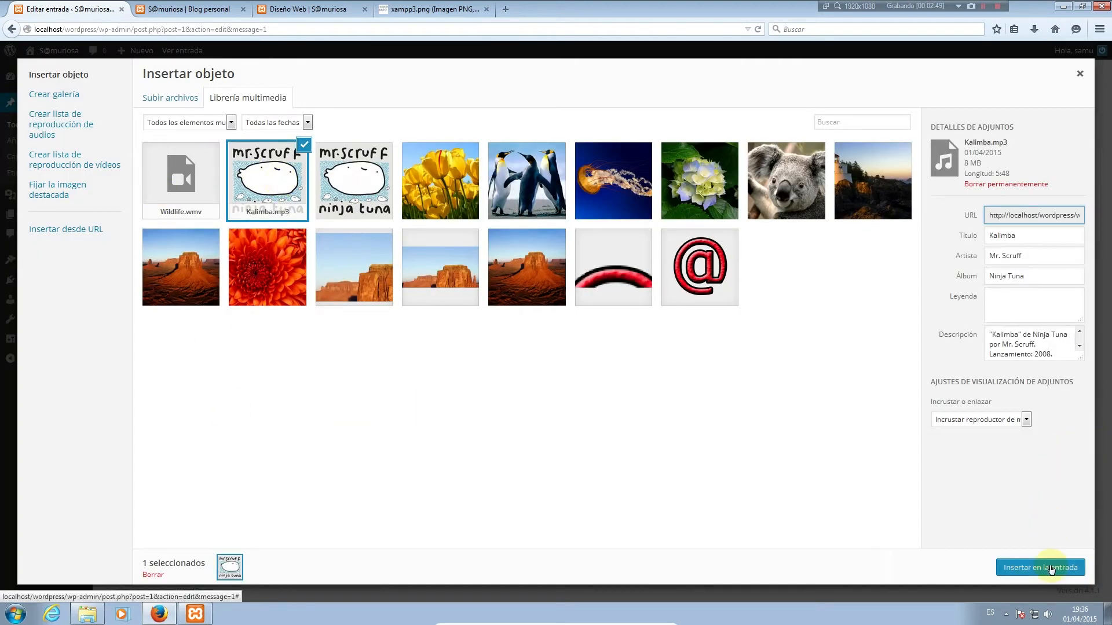
pyautogui.click(1050, 568)
pyautogui.click(1055, 283)
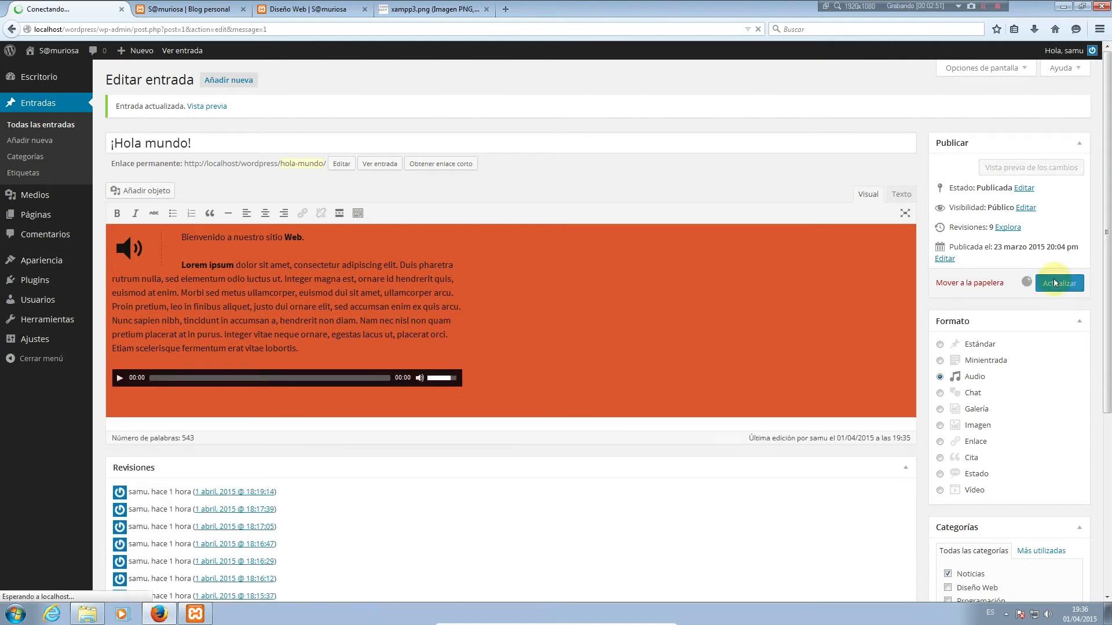
# Reload the blog to see ¡Hola mundo! as an Audio post with the Kalimba player, then return to the editor
pyautogui.click(182, 8)
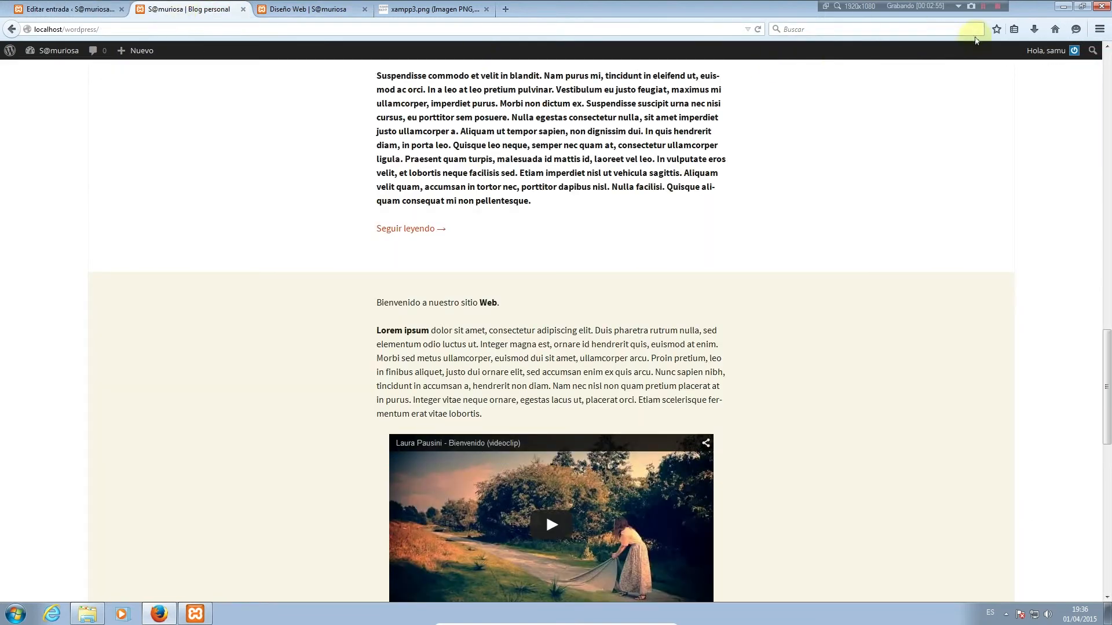
pyautogui.click(758, 29)
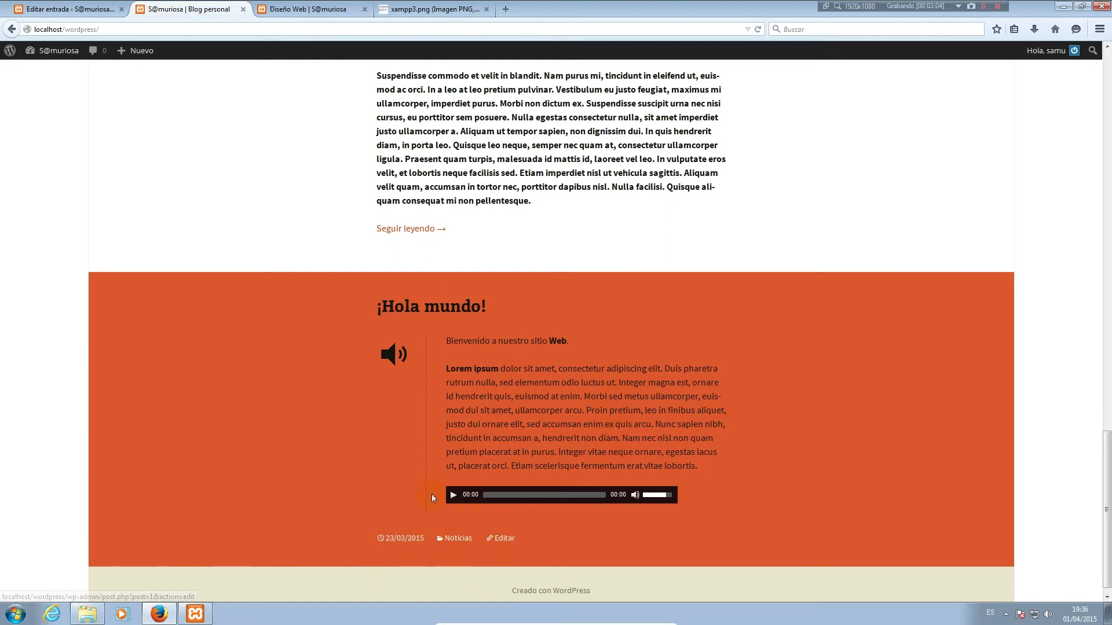
pyautogui.moveTo(448, 341); pyautogui.dragTo(692, 465)
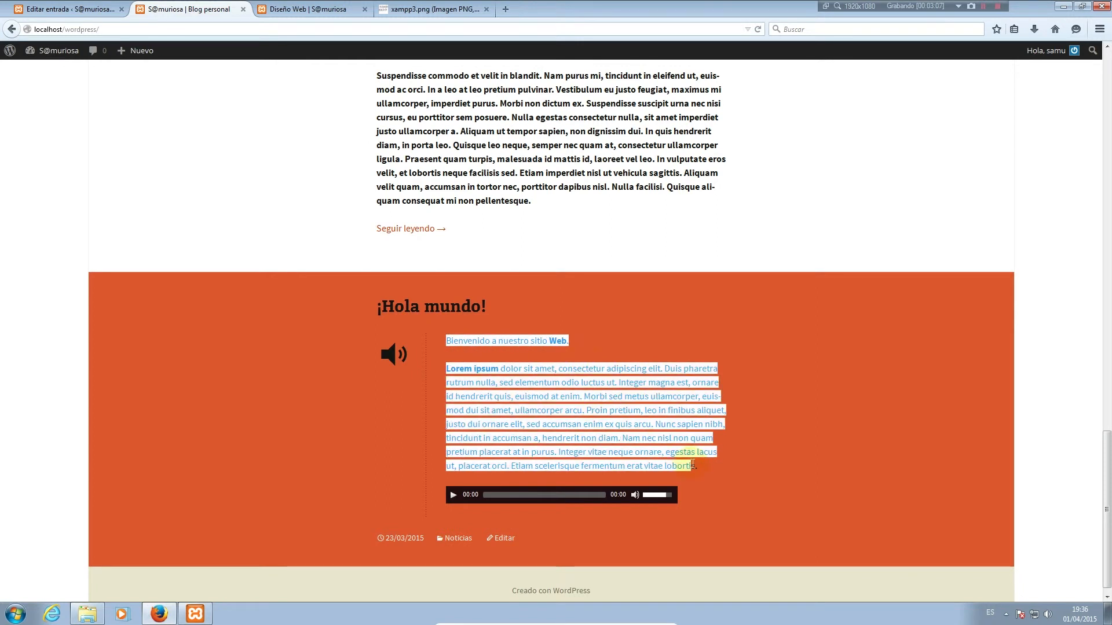
pyautogui.click(30, 10)
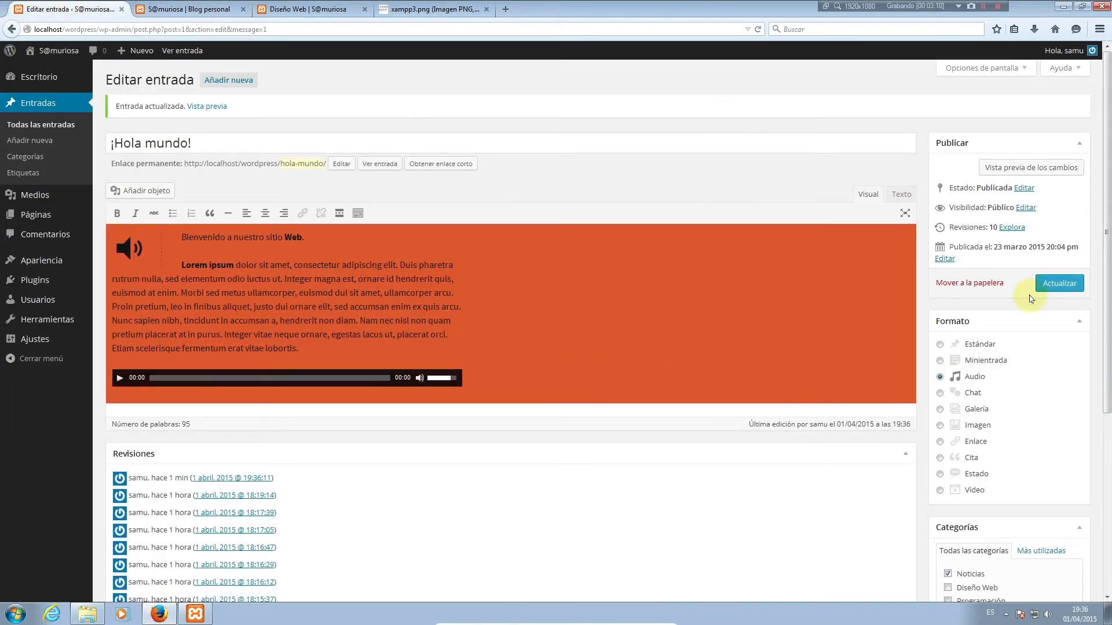
# Change ¡Hola mundo! to Chat format, remove the embedded audio player, and update the post
pyautogui.click(939, 394)
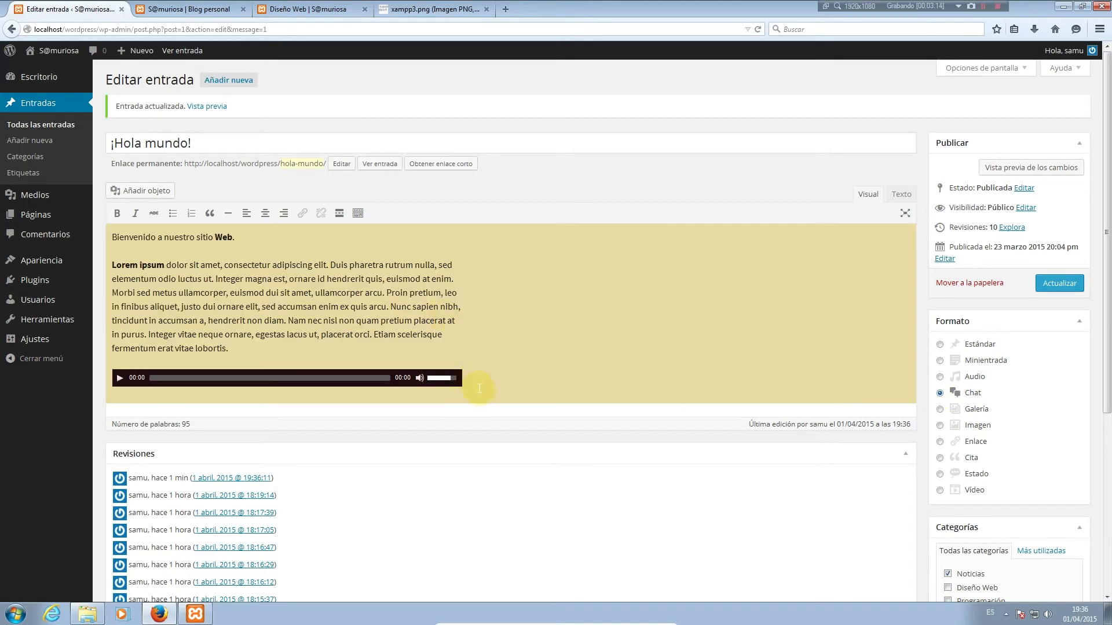
pyautogui.click(353, 388)
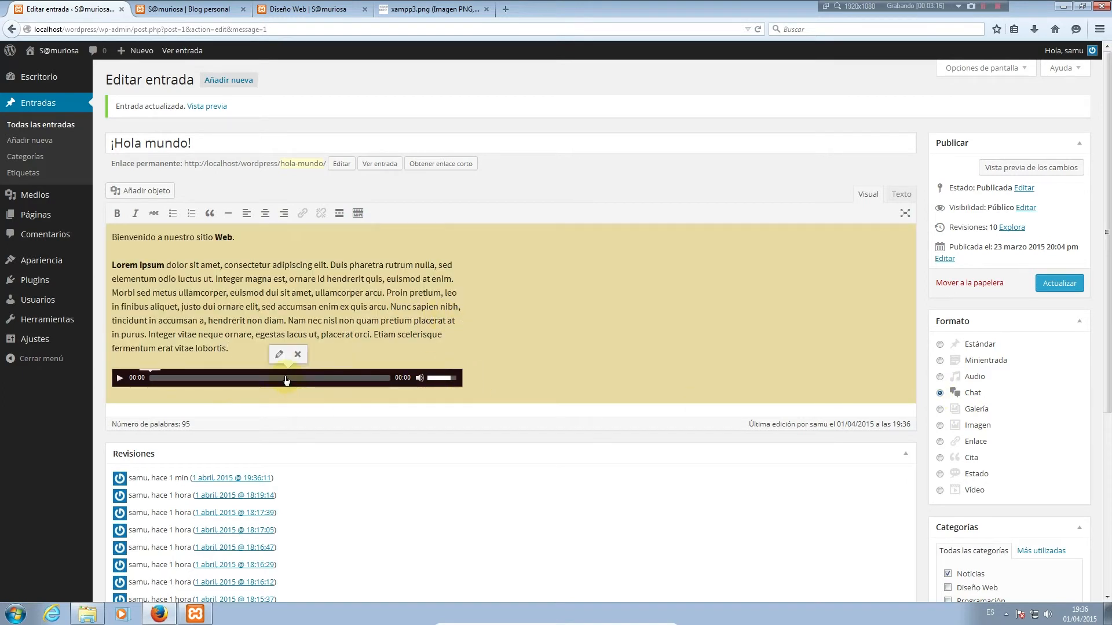
pyautogui.click(298, 354)
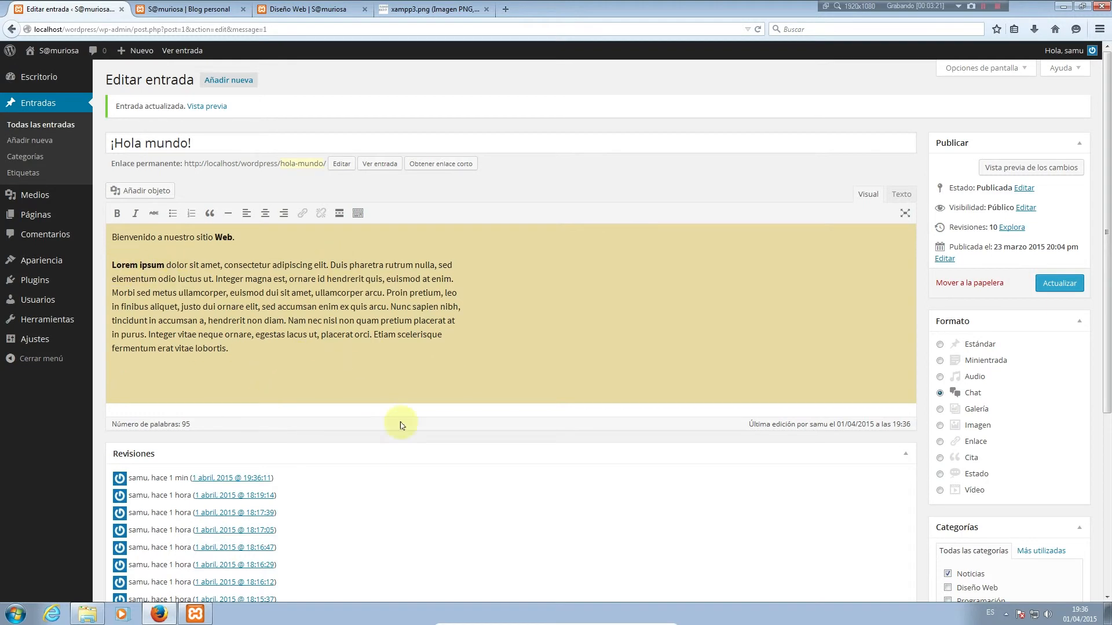
pyautogui.click(1059, 283)
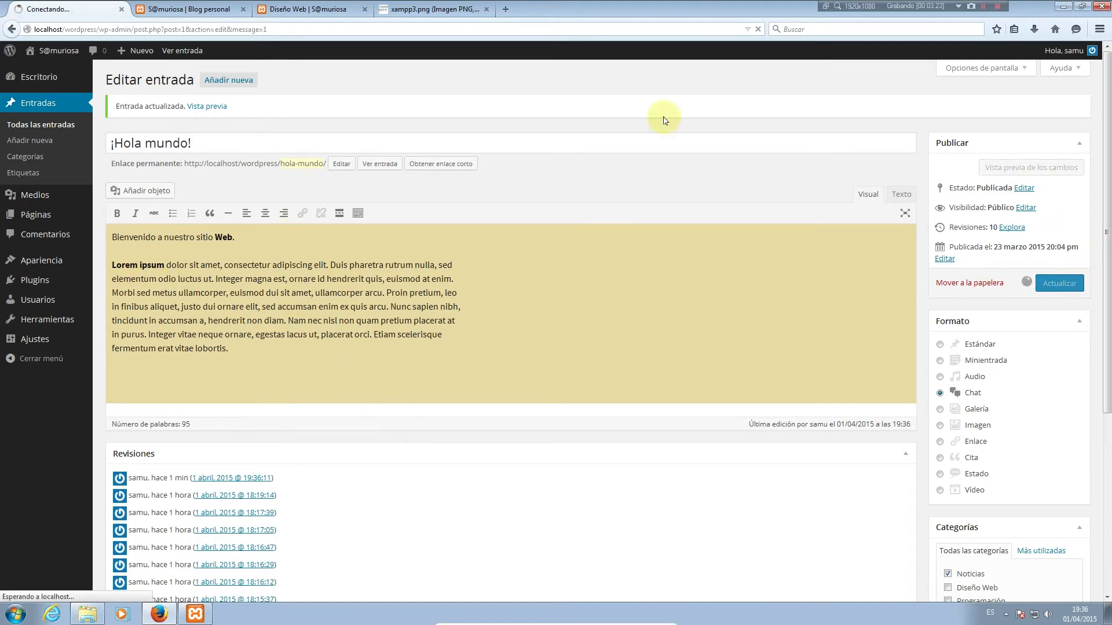
# Reload the blog to view the Chat-format post, then return to the editor
pyautogui.click(174, 10)
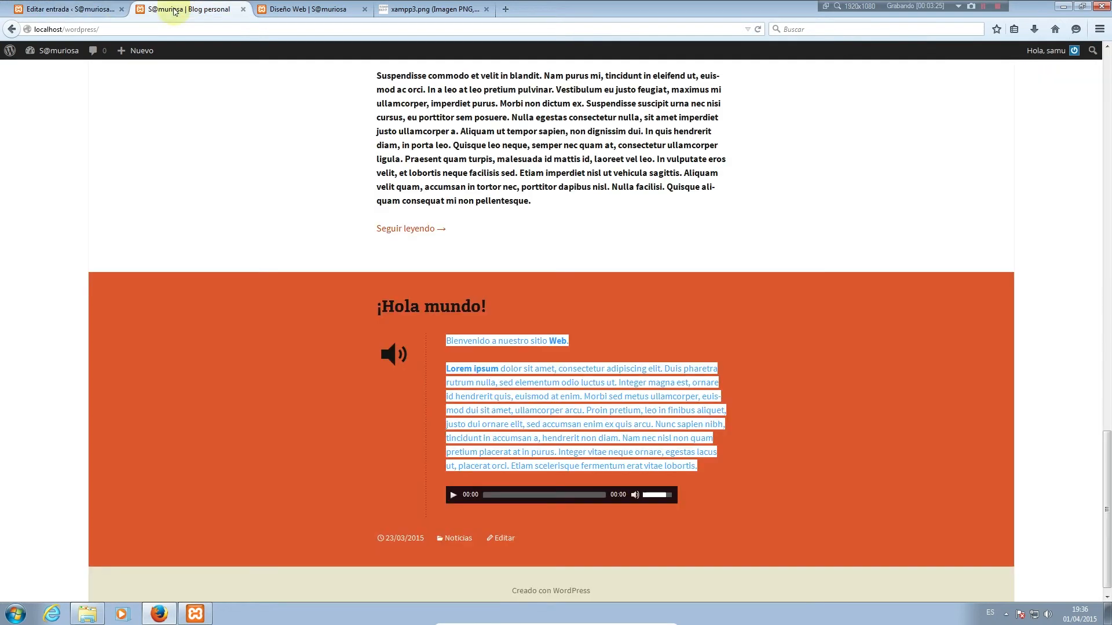
pyautogui.click(757, 29)
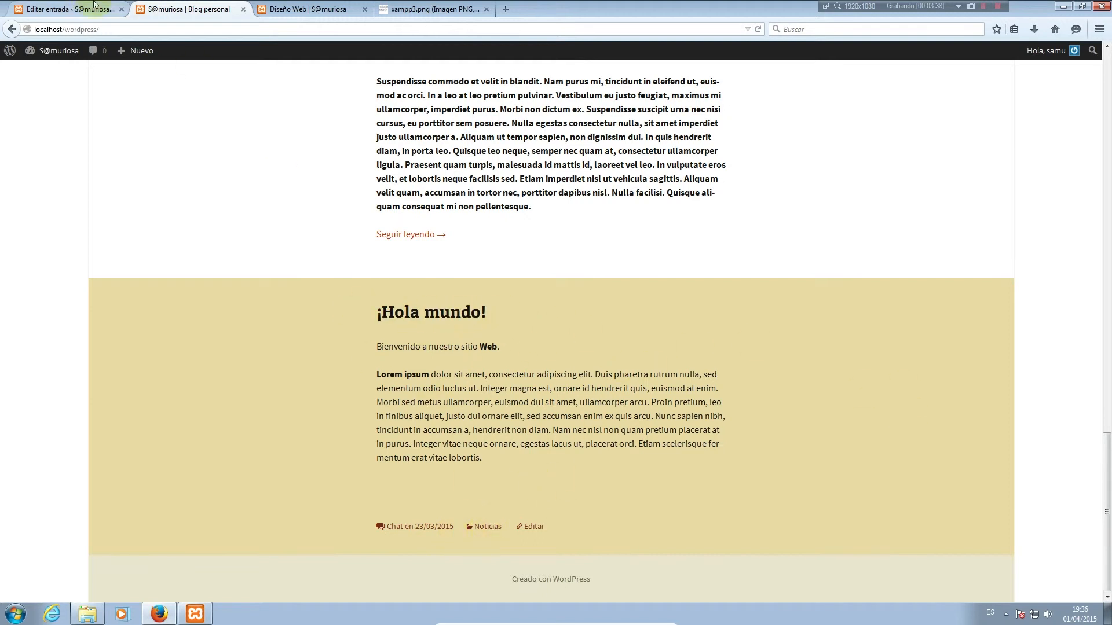
pyautogui.click(64, 9)
pyautogui.scroll(-5, 1091, 527)
# Set the @ favicon image as the post's featured image and update the post
pyautogui.scroll(2, 1047, 559)
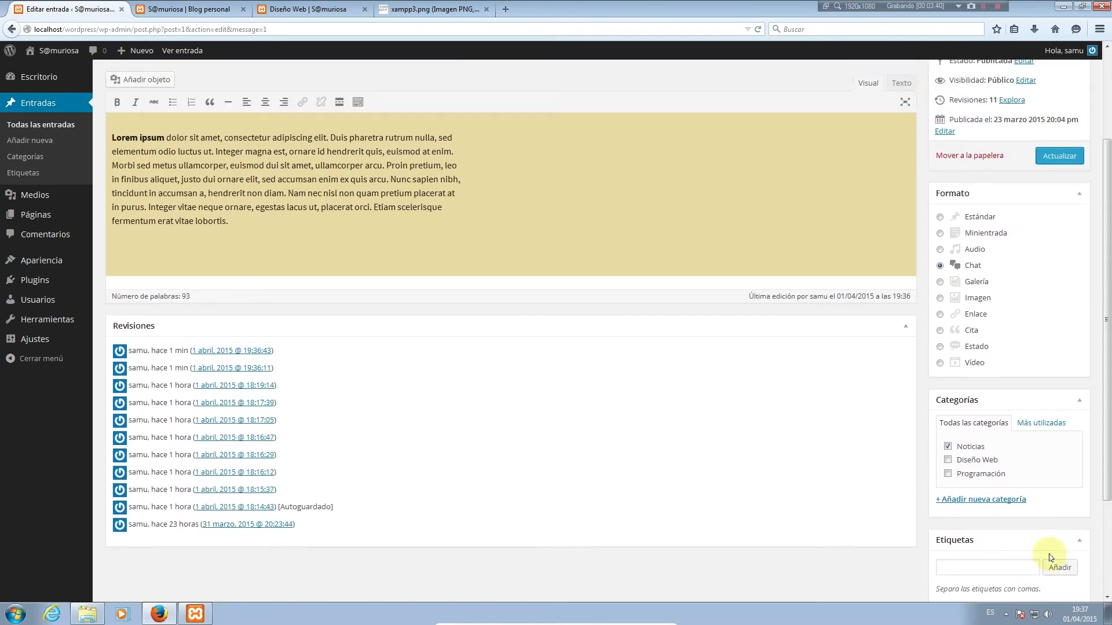
pyautogui.scroll(-2, 1047, 559)
pyautogui.click(965, 542)
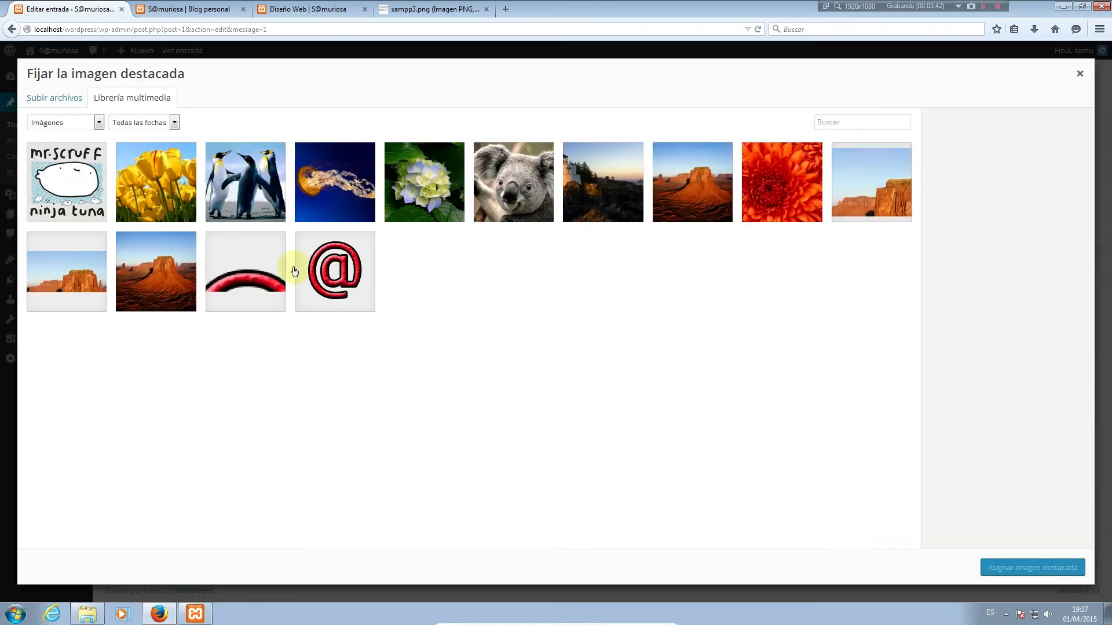
pyautogui.click(330, 303)
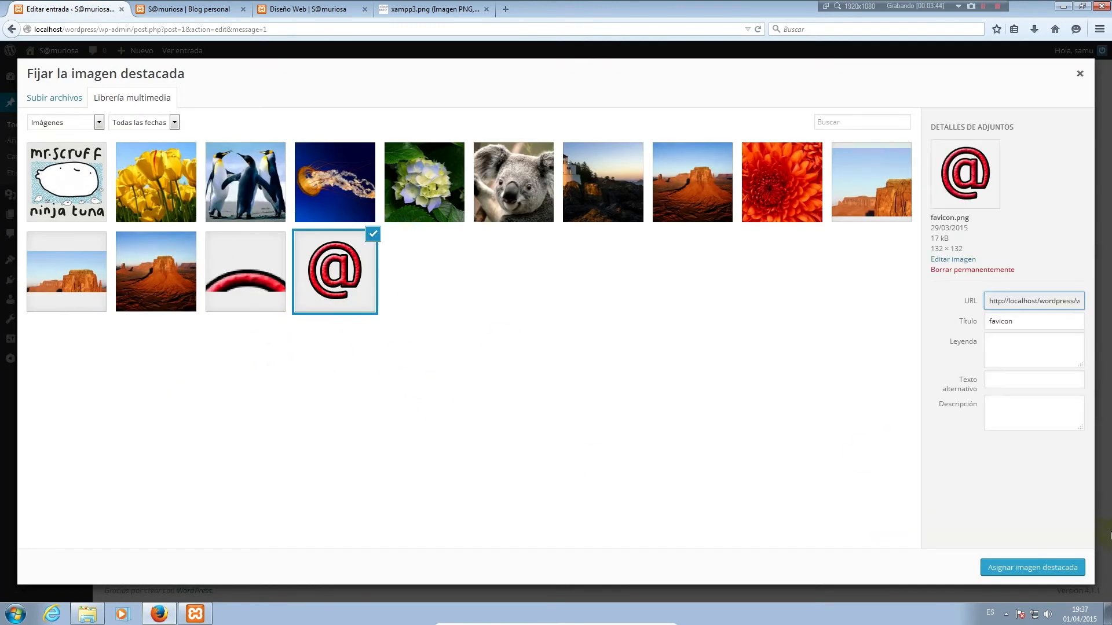
pyautogui.click(1048, 575)
pyautogui.scroll(3, 1007, 389)
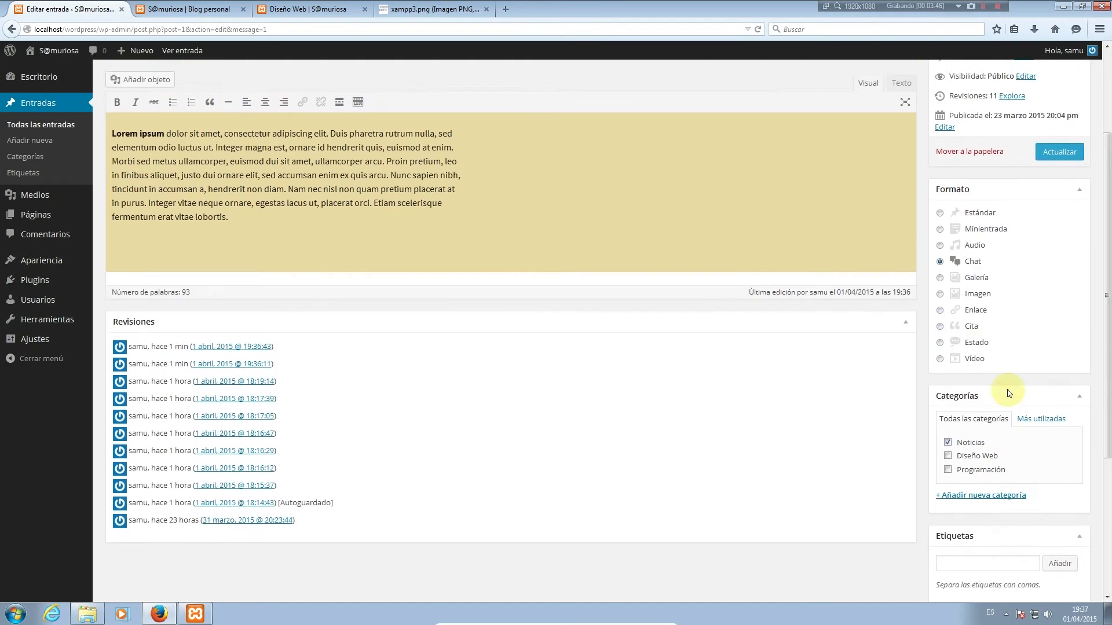
pyautogui.scroll(3, 1008, 392)
pyautogui.click(1060, 283)
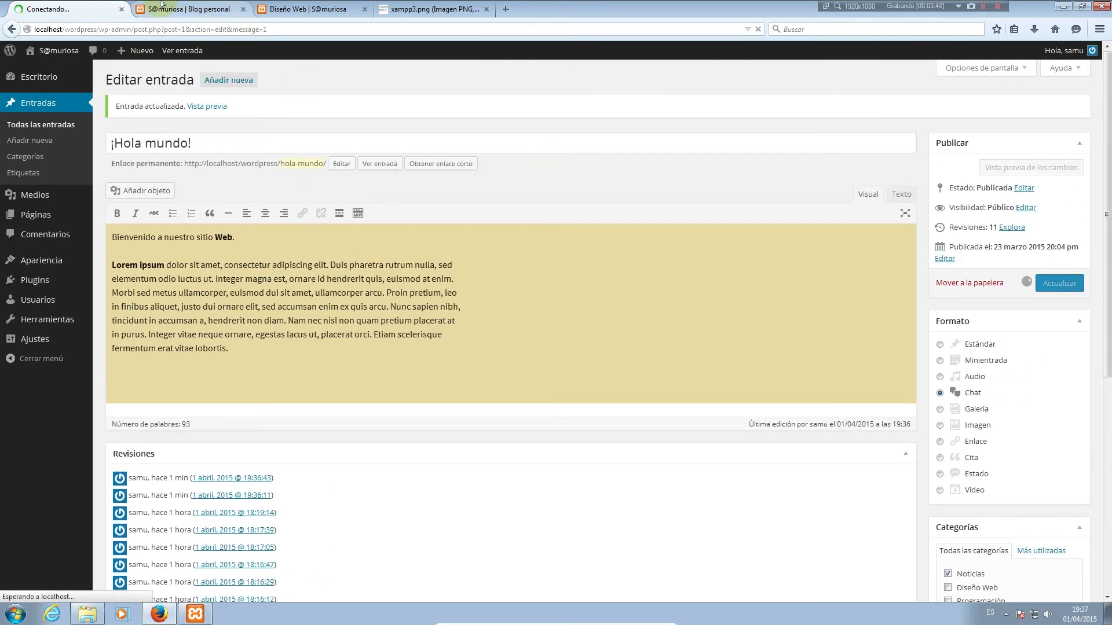
# Reload the blog to view the updated post, then return to the editor
pyautogui.click(186, 10)
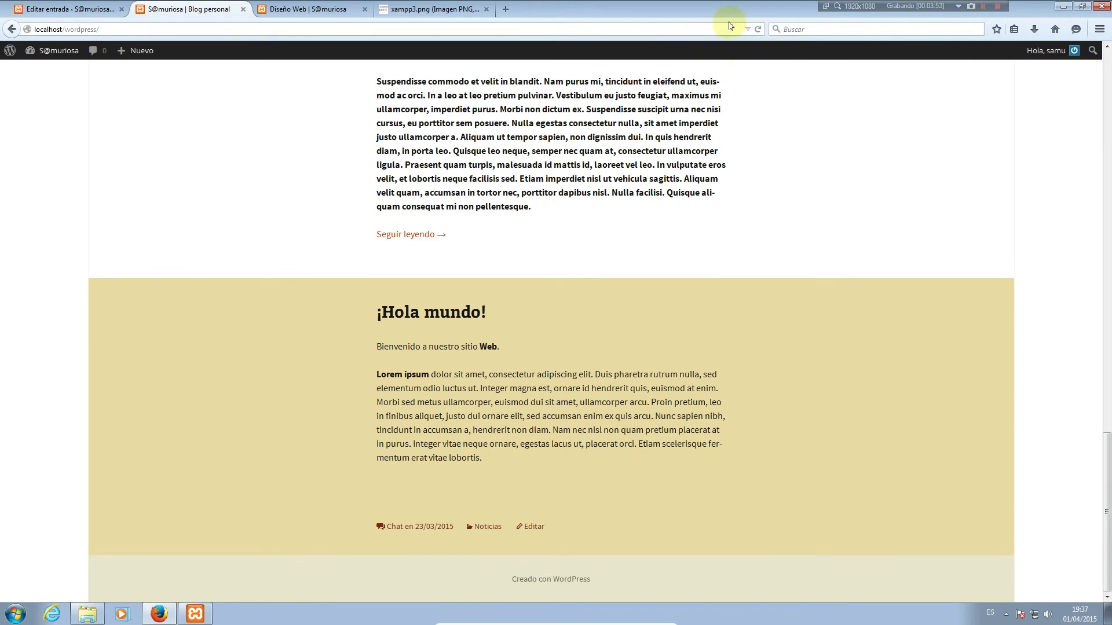
pyautogui.click(758, 30)
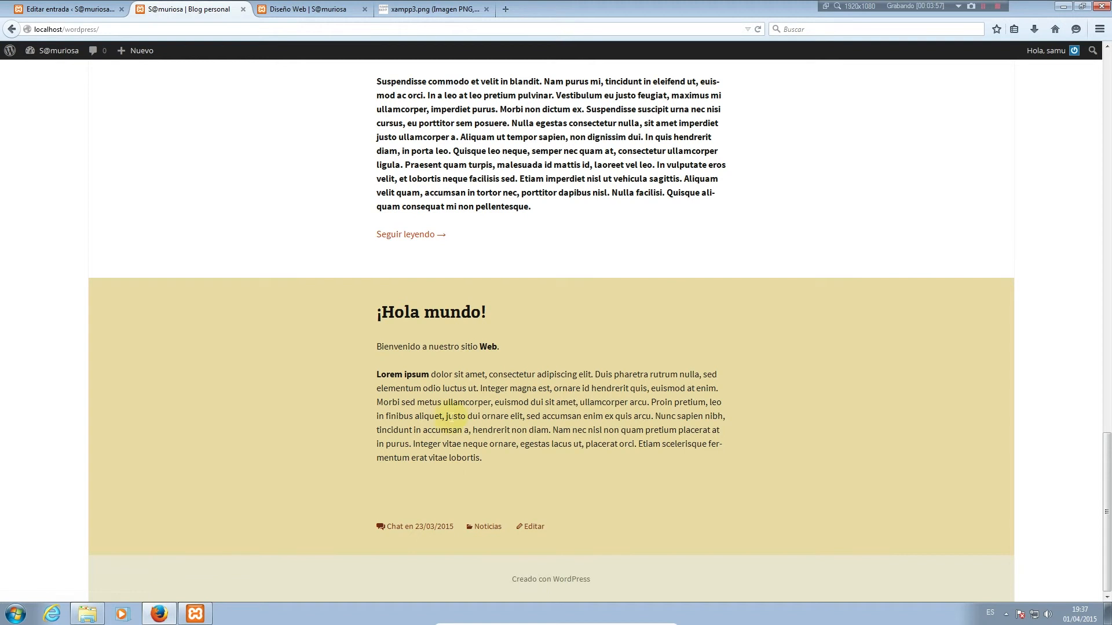
pyautogui.click(72, 6)
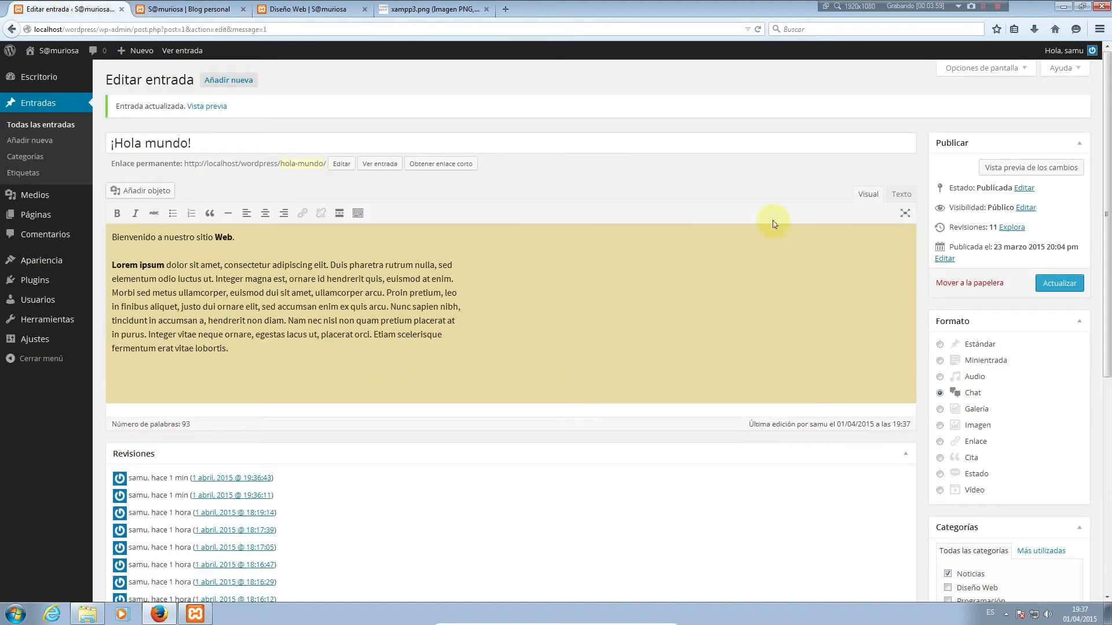
# Switch the post to Galería, delete its body text, and insert the Penguins image
pyautogui.click(983, 415)
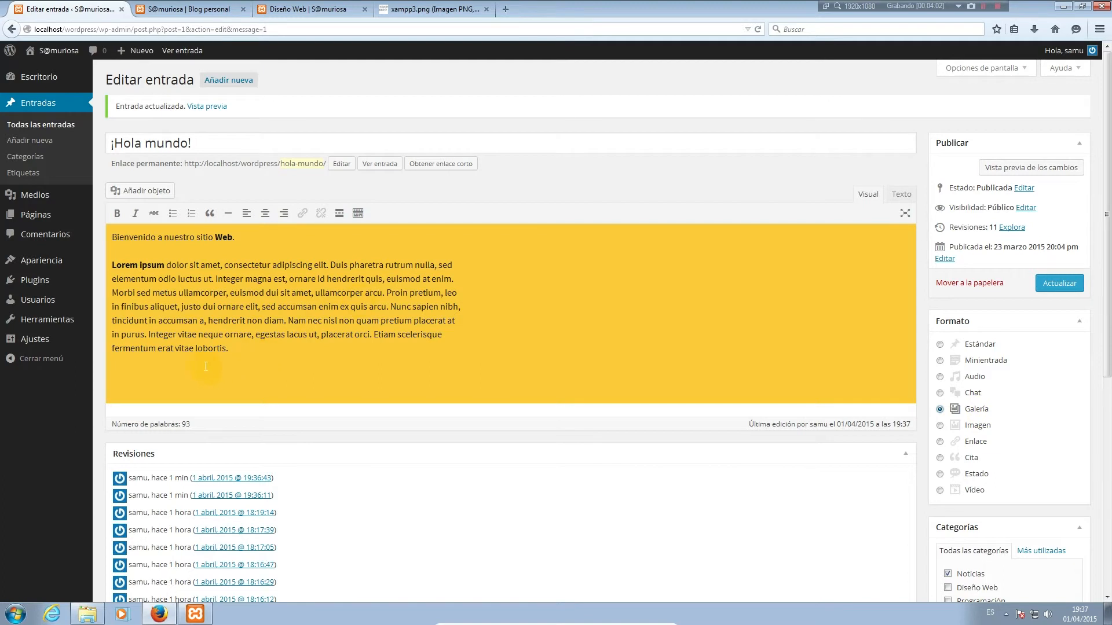
pyautogui.moveTo(249, 356); pyautogui.dragTo(110, 233)
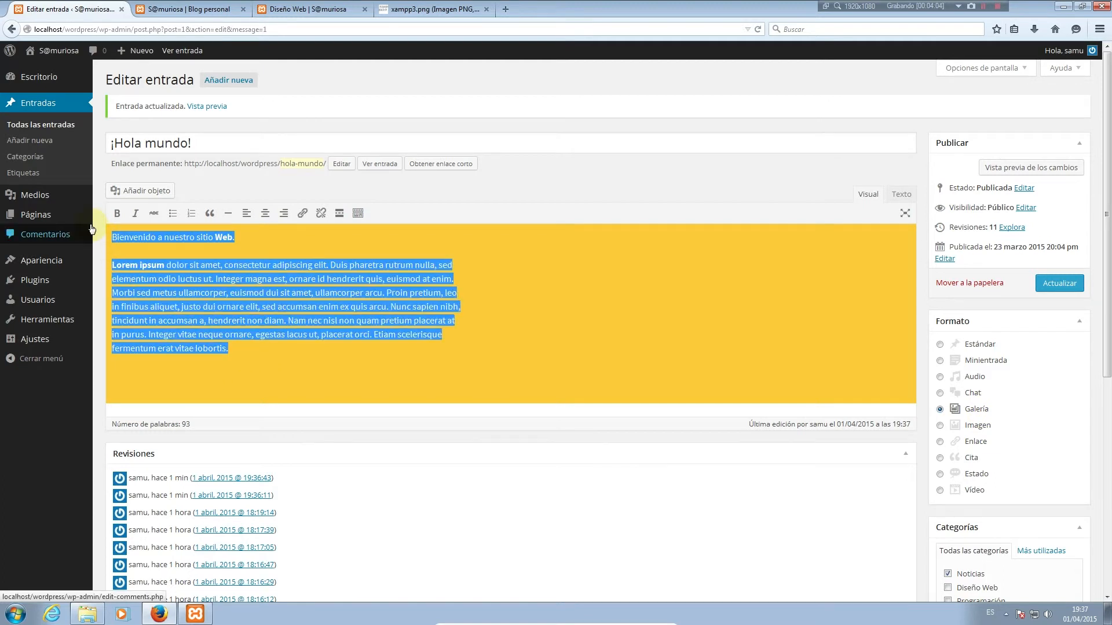
pyautogui.press('BackSpace')
pyautogui.click(145, 192)
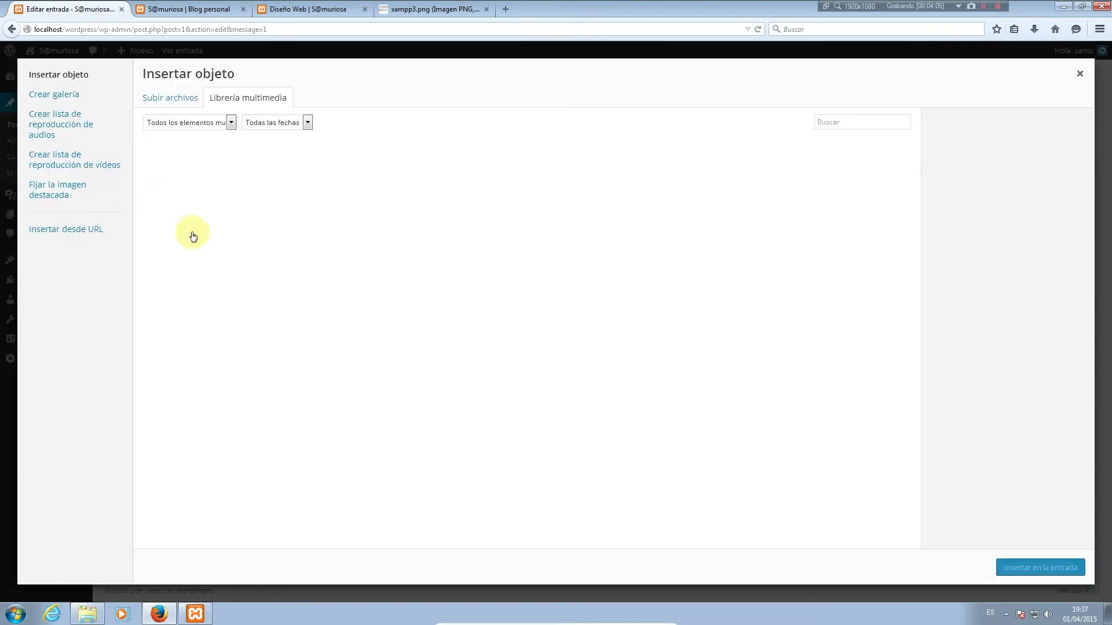
pyautogui.click(530, 180)
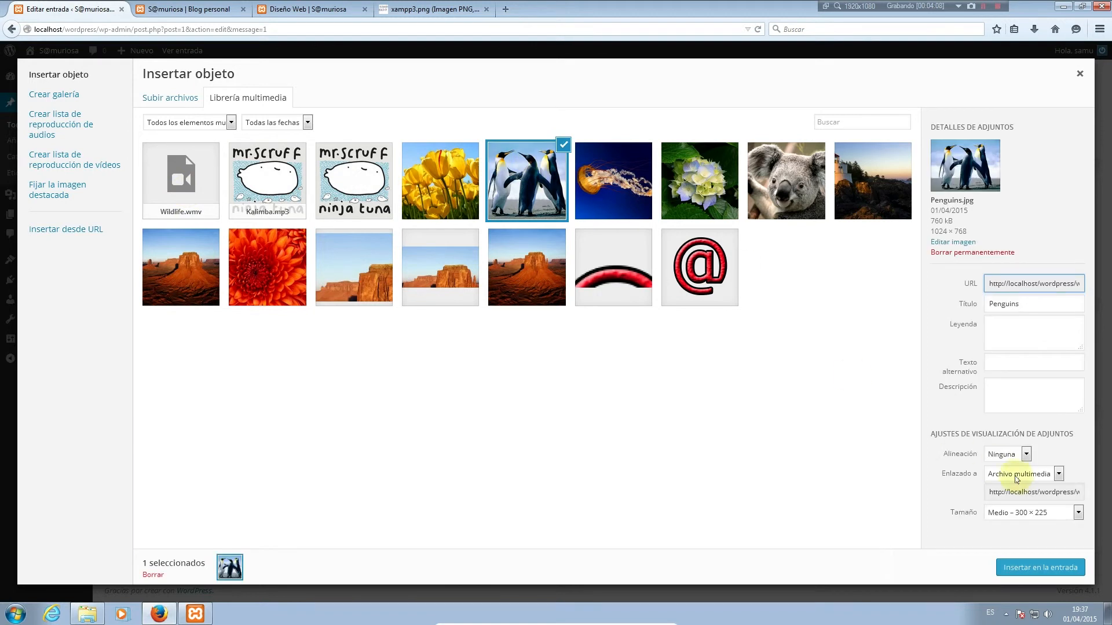
pyautogui.click(1040, 568)
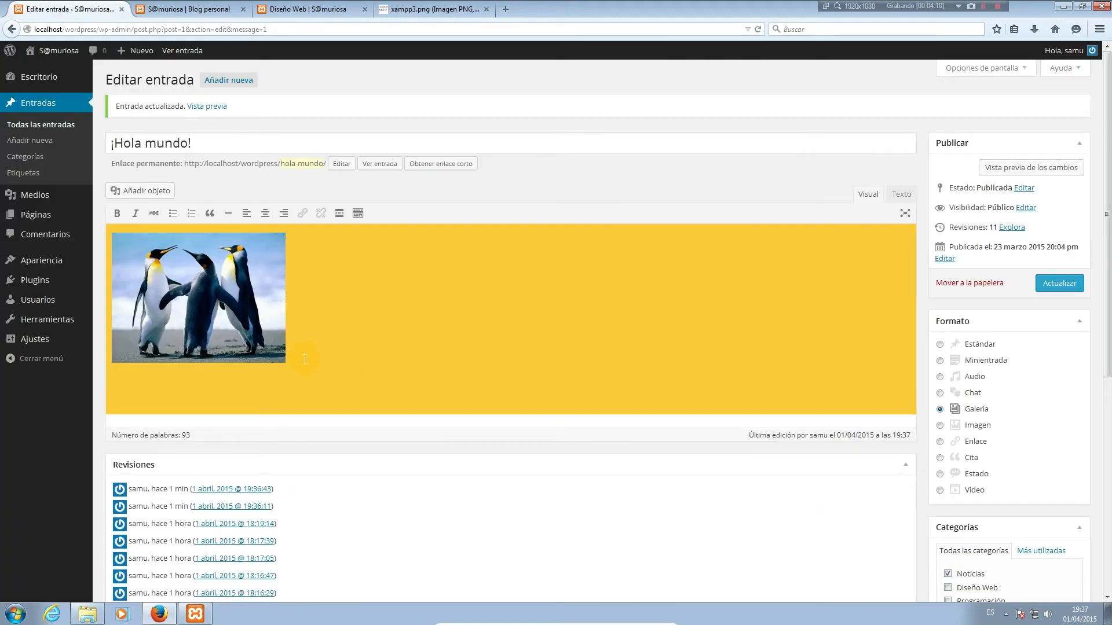
# Insert the Jellyfish and Koala images into the body and update the post
pyautogui.click(136, 197)
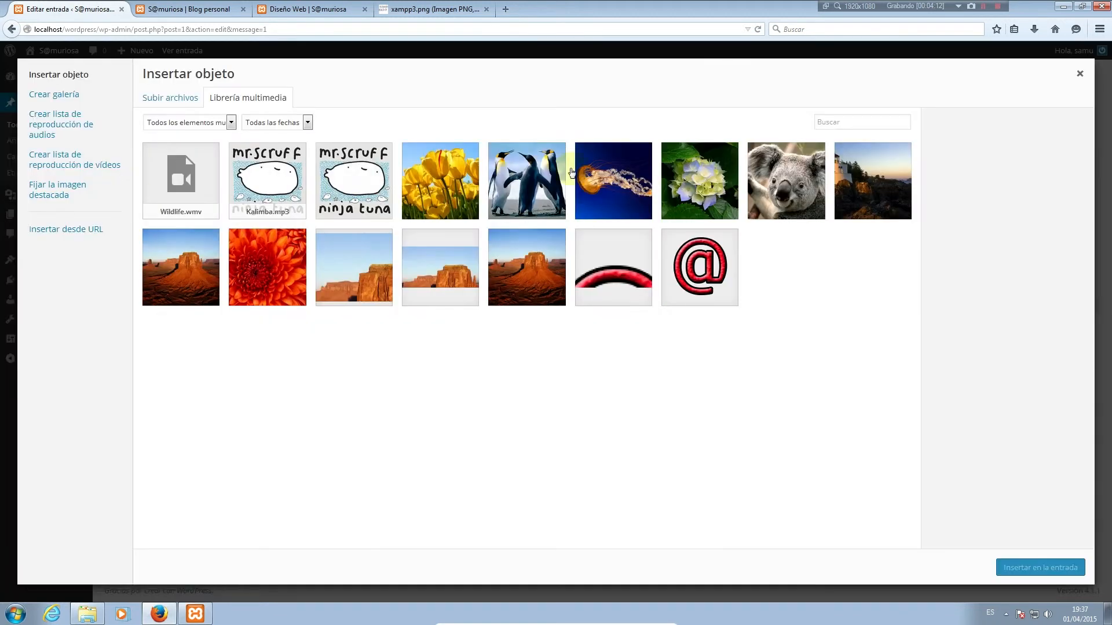
pyautogui.click(604, 189)
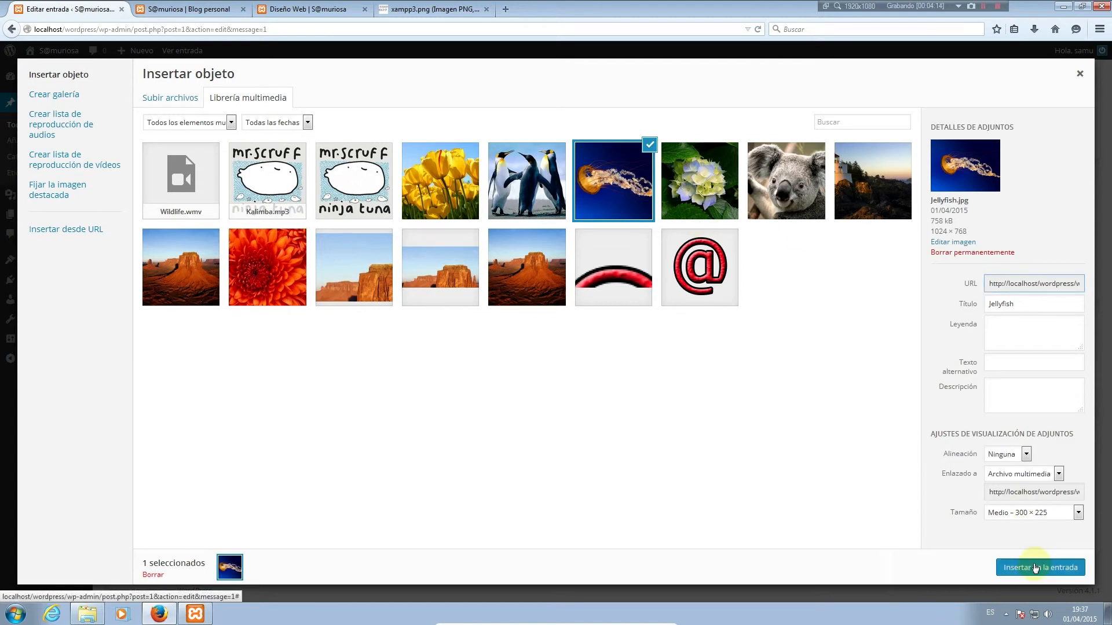
pyautogui.click(1017, 568)
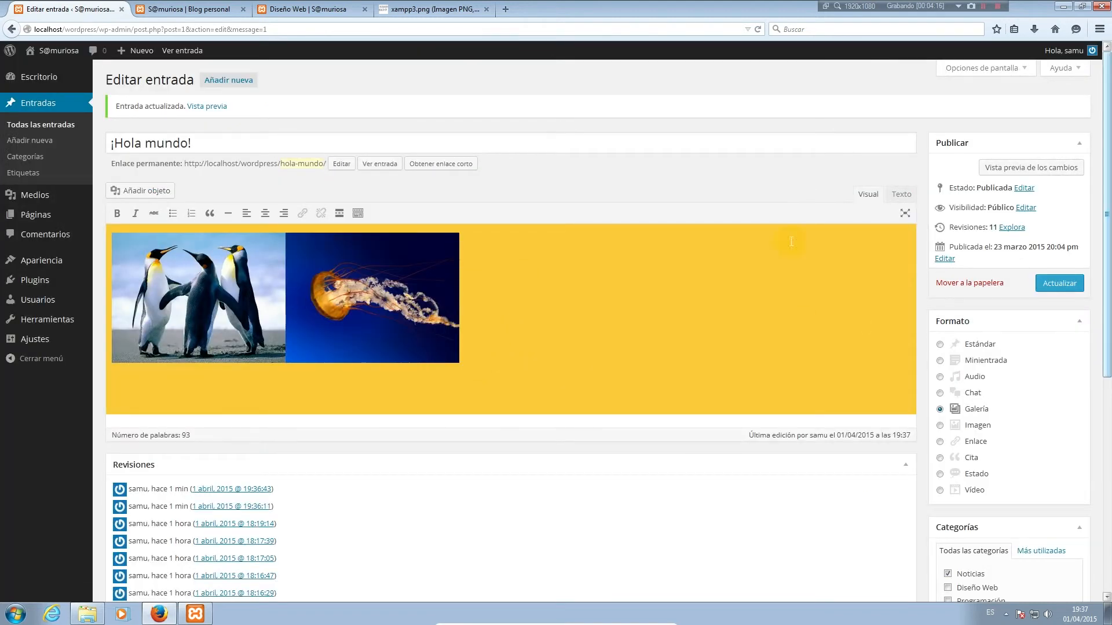
pyautogui.click(165, 191)
pyautogui.click(755, 171)
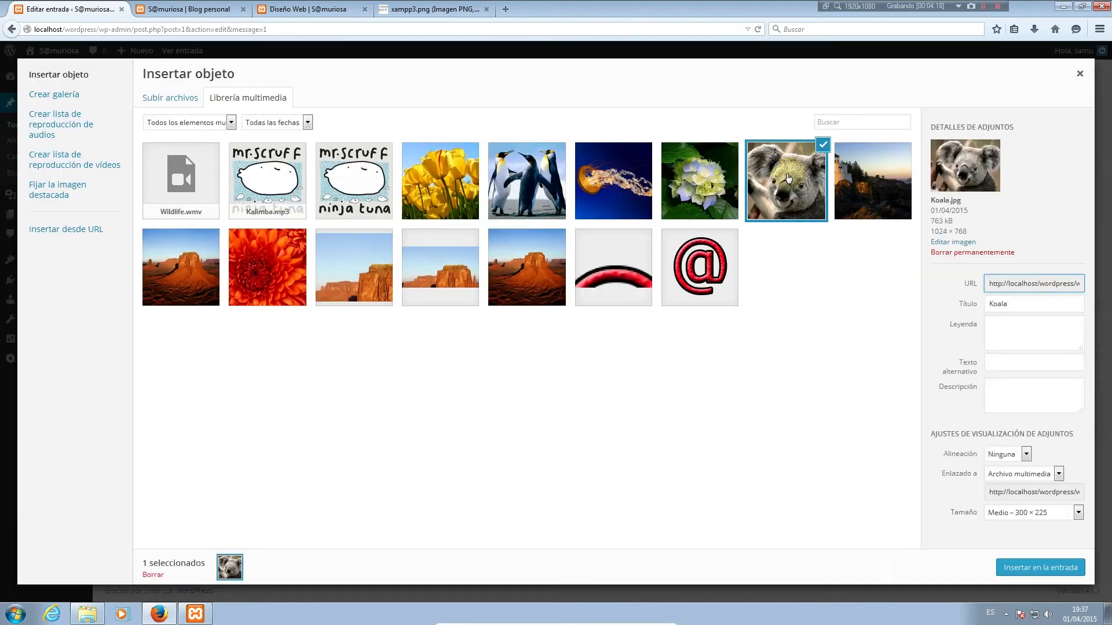
pyautogui.click(1050, 567)
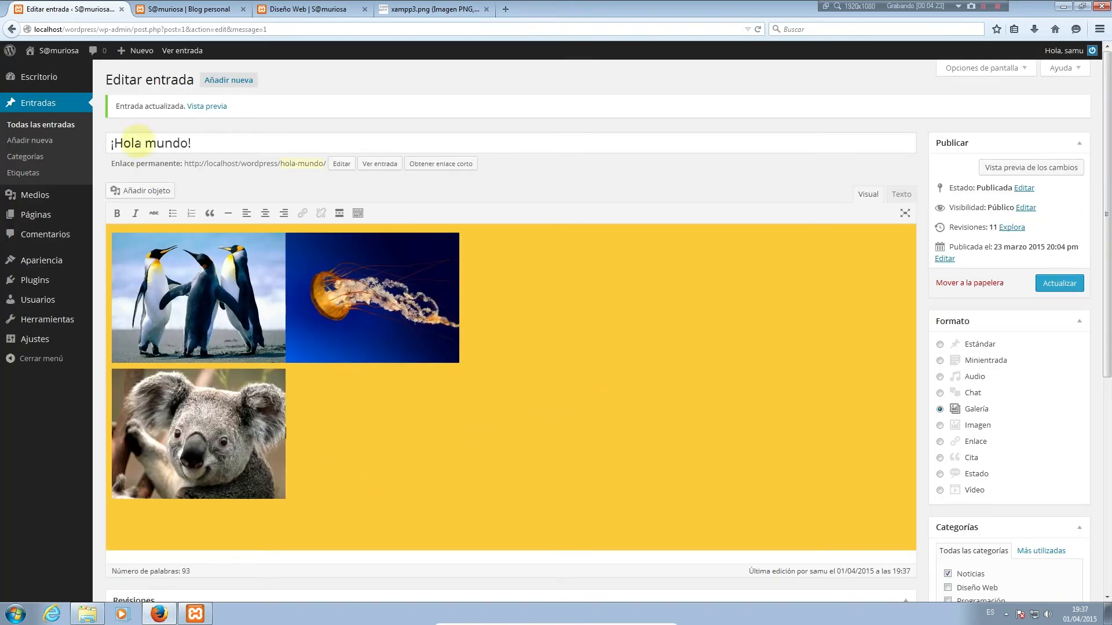
pyautogui.click(1073, 286)
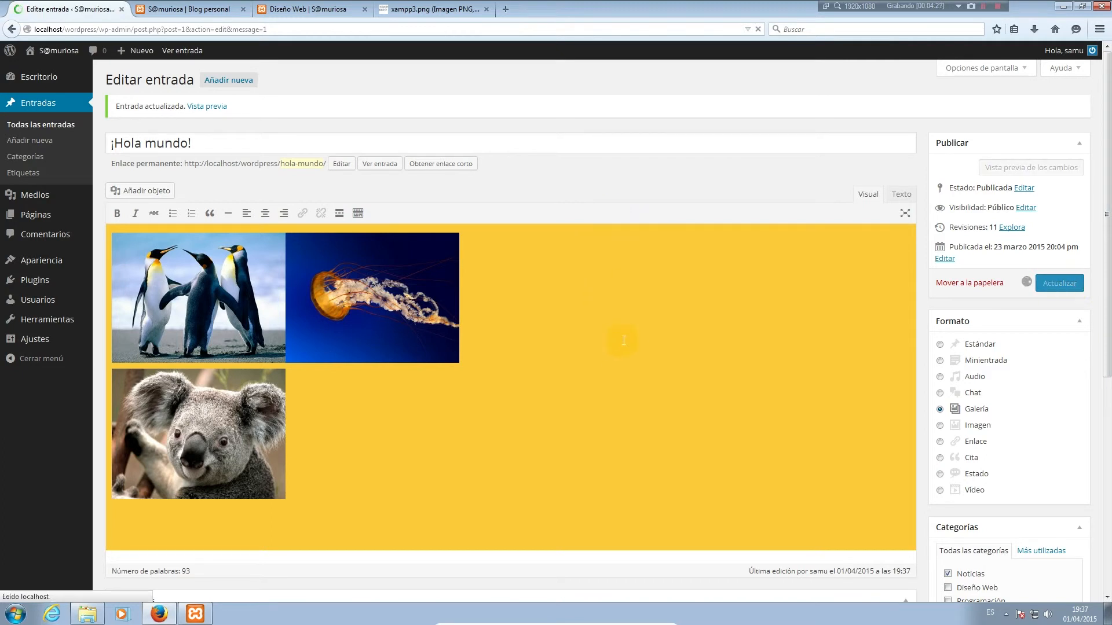
# Reload the blog to see the Galería post and view the penguin image full size
pyautogui.click(188, 9)
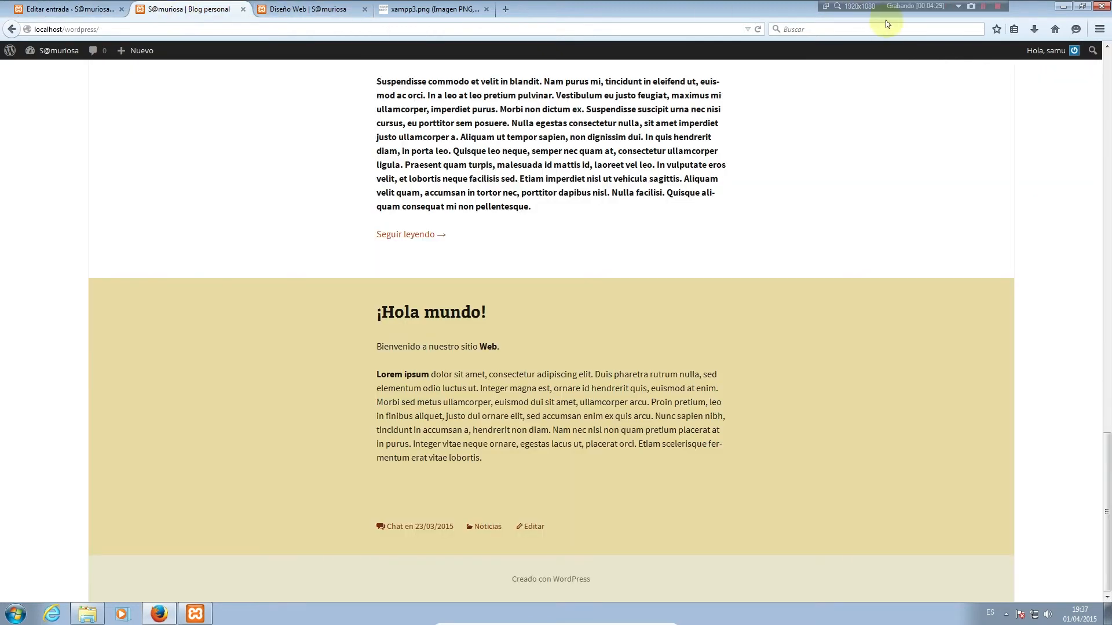
pyautogui.click(758, 29)
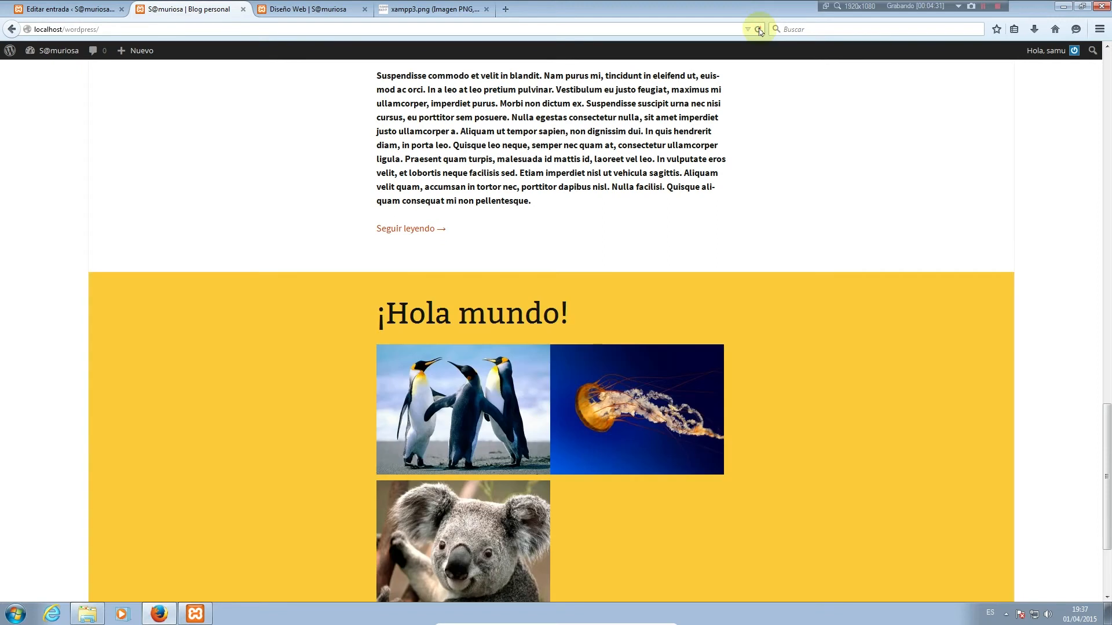
pyautogui.scroll(-3, 876, 421)
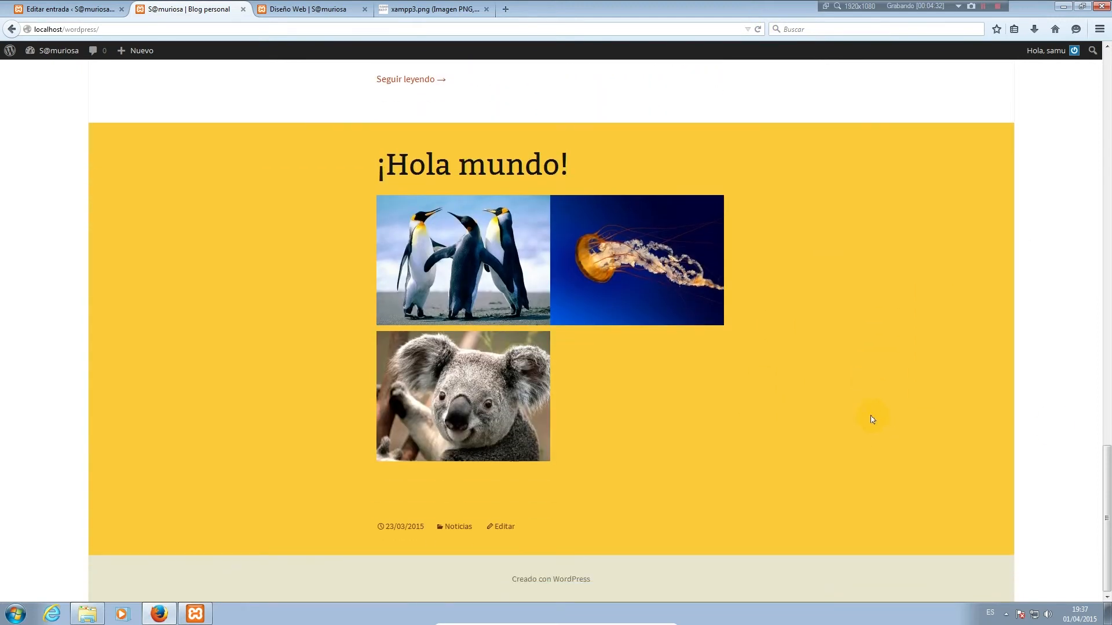
pyautogui.scroll(1, 871, 419)
pyautogui.click(486, 353)
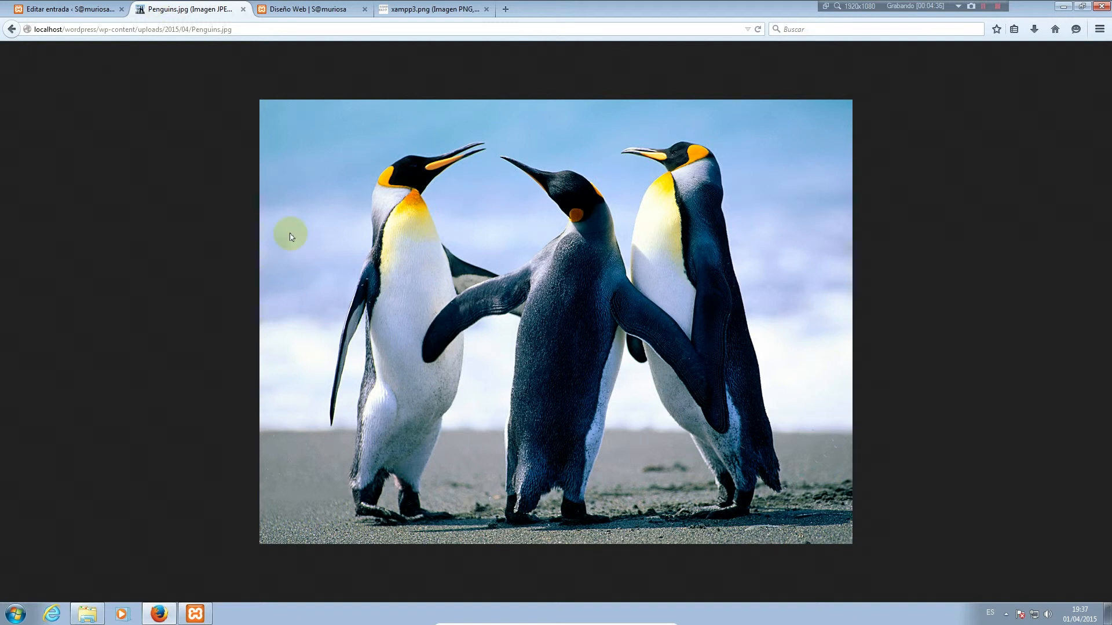
pyautogui.hotkey('alt', 'Left')
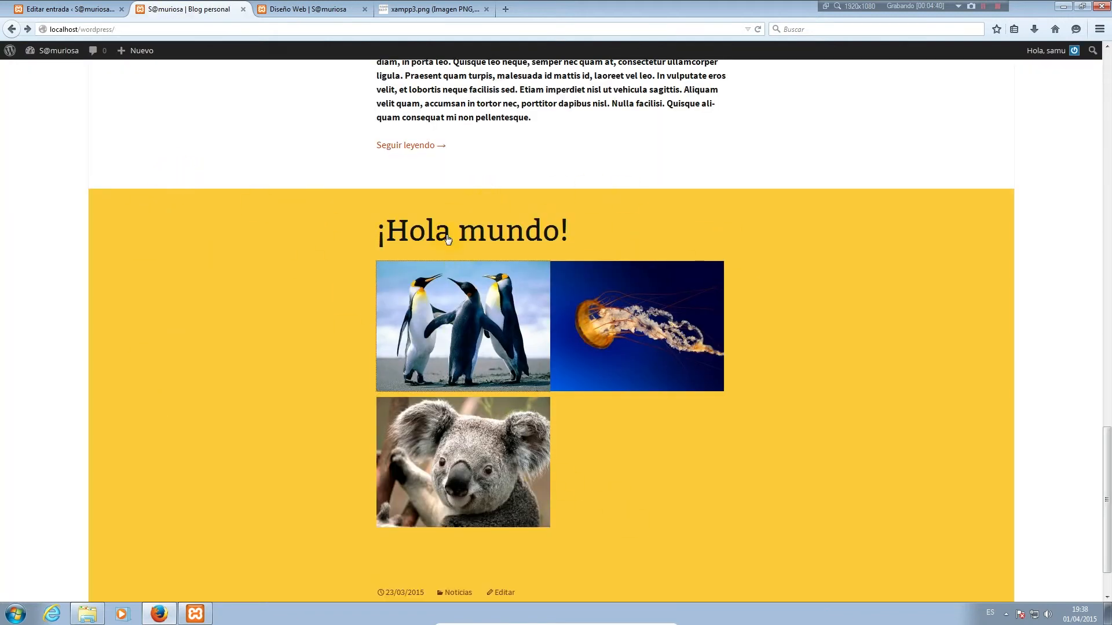
# Recheck the blog post, then set the ¡Hola mundo! post format to Imagen
pyautogui.click(48, 4)
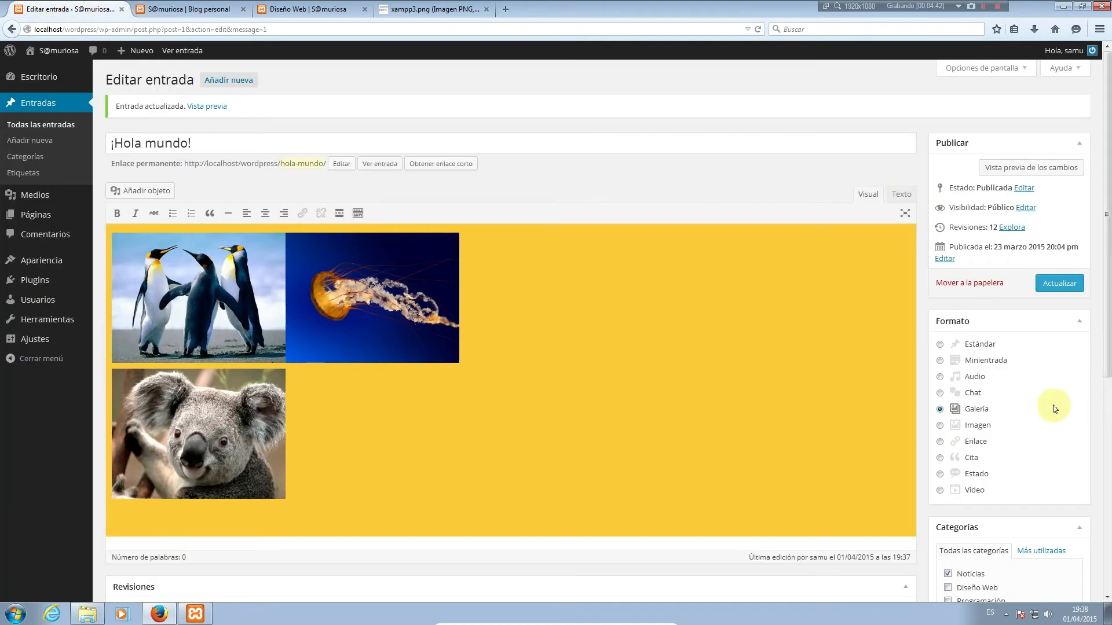
pyautogui.scroll(-6, 1052, 409)
pyautogui.scroll(1, 581, 136)
pyautogui.scroll(5, 581, 136)
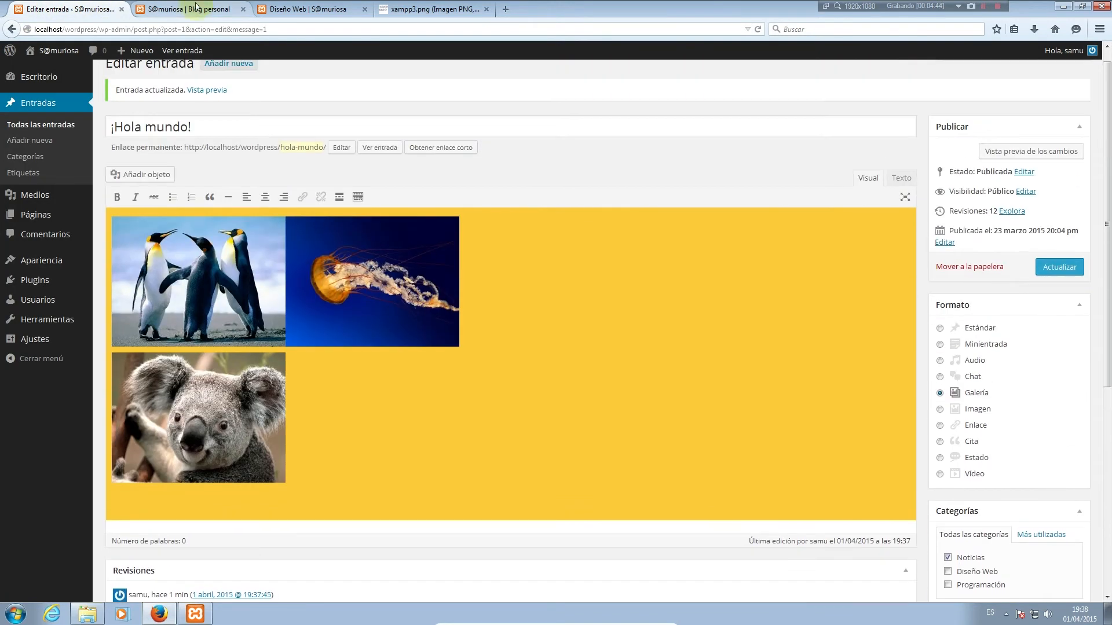
pyautogui.click(184, 9)
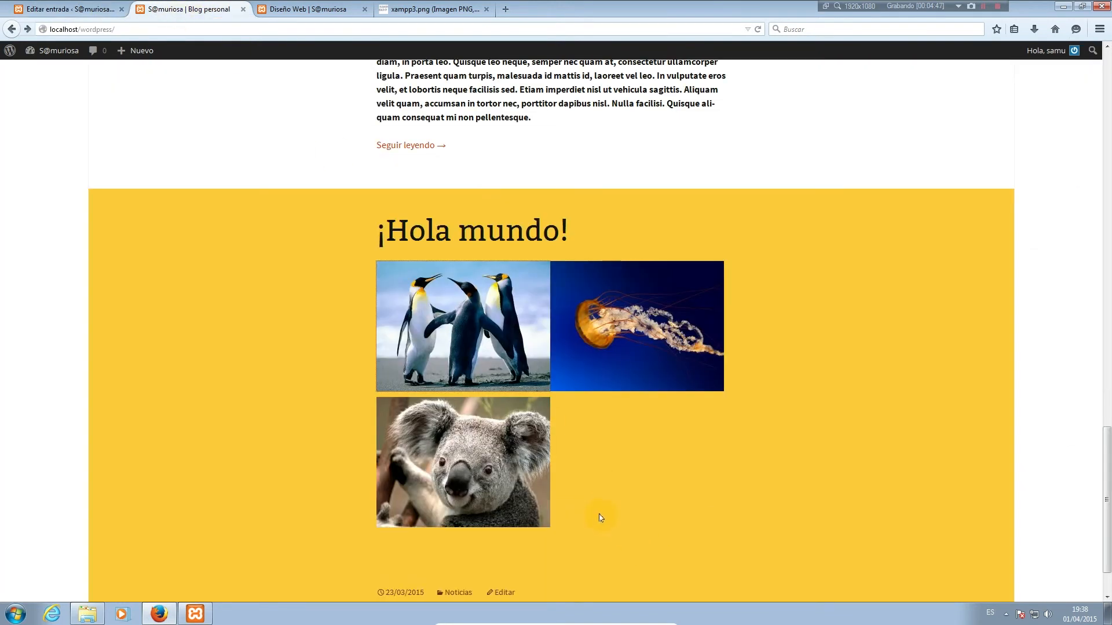
pyautogui.scroll(3, 599, 517)
pyautogui.click(64, 9)
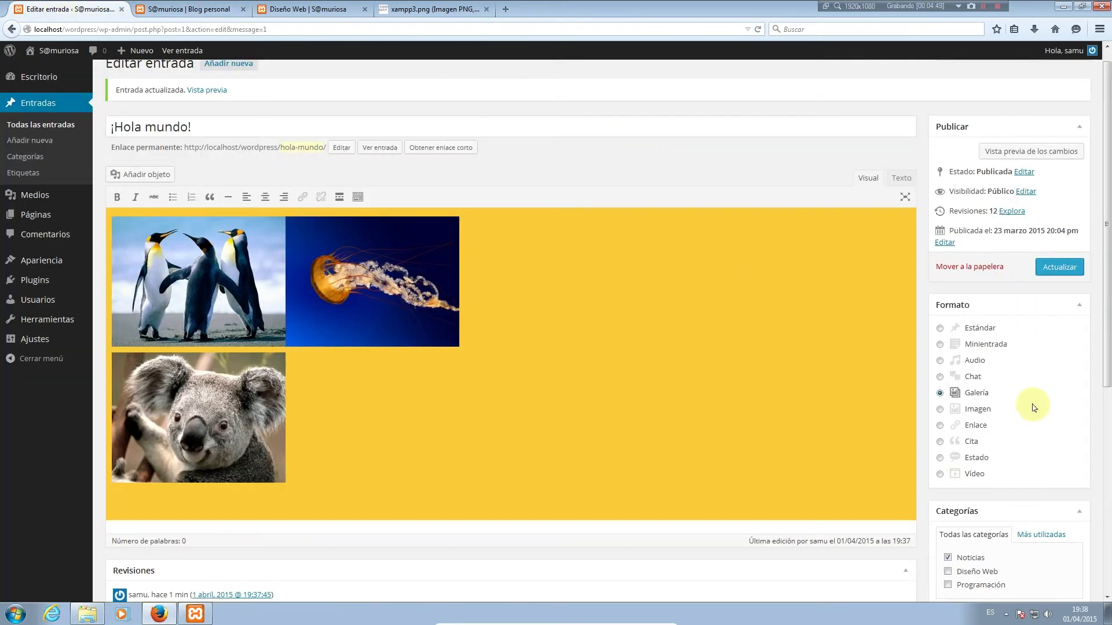
pyautogui.click(976, 412)
# Delete the koala and jellyfish images from the post and save the update
pyautogui.click(251, 438)
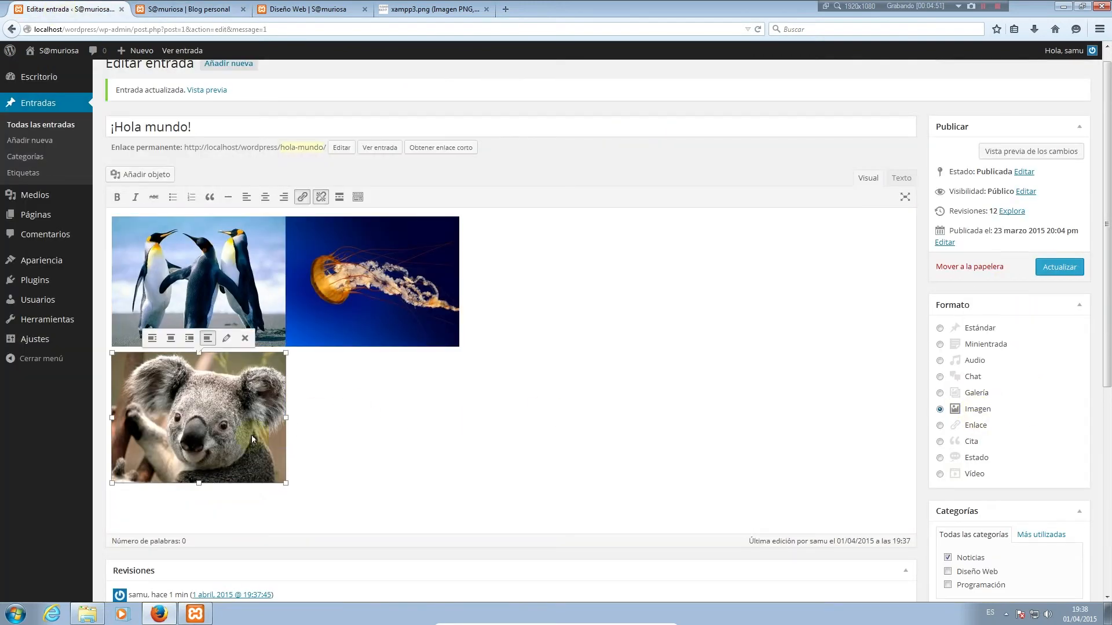
pyautogui.press('Delete')
pyautogui.click(403, 264)
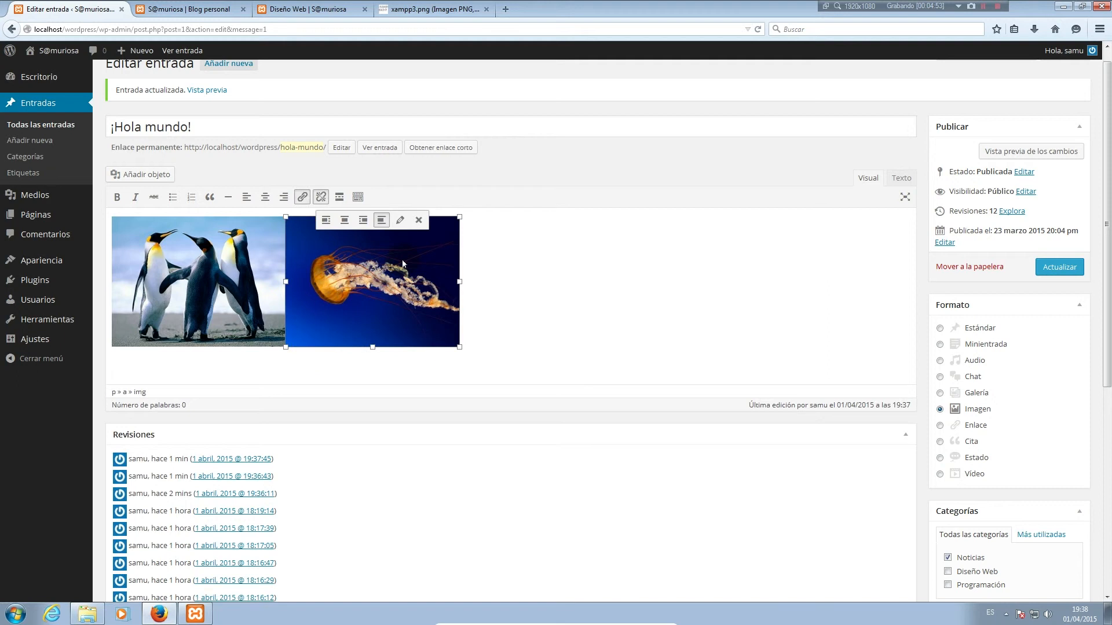
pyautogui.press('Delete')
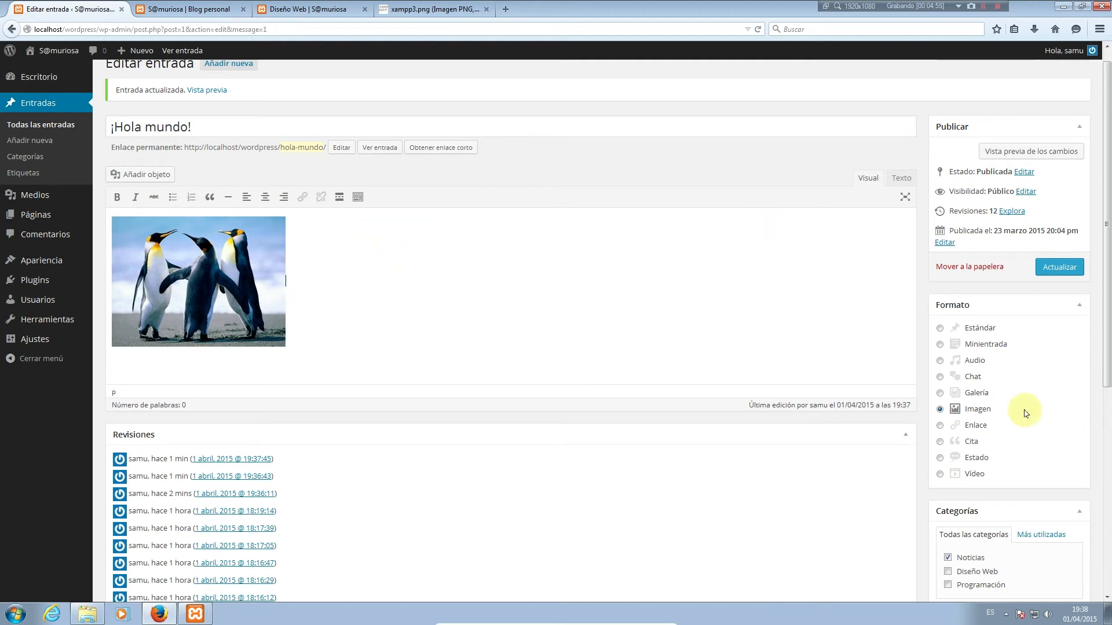
pyautogui.click(1065, 267)
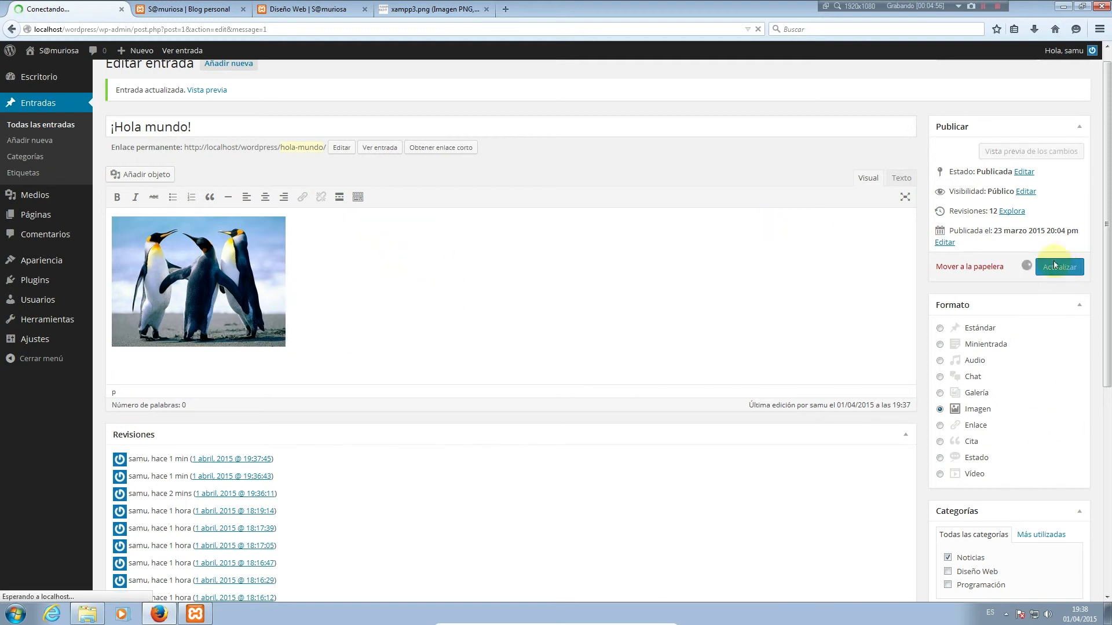
# Reload the blog to confirm only the penguin photo shows, then return to the editor
pyautogui.click(200, 11)
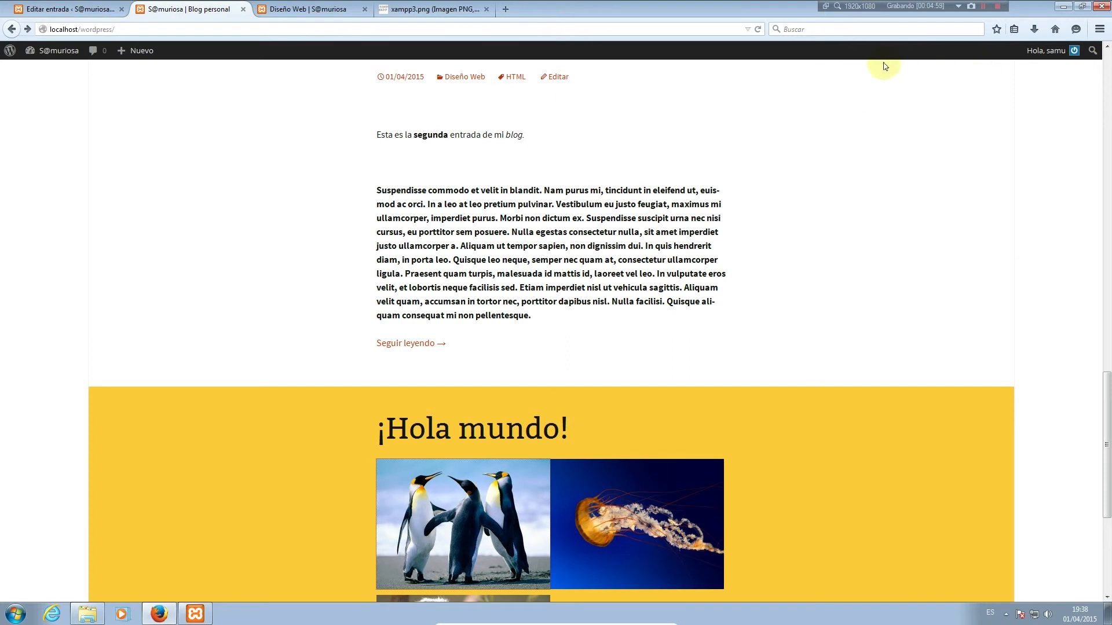
pyautogui.click(758, 29)
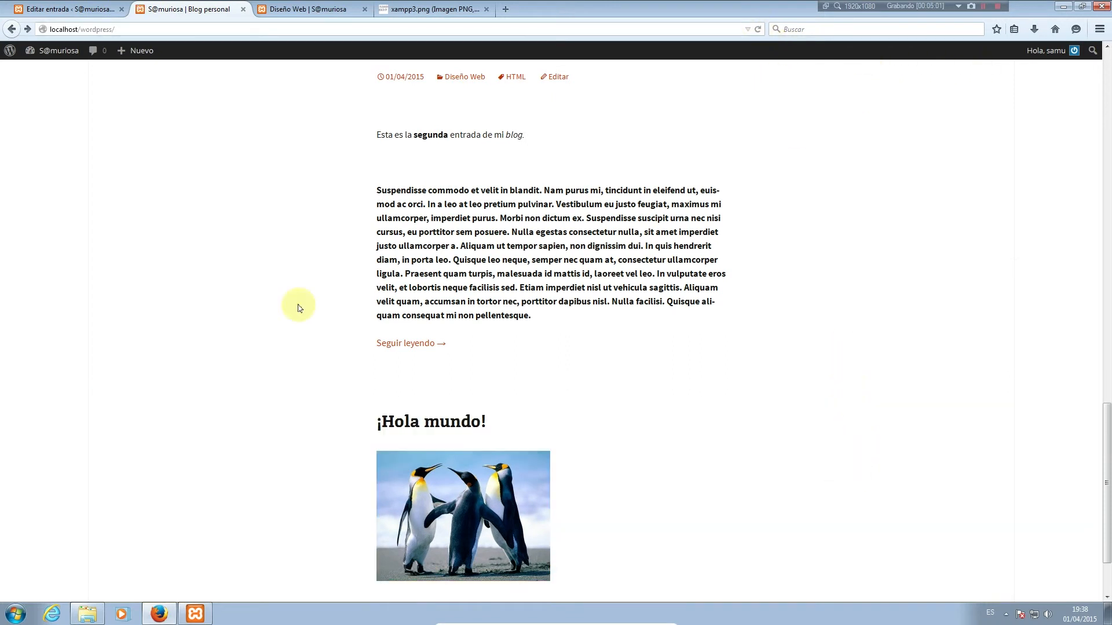
pyautogui.scroll(-3, 623, 442)
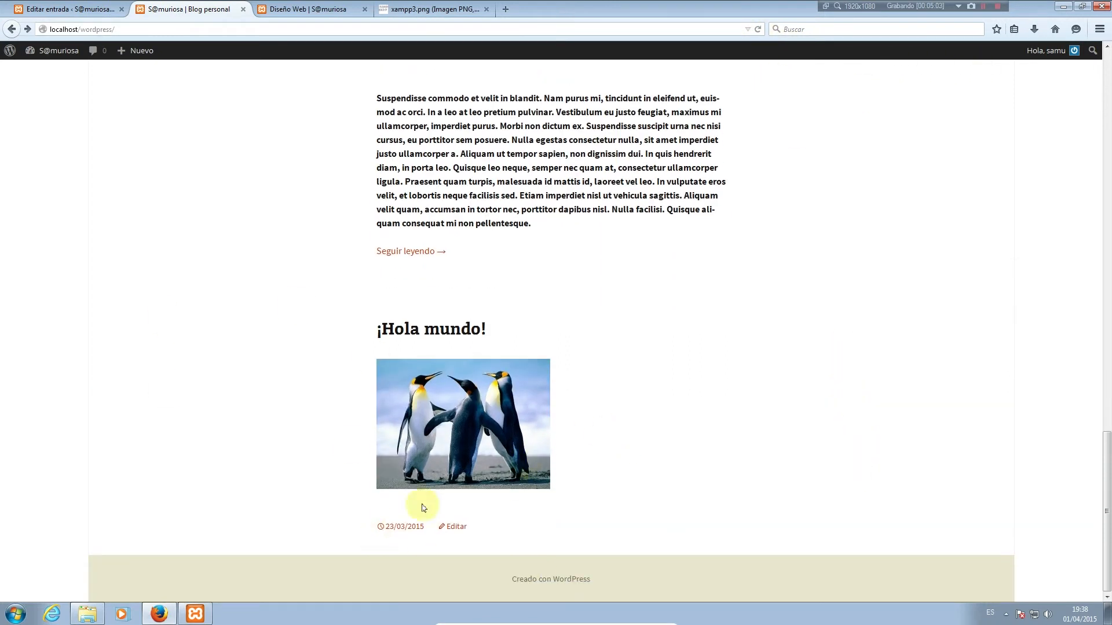
pyautogui.click(64, 8)
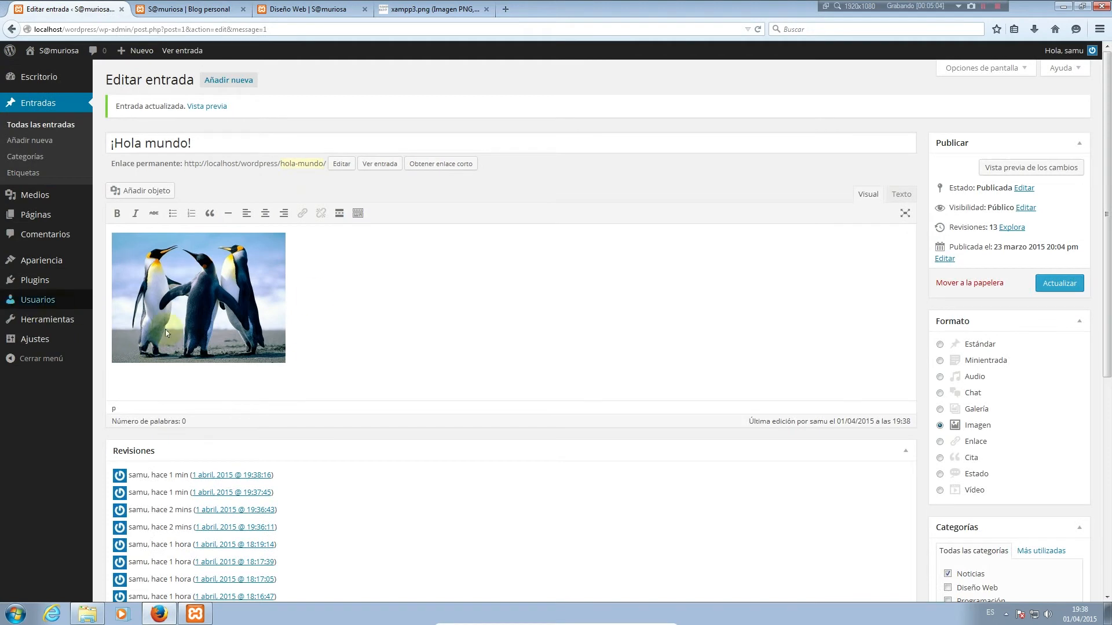
# Paste the Lorem ipsum paragraph on a new line above the penguin image
pyautogui.scroll(-2, 138, 380)
pyautogui.scroll(2, 139, 379)
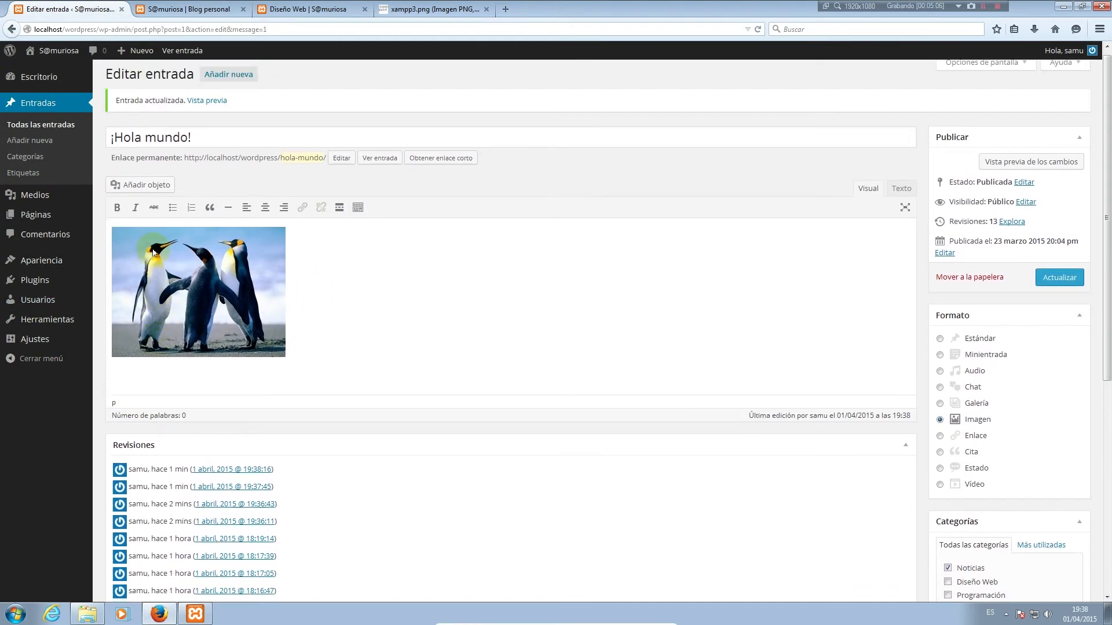
pyautogui.click(226, 288)
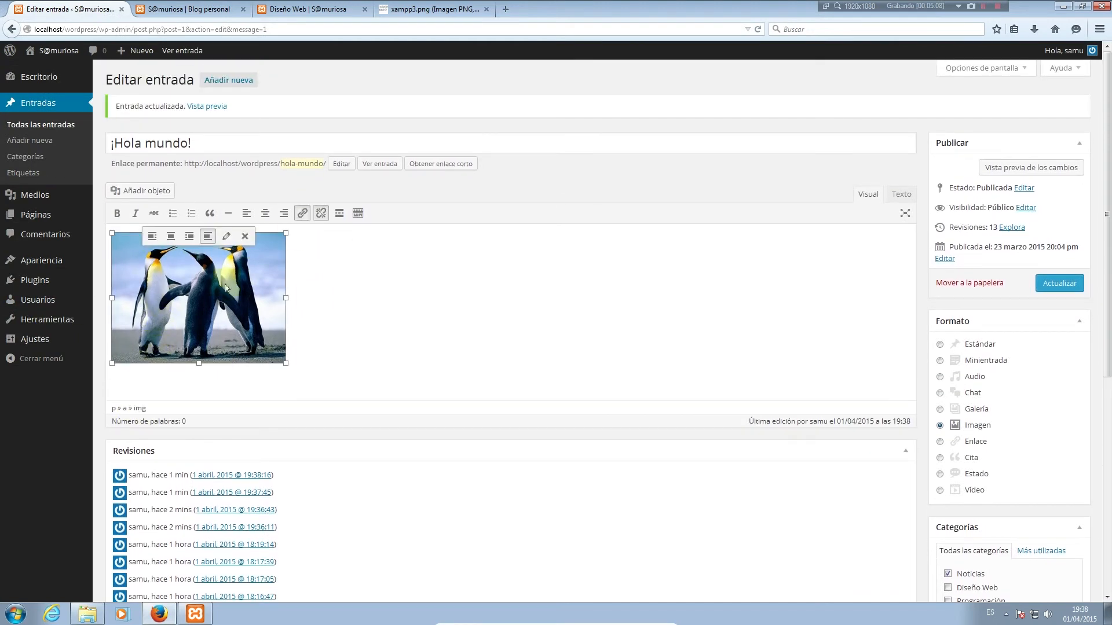
pyautogui.press('Left')
pyautogui.press('Return')
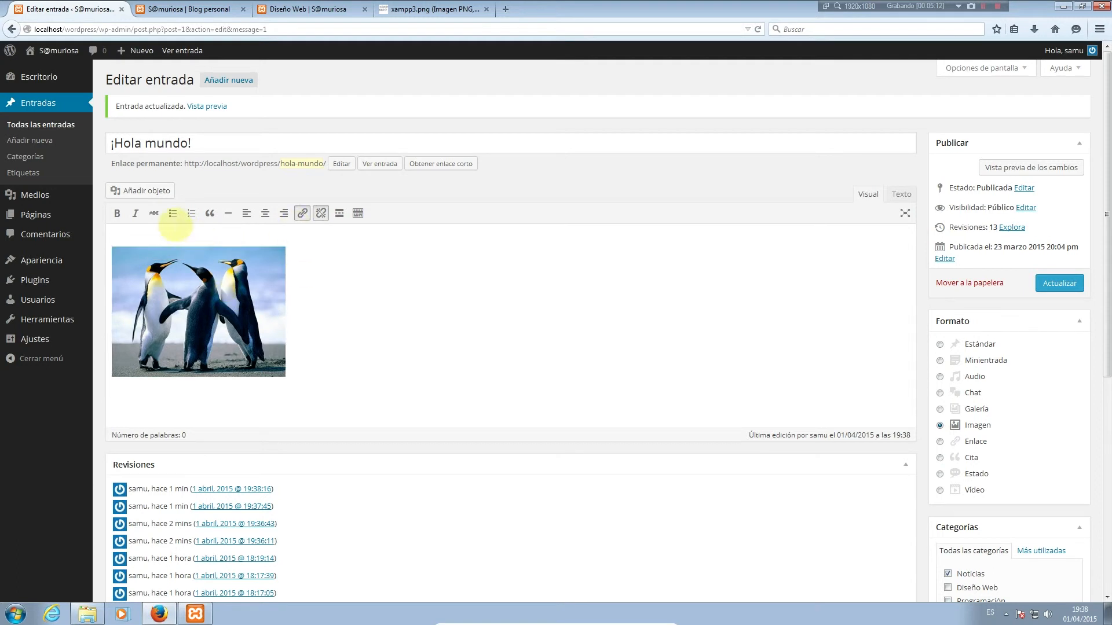
pyautogui.rightClick(166, 227)
pyautogui.click(131, 238)
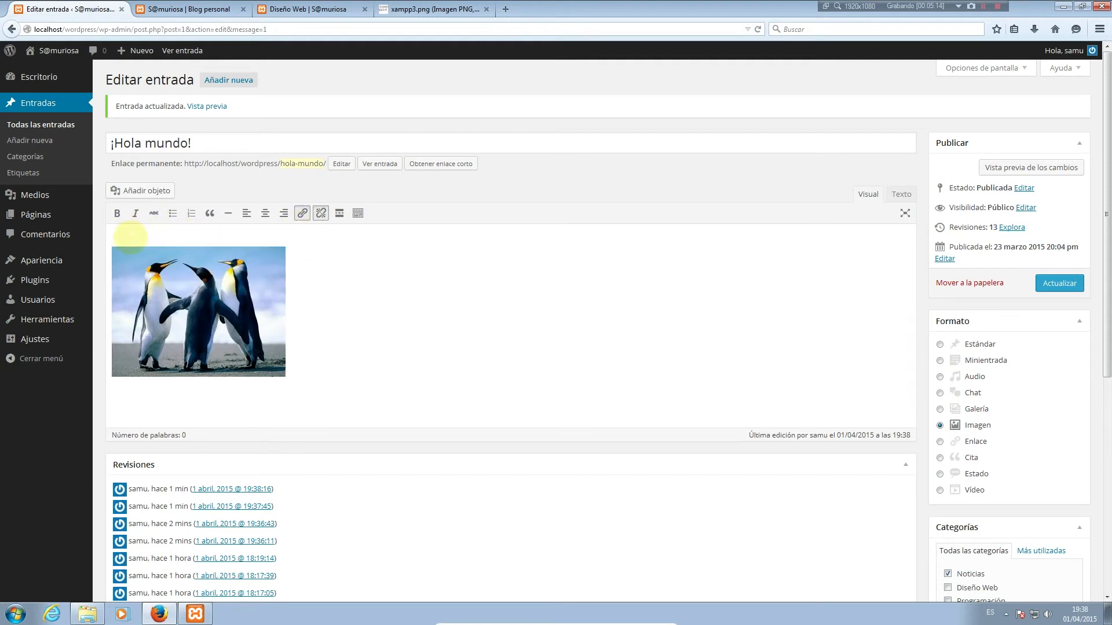
pyautogui.hotkey('ctrl', 'v')
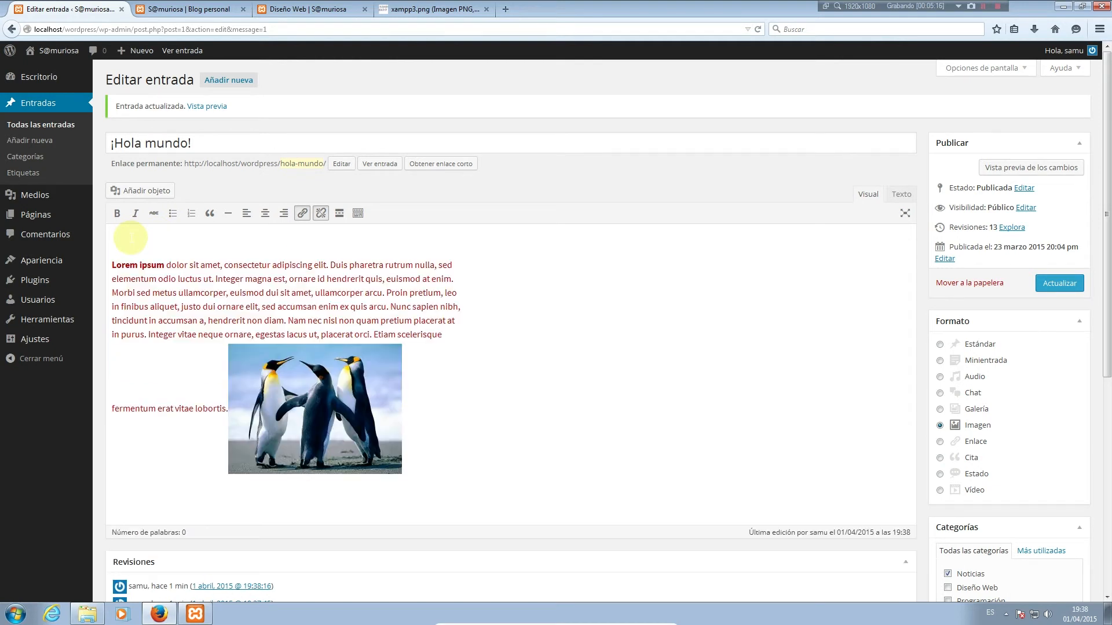
# Replace the penguin image with the jellyfish image from the media library
pyautogui.click(293, 386)
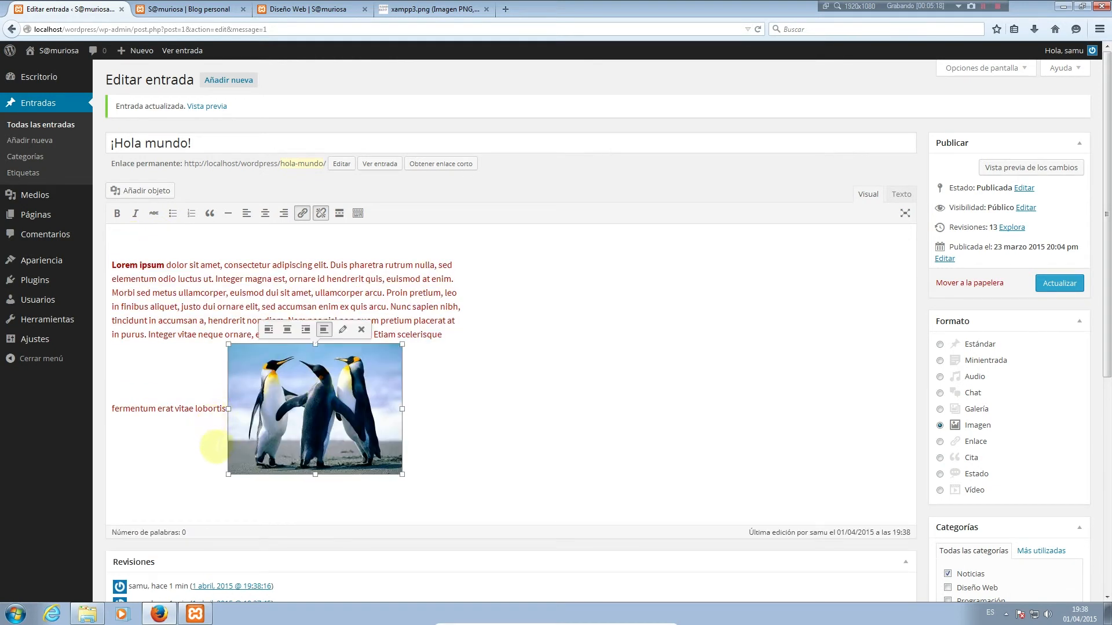
pyautogui.click(216, 447)
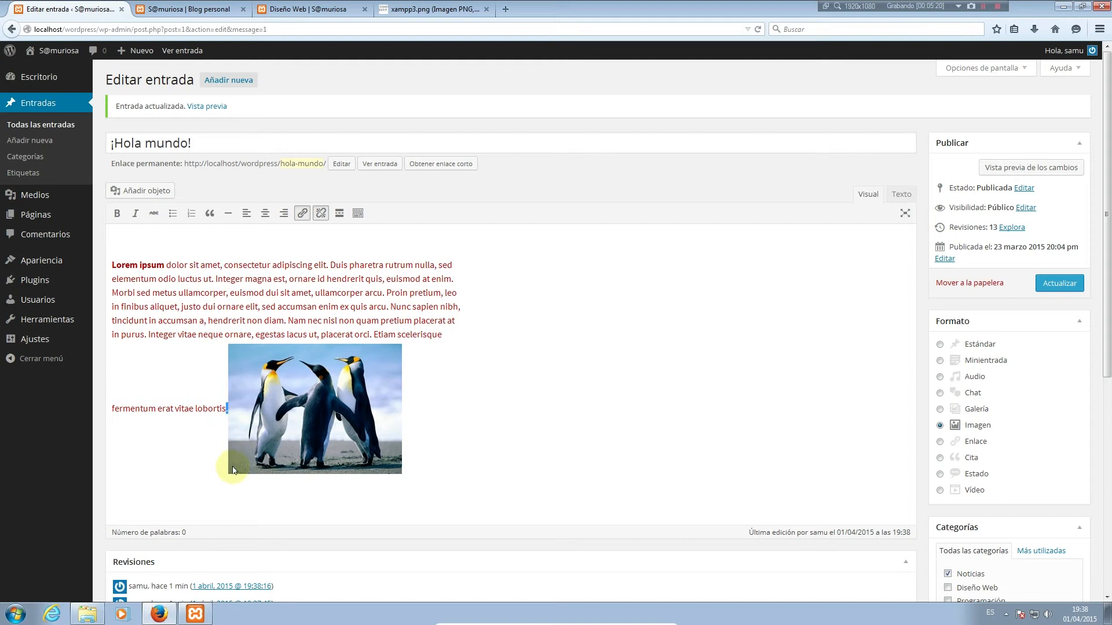
pyautogui.click(323, 443)
pyautogui.press('Delete')
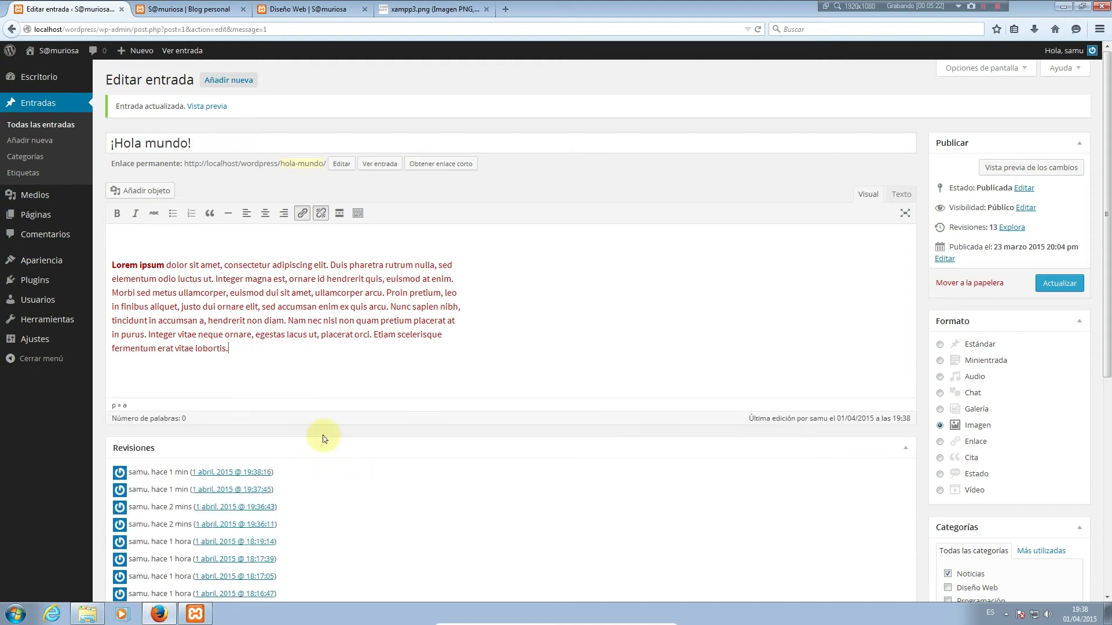
pyautogui.click(132, 190)
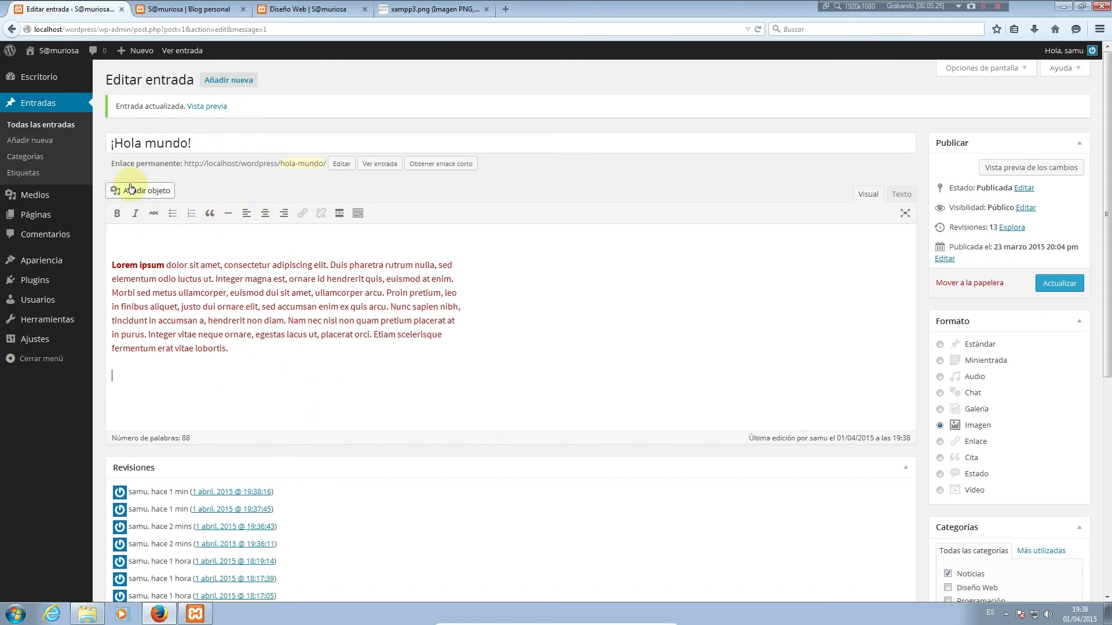
pyautogui.click(656, 193)
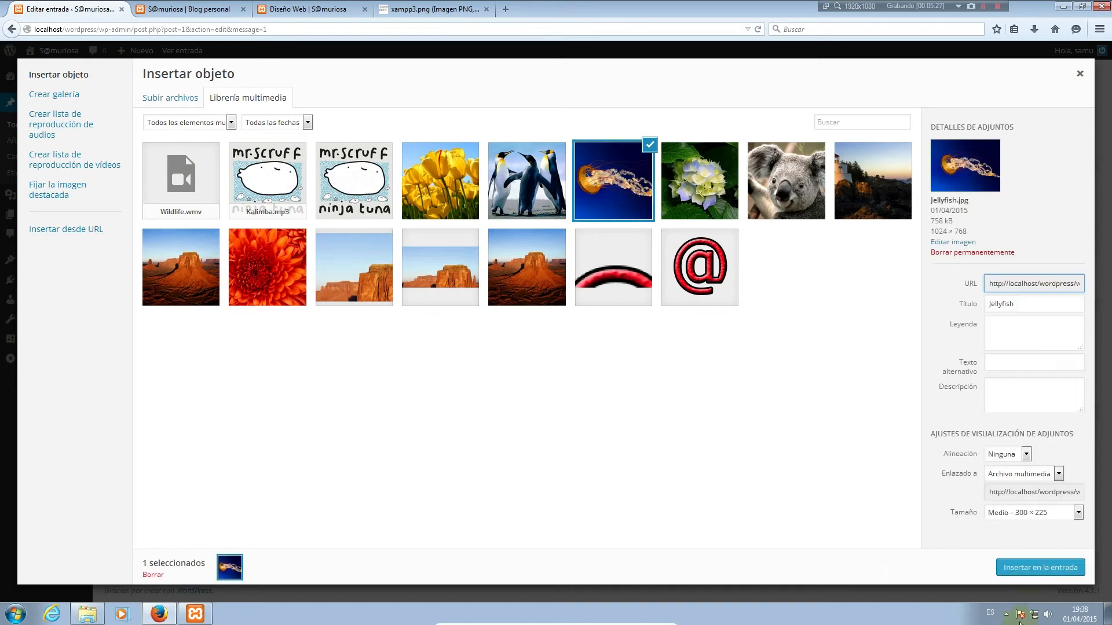
pyautogui.click(1036, 567)
# Save the post and reload the blog to check the Lorem ipsum text and jellyfish photo
pyautogui.click(1057, 280)
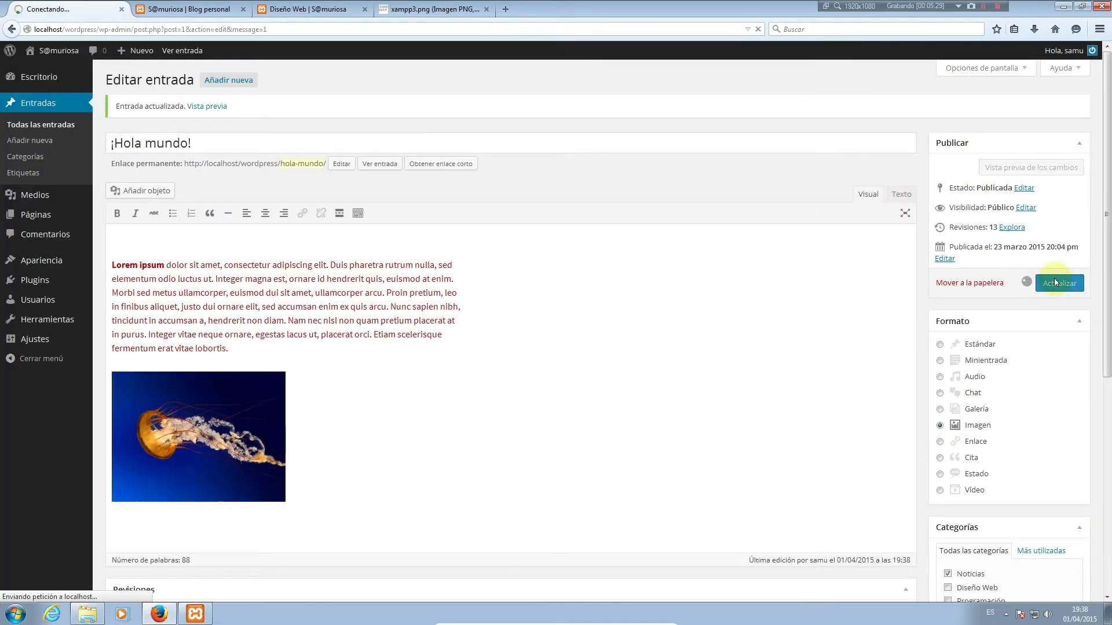
pyautogui.click(191, 7)
pyautogui.press('F5')
pyautogui.scroll(-5, 579, 434)
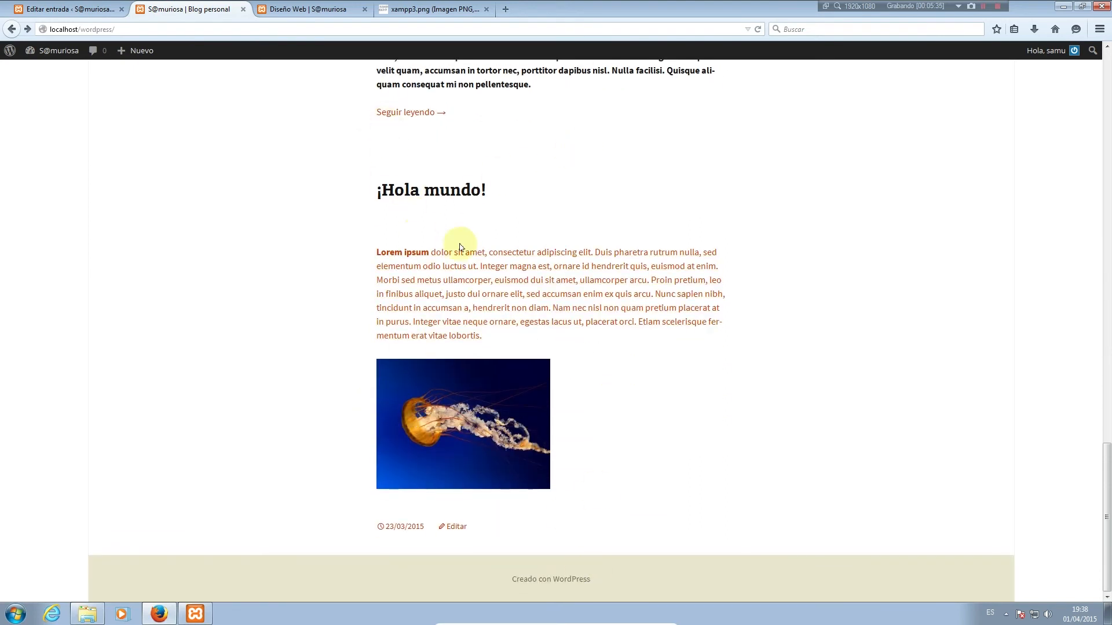
pyautogui.click(74, 6)
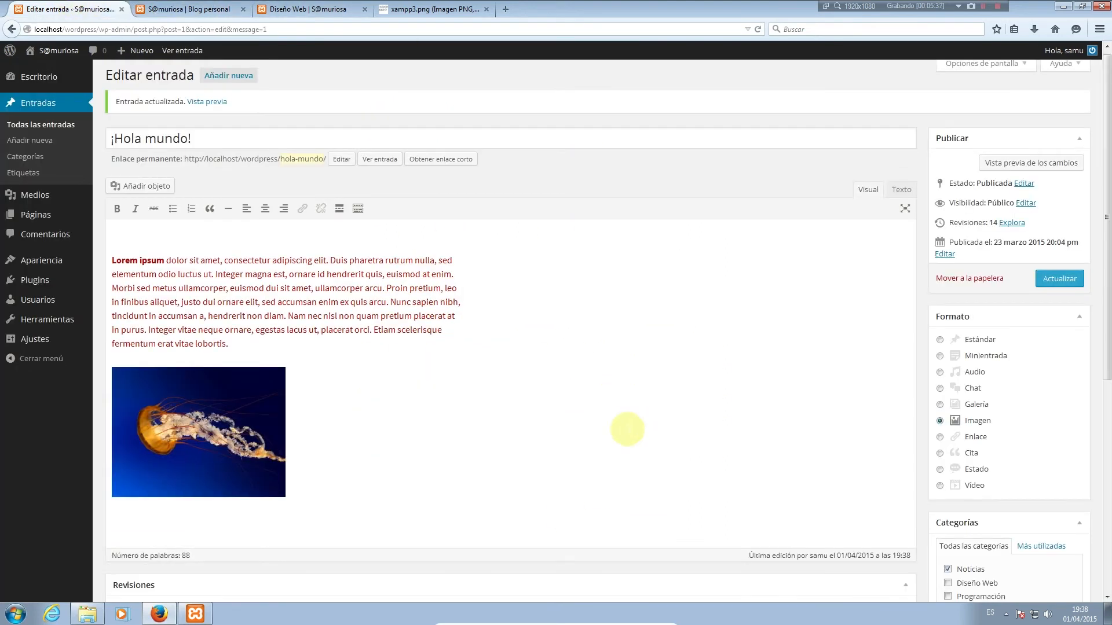
# Switch the post format to Enlace and remove the jellyfish image
pyautogui.click(970, 438)
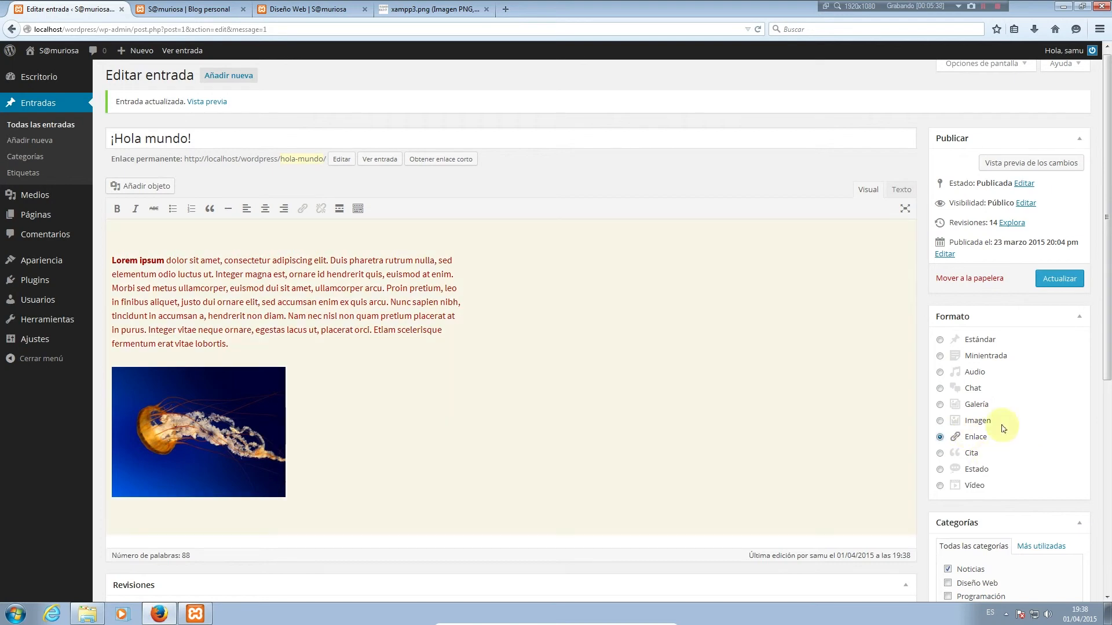
pyautogui.click(204, 455)
pyautogui.press('Delete')
pyautogui.click(290, 384)
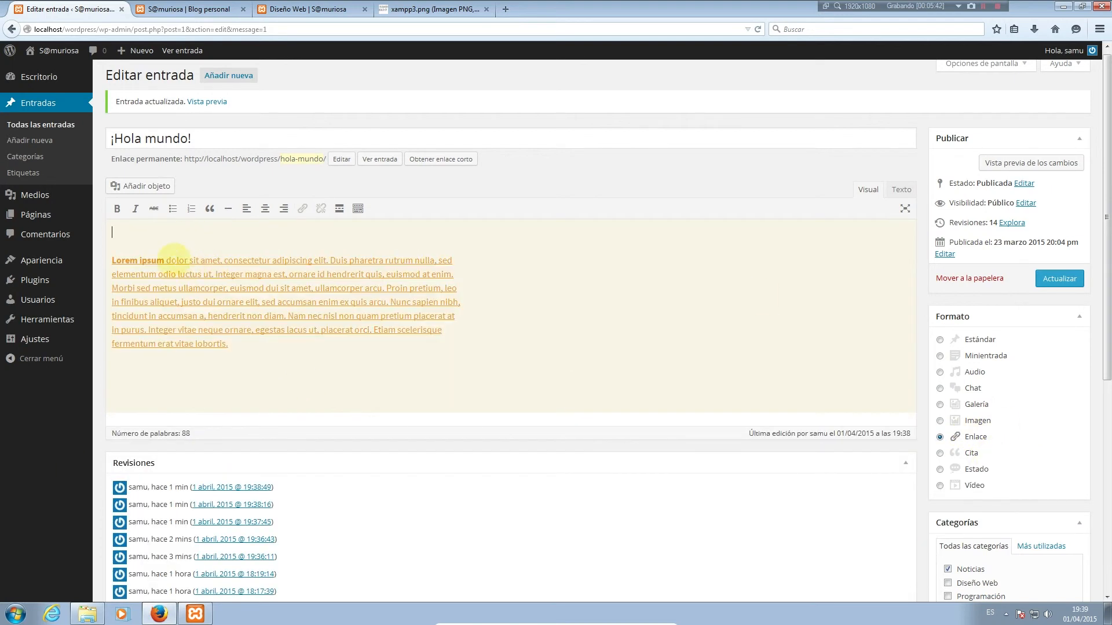
# Link the words 'Lorem ipsum' with title 'Lrem ipsun', starting to replace the URL with 'hh'
pyautogui.click(173, 259)
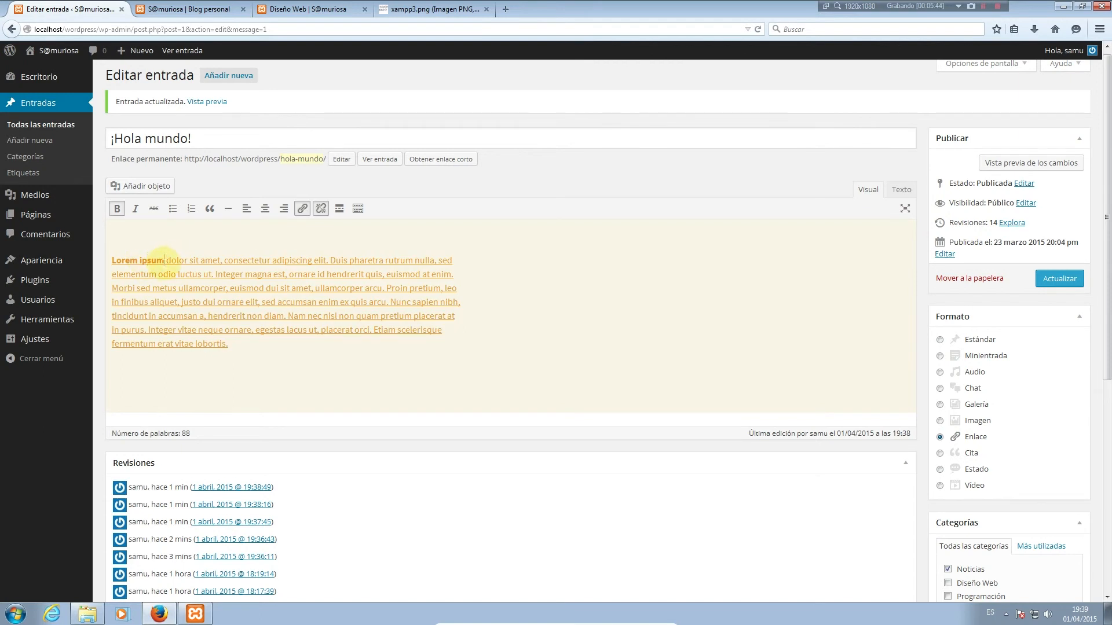
pyautogui.moveTo(164, 261); pyautogui.dragTo(109, 260)
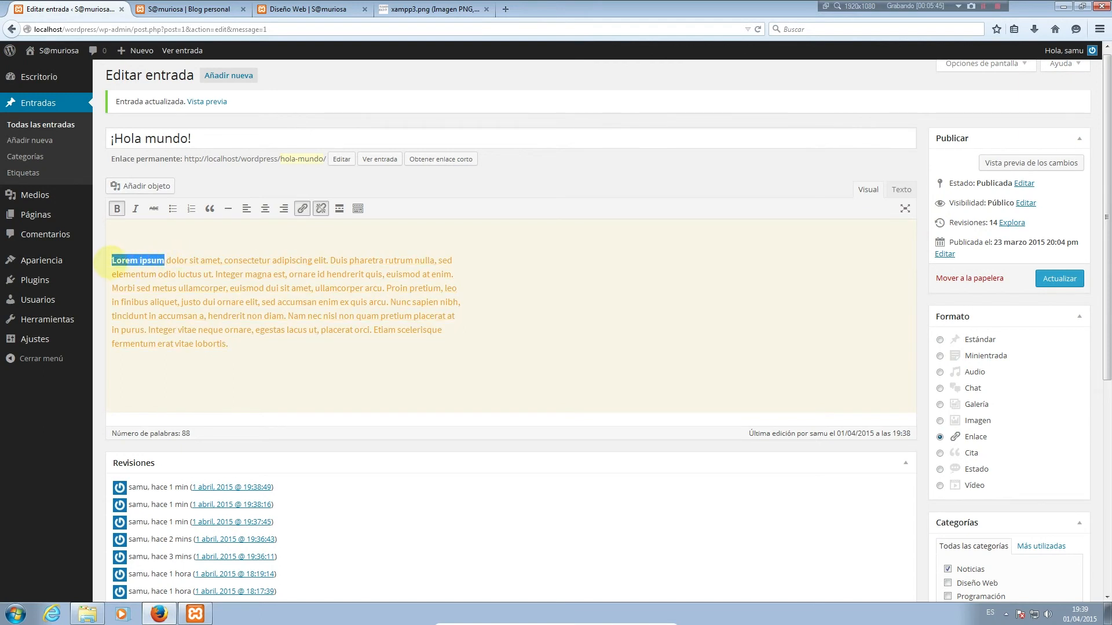
pyautogui.click(302, 208)
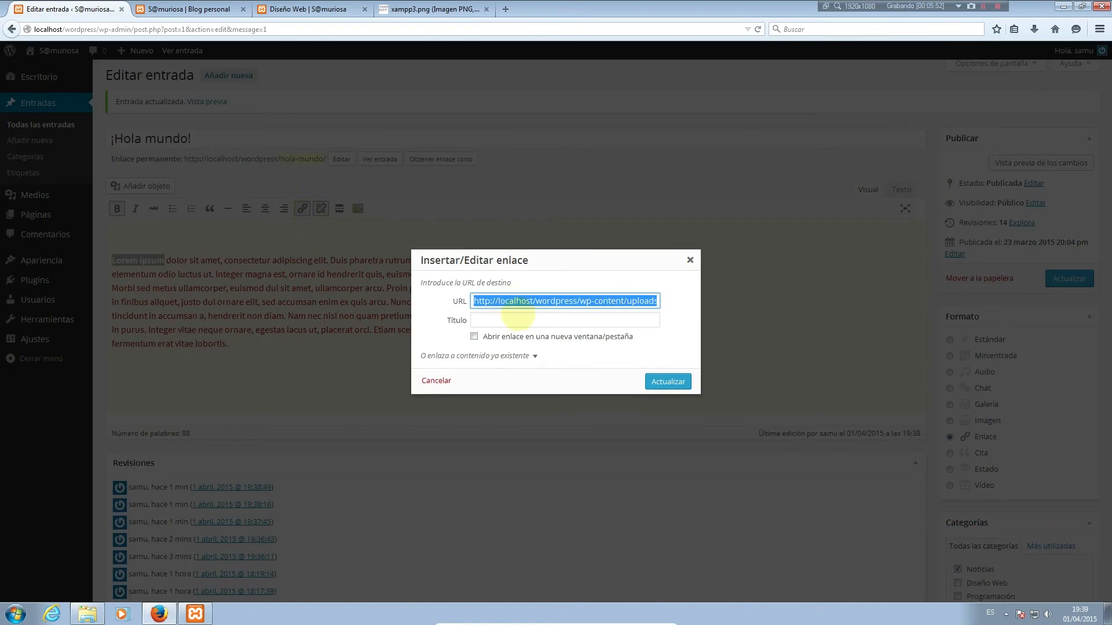
pyautogui.click(519, 317)
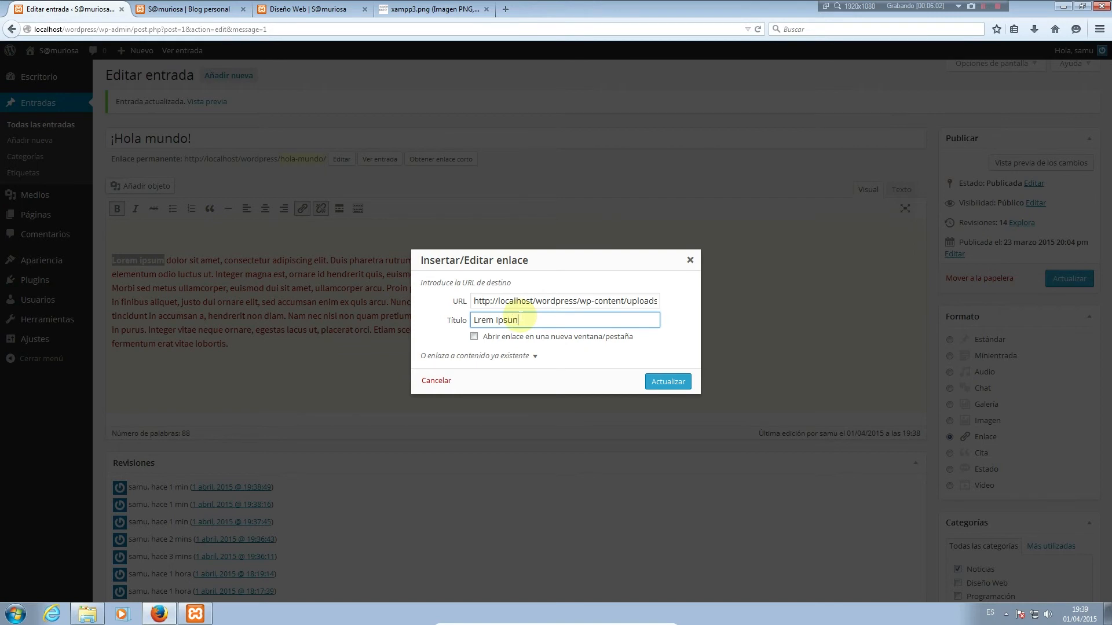
pyautogui.tripleClick(560, 301)
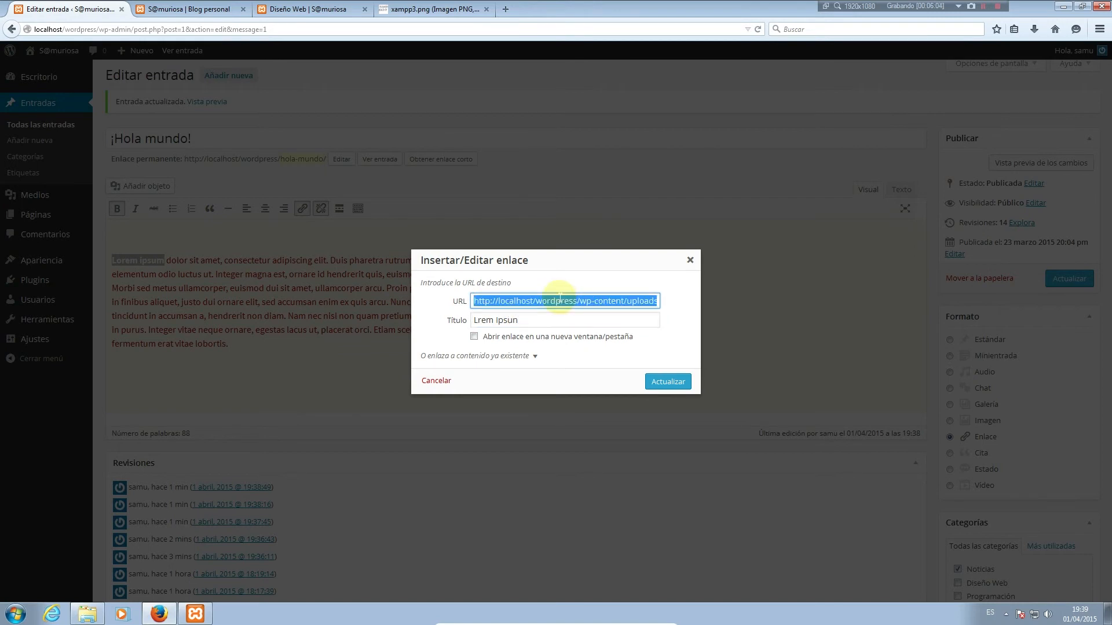
pyautogui.write('hh')
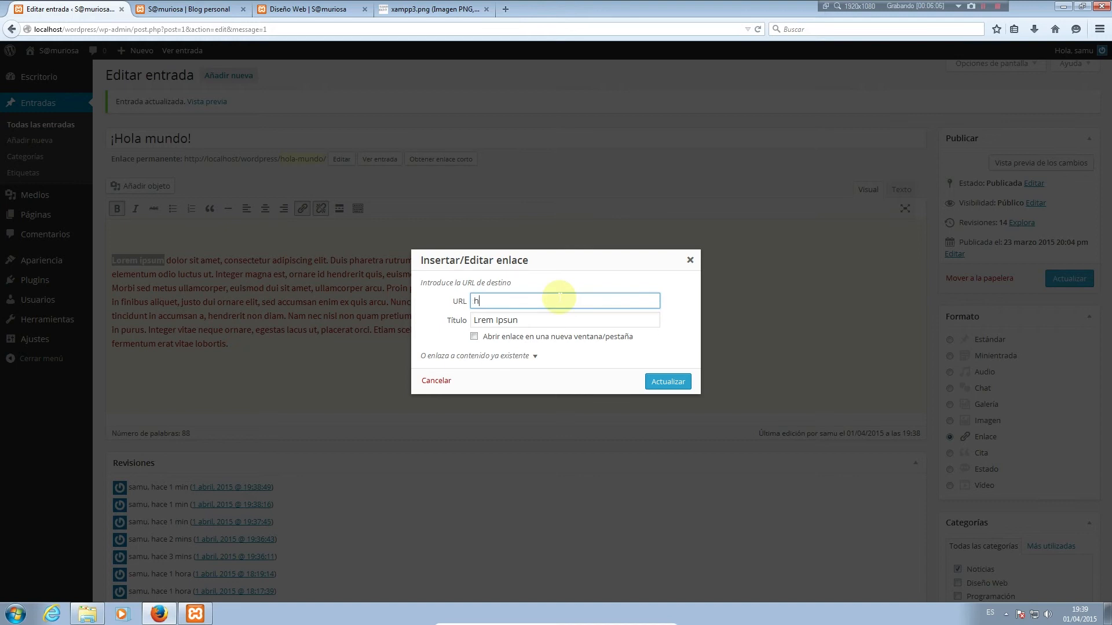
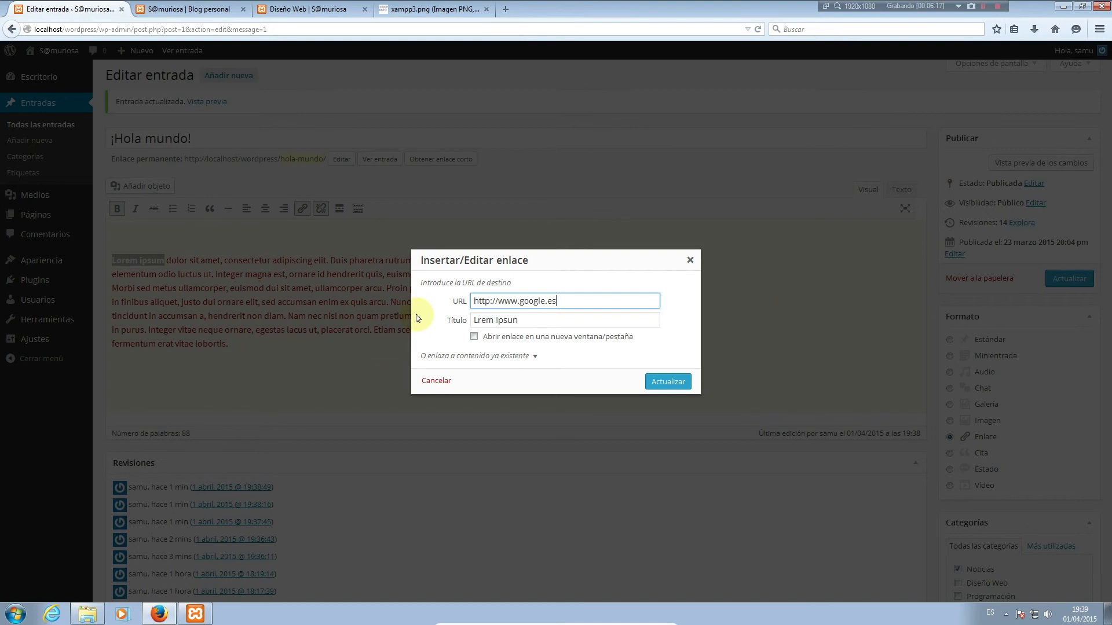
# Make the 'Lorem ipsum' link to google.es open in a new window, then save the post
pyautogui.click(551, 334)
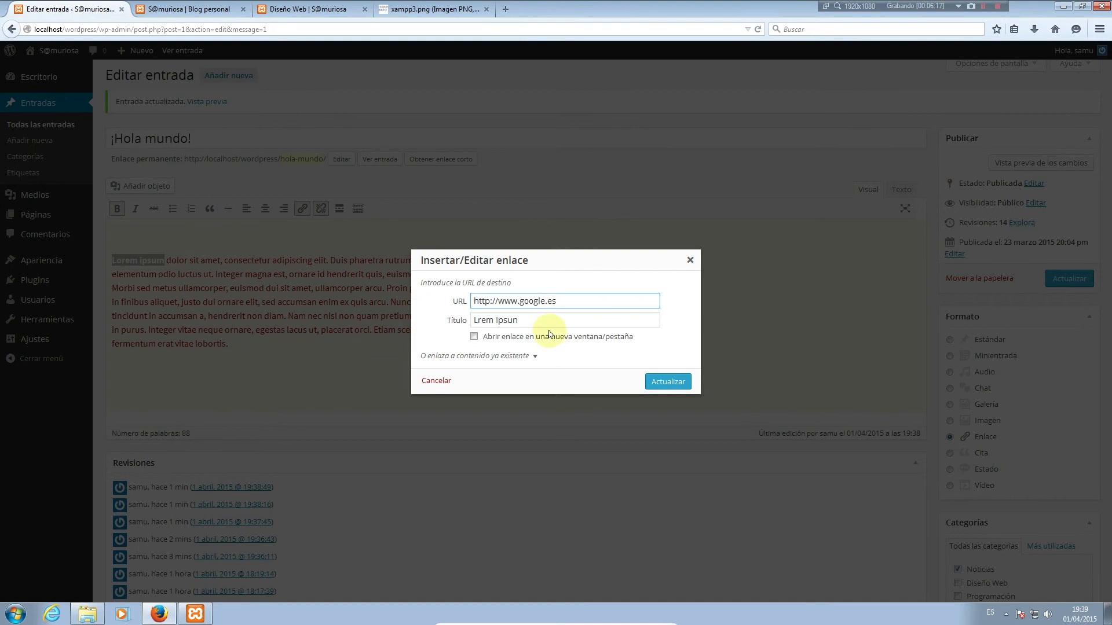
pyautogui.click(666, 380)
pyautogui.click(1061, 281)
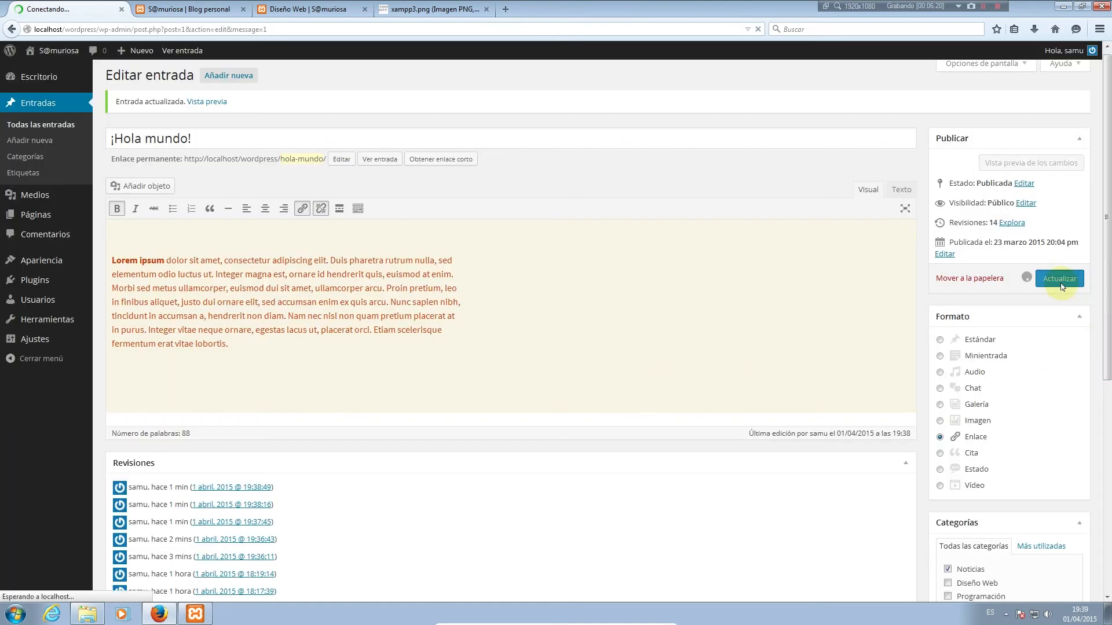
pyautogui.click(209, 14)
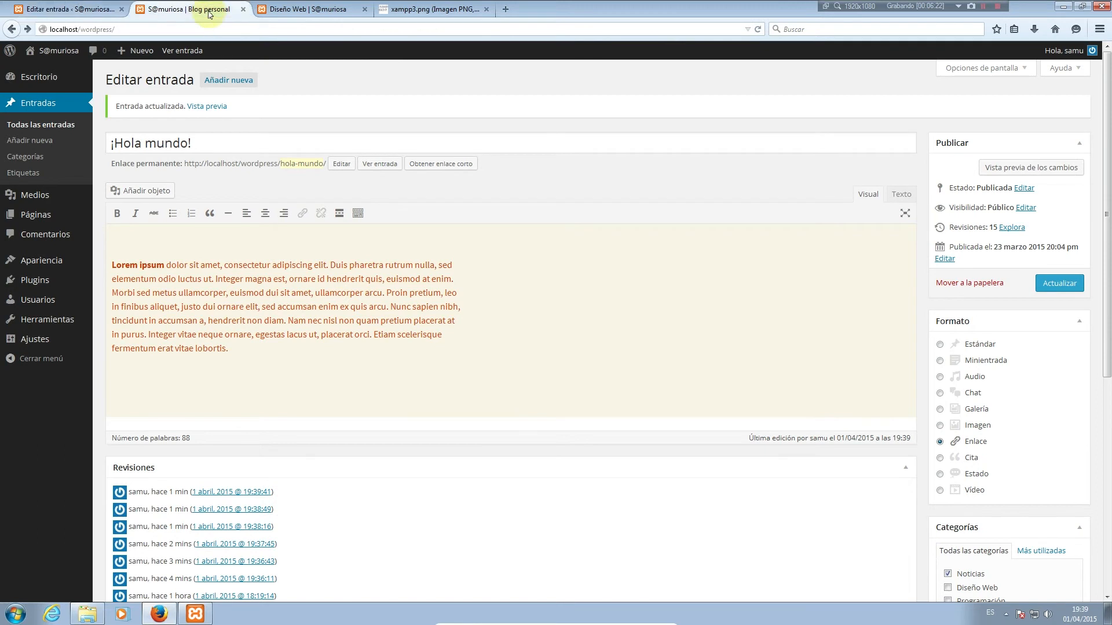
pyautogui.click(758, 29)
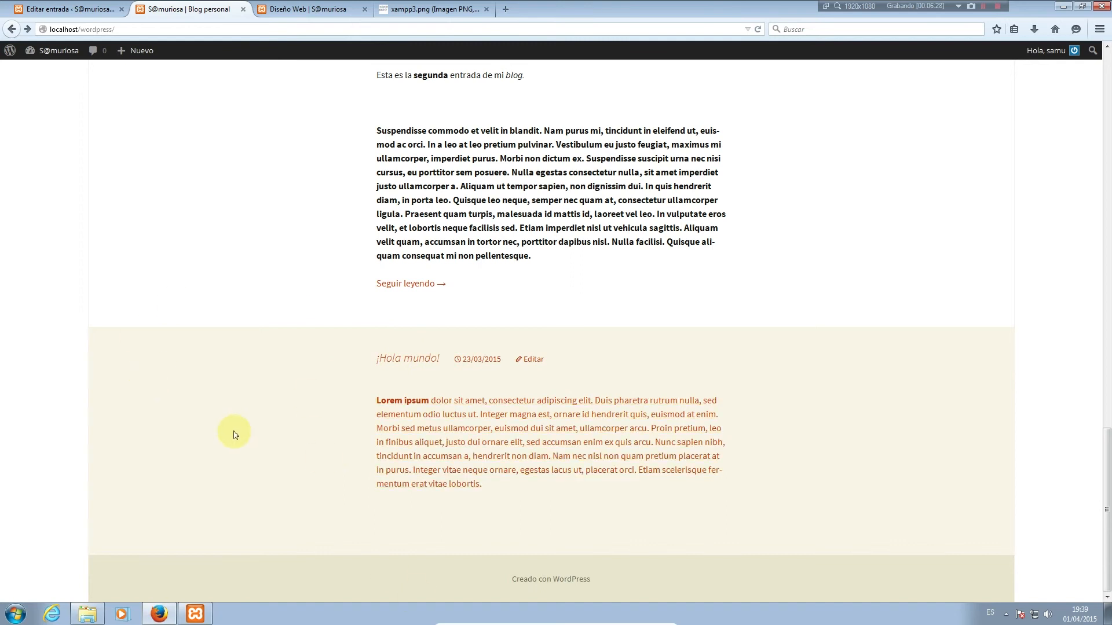
pyautogui.scroll(5, 421, 362)
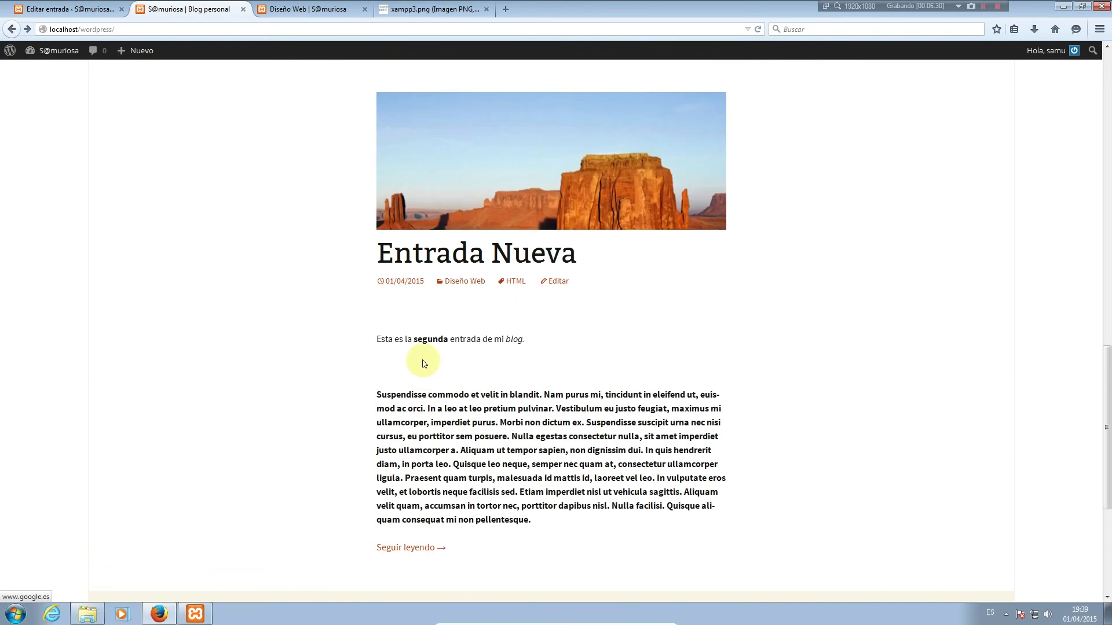
pyautogui.scroll(-2, 422, 354)
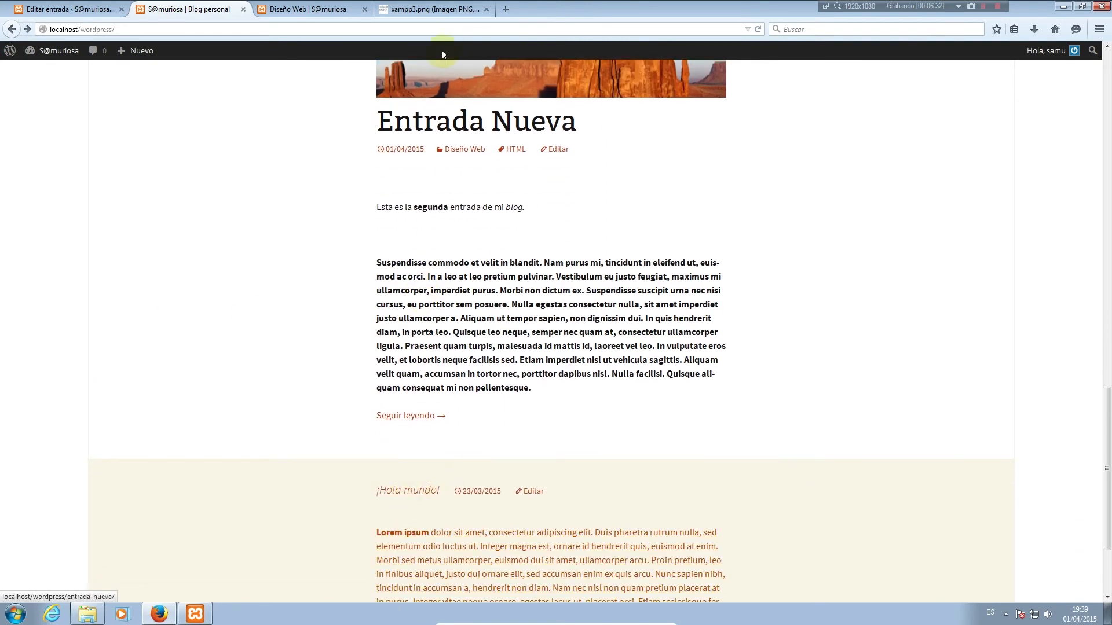
pyautogui.scroll(-2, 912, 475)
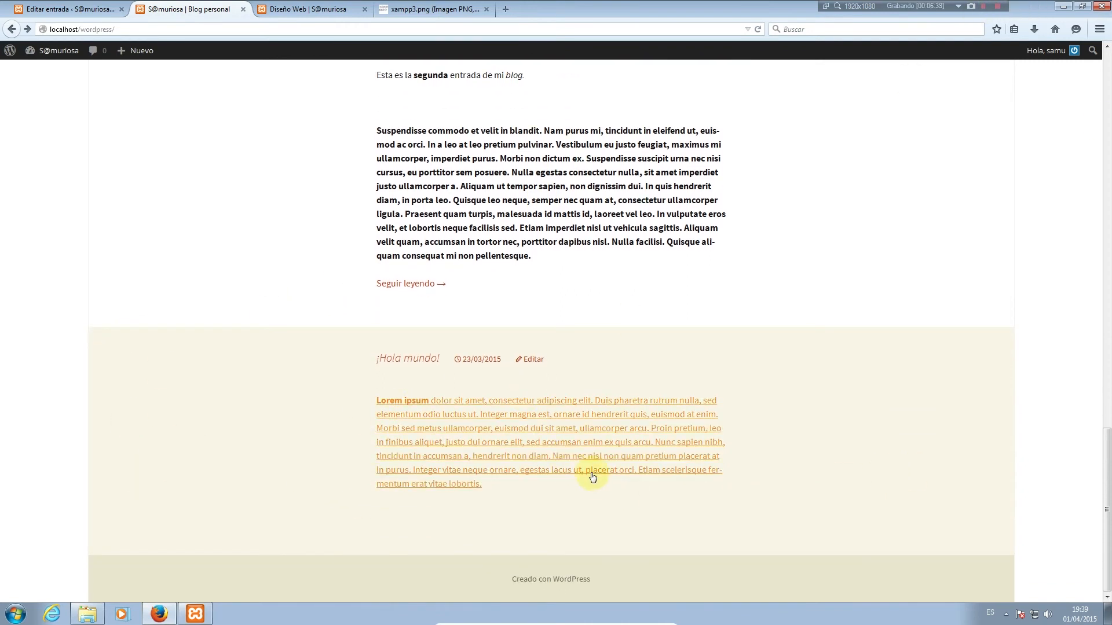
pyautogui.click(419, 407)
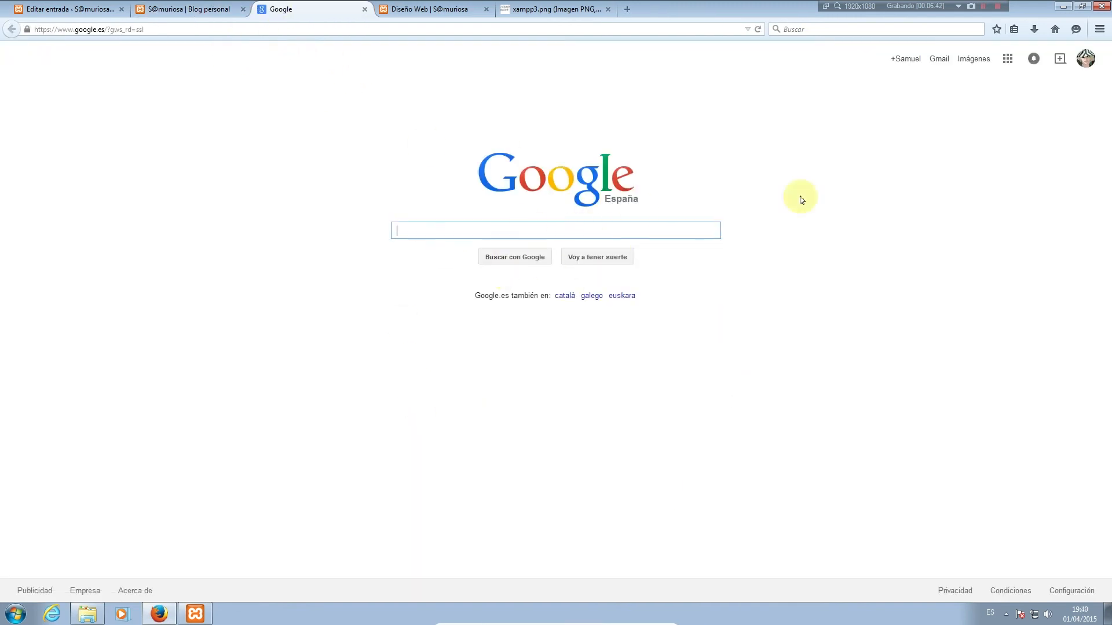
pyautogui.click(364, 9)
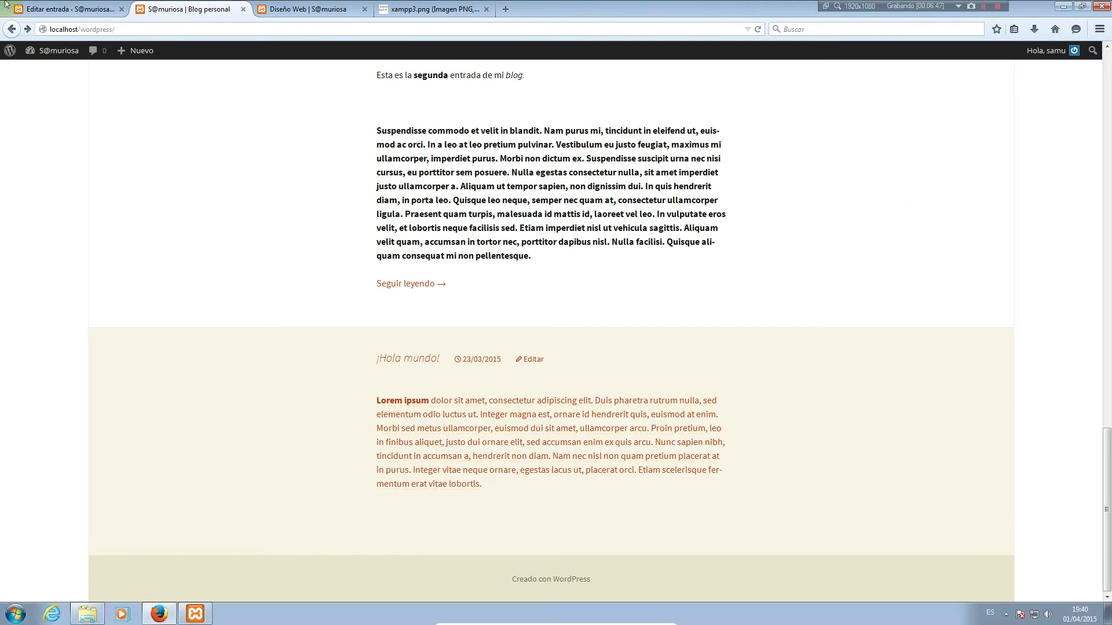
pyautogui.click(58, 9)
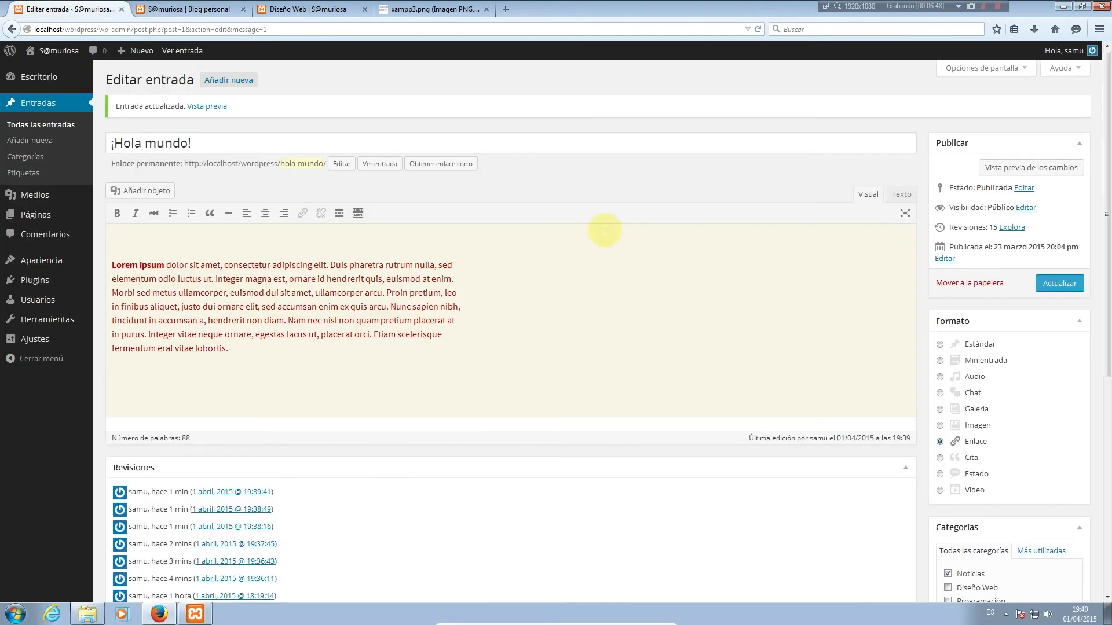
# Set the post format to Cita and wrap the Lorem ipsum paragraph in a quote
pyautogui.click(971, 458)
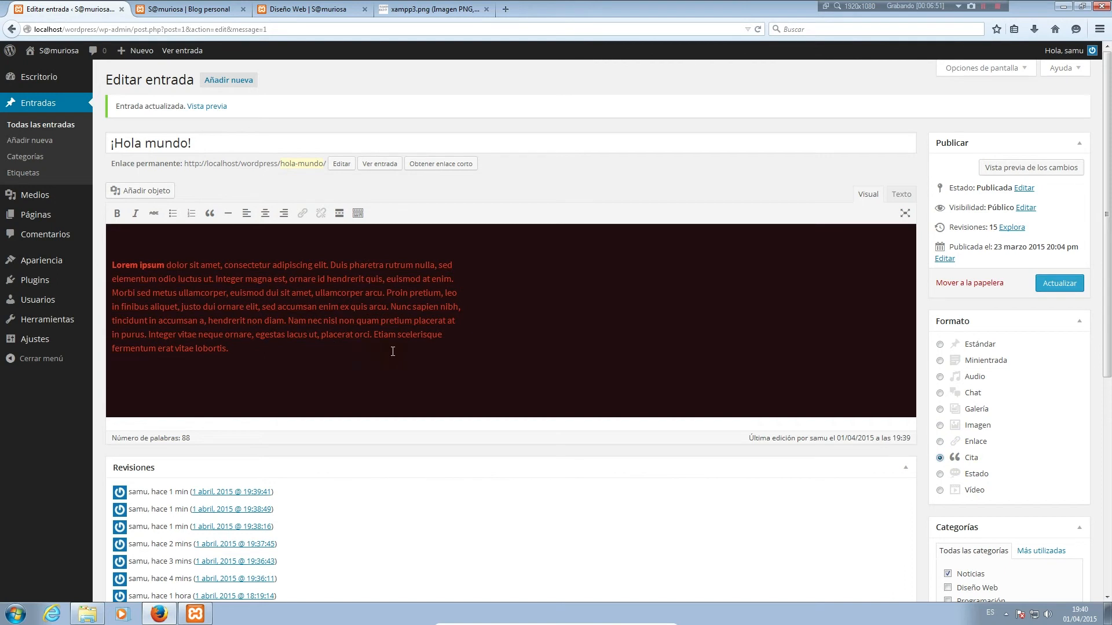
pyautogui.click(147, 265)
pyautogui.moveTo(251, 352); pyautogui.dragTo(109, 266)
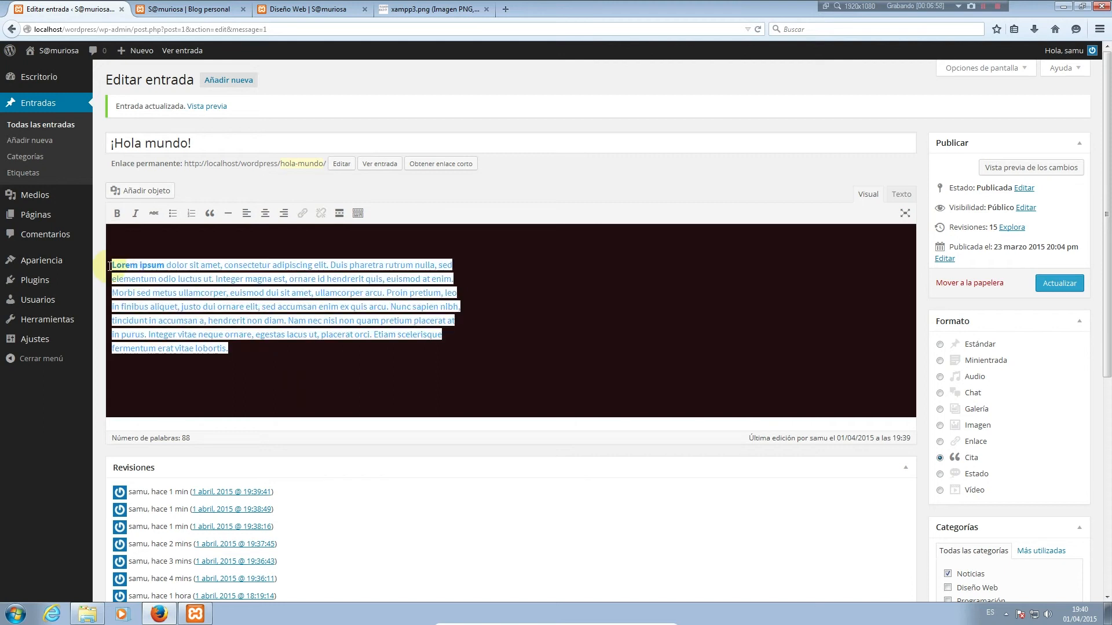
pyautogui.click(210, 213)
# Cut the quoted text so it ends at 'Morbi' and save the post
pyautogui.scroll(-4, 581, 385)
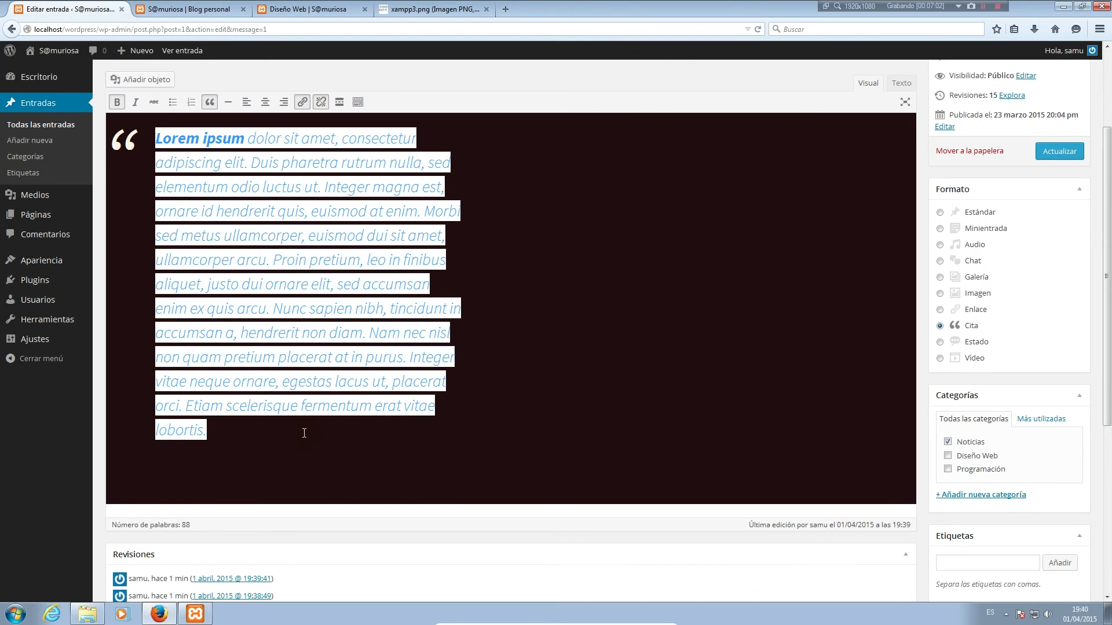
pyautogui.moveTo(304, 433); pyautogui.dragTo(156, 246)
pyautogui.press('BackSpace')
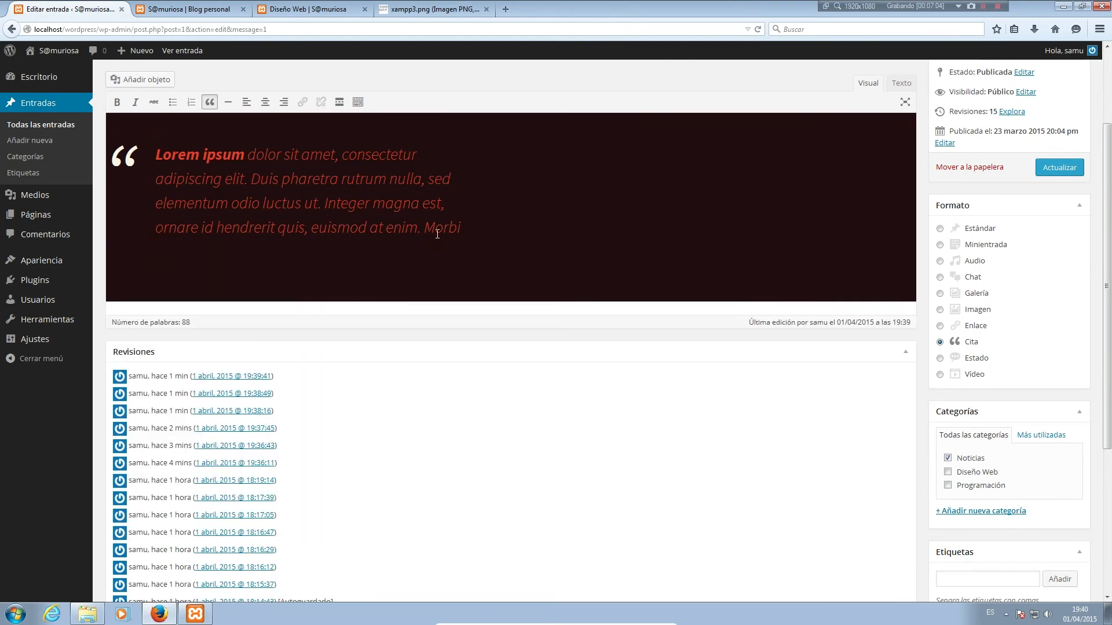
pyautogui.click(1059, 167)
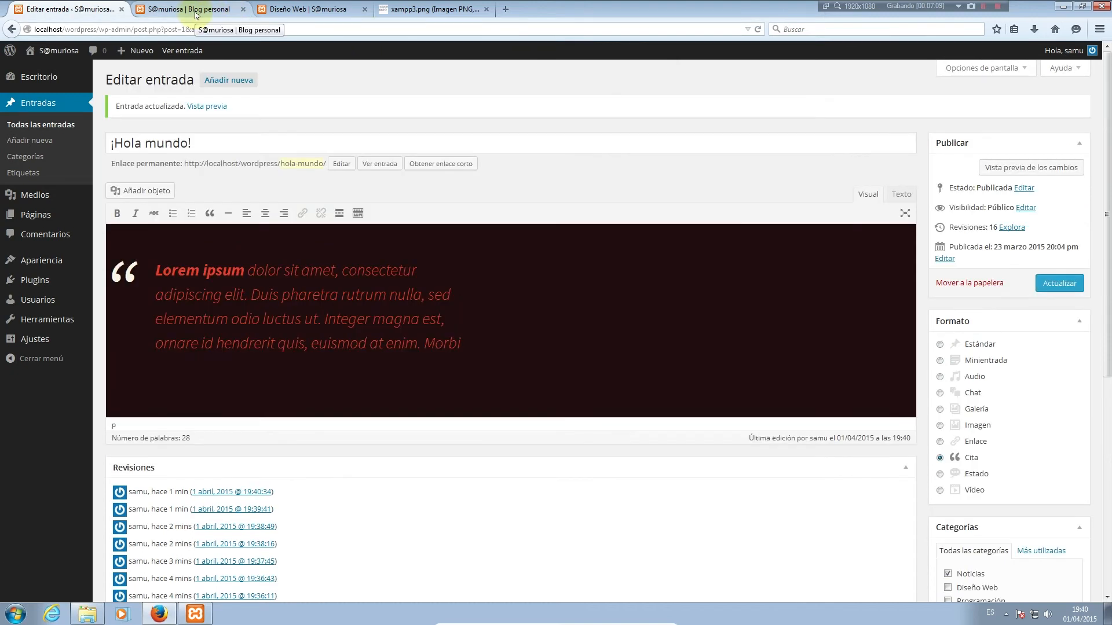
pyautogui.click(196, 10)
# After checking the blog, unlink the quoted text and save the post
pyautogui.press('F5')
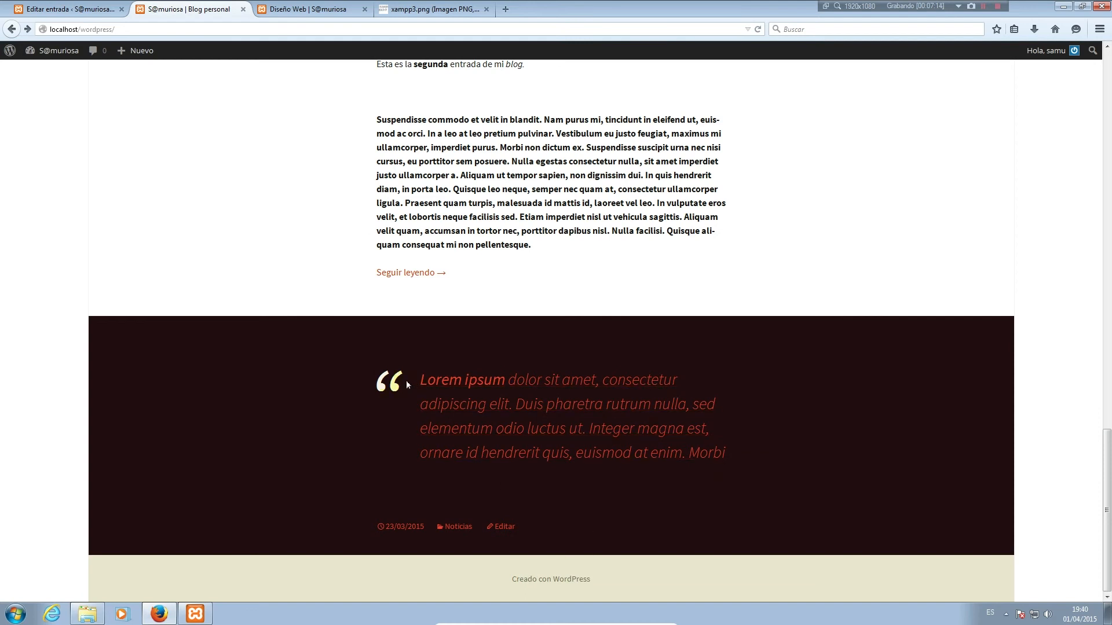
pyautogui.click(39, 6)
pyautogui.moveTo(463, 344); pyautogui.dragTo(152, 273)
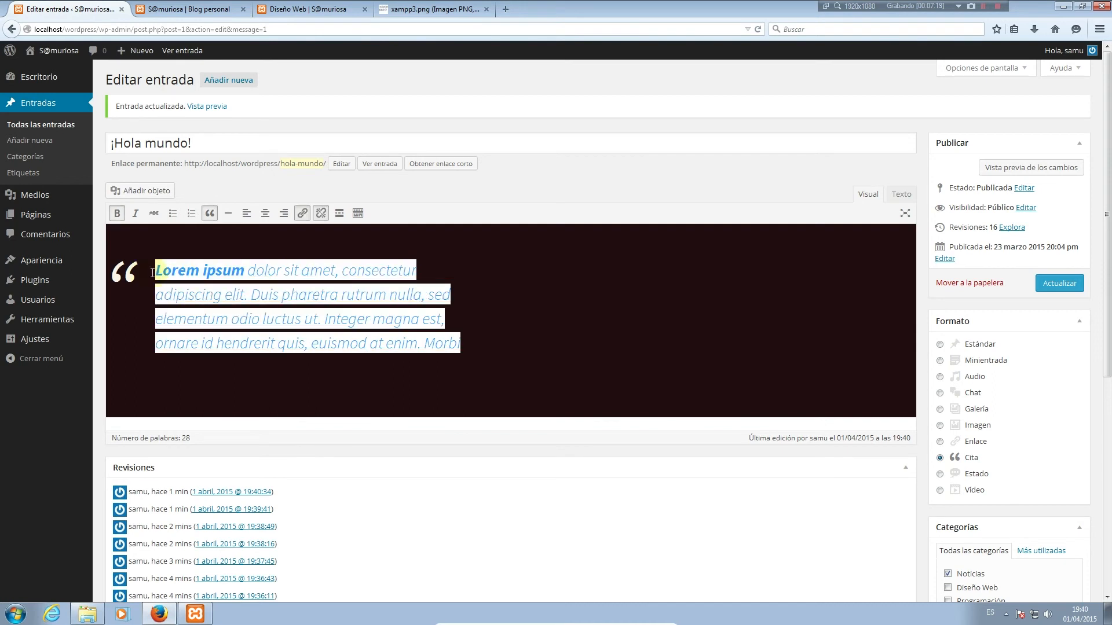
pyautogui.click(322, 214)
pyautogui.click(1045, 287)
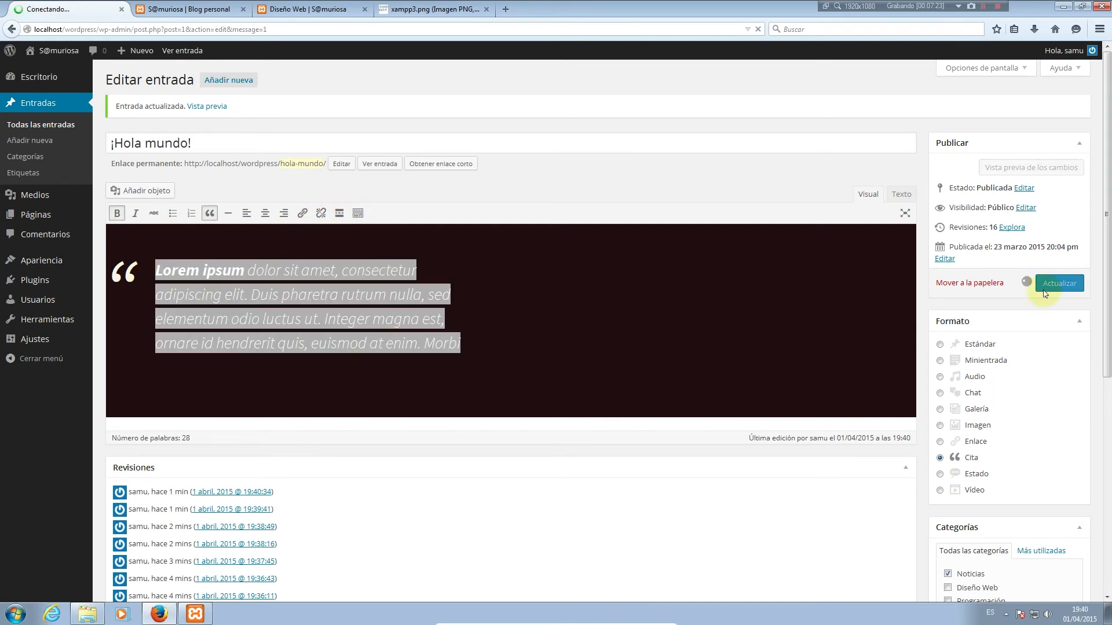
# Reload the blog to confirm the quote is now plain text
pyautogui.click(184, 14)
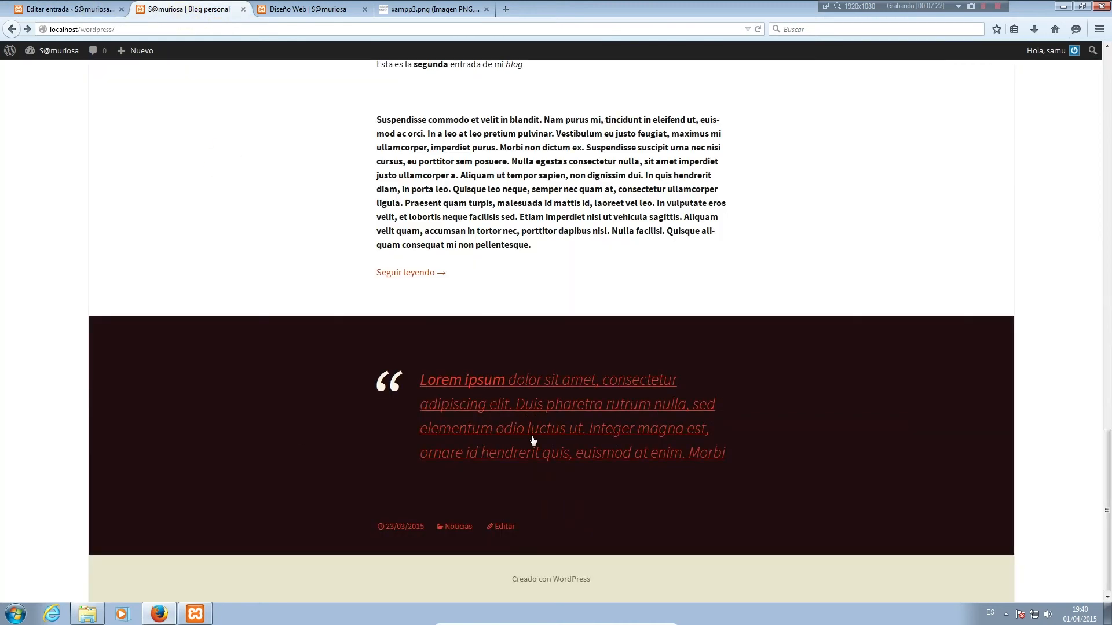
pyautogui.press('F5')
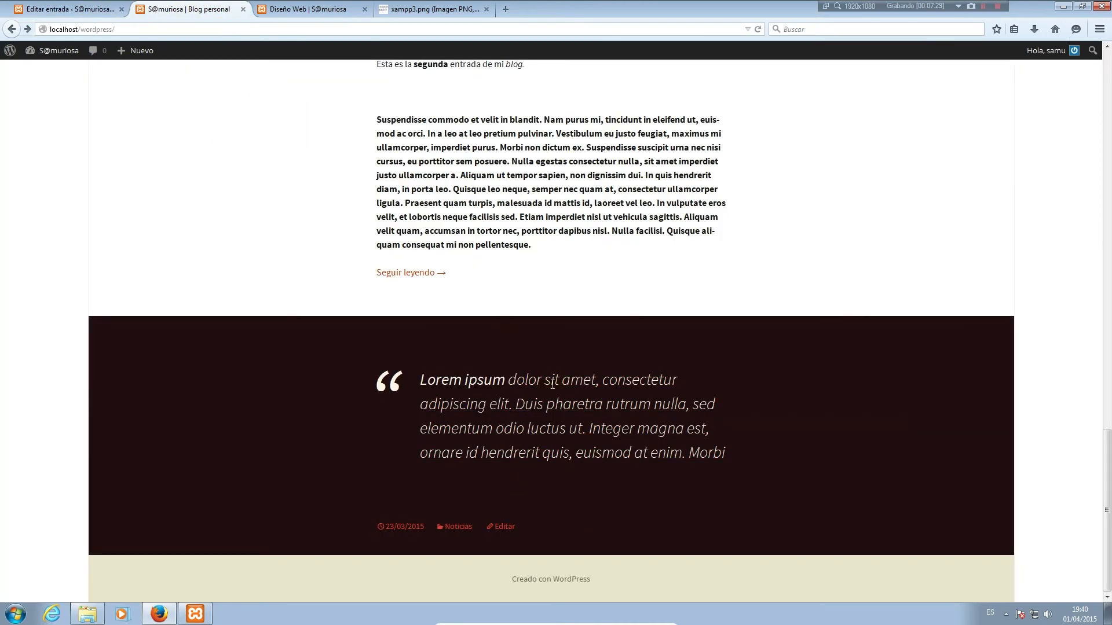
pyautogui.click(85, 9)
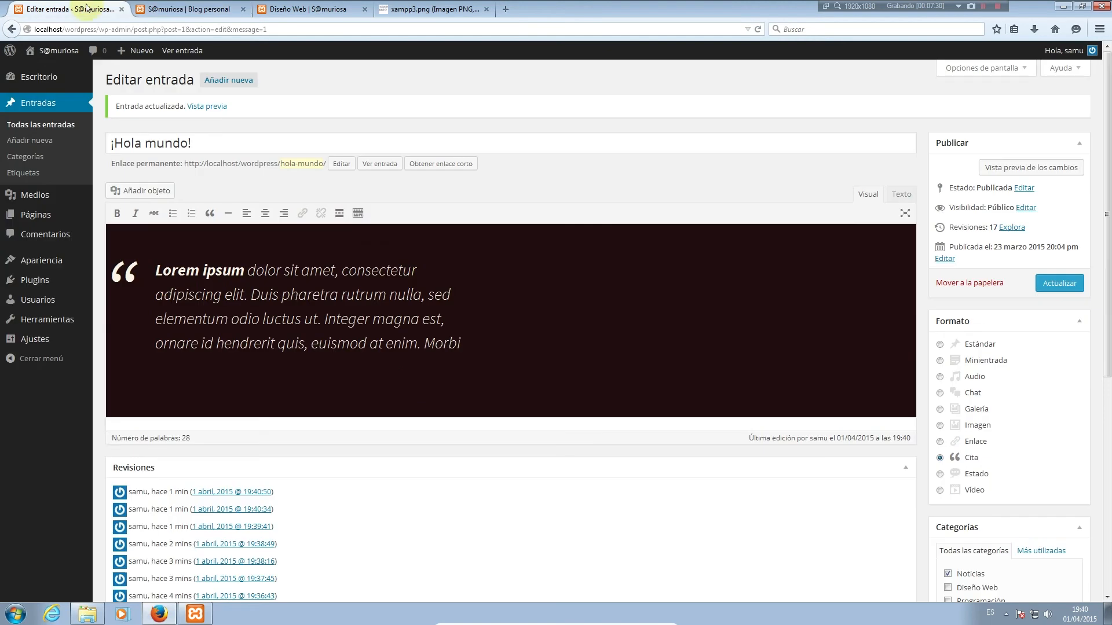
# Add an attribution line starting 'Sa' below 'Morbi' inside the quote
pyautogui.click(485, 344)
pyautogui.press('Return')
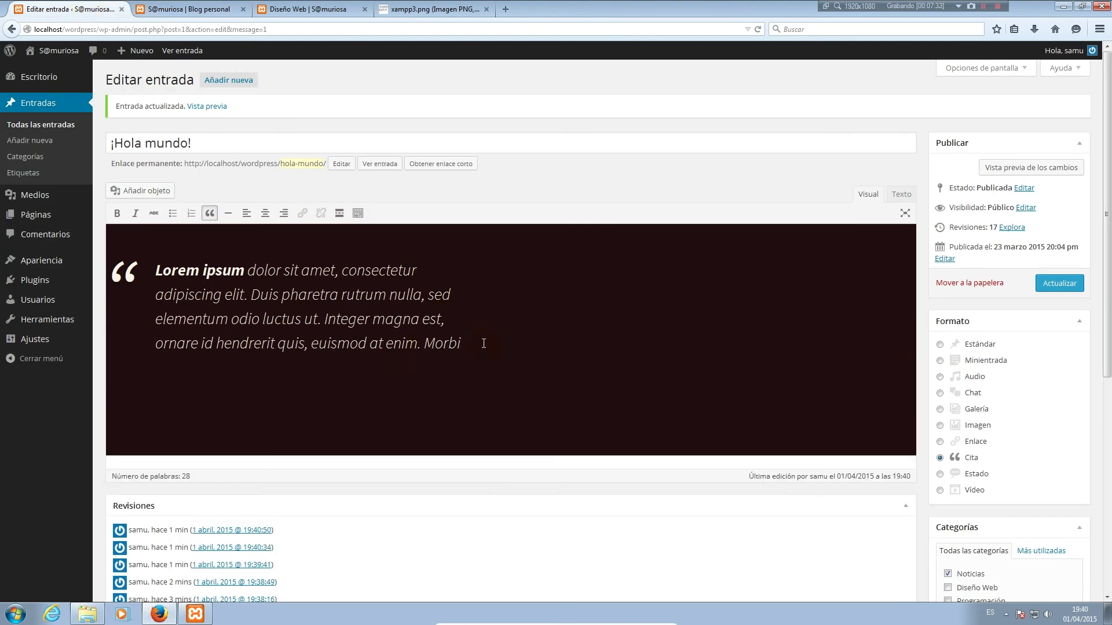
pyautogui.write('Samu')
pyautogui.doubleClick(158, 381)
pyautogui.click(370, 376)
# In the HTML view, delete the empty lipsum div and wrap the attribution as <cite>Samu</cite>
pyautogui.click(899, 195)
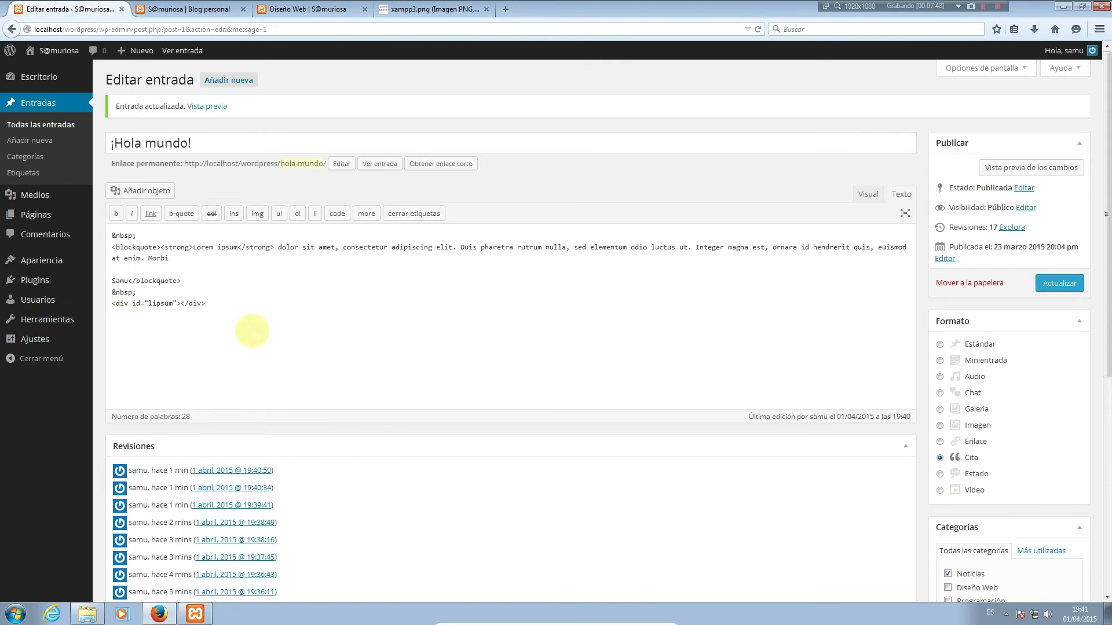
pyautogui.moveTo(227, 304); pyautogui.dragTo(90, 308)
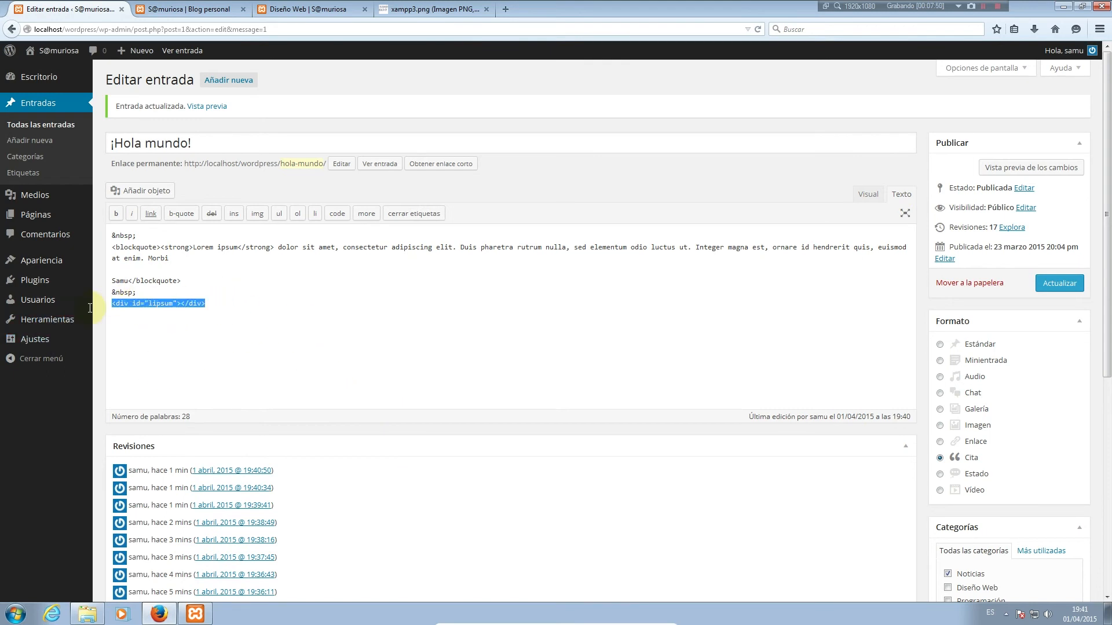
pyautogui.press('Delete')
pyautogui.moveTo(89, 312)
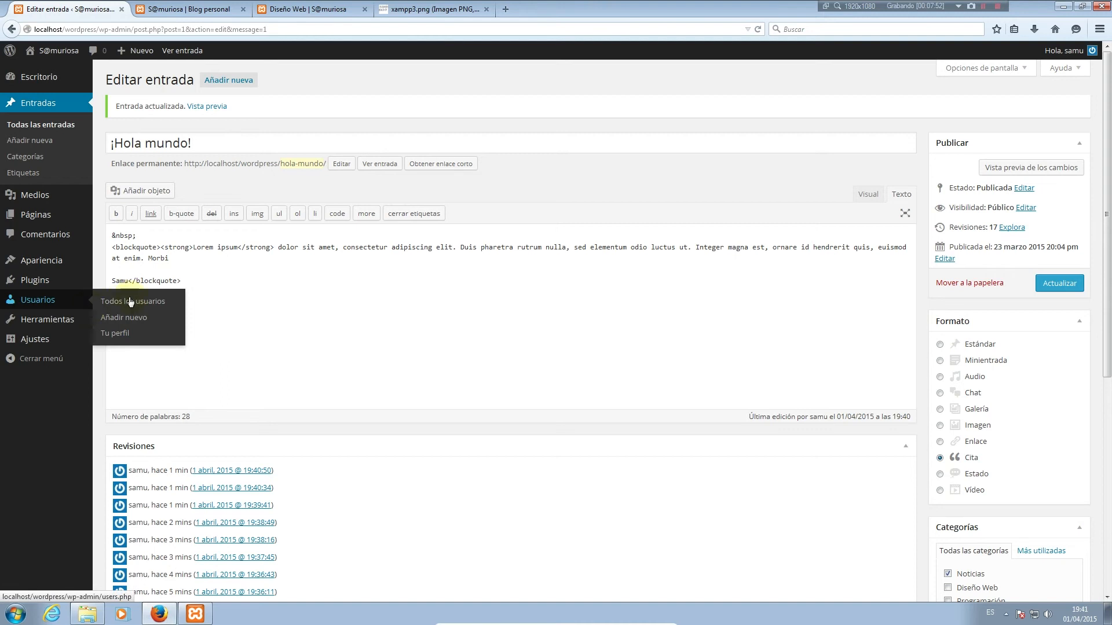
pyautogui.click(112, 280)
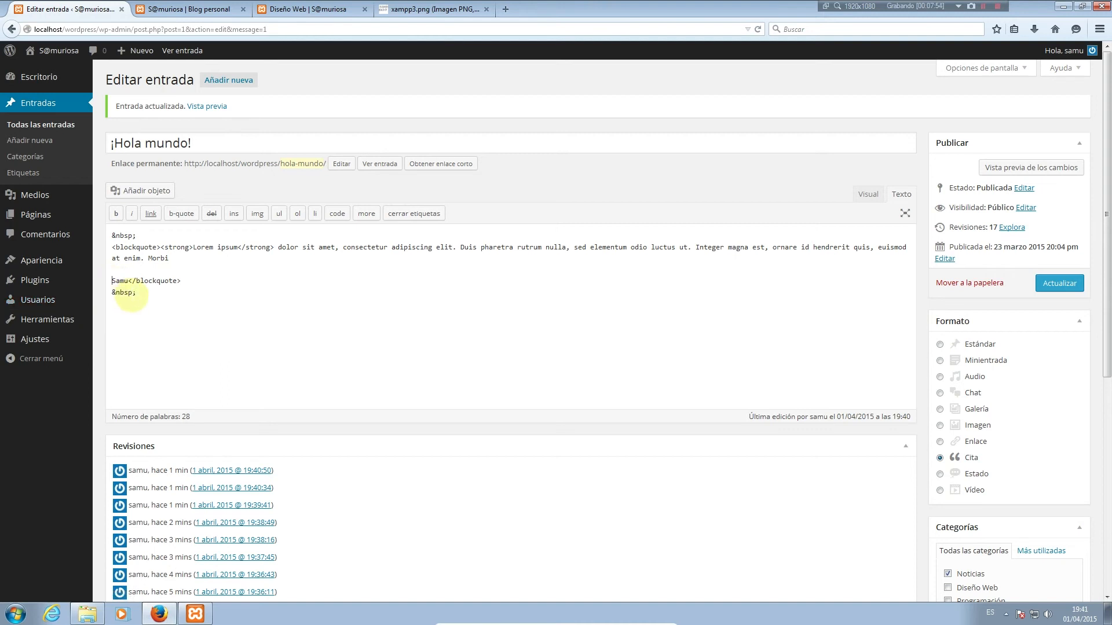
pyautogui.write('<cite>Samu</cite>')
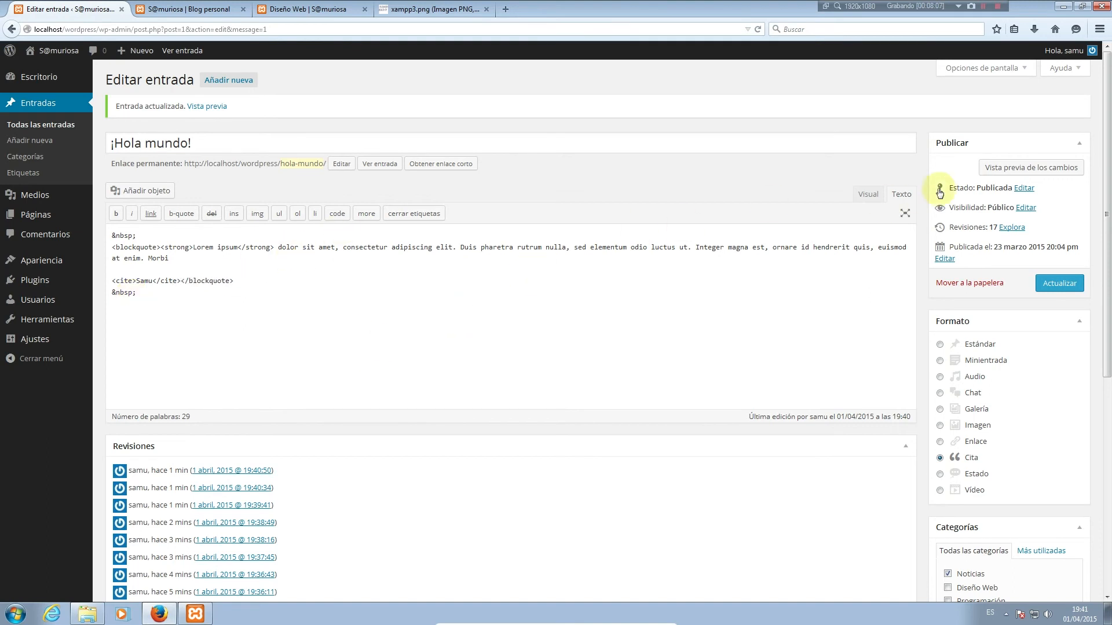
pyautogui.click(867, 195)
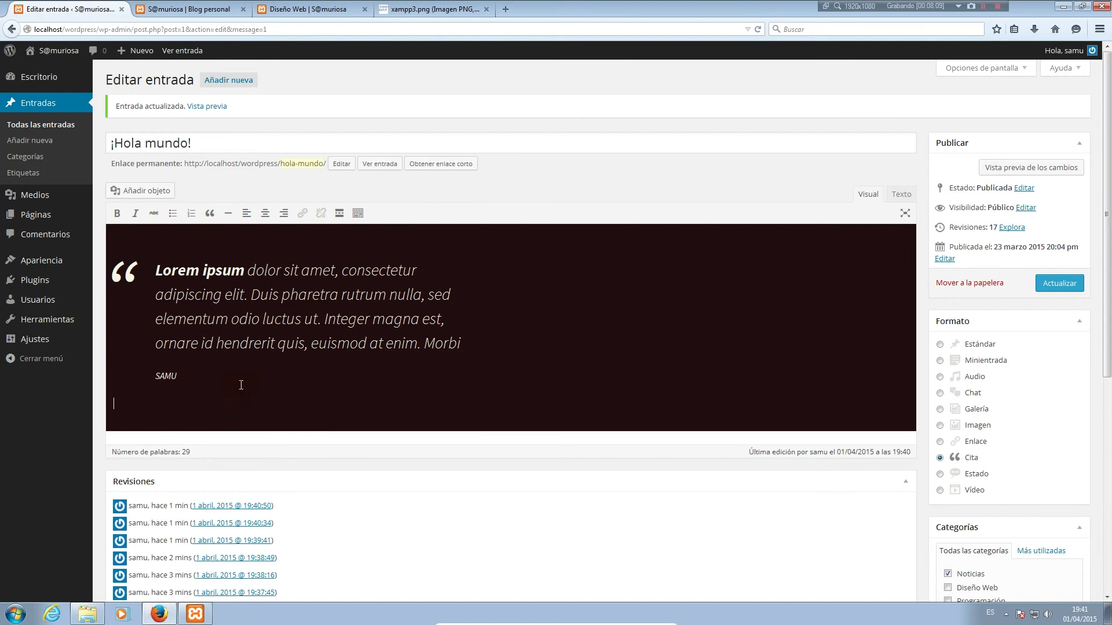
# Save the quote post, check the SAMU attribution on the blog, then choose the Estado format
pyautogui.doubleClick(176, 377)
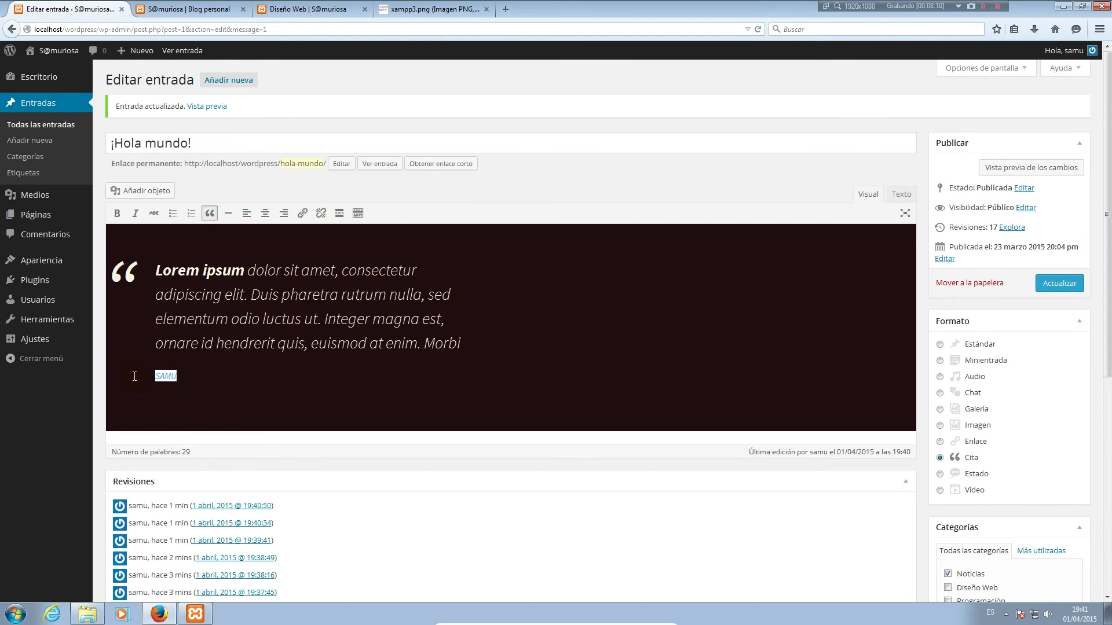
pyautogui.click(1059, 283)
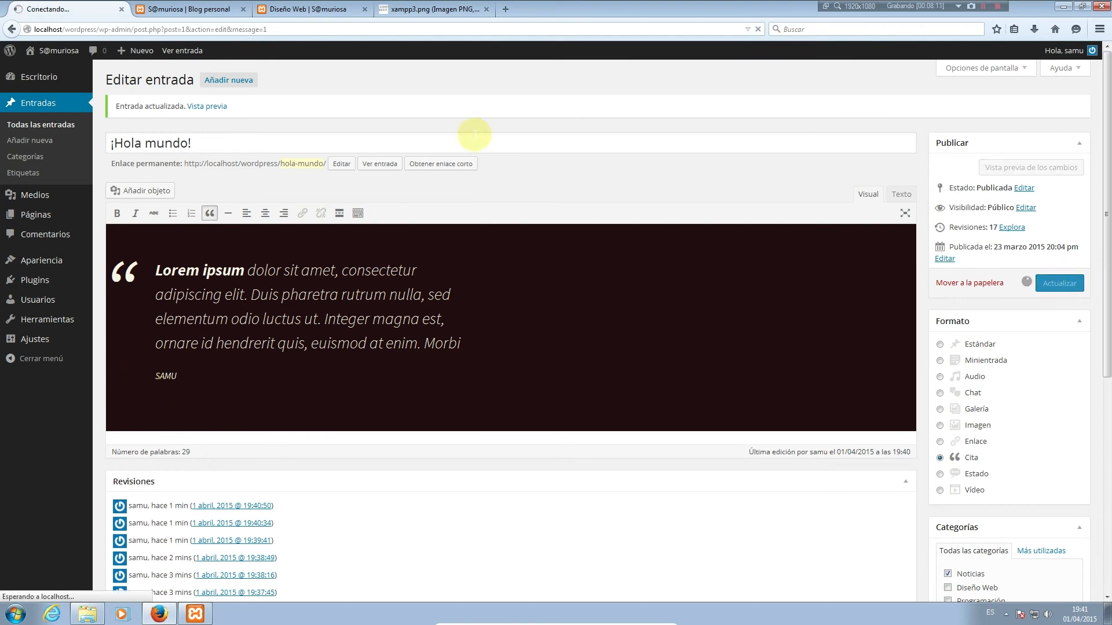
pyautogui.click(197, 10)
pyautogui.press('F5')
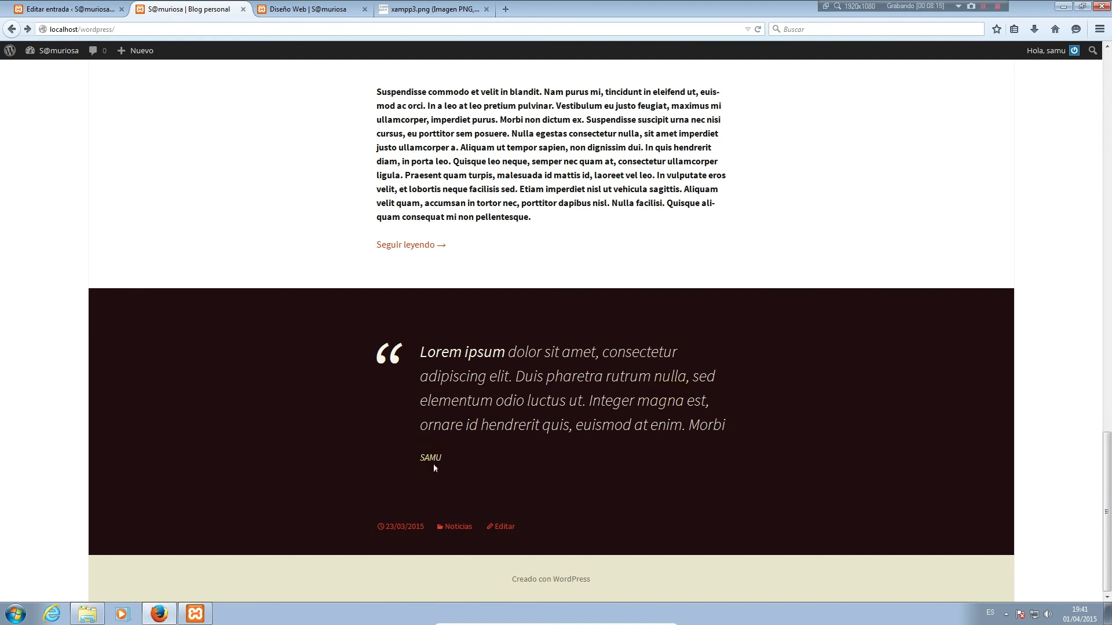
pyautogui.moveTo(448, 455); pyautogui.dragTo(407, 459)
pyautogui.click(69, 9)
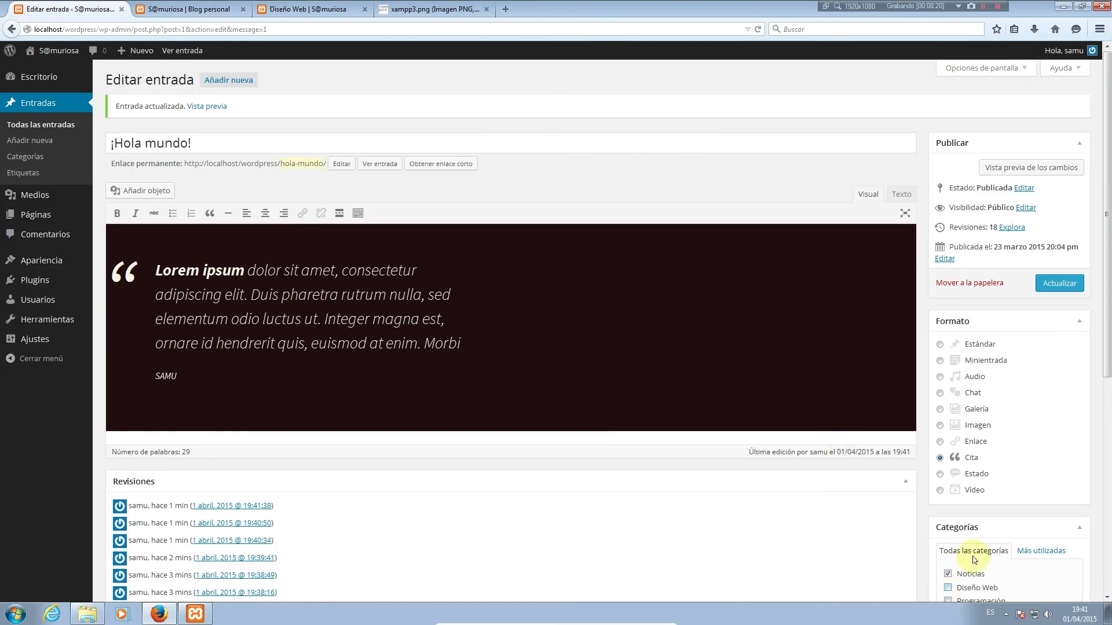
pyautogui.click(972, 478)
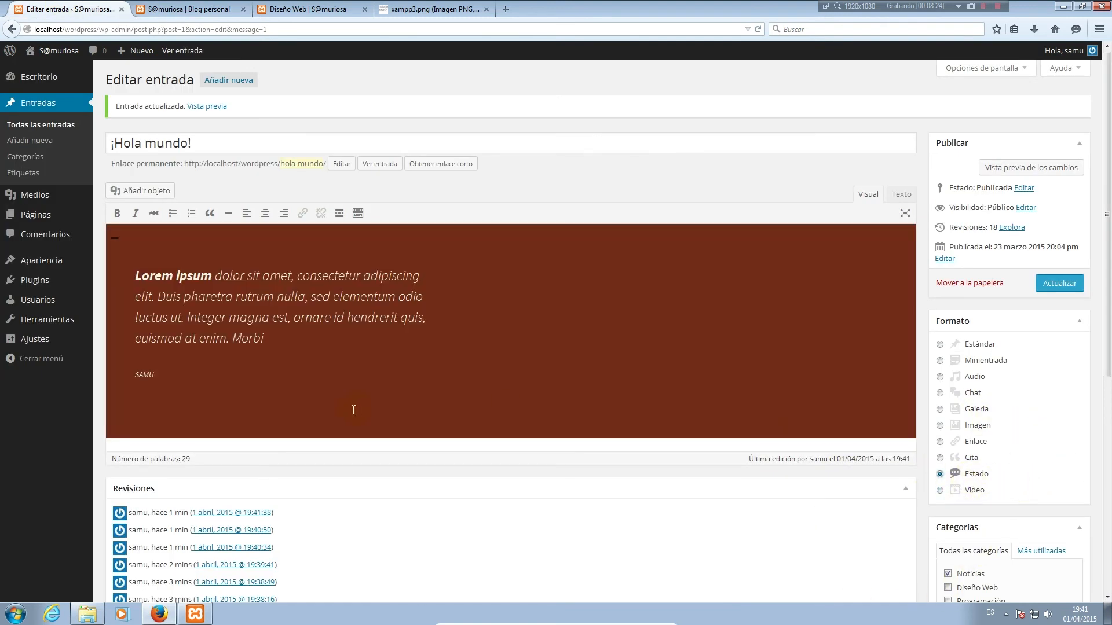
# Delete the SAMU attribution and the empty line below Morbi, save, and reload the blog
pyautogui.moveTo(168, 377); pyautogui.dragTo(87, 371)
pyautogui.press('BackSpace')
pyautogui.press('BackSpace')
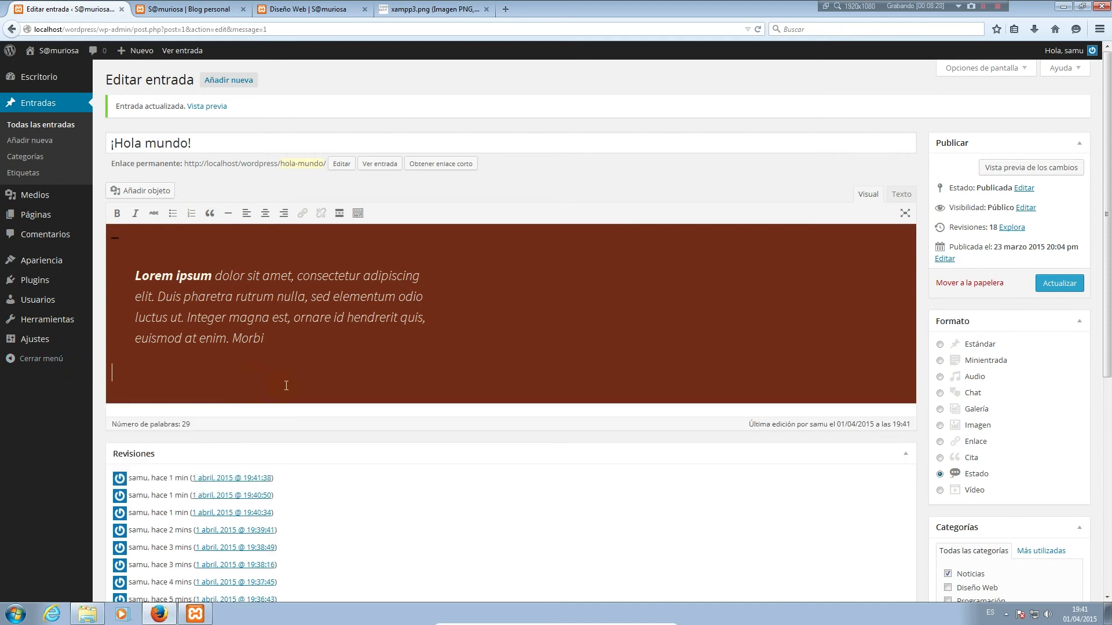
pyautogui.press('BackSpace')
pyautogui.click(1059, 283)
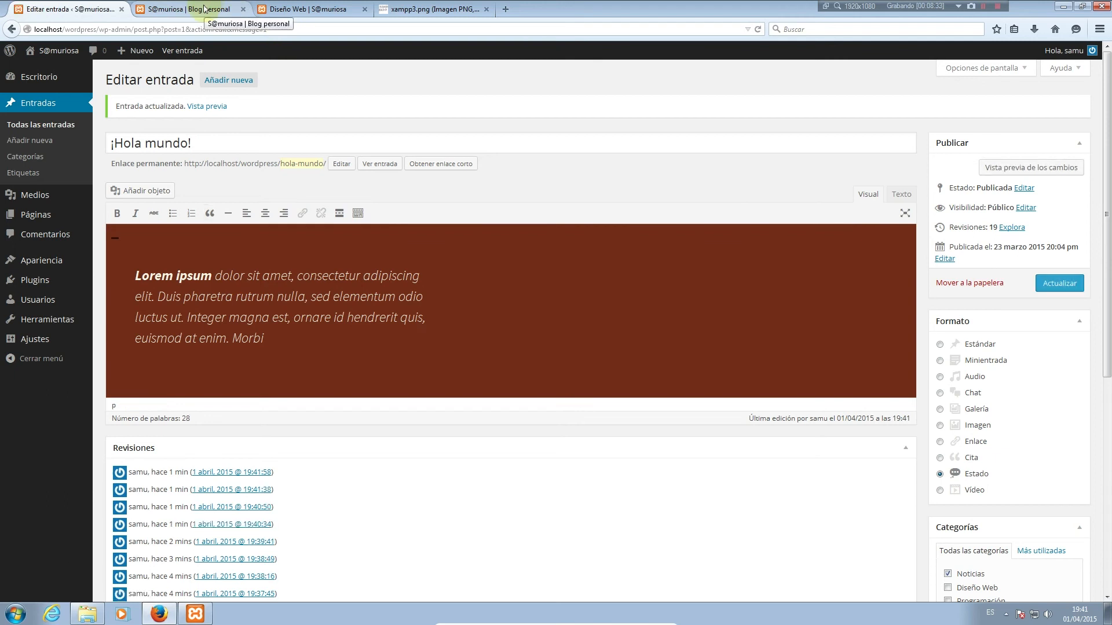
pyautogui.click(204, 8)
pyautogui.press('F5')
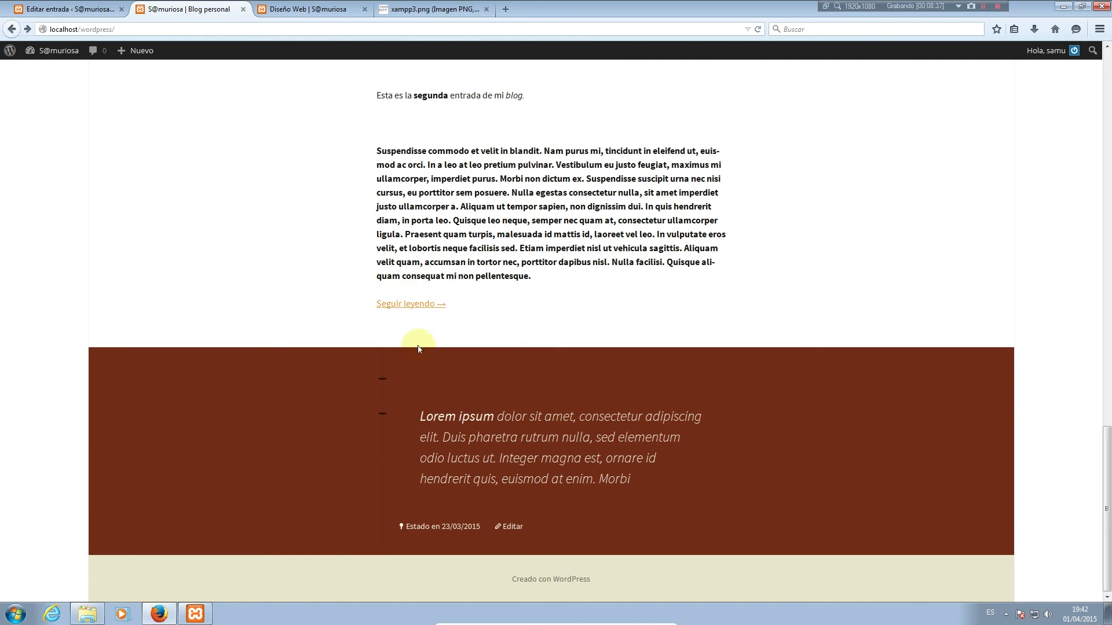
# Remove the empty first line and the quote formatting, retyping the 'L' of Lorem
pyautogui.click(70, 9)
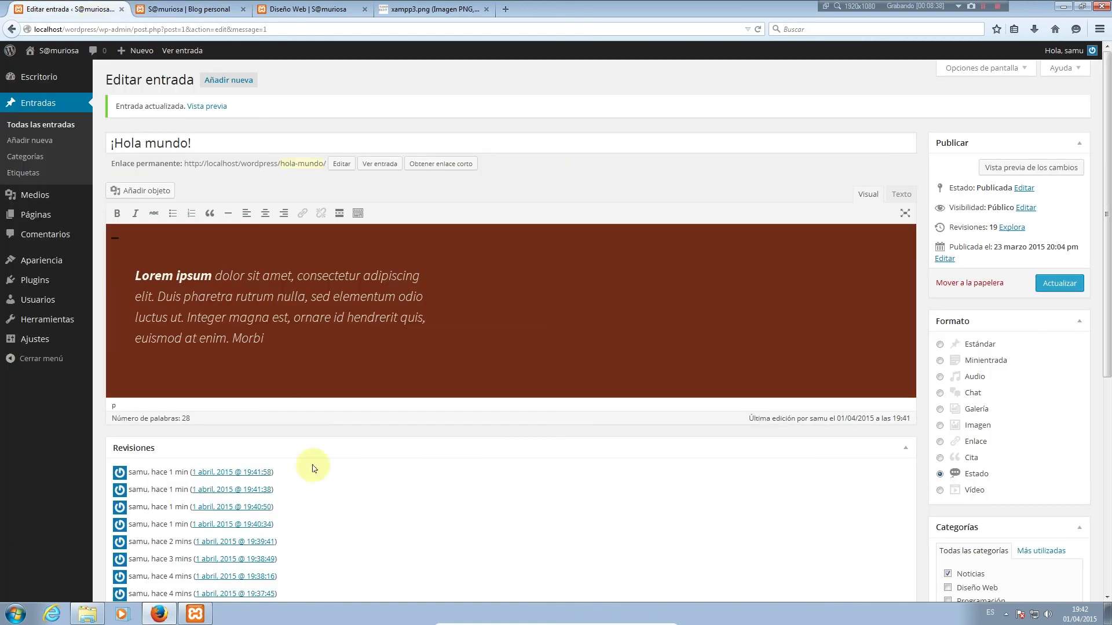
pyautogui.doubleClick(145, 239)
pyautogui.click(117, 246)
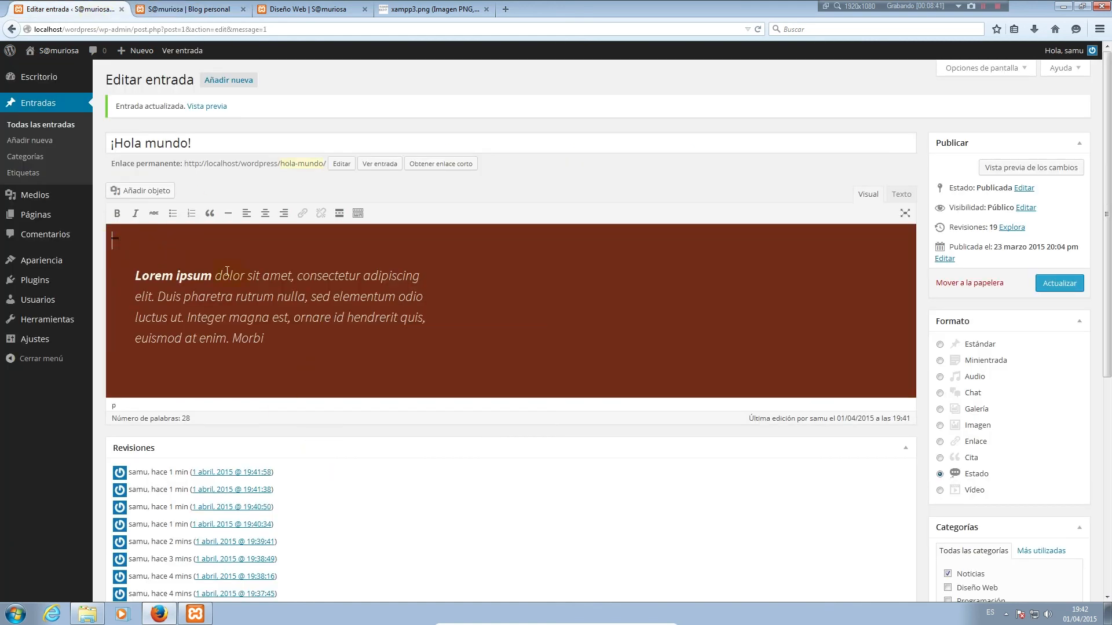
pyautogui.press('Delete')
pyautogui.click(209, 213)
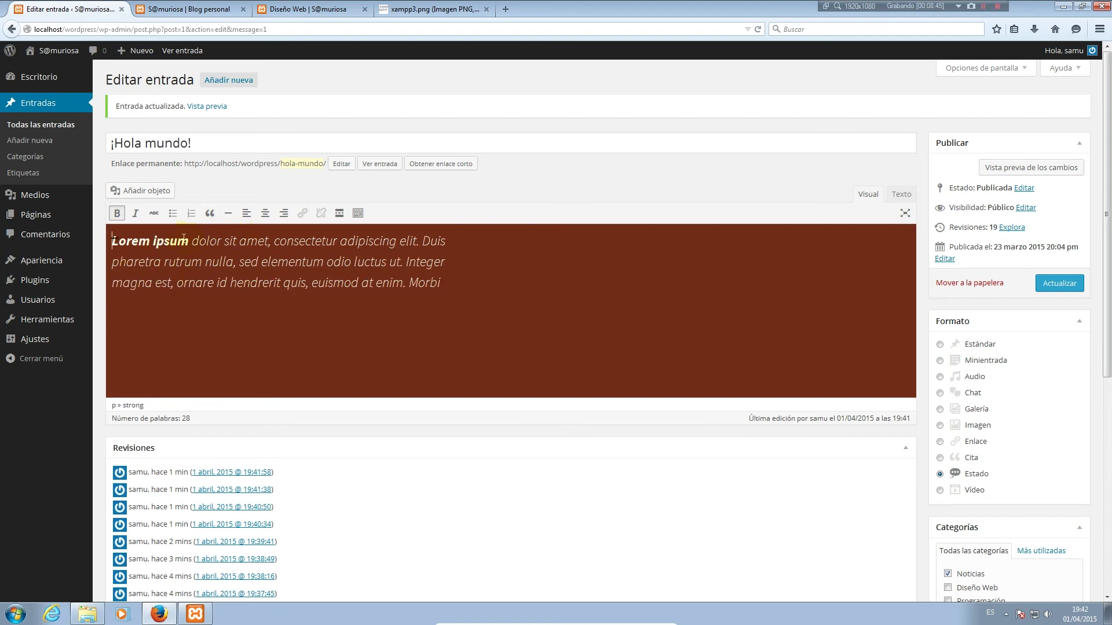
pyautogui.press('BackSpace')
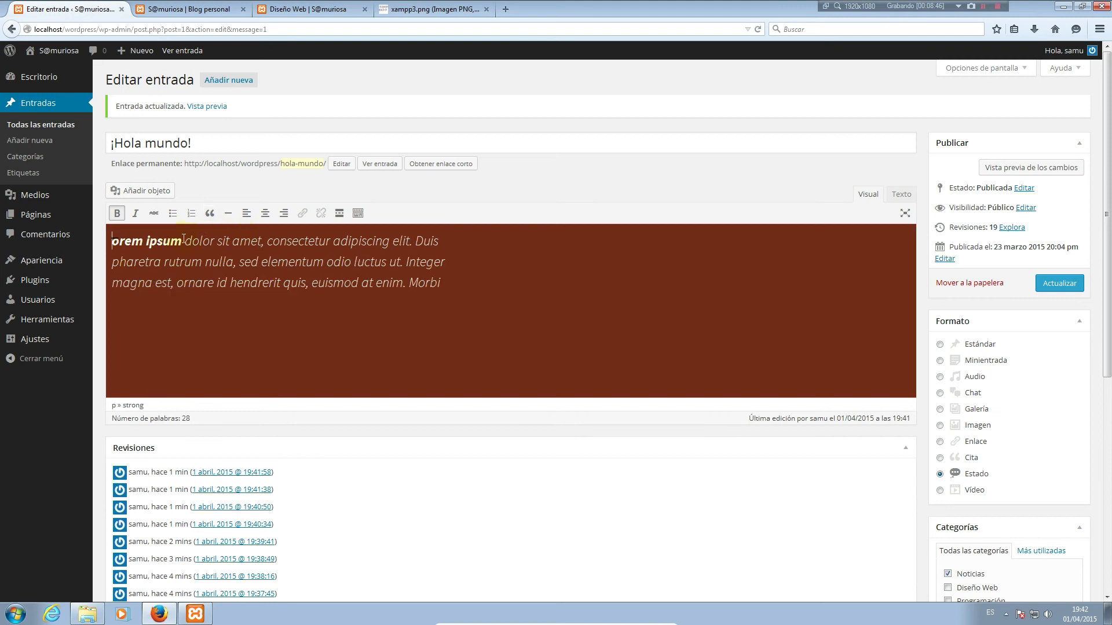
pyautogui.write('L')
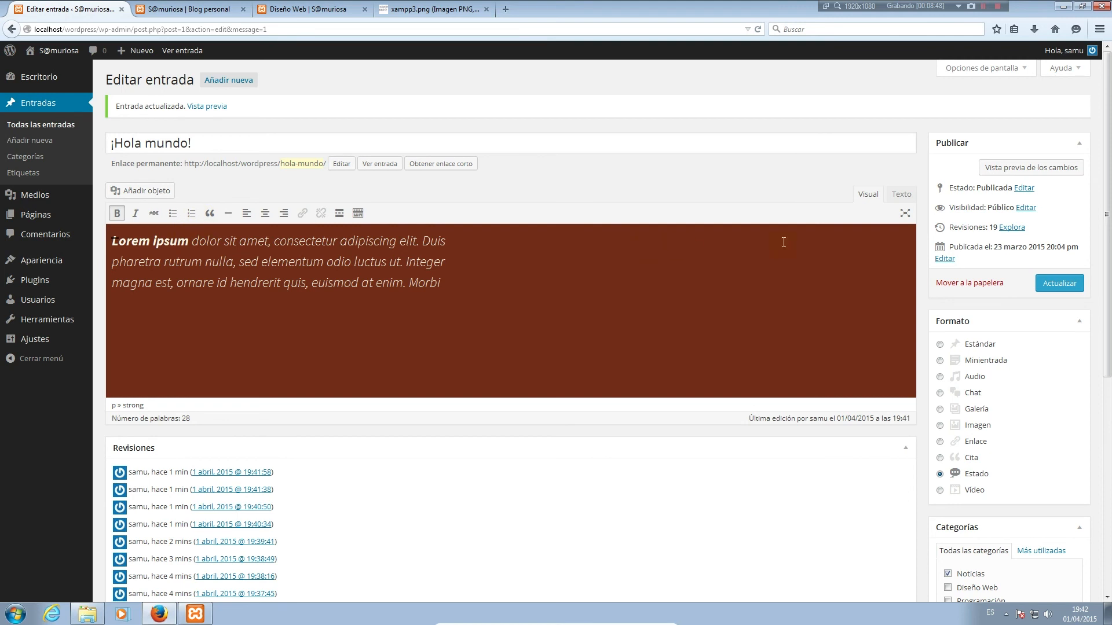
# Review the status post's HTML and its appearance on the blog
pyautogui.click(901, 194)
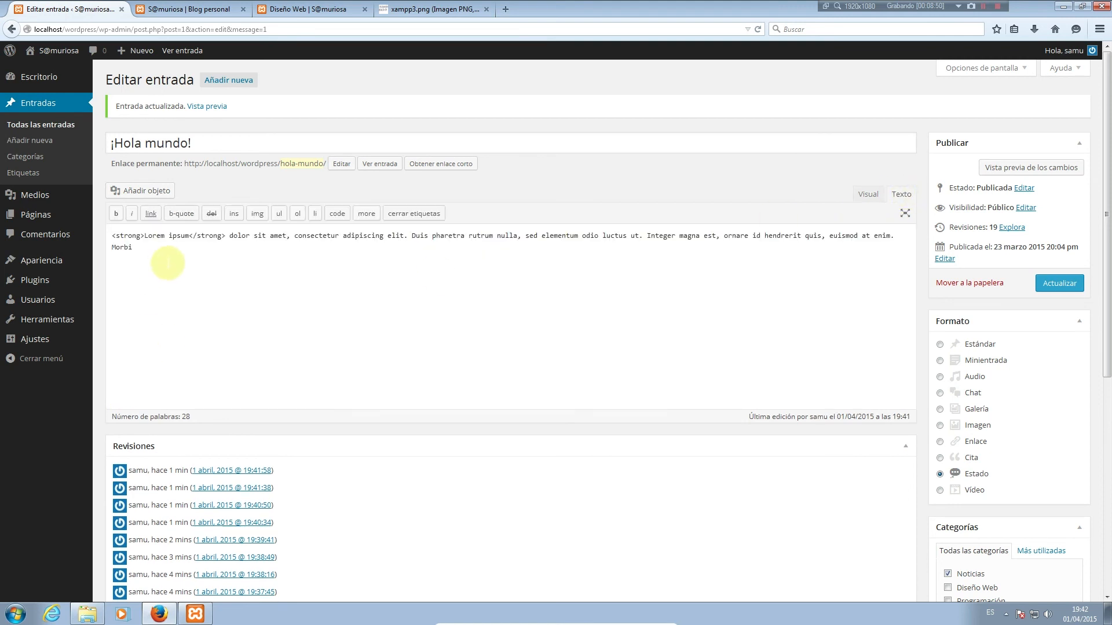
pyautogui.click(865, 193)
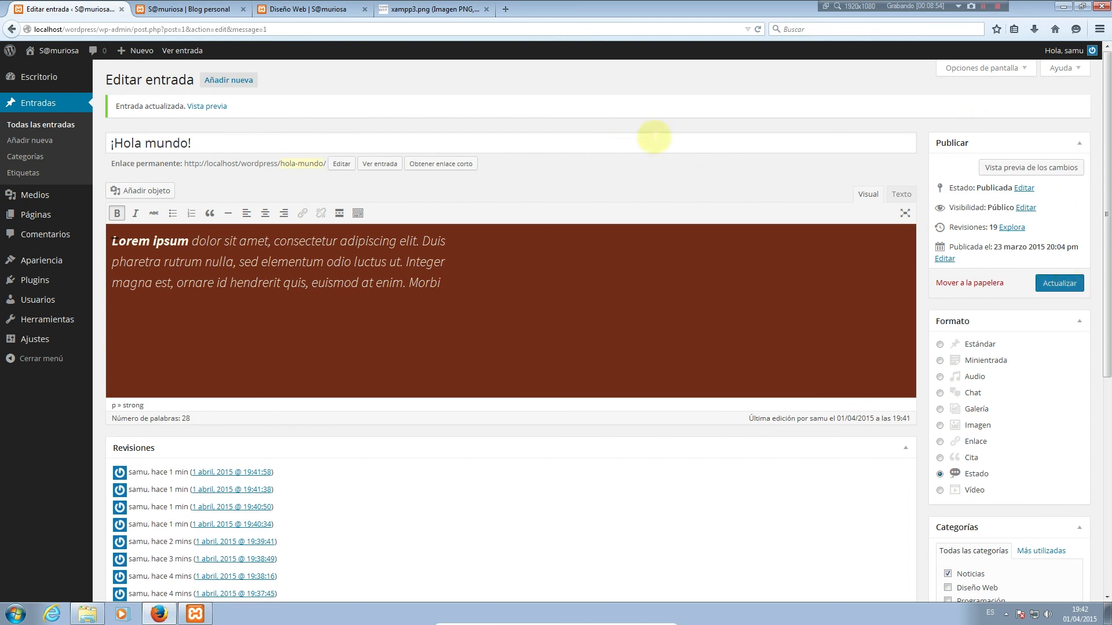
pyautogui.click(181, 10)
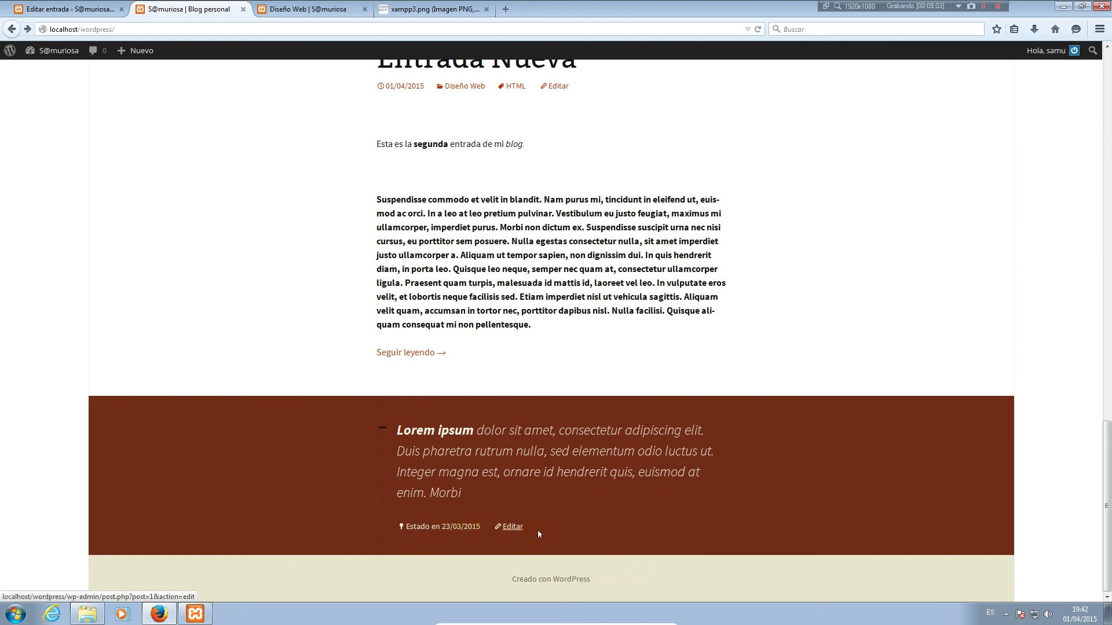
pyautogui.click(67, 9)
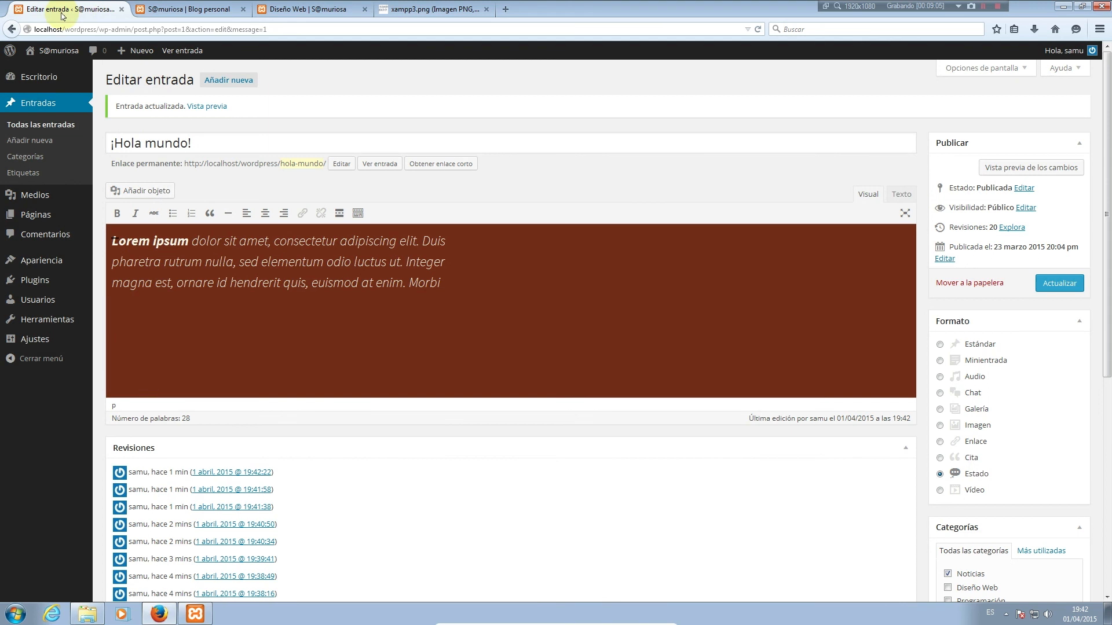
# Switch to the Vídeo format and replace the paragraph with the Wildlife.wmv video
pyautogui.click(973, 491)
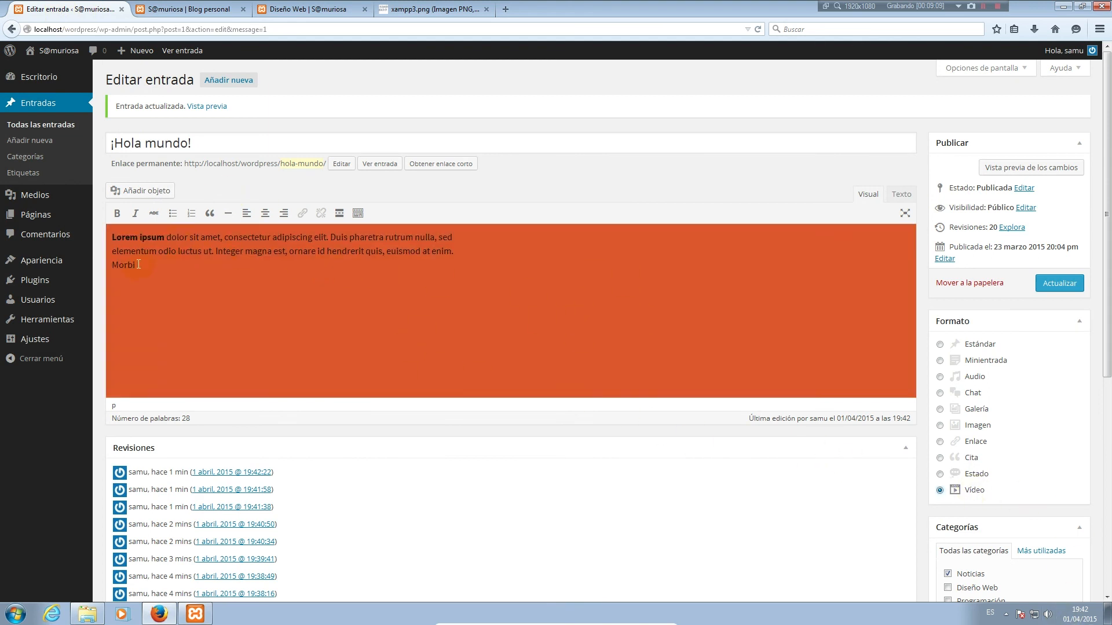
pyautogui.moveTo(140, 268); pyautogui.dragTo(110, 235)
pyautogui.press('BackSpace')
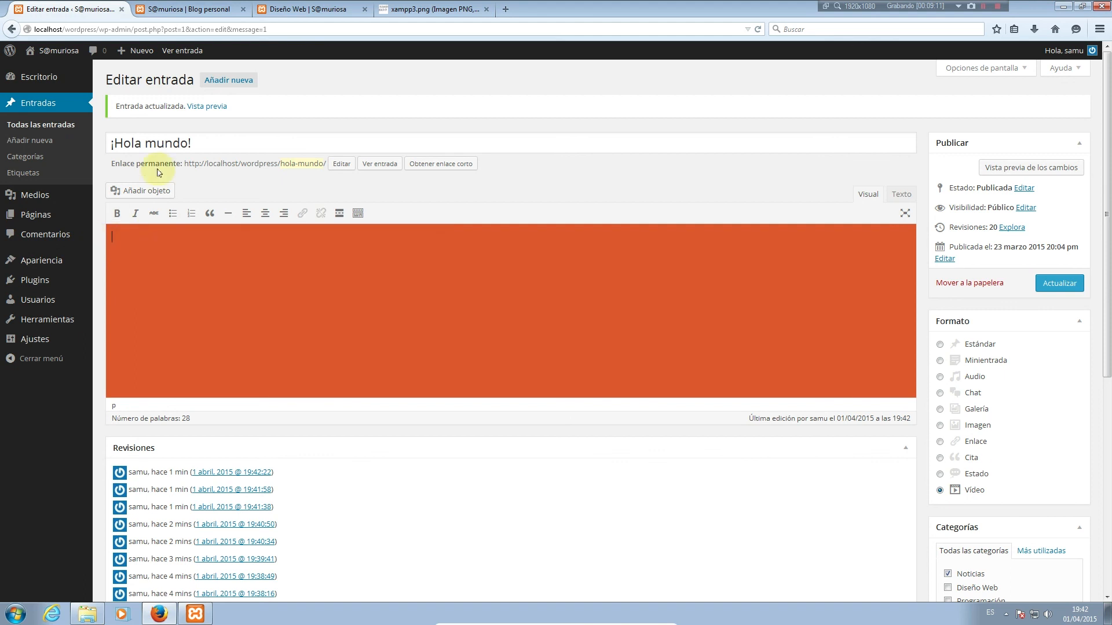
pyautogui.click(148, 190)
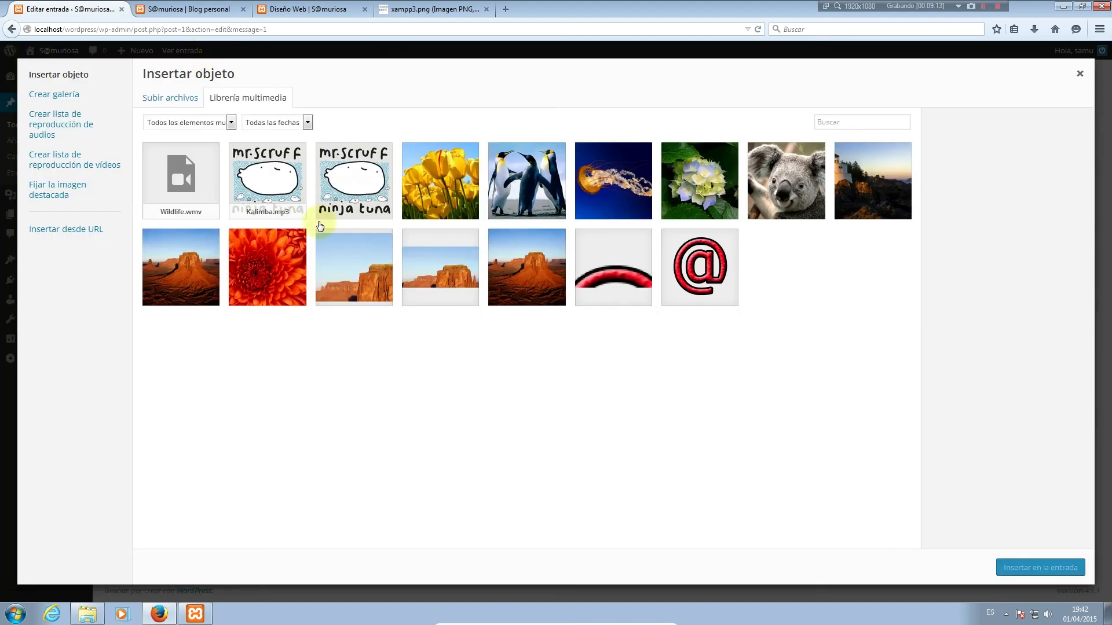
pyautogui.click(171, 171)
pyautogui.click(1051, 566)
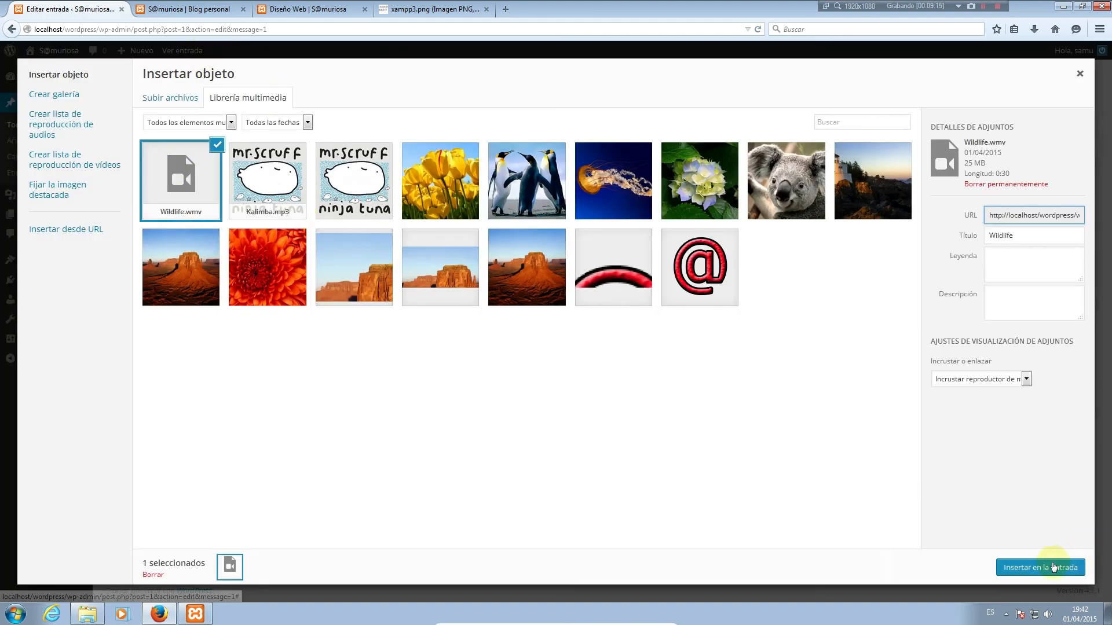
# Save the video post and reload the blog to see the Wildlife.wmv player
pyautogui.click(257, 288)
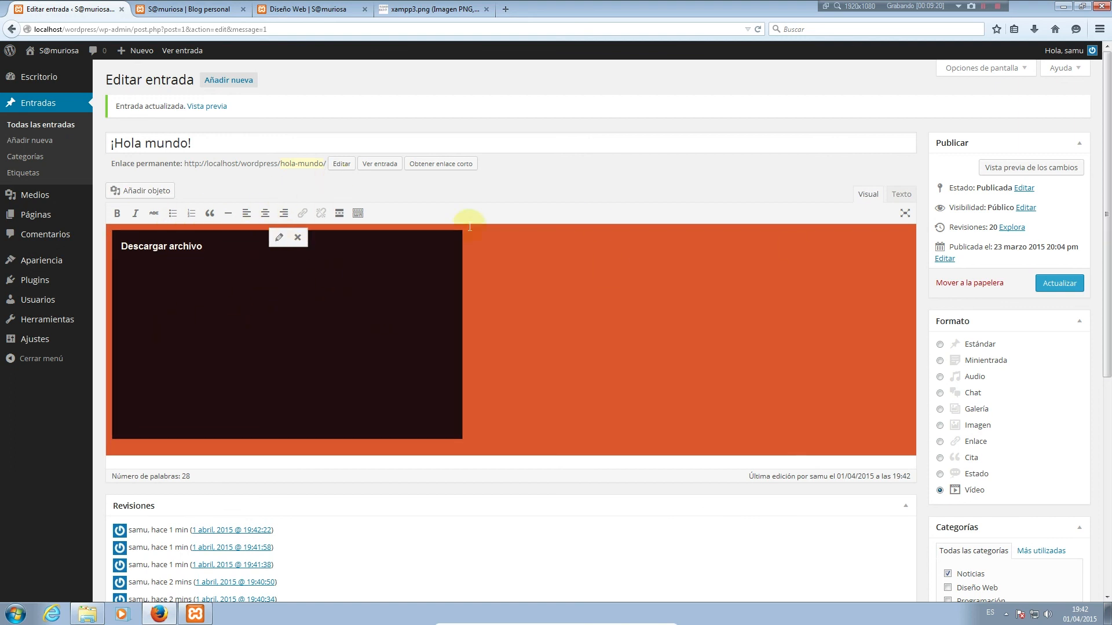
pyautogui.click(111, 434)
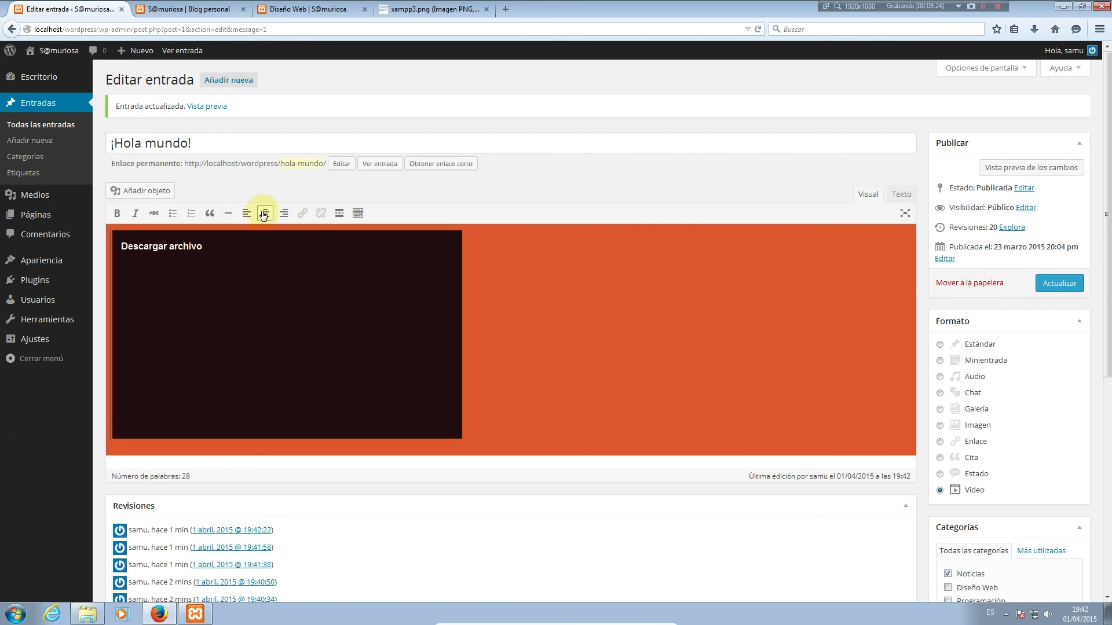
pyautogui.click(1059, 283)
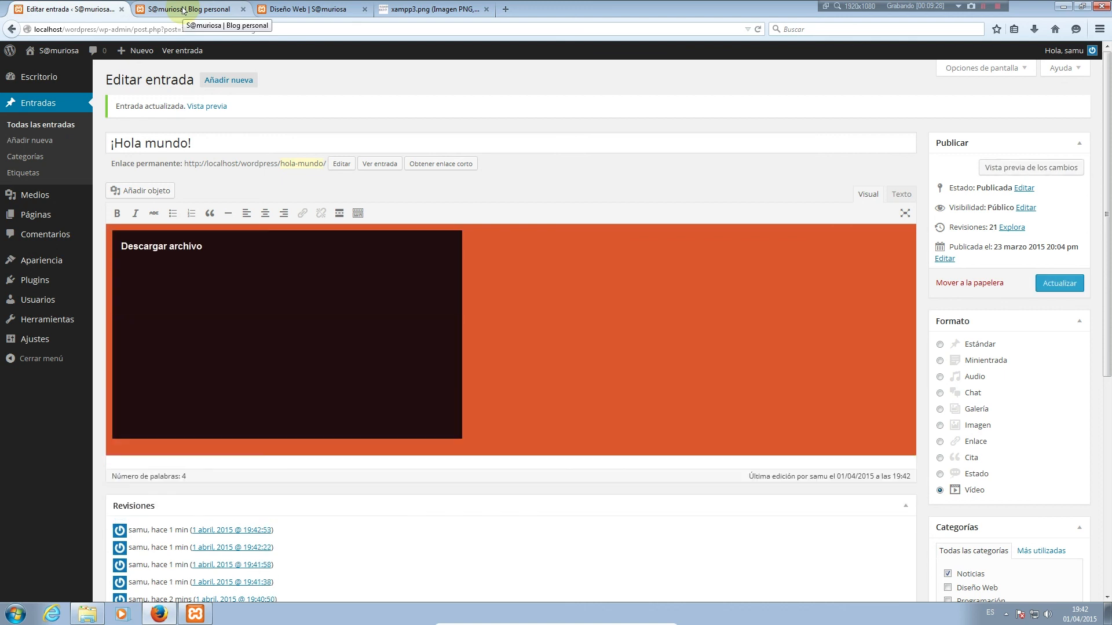
pyautogui.click(184, 11)
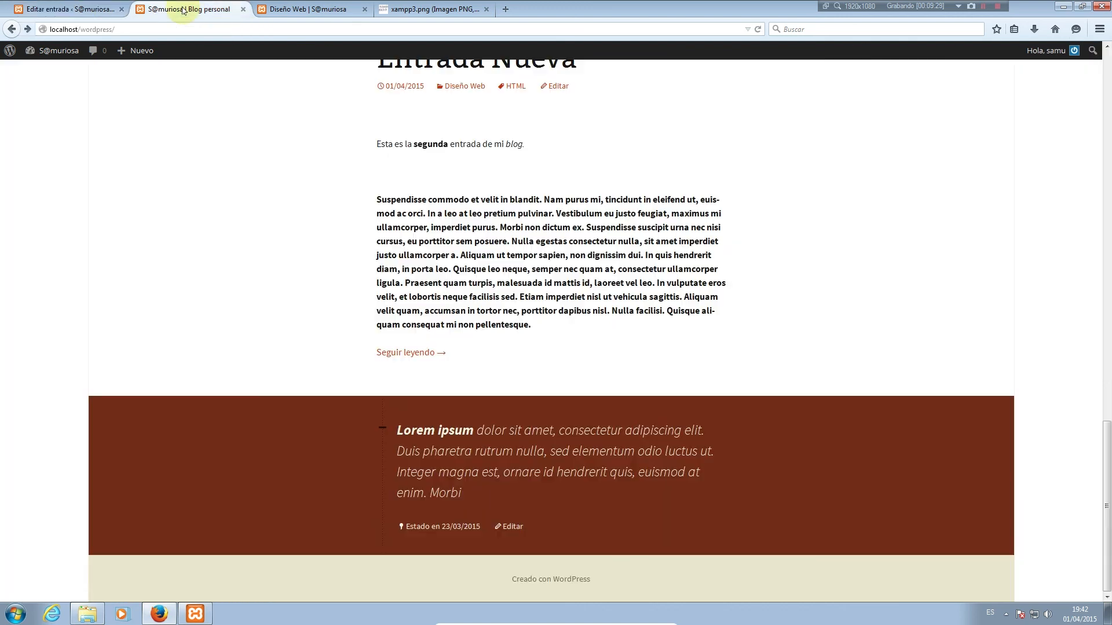
pyautogui.press('F5')
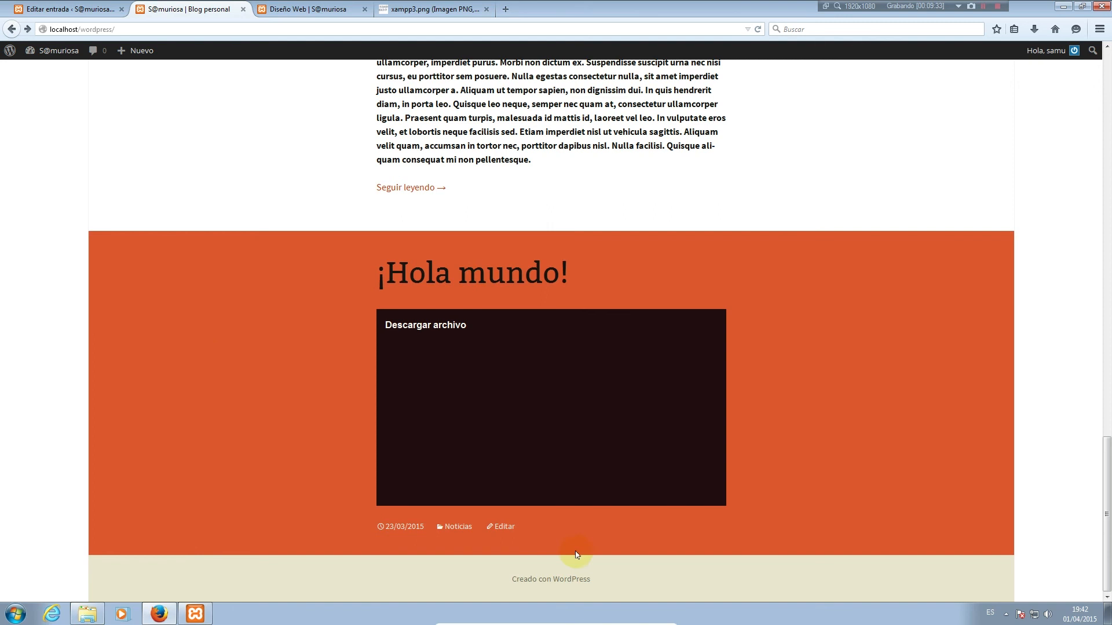
pyautogui.scroll(3, 808, 405)
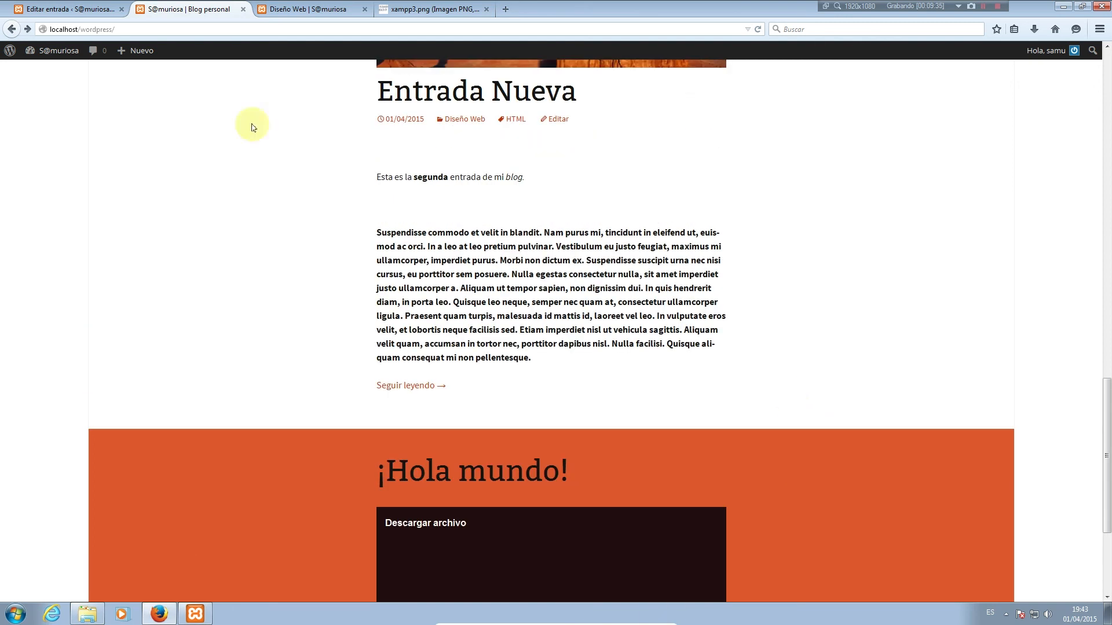
pyautogui.click(65, 10)
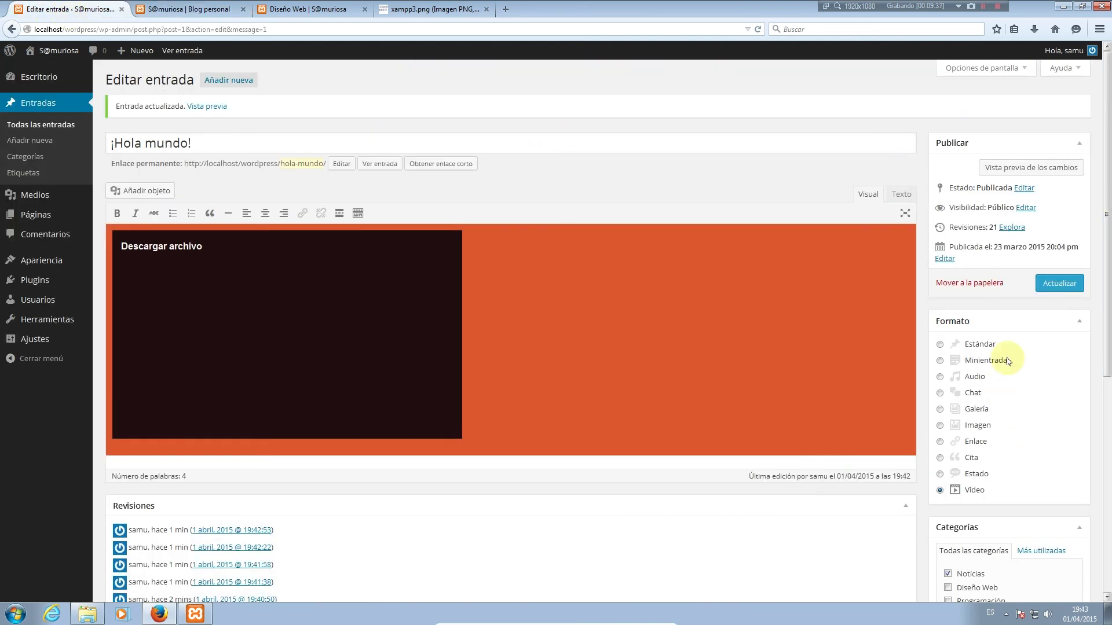